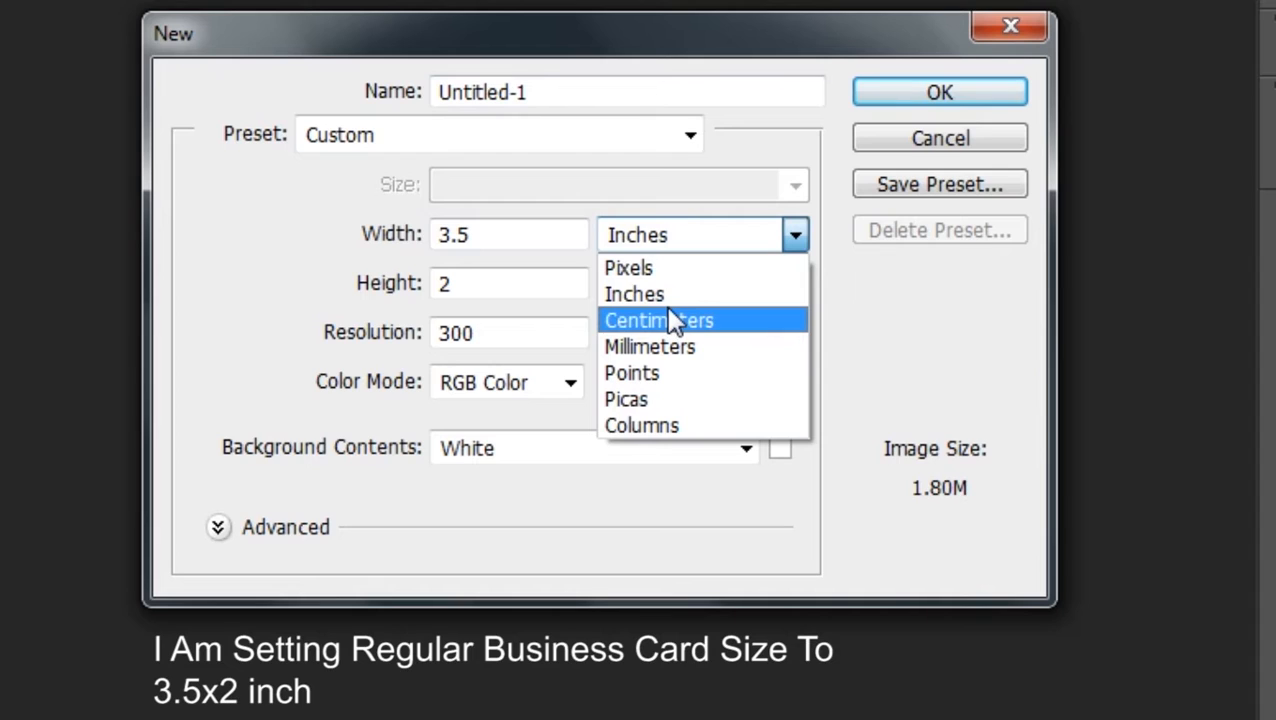
# Create a new blank document 3.5 × 2 inches at 300 pixels per inch
pyautogui.click(606, 295)
pyautogui.doubleClick(503, 240)
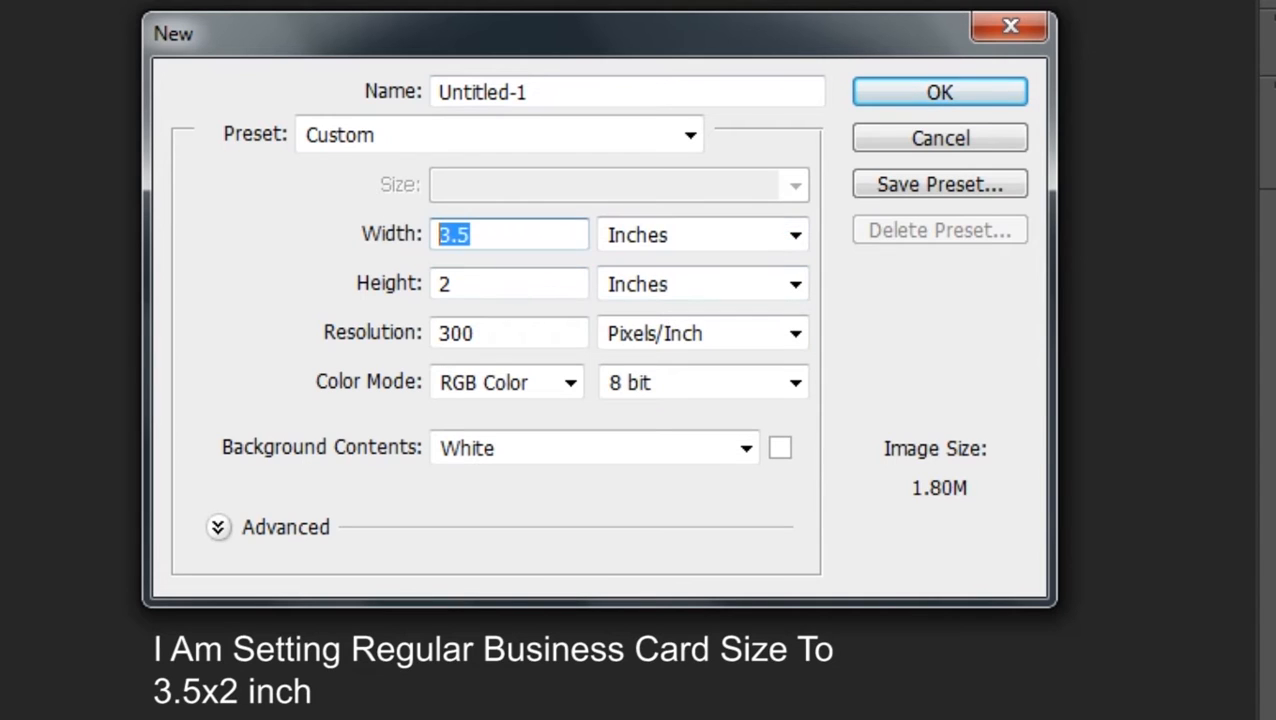
pyautogui.write('3.5')
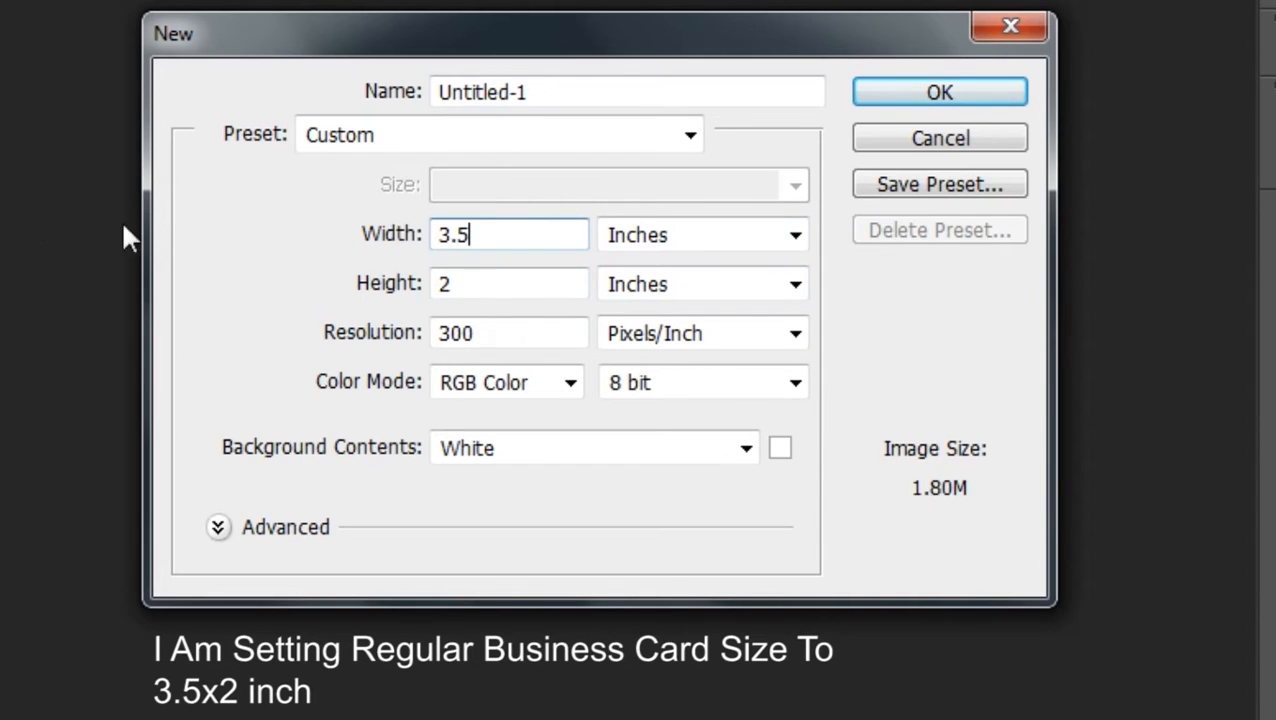
pyautogui.click(487, 290)
pyautogui.click(482, 333)
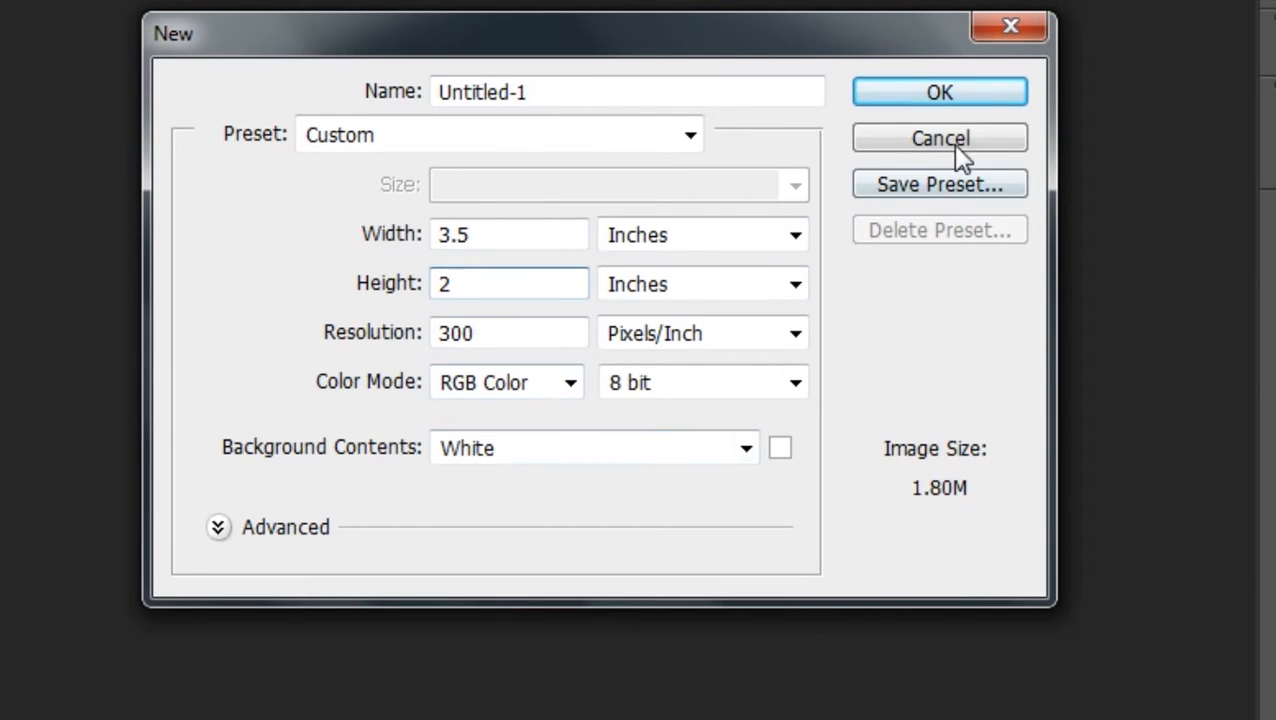
pyautogui.click(940, 93)
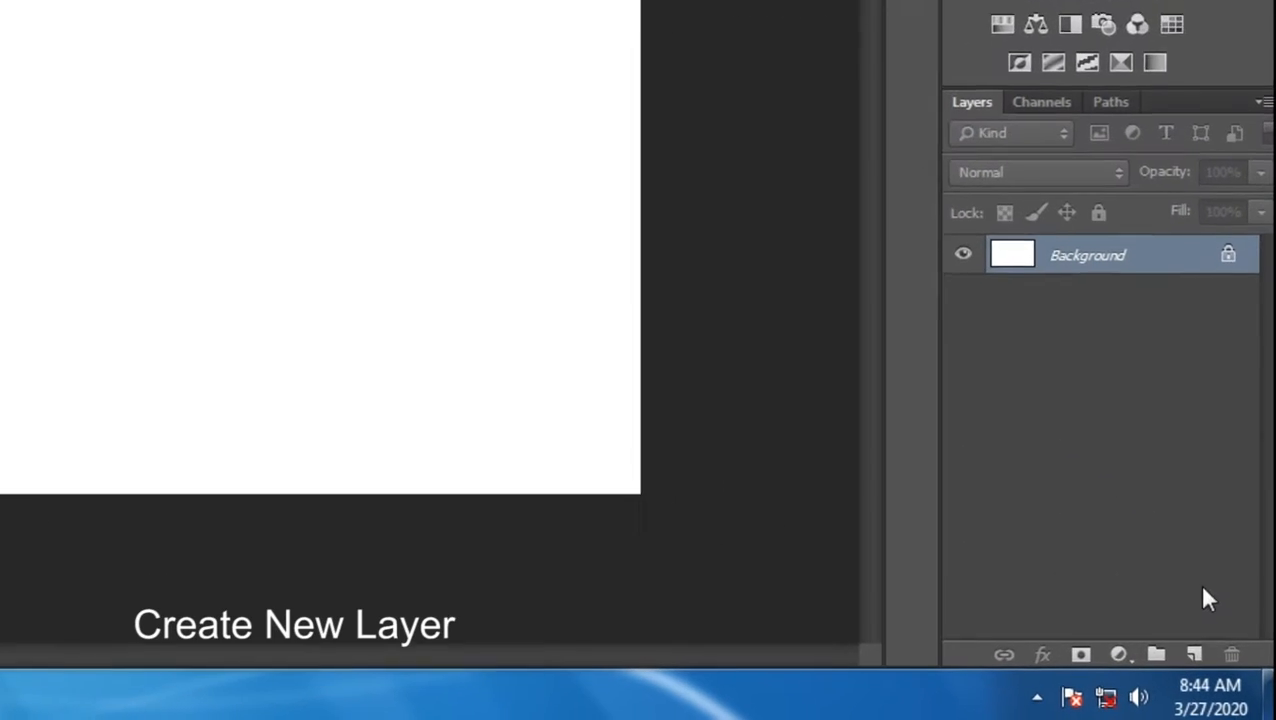
# Add a new layer and ready the Rectangle tool with a black 000000 fill
pyautogui.click(1194, 654)
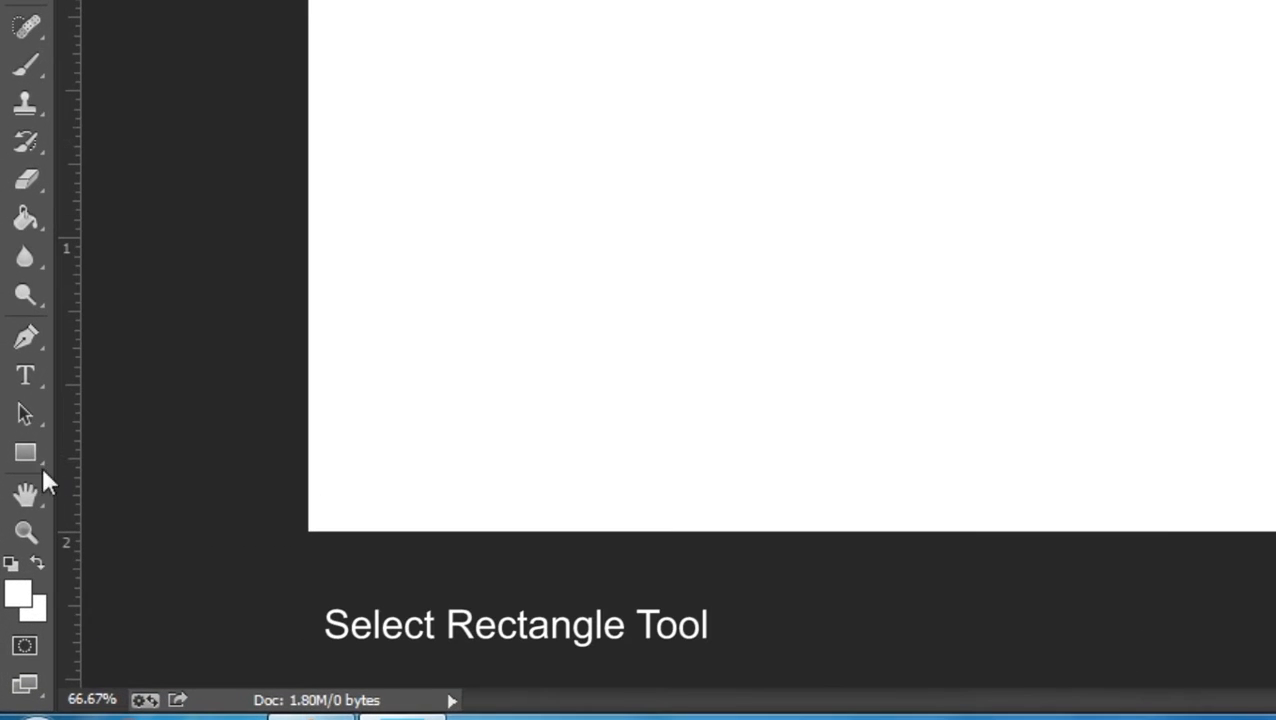
pyautogui.click(6, 453)
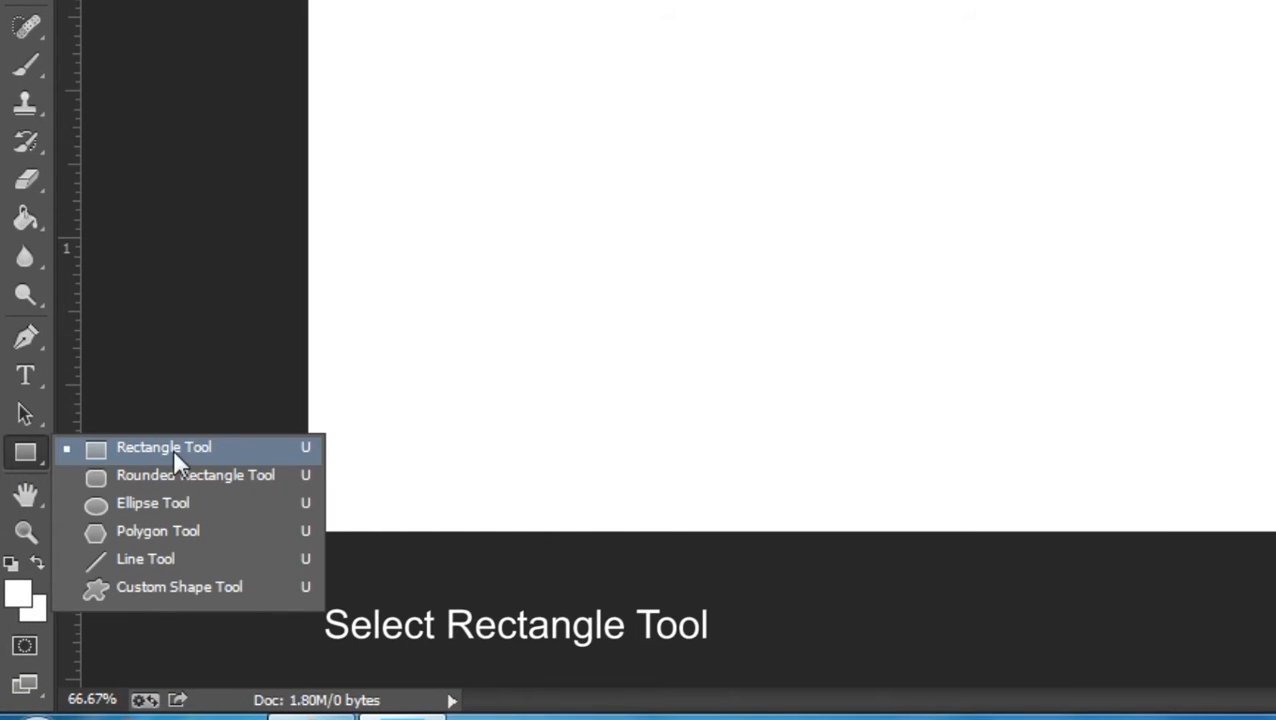
pyautogui.click(180, 447)
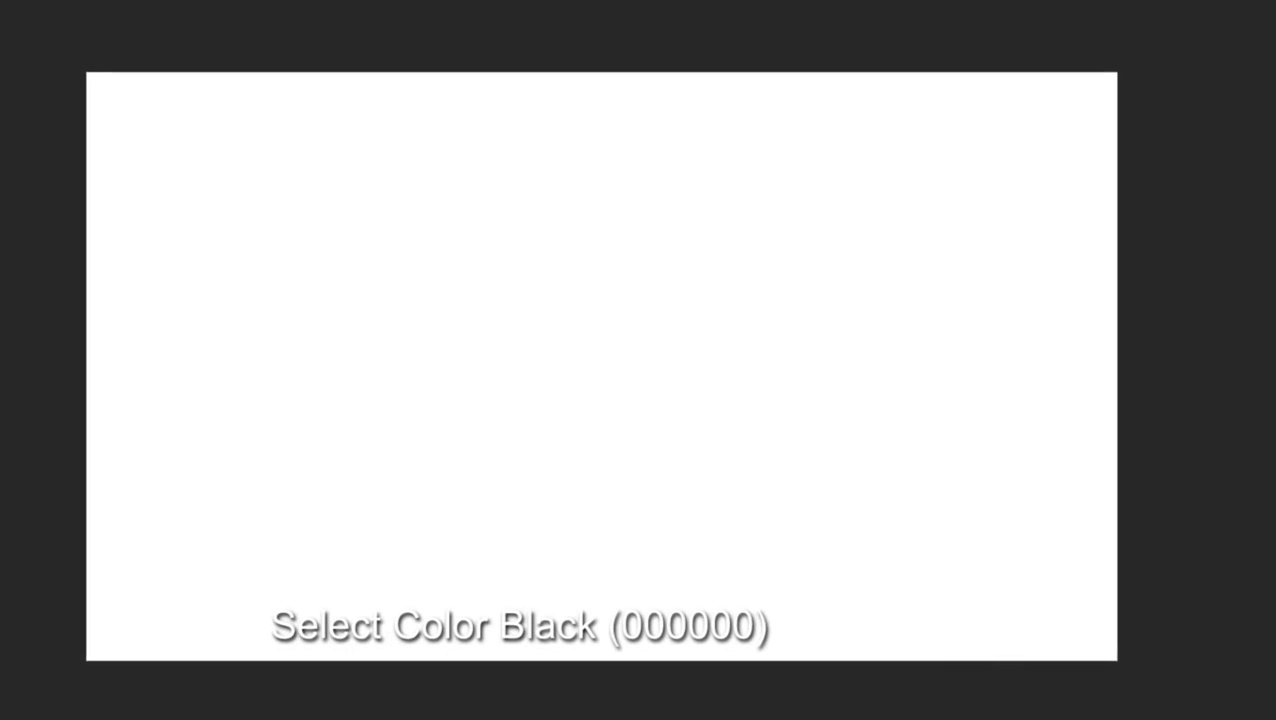
pyautogui.click(18, 594)
pyautogui.moveTo(615, 419); pyautogui.dragTo(874, 655)
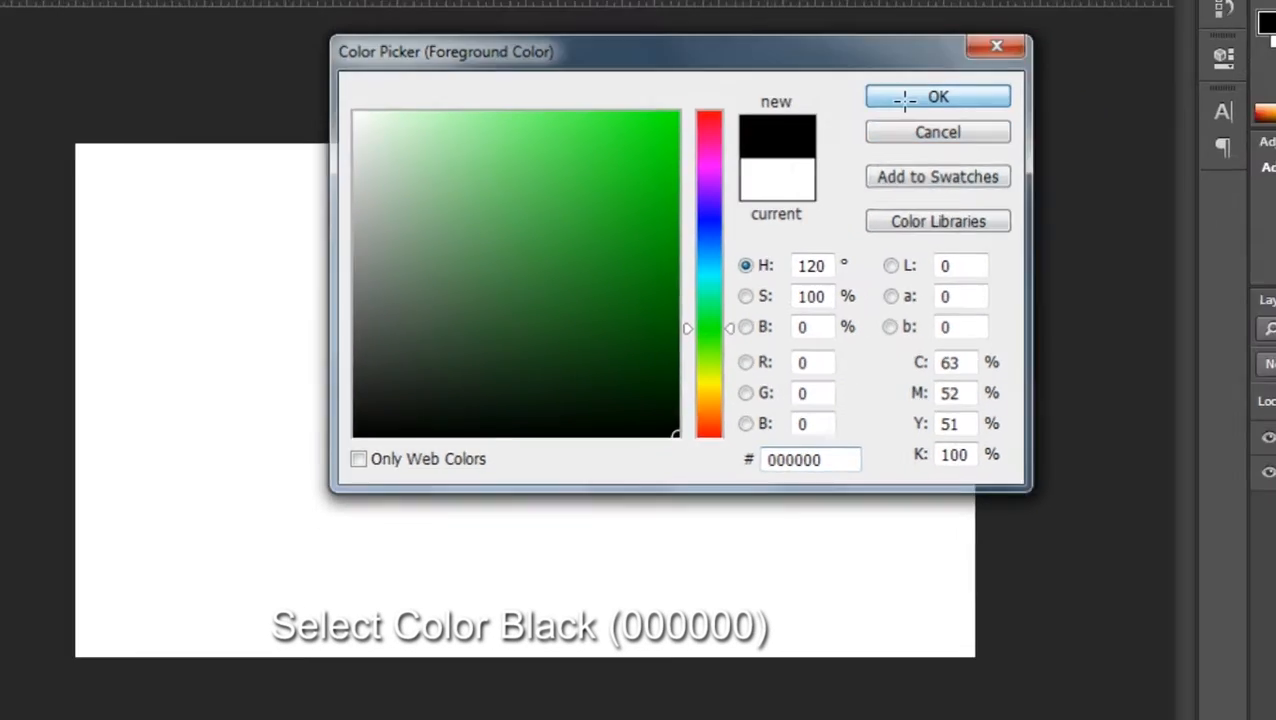
pyautogui.click(963, 62)
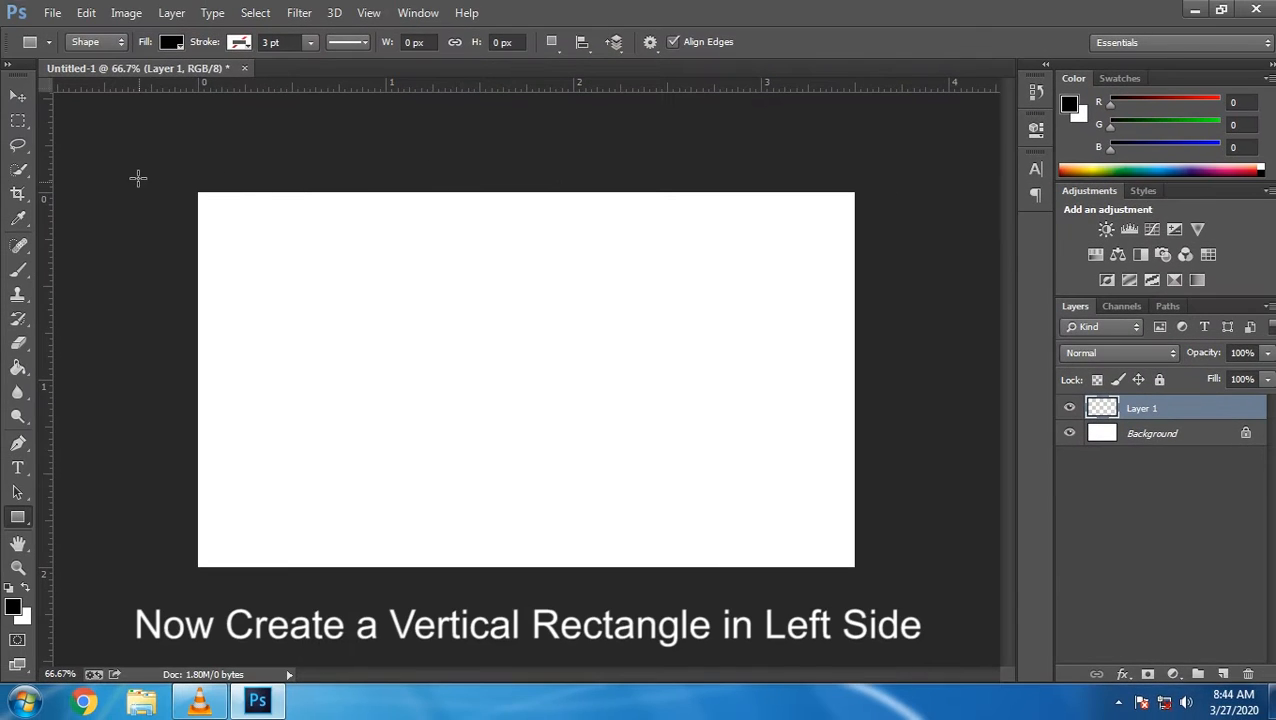
# Draw a tall black rectangle down the card's left edge
pyautogui.moveTo(157, 171); pyautogui.dragTo(289, 604)
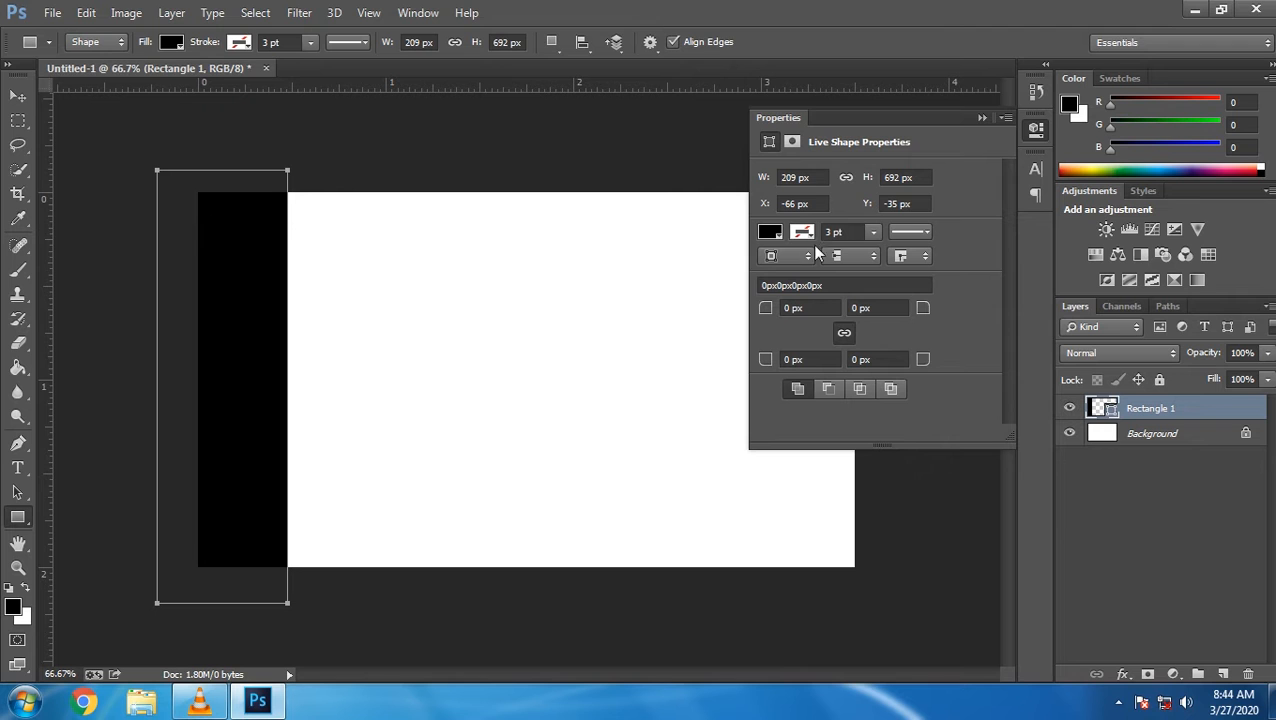
pyautogui.click(978, 118)
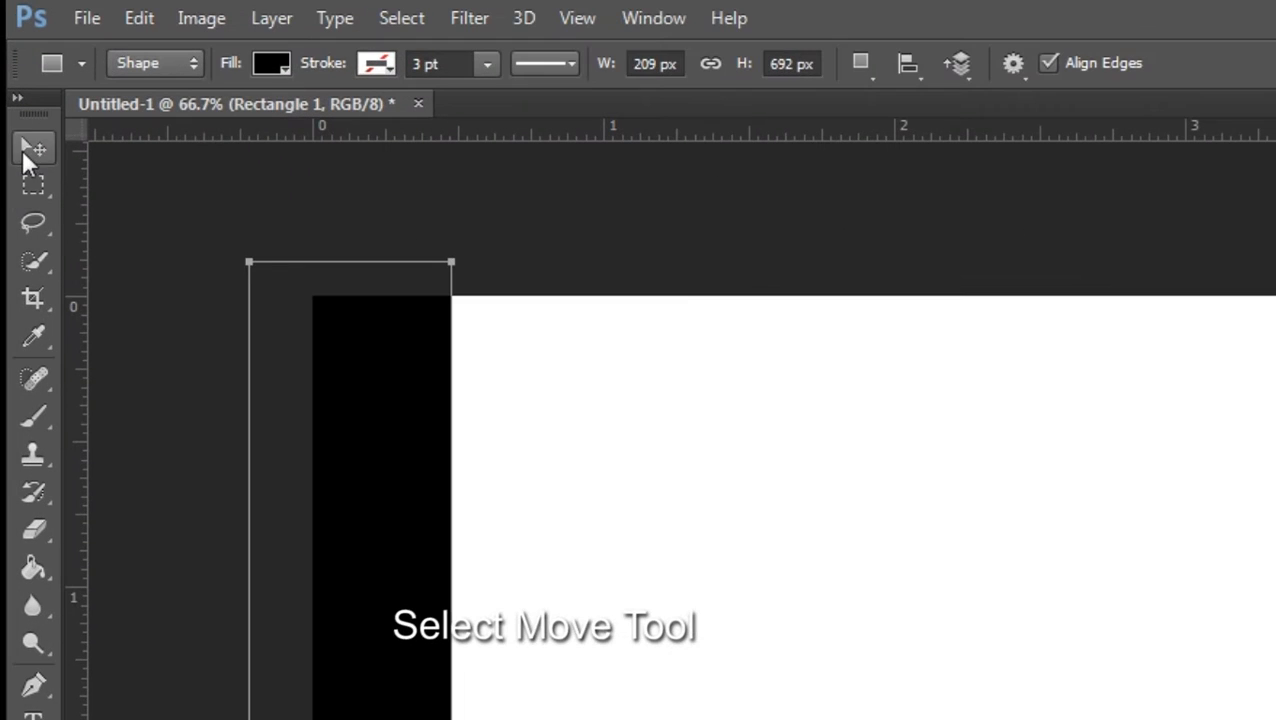
pyautogui.click(24, 150)
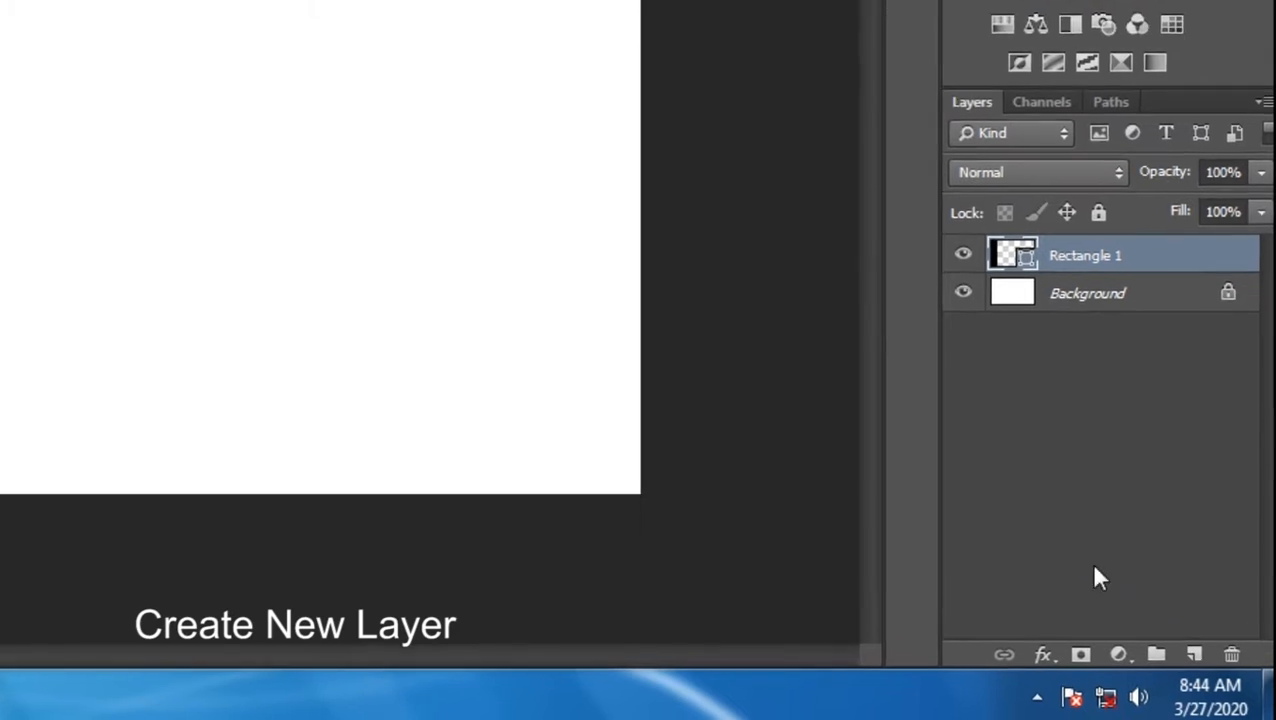
# Add a new layer and set the rectangle fill colour to green 00cb00
pyautogui.click(1194, 654)
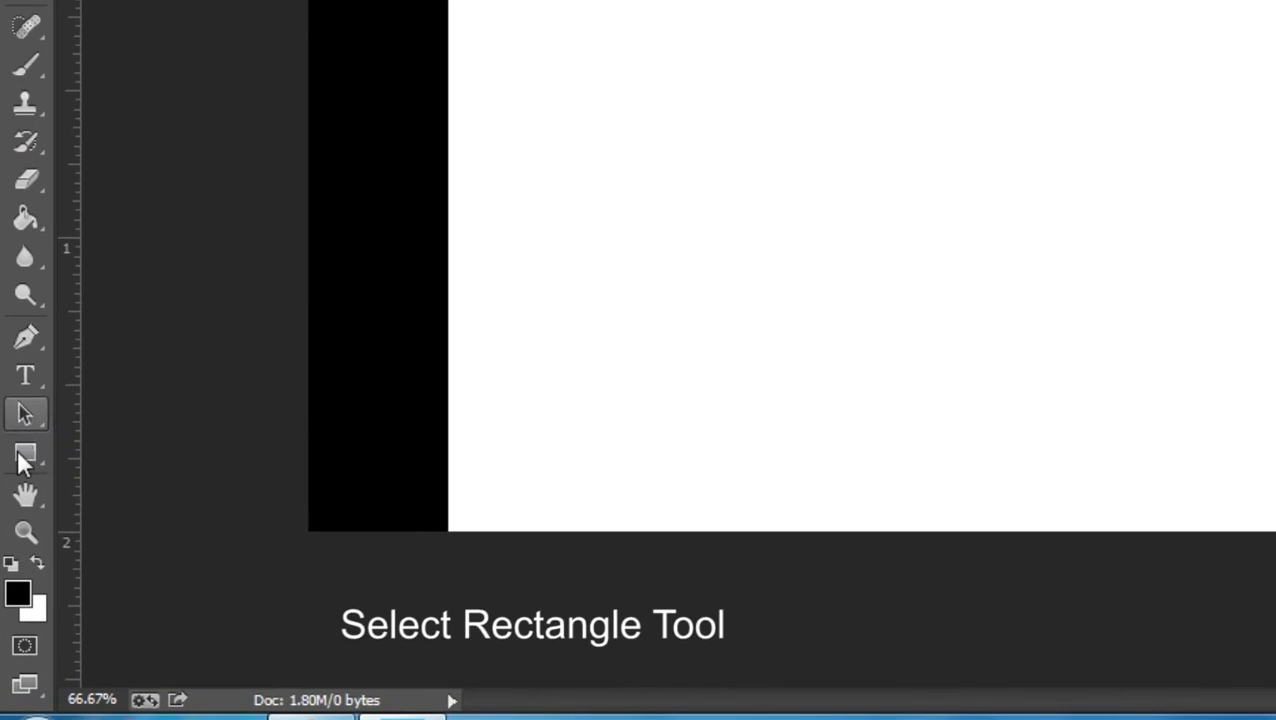
pyautogui.rightClick(23, 455)
pyautogui.click(156, 445)
pyautogui.click(18, 592)
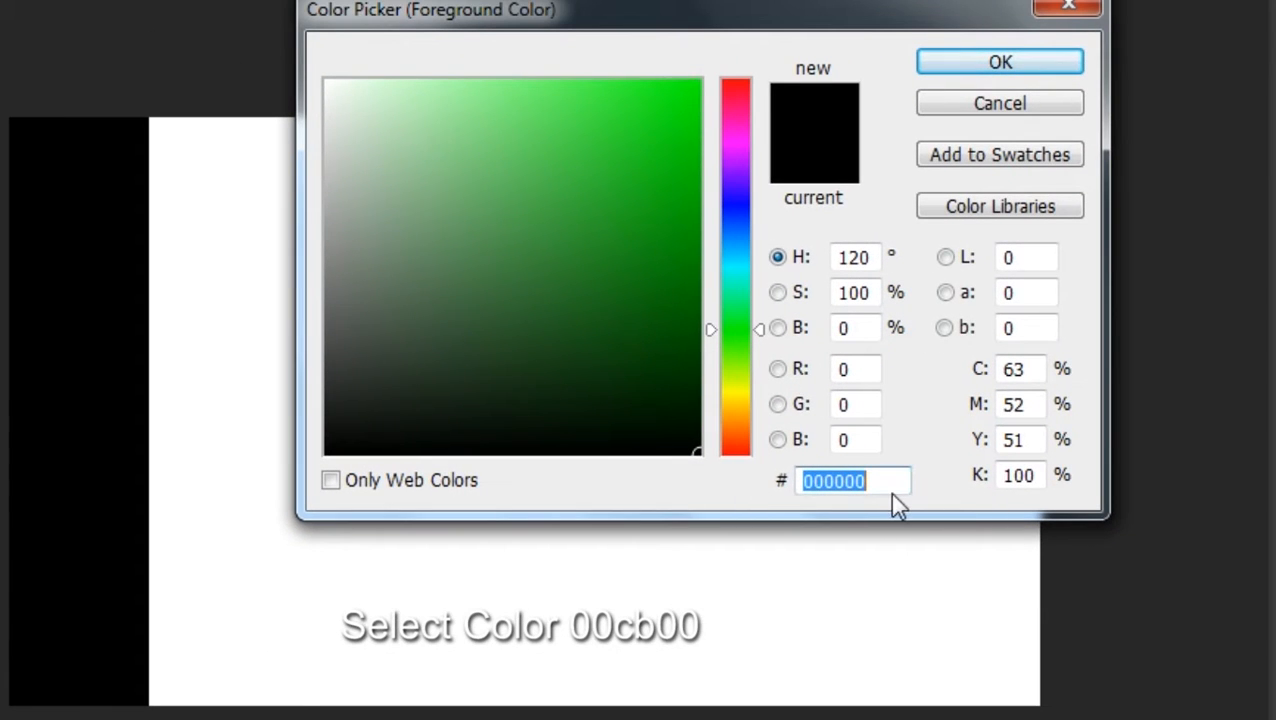
pyautogui.write('00cb')
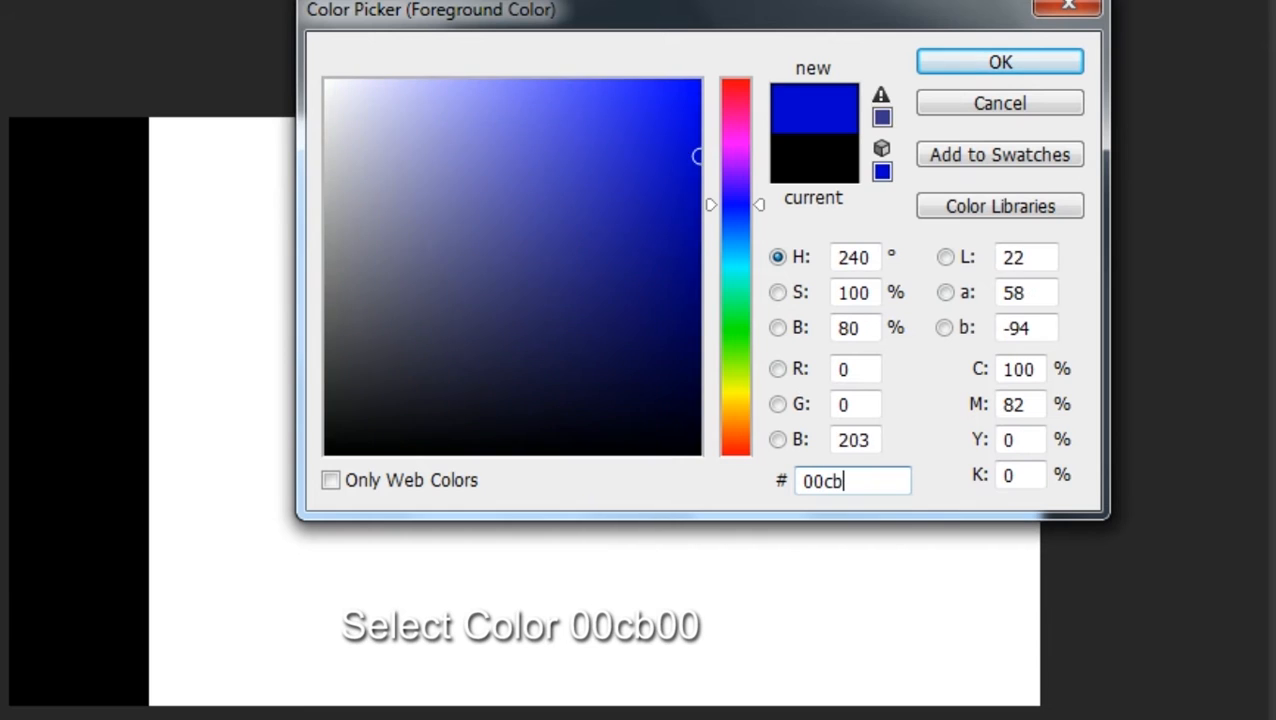
pyautogui.write('00')
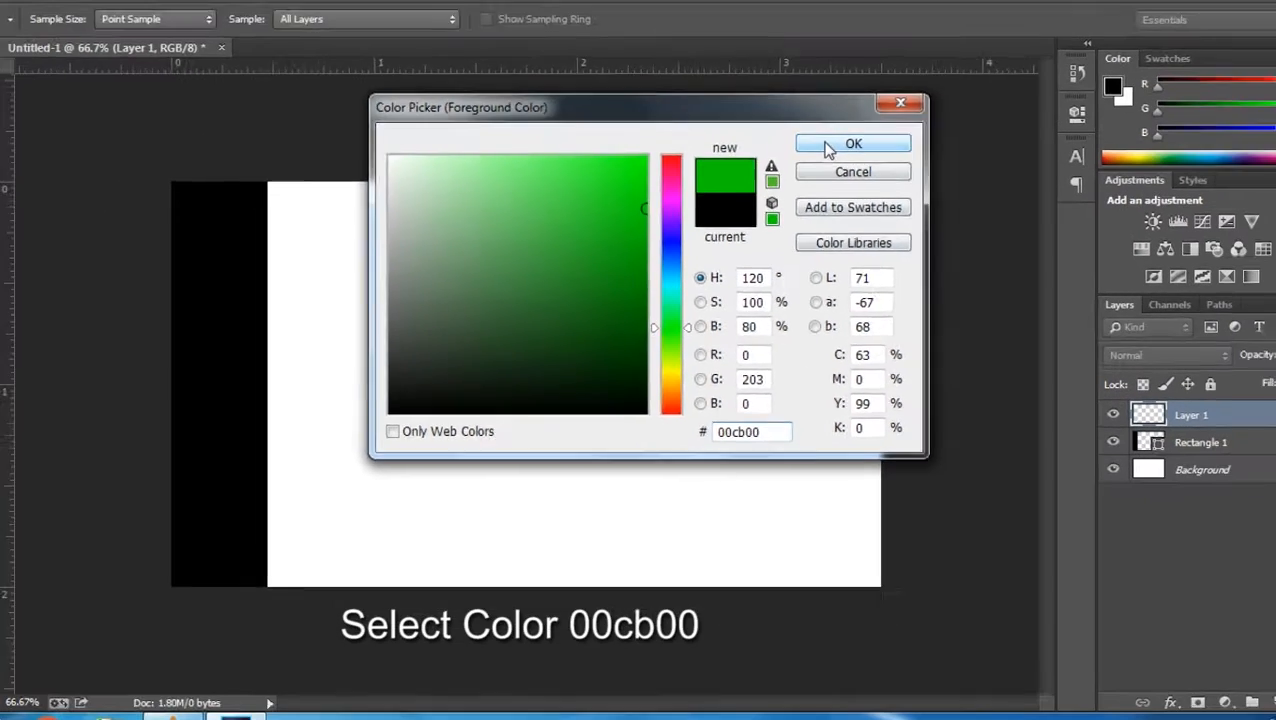
pyautogui.click(1000, 62)
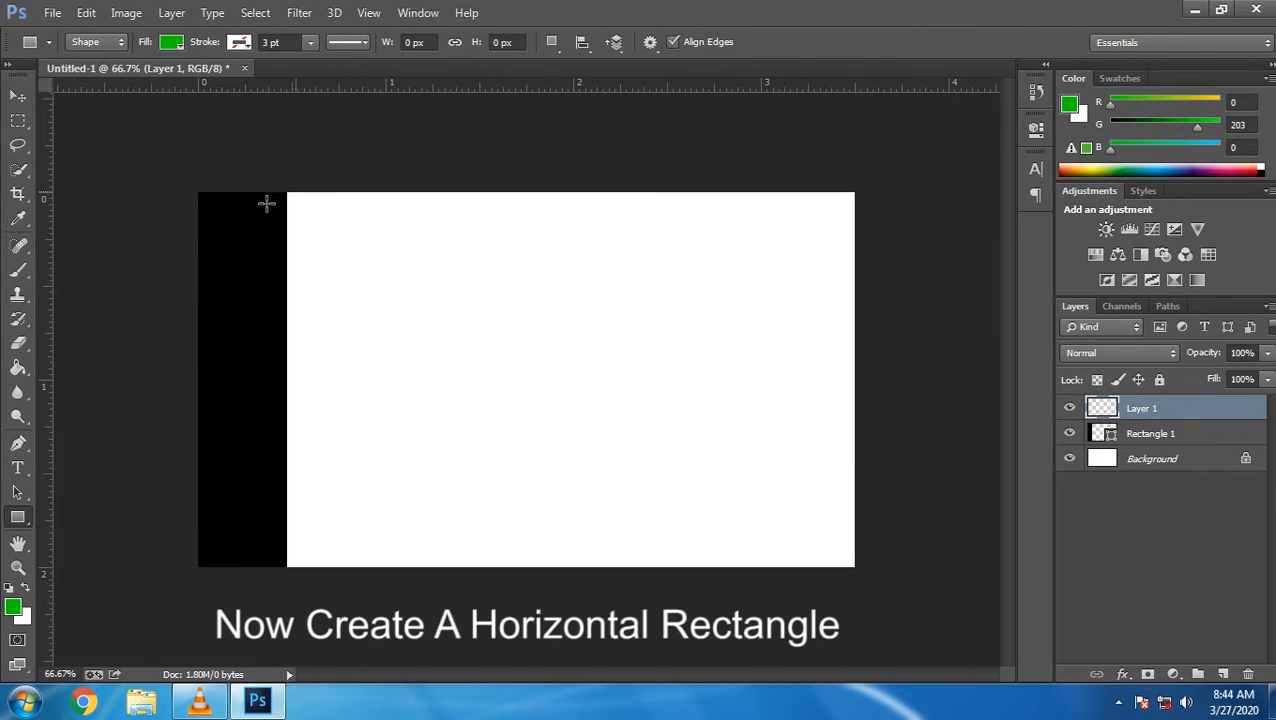
# Draw the green band across the card's upper part and nudge it into position
pyautogui.moveTo(173, 241); pyautogui.dragTo(873, 294)
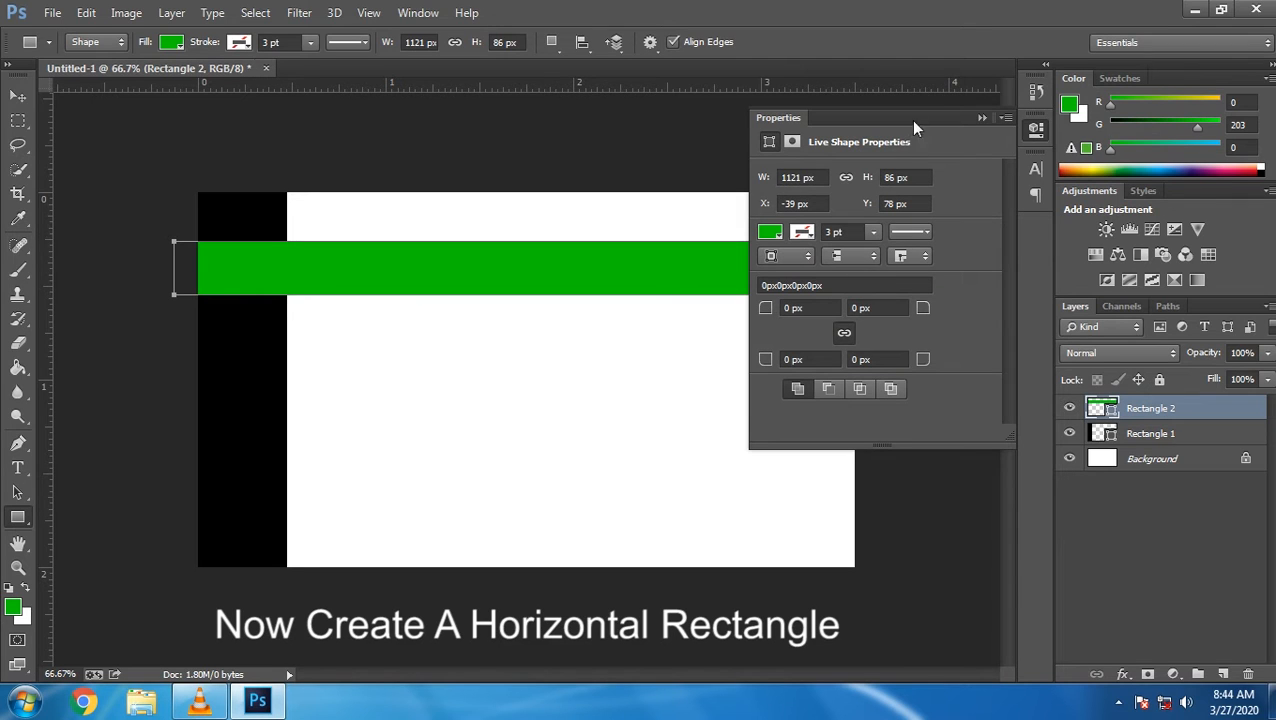
pyautogui.click(981, 118)
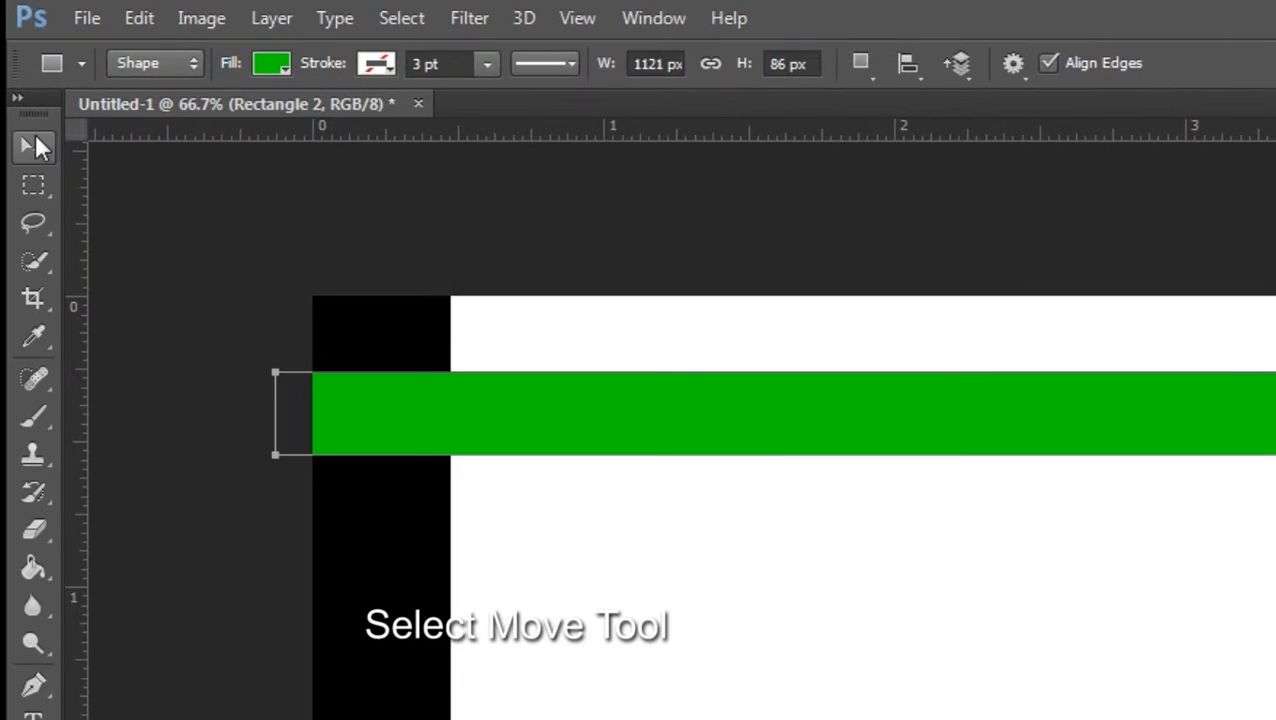
pyautogui.click(33, 146)
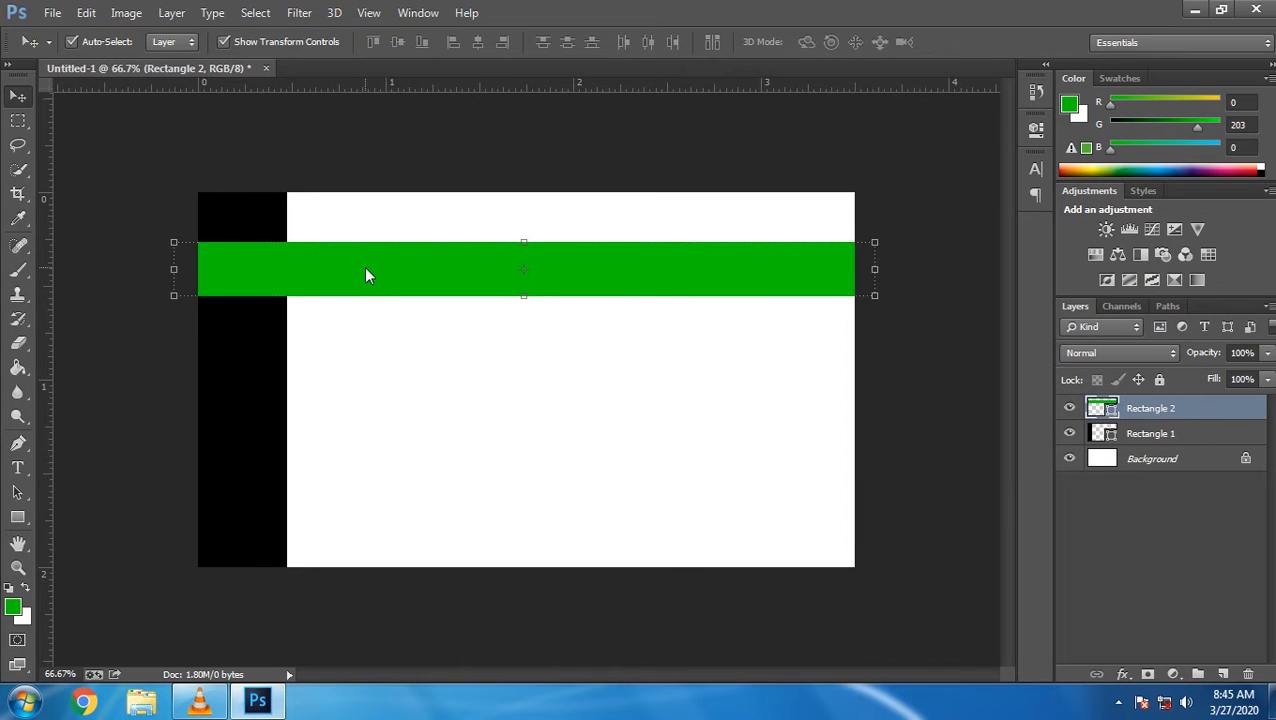
pyautogui.press('Down')
pyautogui.press('Down')
pyautogui.press('Down')
pyautogui.press('Down')
pyautogui.press('Down')
pyautogui.press('Down')
pyautogui.press('Down')
pyautogui.press('Down')
pyautogui.press('Down')
pyautogui.press('Down')
pyautogui.press('Down')
pyautogui.press('Down')
pyautogui.press('Down')
pyautogui.press('Up')
pyautogui.press('Up')
pyautogui.press('Up')
pyautogui.press('Up')
pyautogui.press('Up')
pyautogui.press('Up')
pyautogui.press('Up')
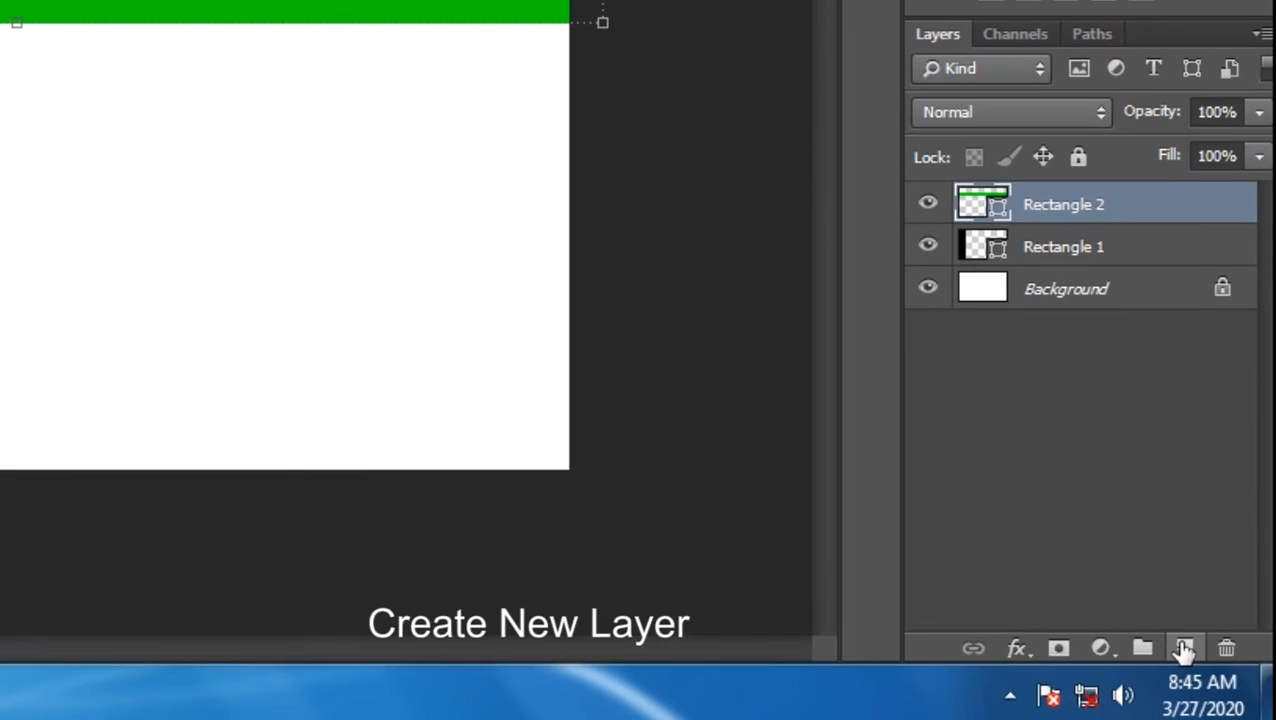
# Add a new layer and set the rectangle fill colour to white
pyautogui.click(1217, 670)
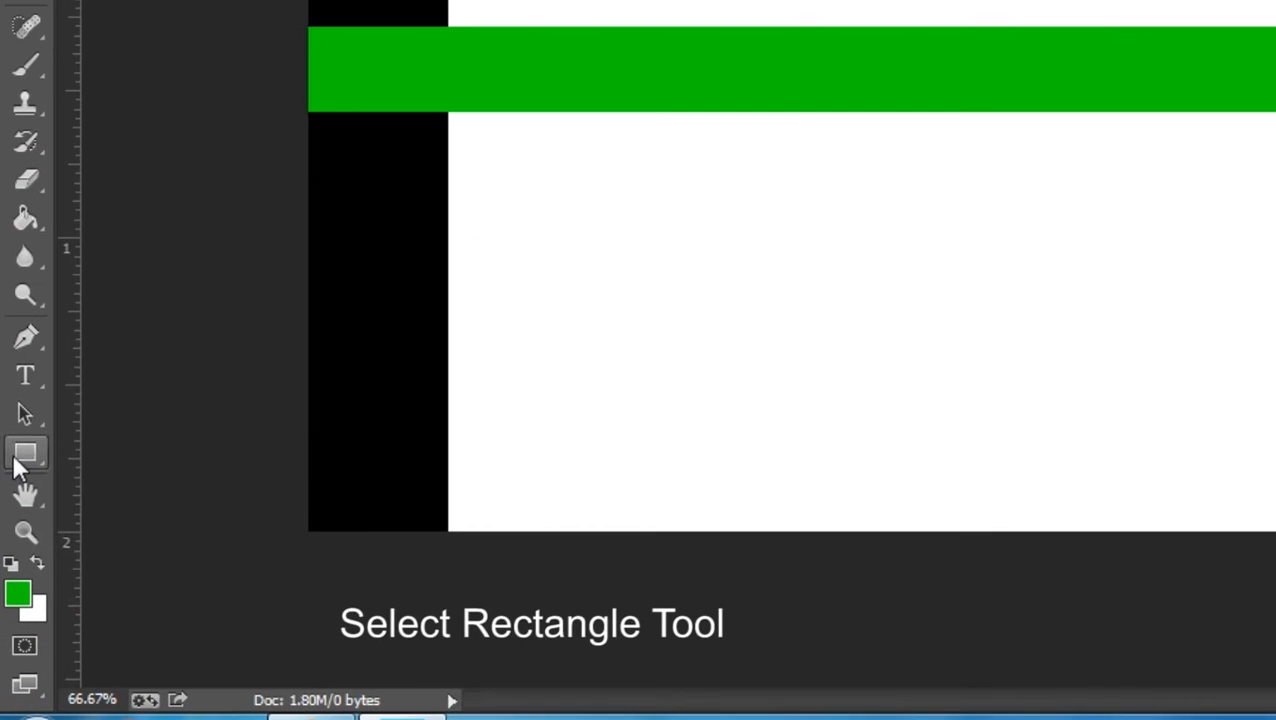
pyautogui.rightClick(18, 517)
pyautogui.click(184, 452)
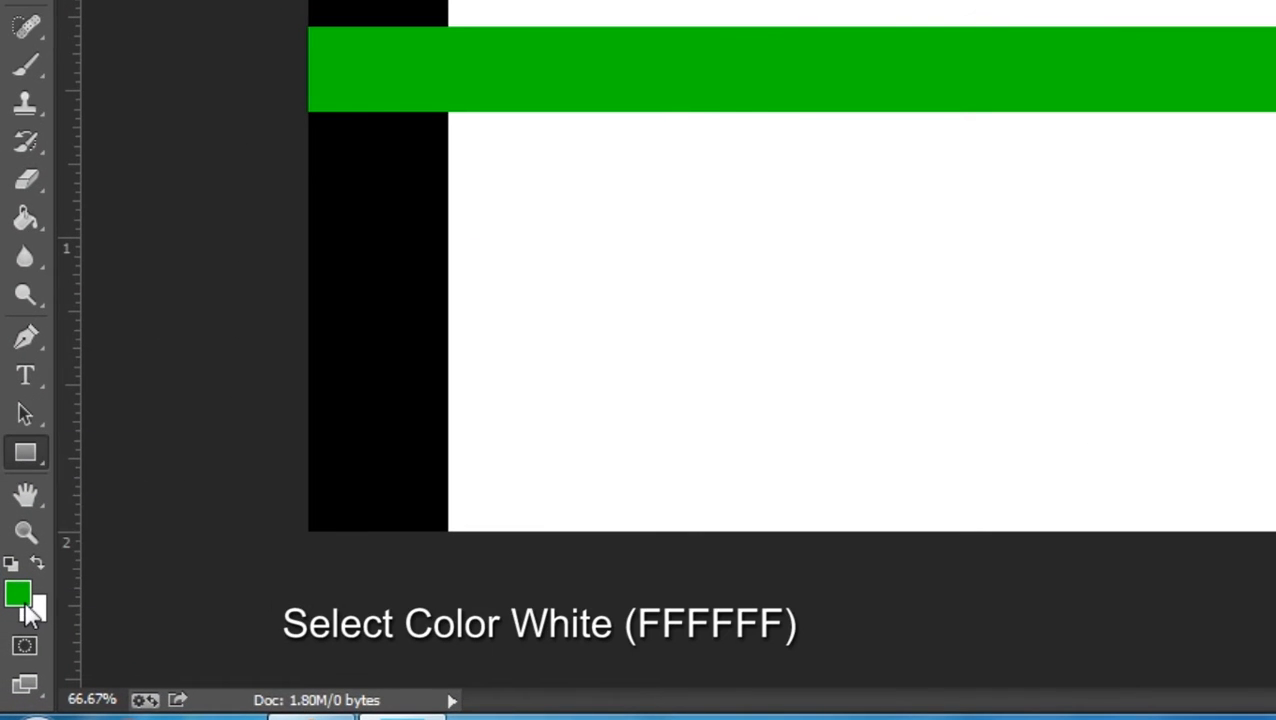
pyautogui.click(25, 604)
pyautogui.moveTo(692, 157)
pyautogui.mouseDown()
pyautogui.moveTo(476, 40)
pyautogui.moveTo(325, 80)
pyautogui.mouseUp()
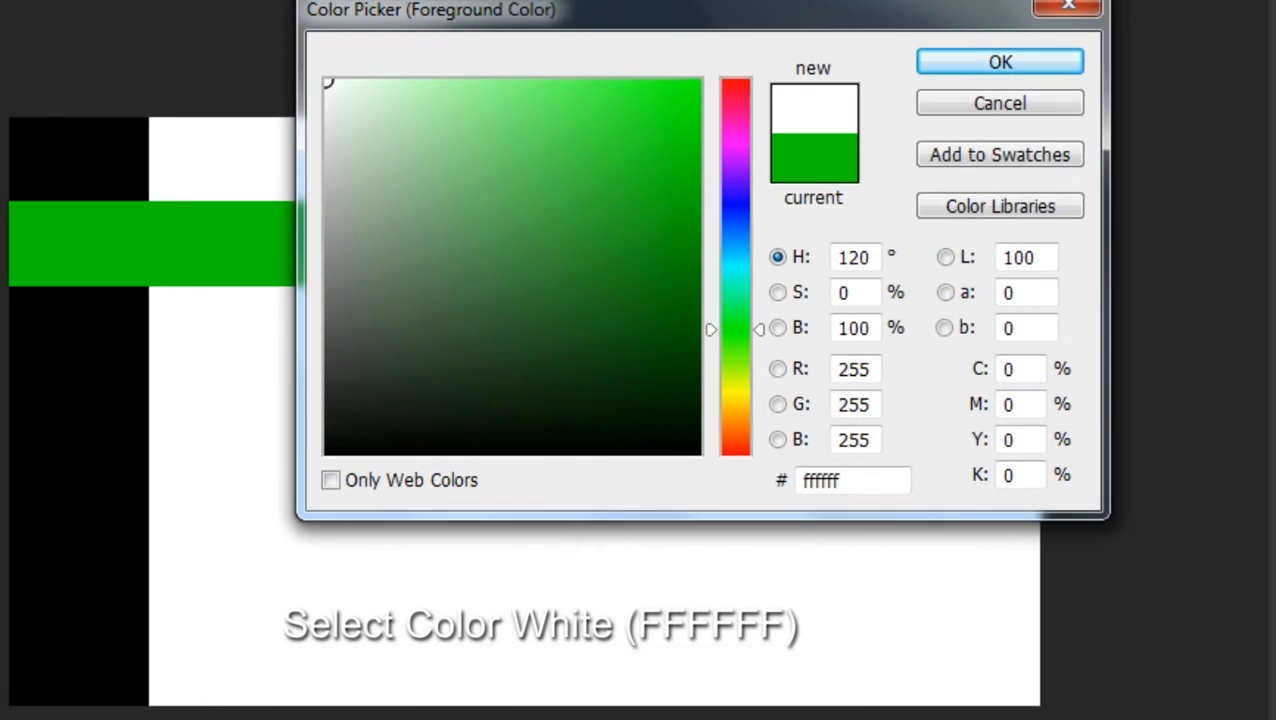
pyautogui.click(1012, 60)
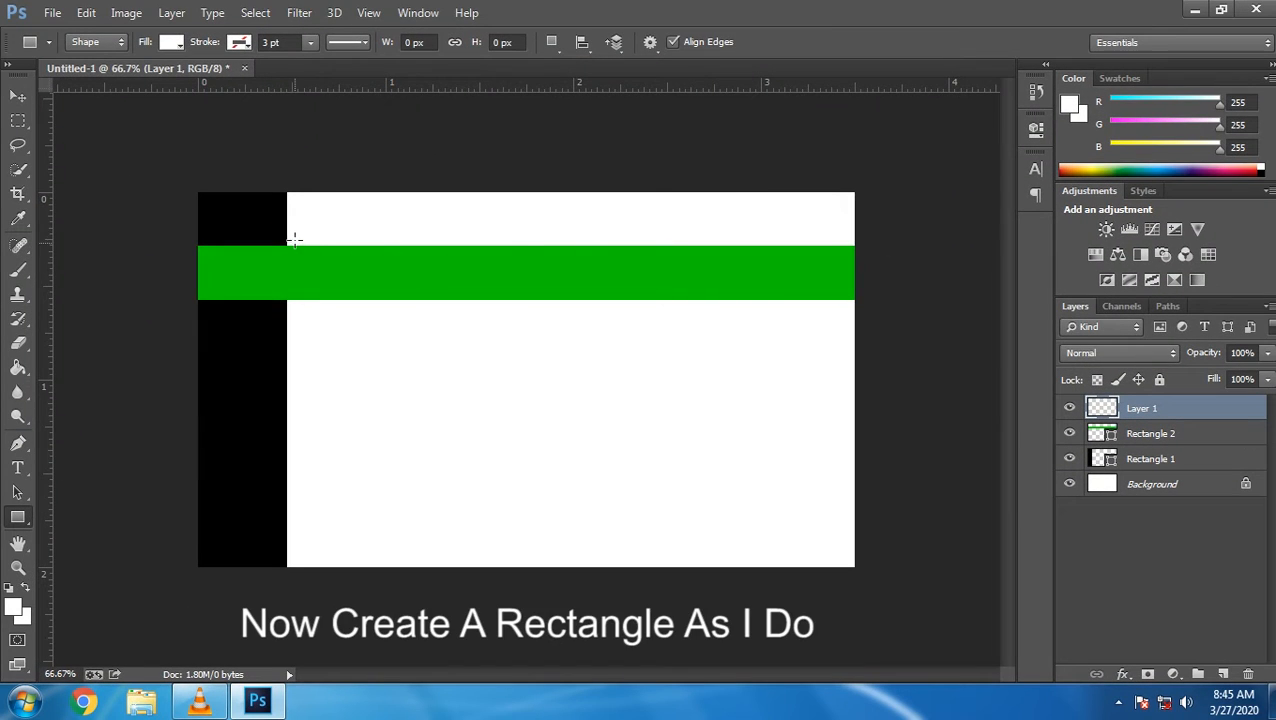
# Draw a white rectangle over the green band beside the black bar
pyautogui.moveTo(294, 236); pyautogui.dragTo(559, 307)
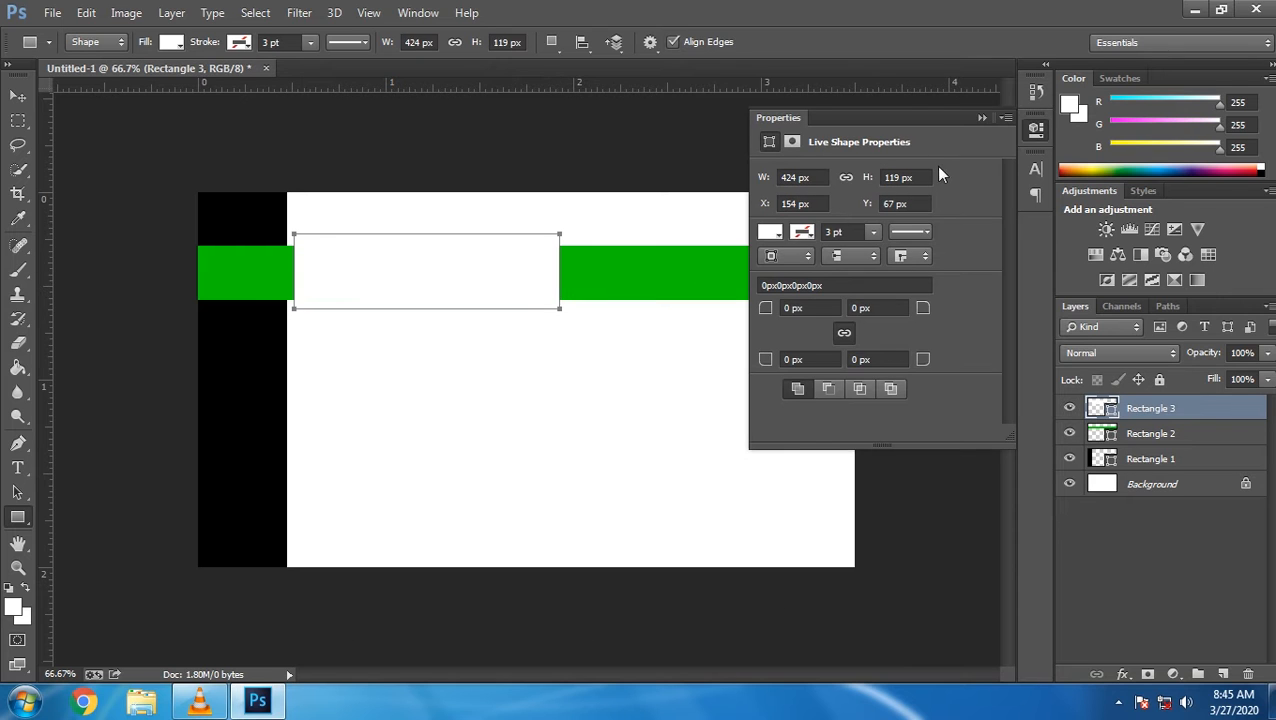
pyautogui.click(982, 118)
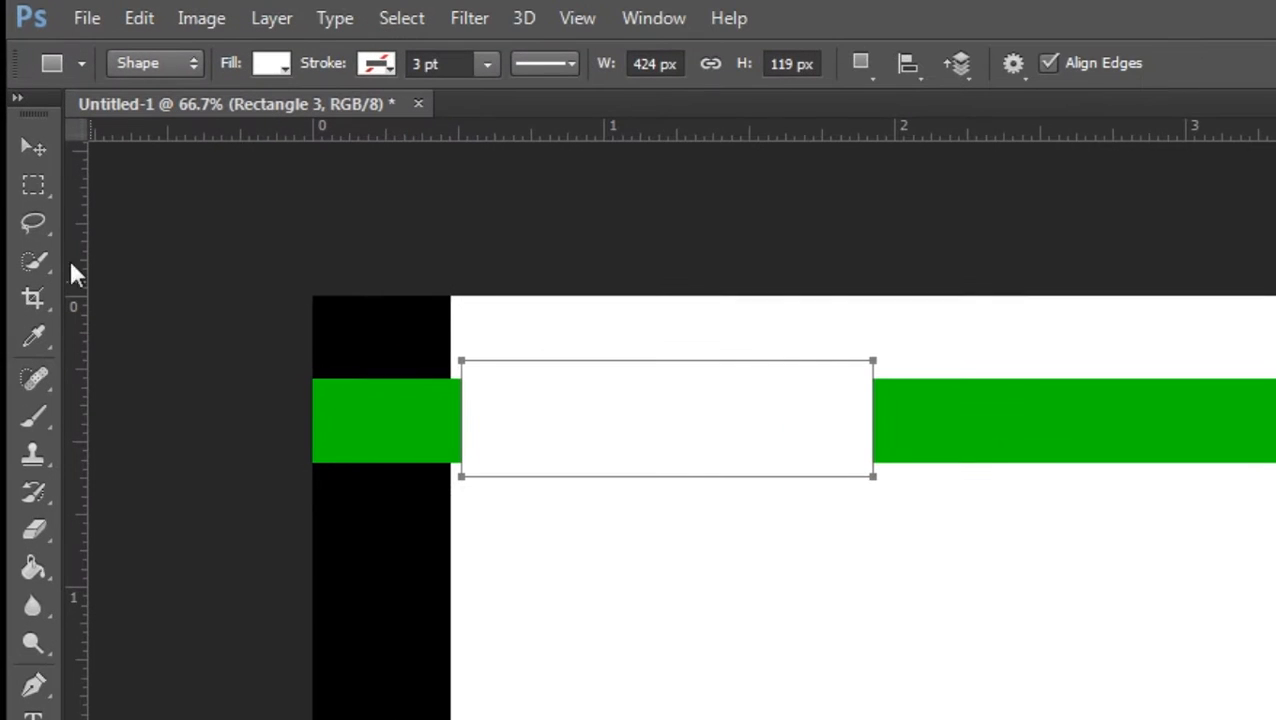
pyautogui.click(20, 94)
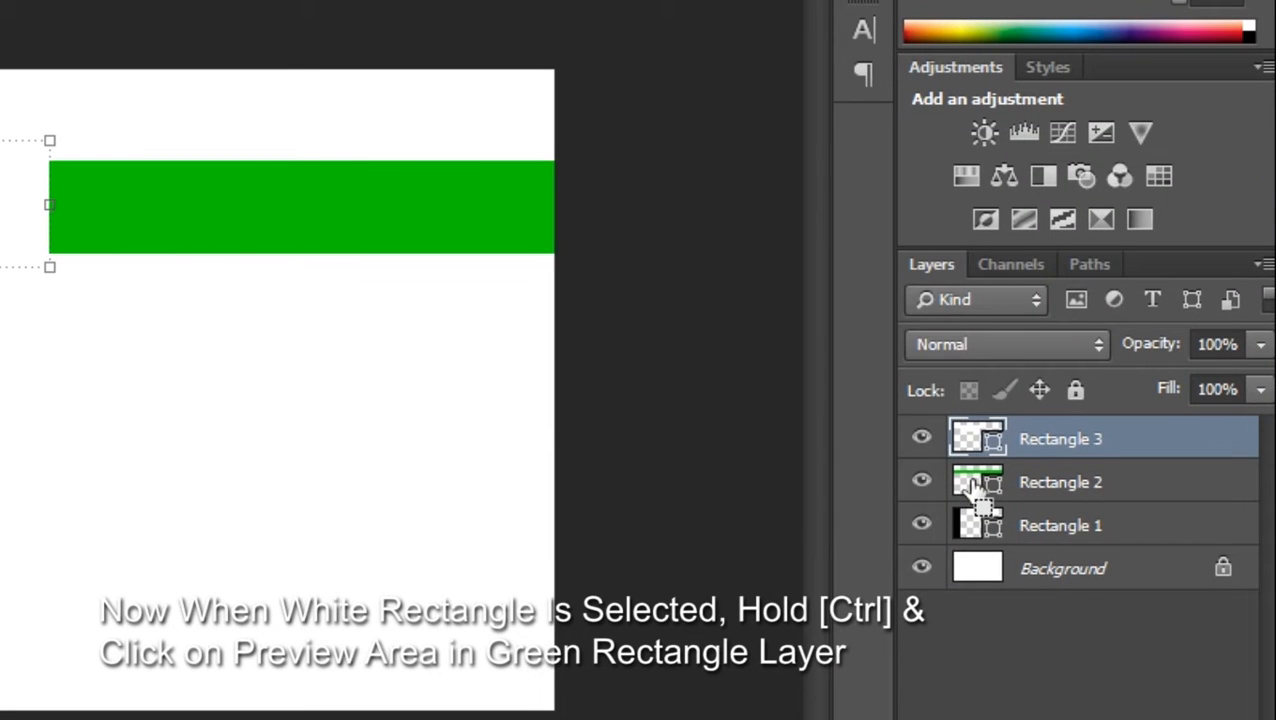
# Align the white rectangle to the green band, slide it flush against the black bar, then zoom out to 66.7%
pyautogui.keyDown('ctrl'); pyautogui.click(972, 484); pyautogui.keyUp('ctrl')
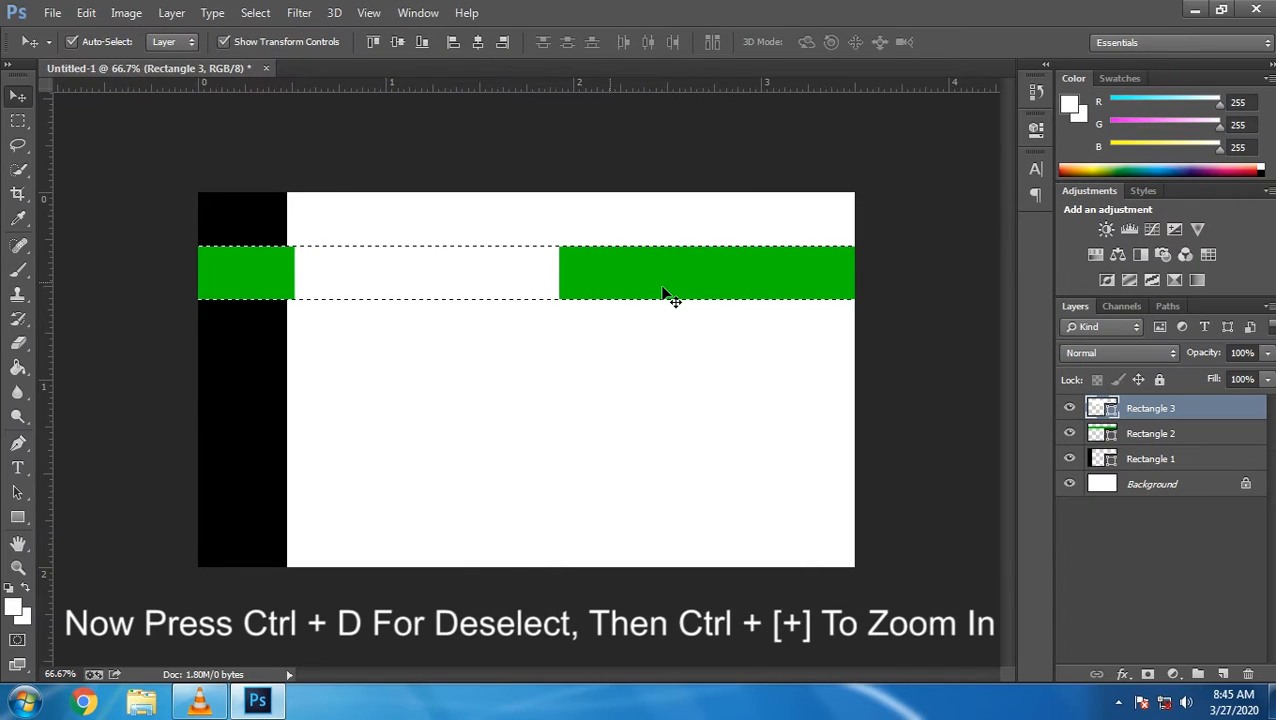
pyautogui.hotkey('ctrl', 'd')
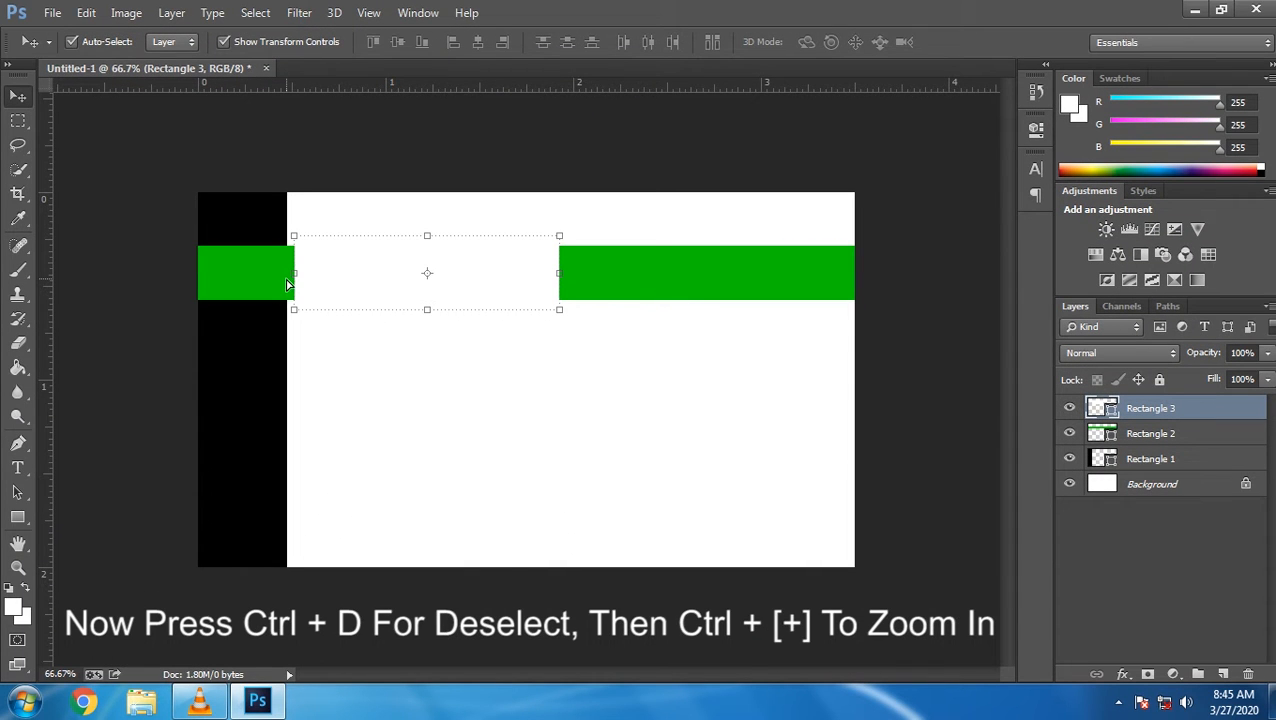
pyautogui.hotkey('ctrl', '+')
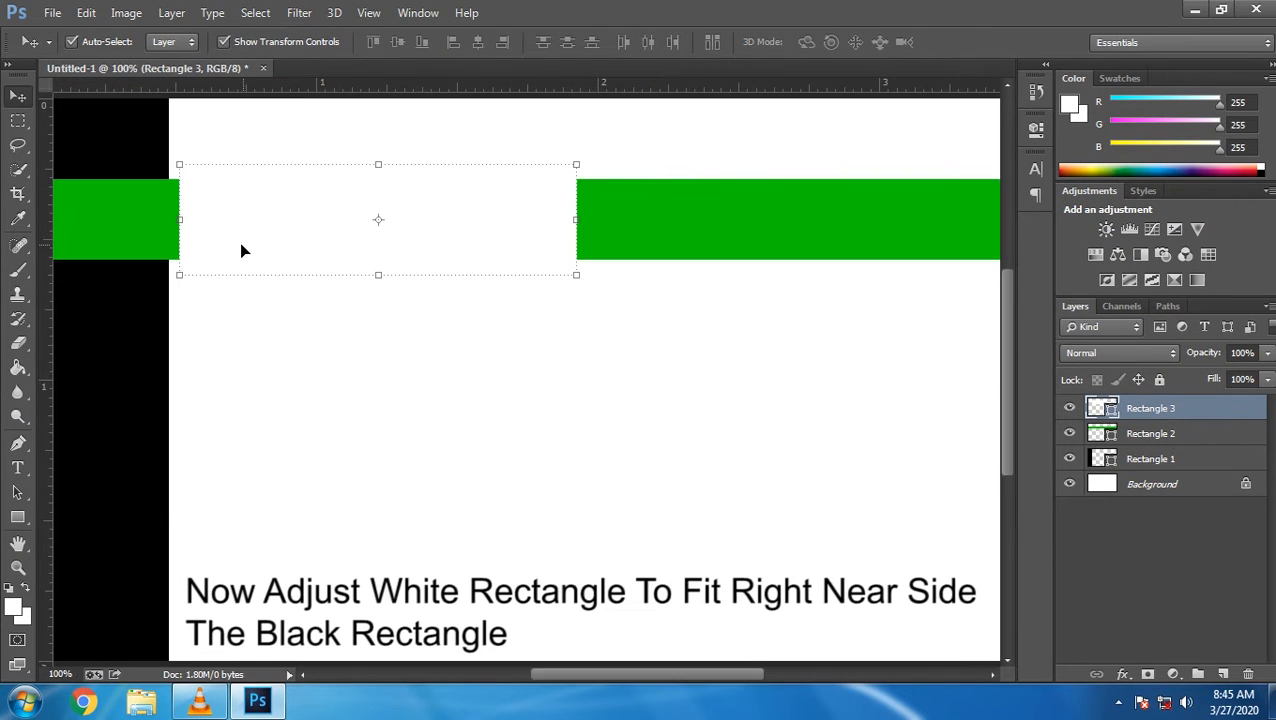
pyautogui.moveTo(241, 225)
pyautogui.mouseDown()
pyautogui.moveTo(214, 231)
pyautogui.moveTo(230, 233)
pyautogui.mouseUp()
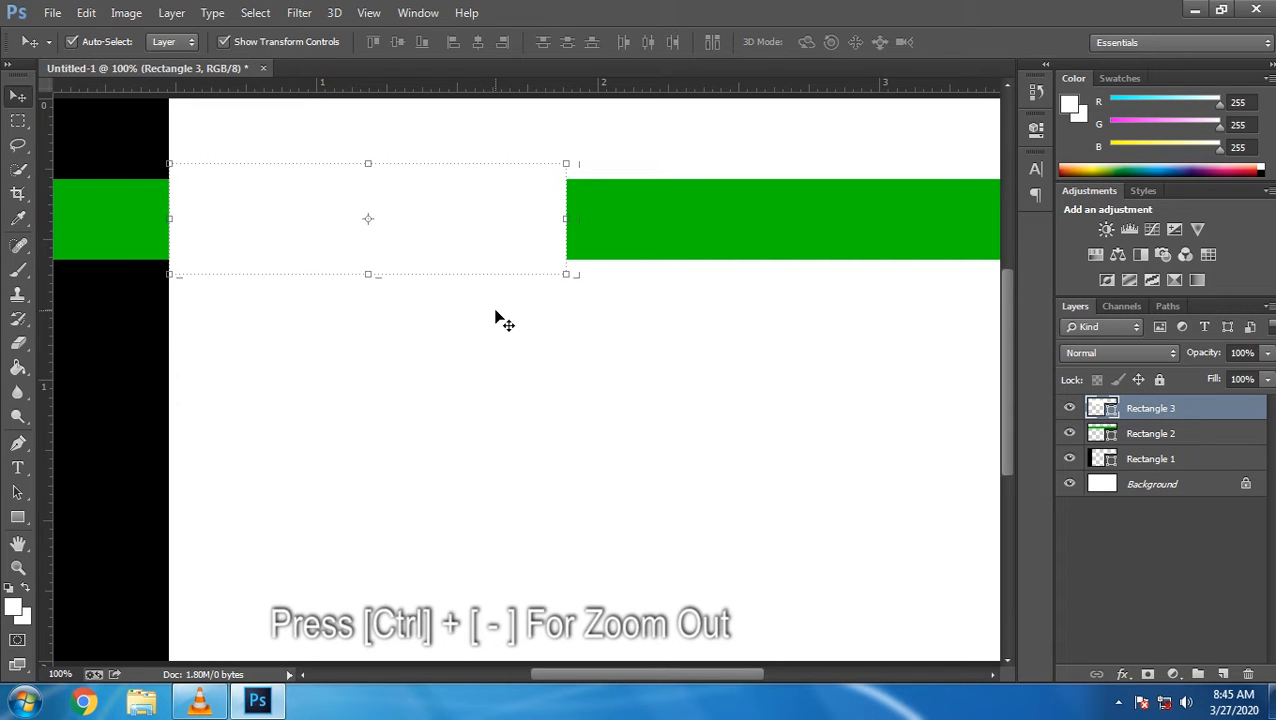
pyautogui.hotkey('ctrl', '-')
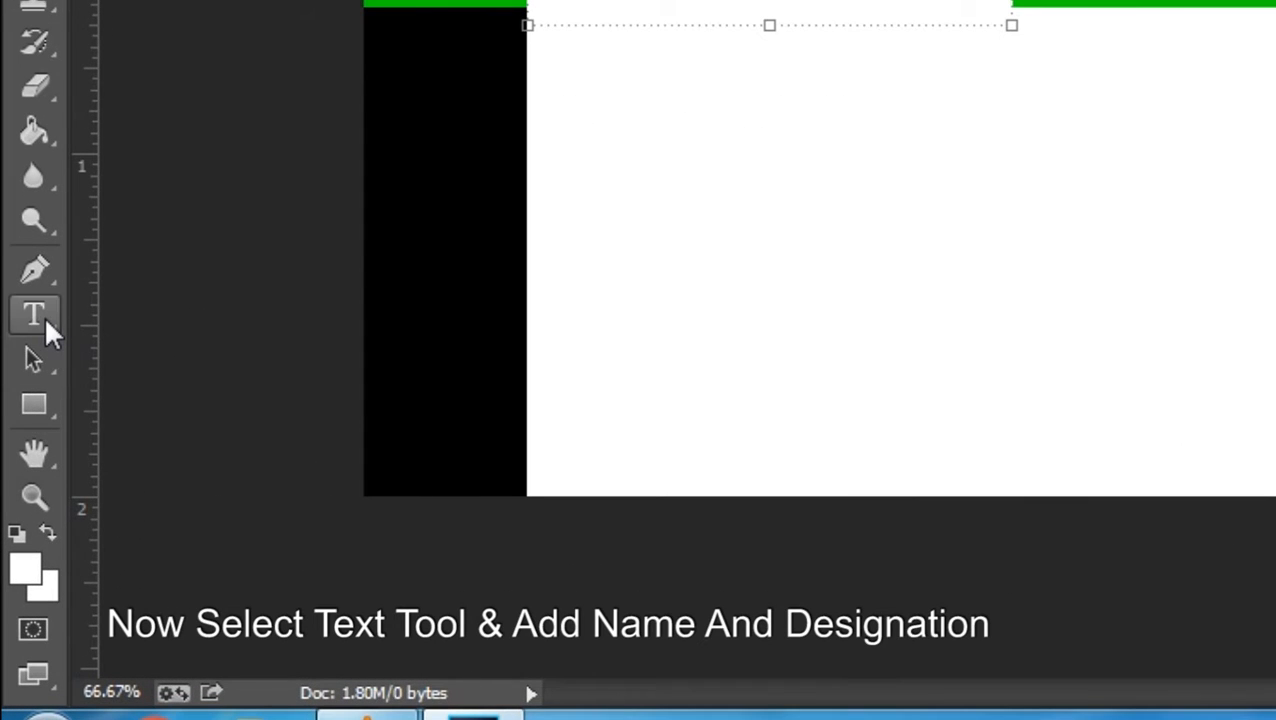
# Set up the Type tool with 12 pt, left-aligned, black text
pyautogui.click(45, 318)
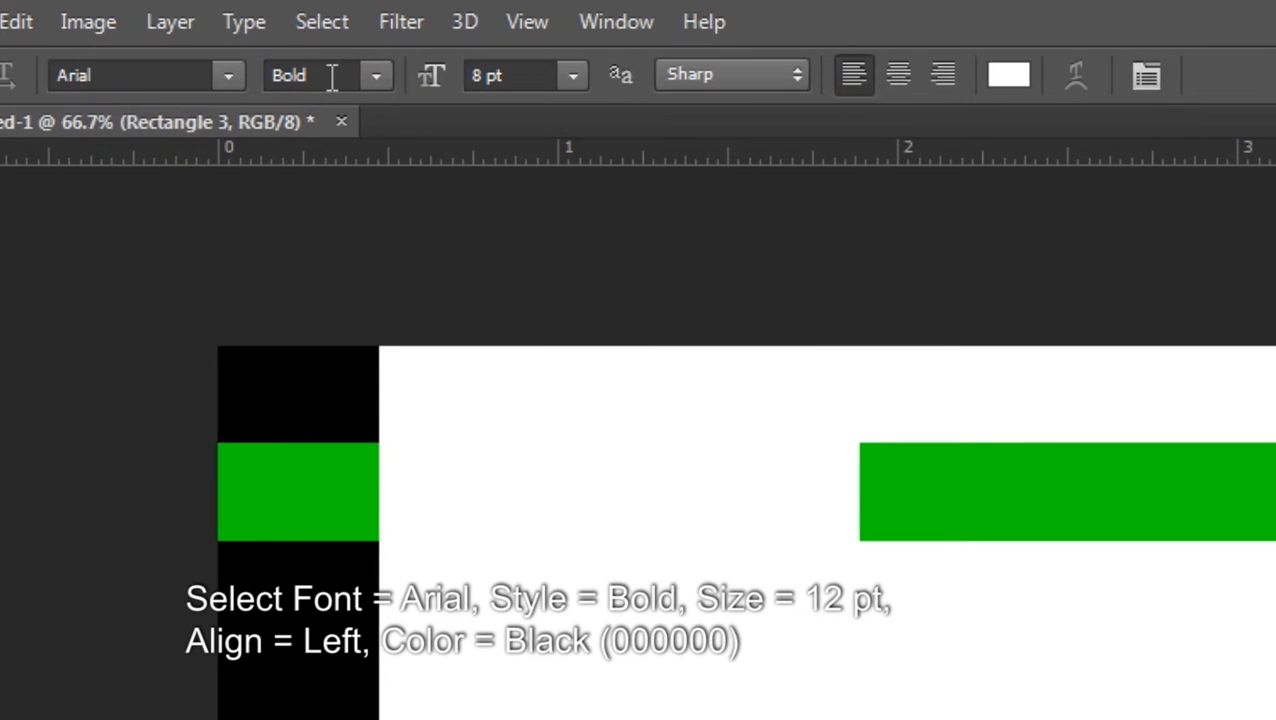
pyautogui.click(568, 77)
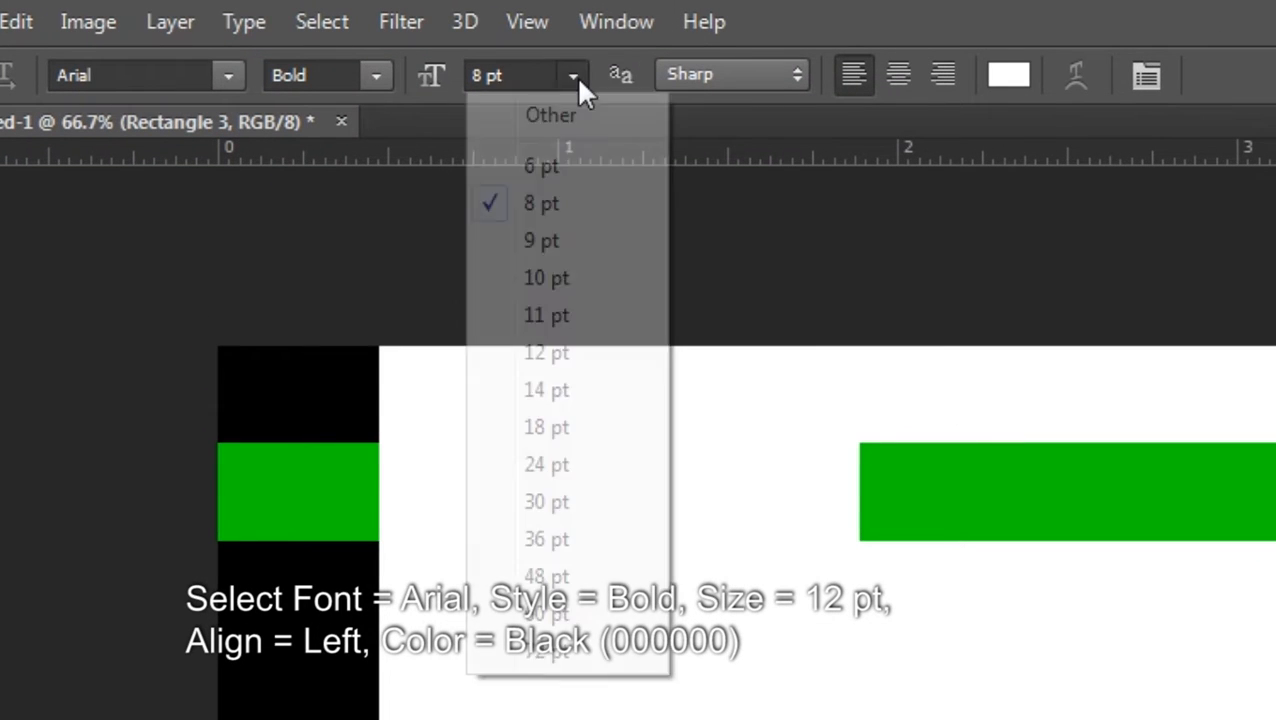
pyautogui.click(551, 353)
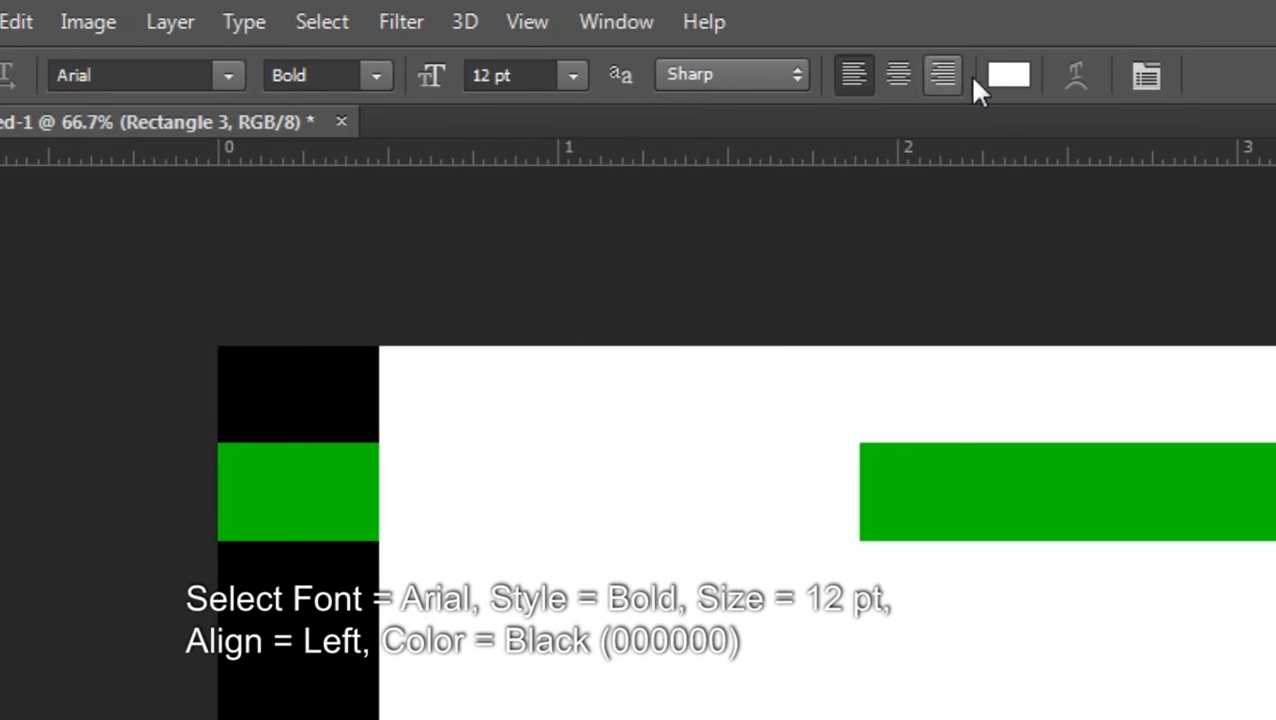
pyautogui.click(851, 88)
pyautogui.click(1016, 90)
pyautogui.click(743, 563)
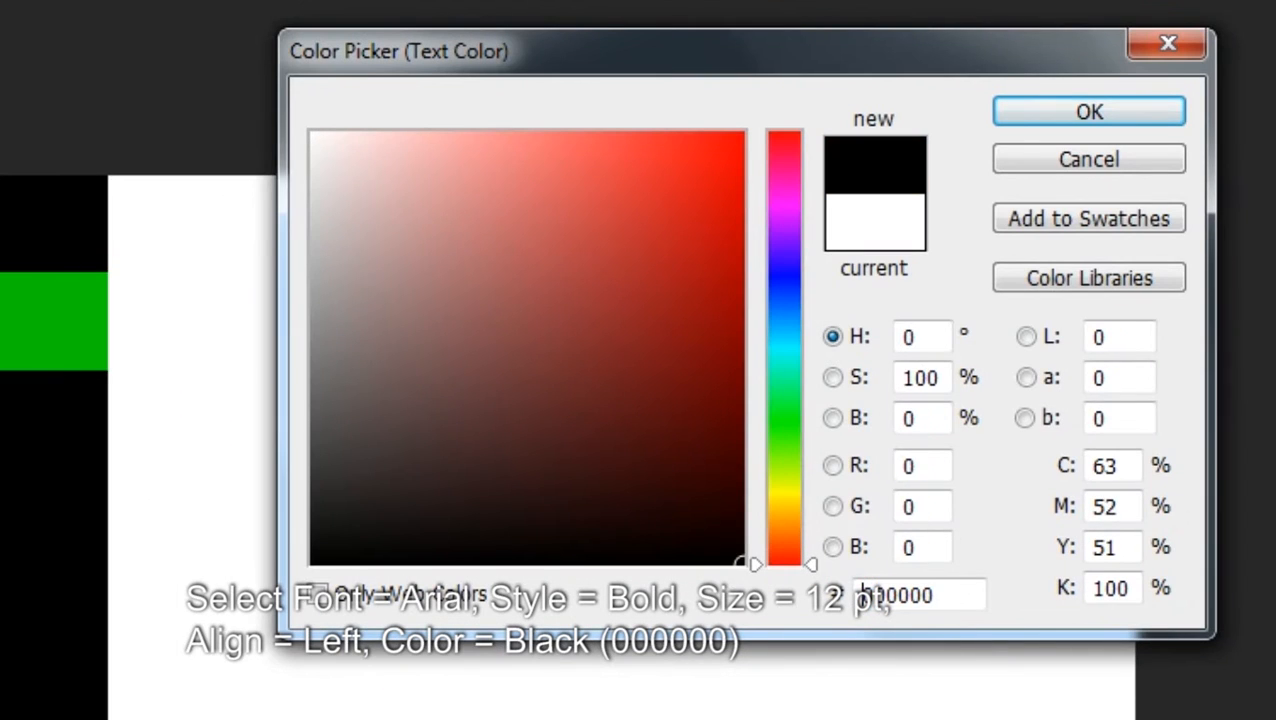
pyautogui.click(1110, 112)
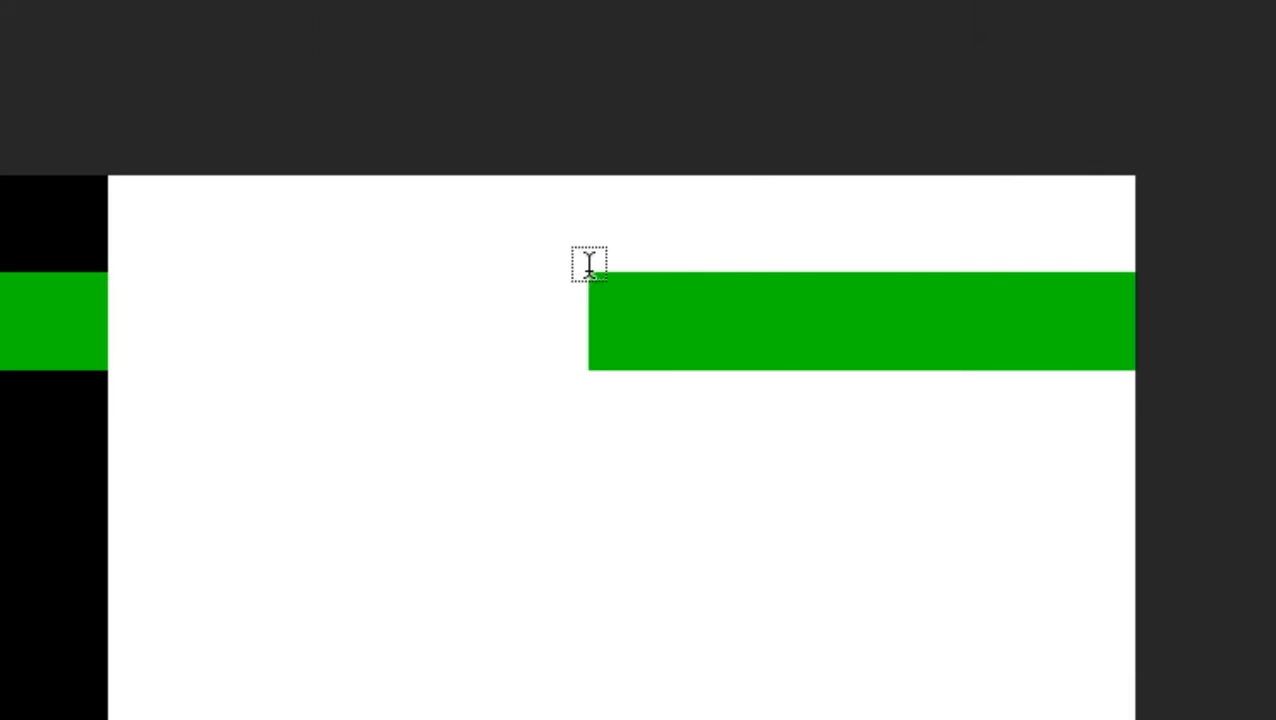
# Type the cardholder's full name on the white area, with the surname in Regular weight
pyautogui.click(126, 290)
pyautogui.write('DONAL')
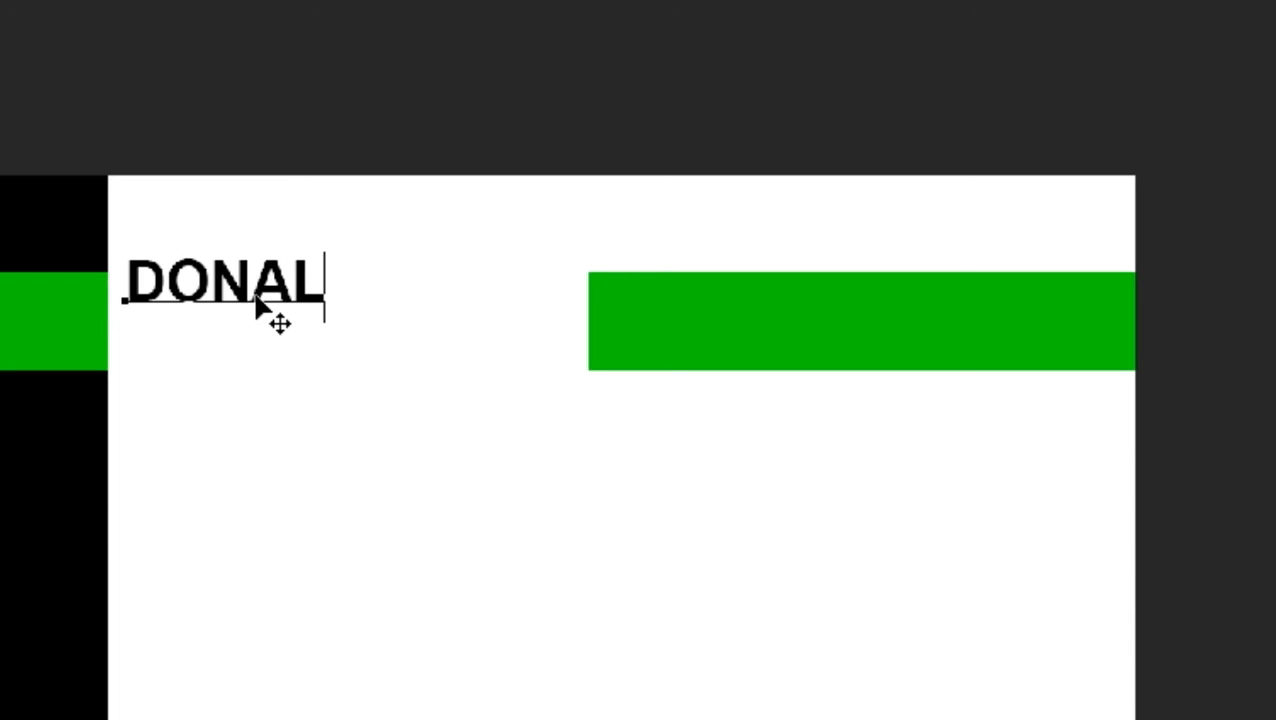
pyautogui.write('D TRUMP')
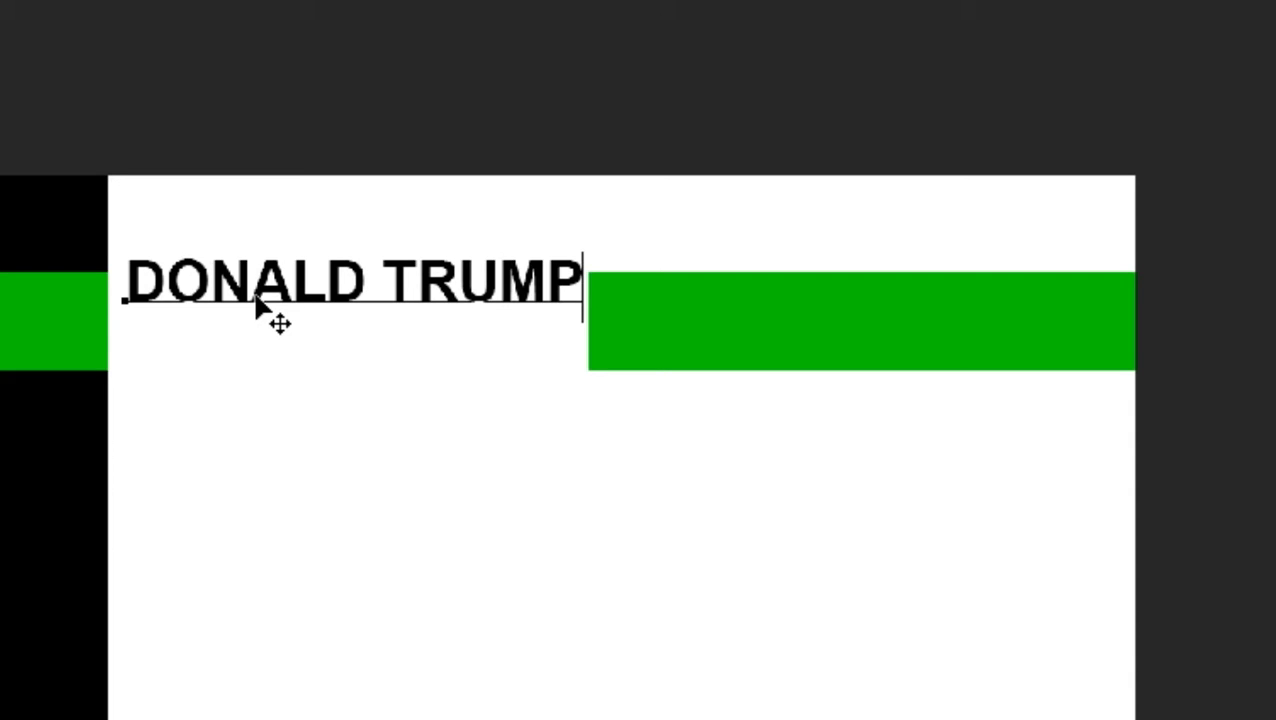
pyautogui.moveTo(388, 280); pyautogui.dragTo(735, 285)
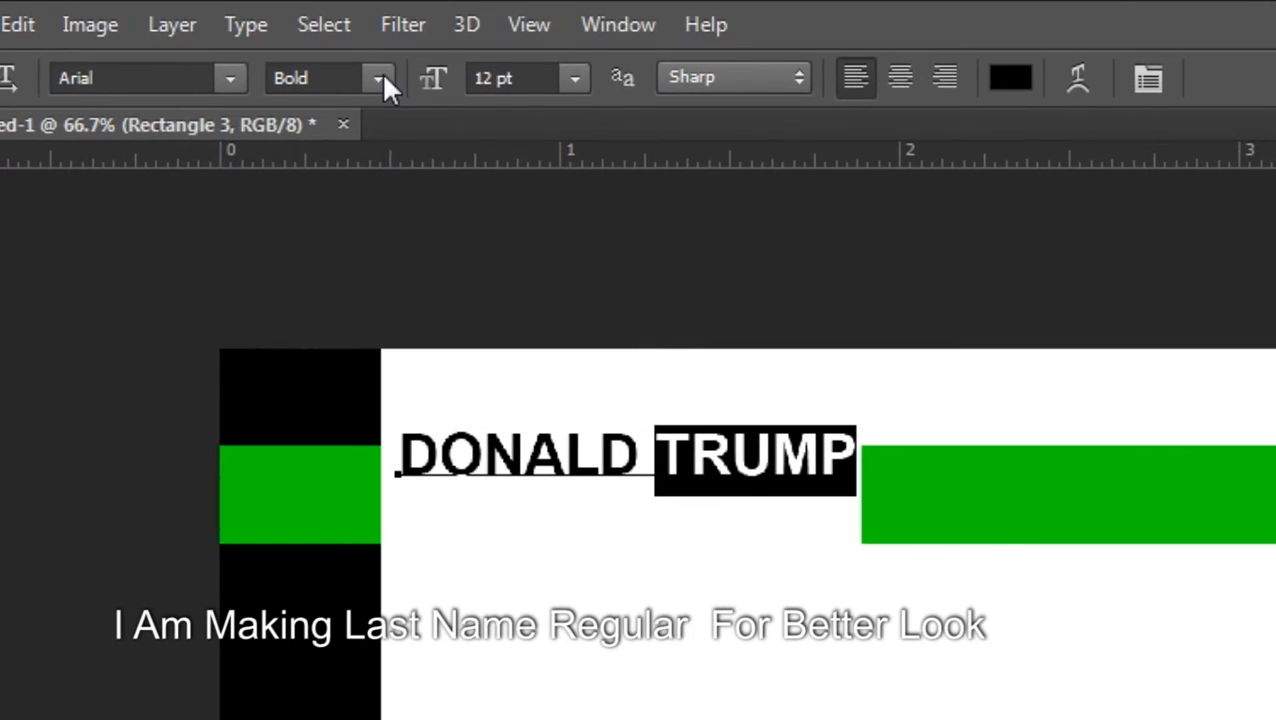
pyautogui.click(249, 0)
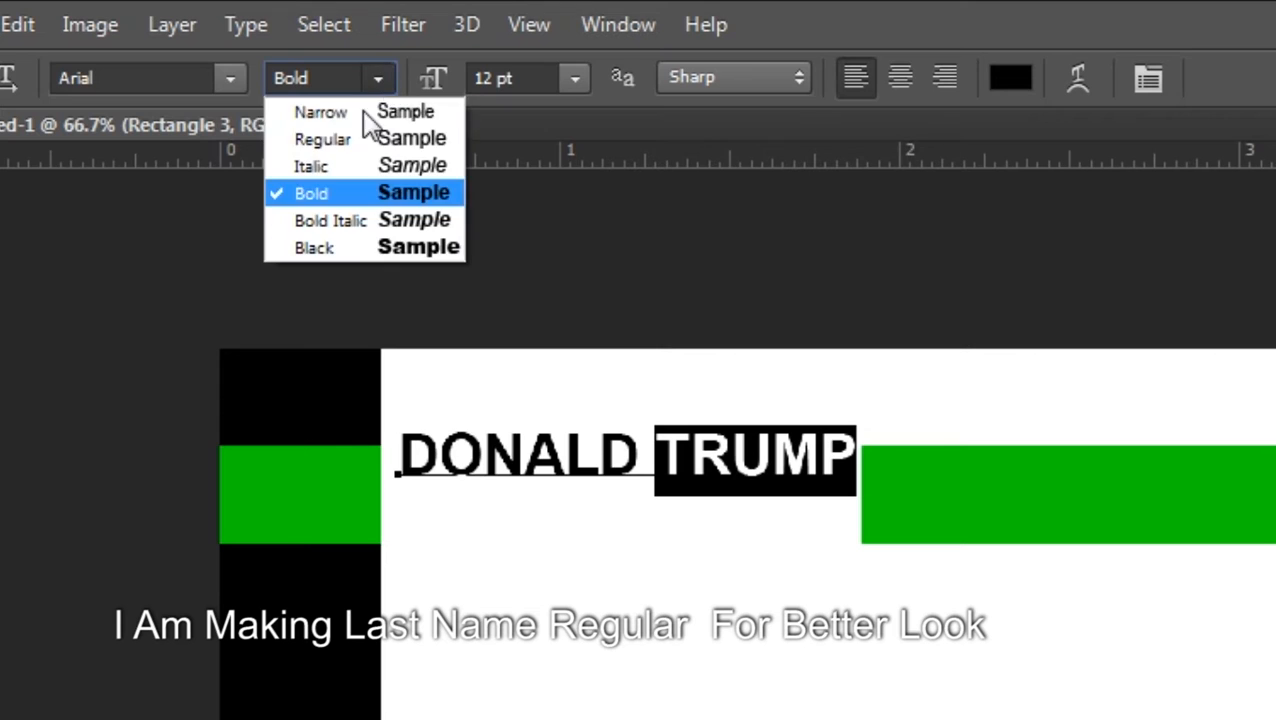
pyautogui.click(340, 141)
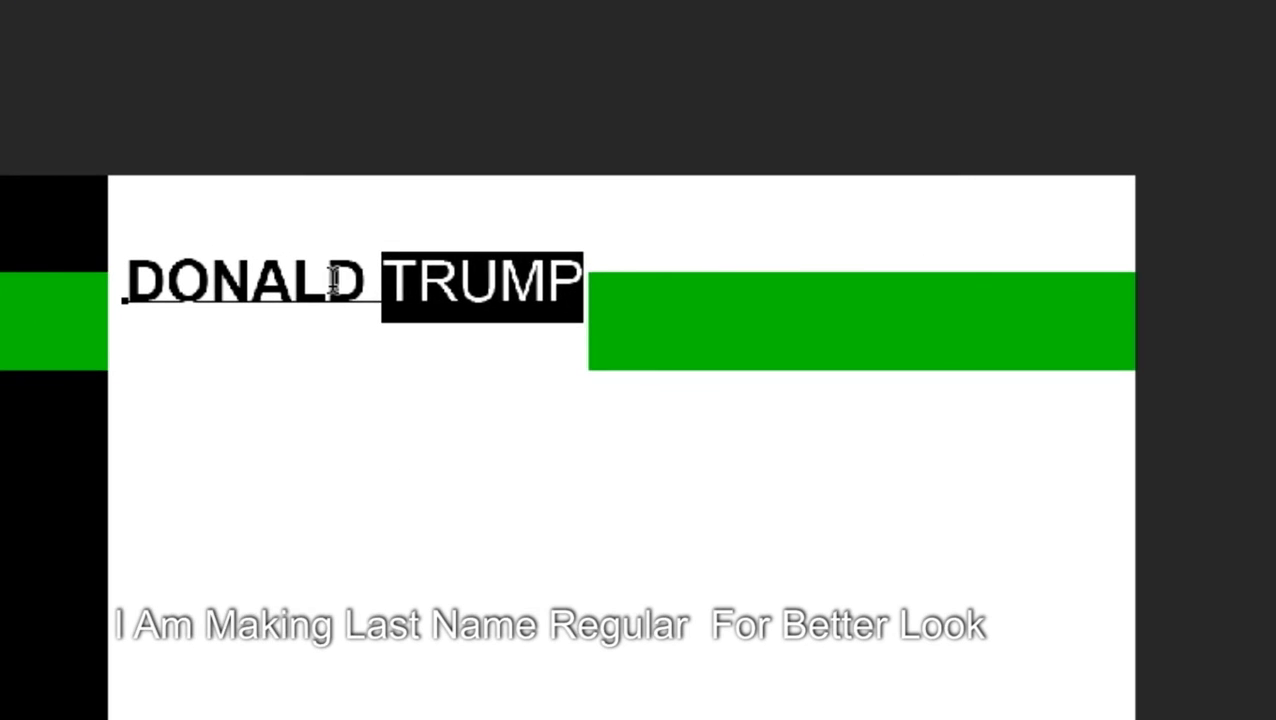
pyautogui.click(649, 455)
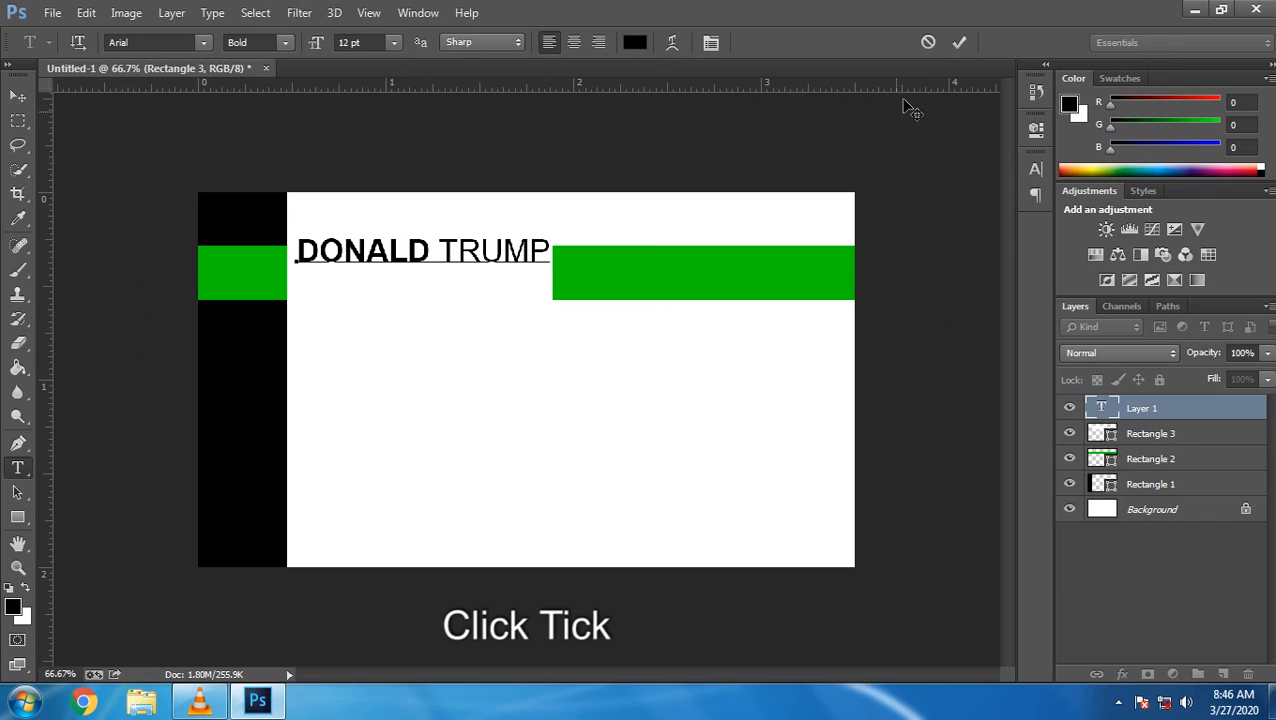
pyautogui.click(959, 42)
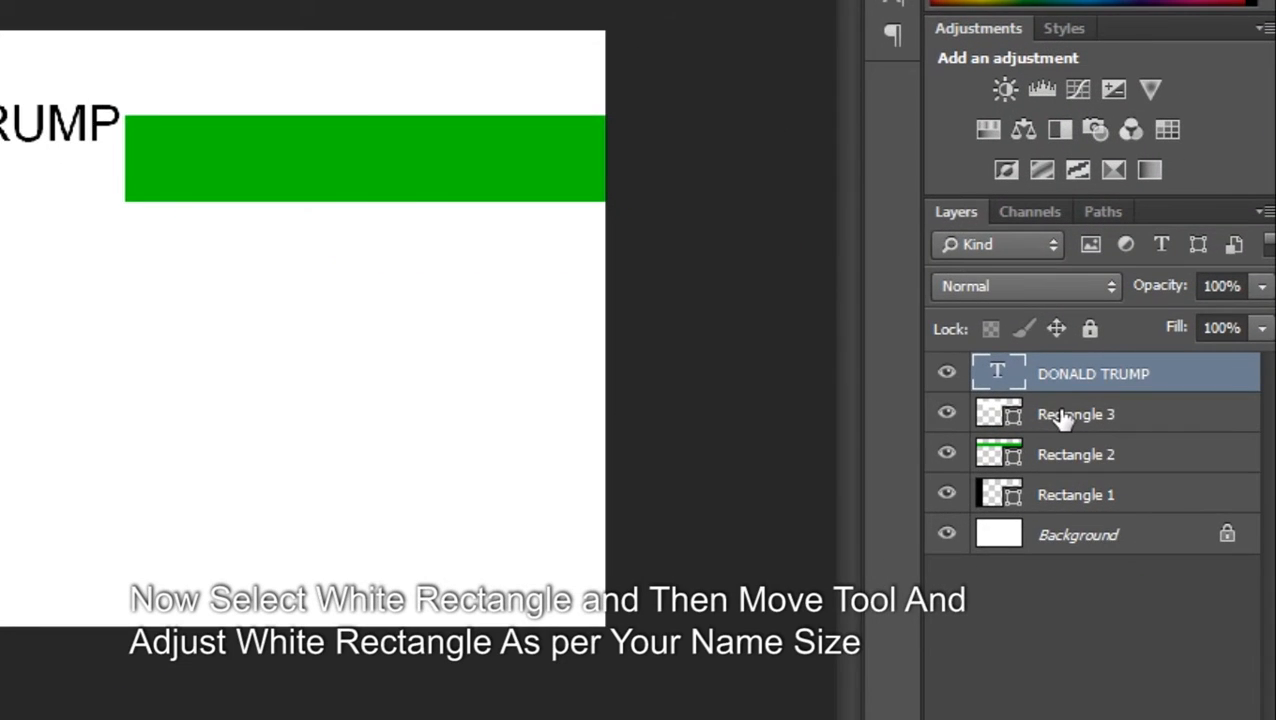
# Stretch white Rectangle 3 to 111.32% width and shift the name slightly right and down
pyautogui.click(1125, 434)
pyautogui.click(24, 150)
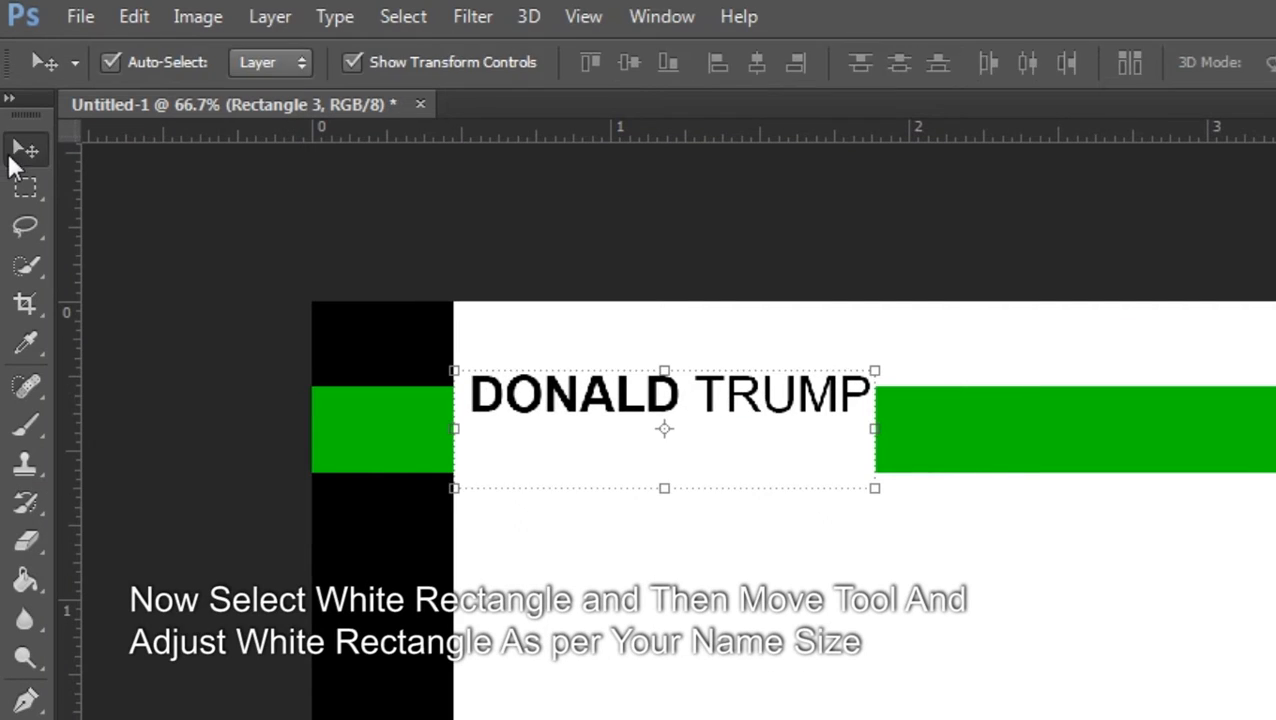
pyautogui.moveTo(876, 428); pyautogui.dragTo(928, 434)
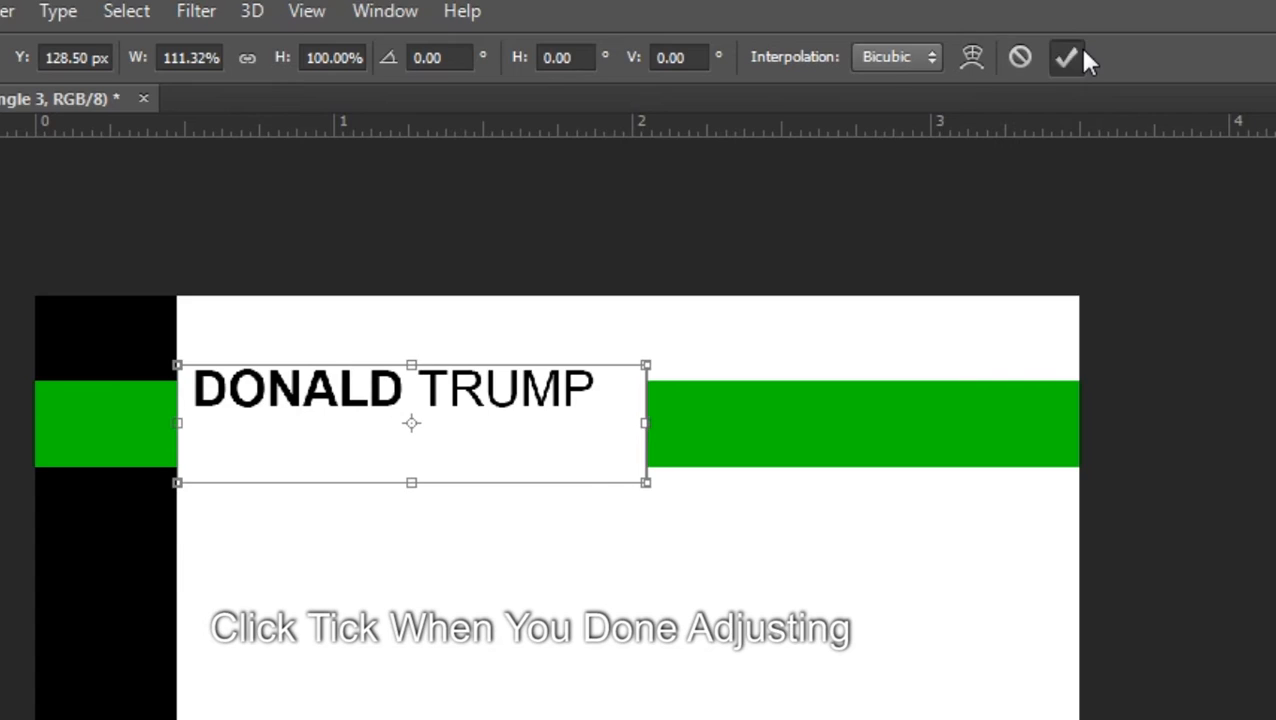
pyautogui.click(1066, 57)
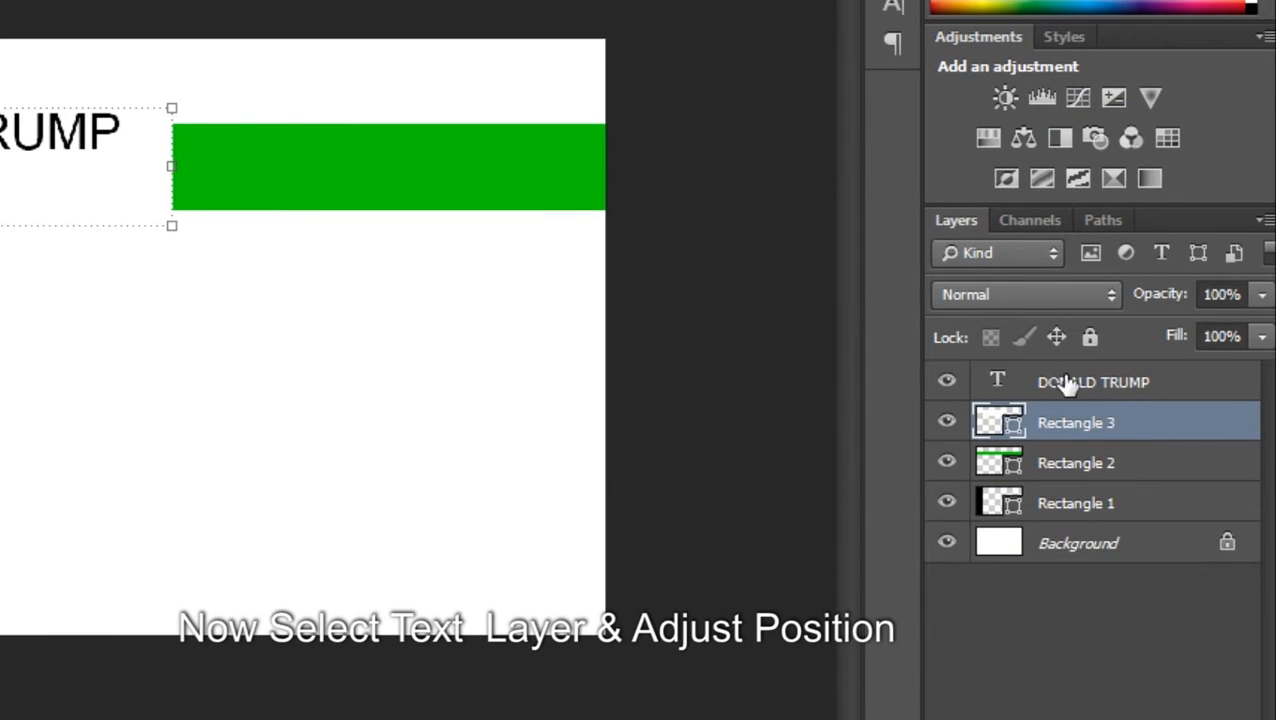
pyautogui.click(1066, 385)
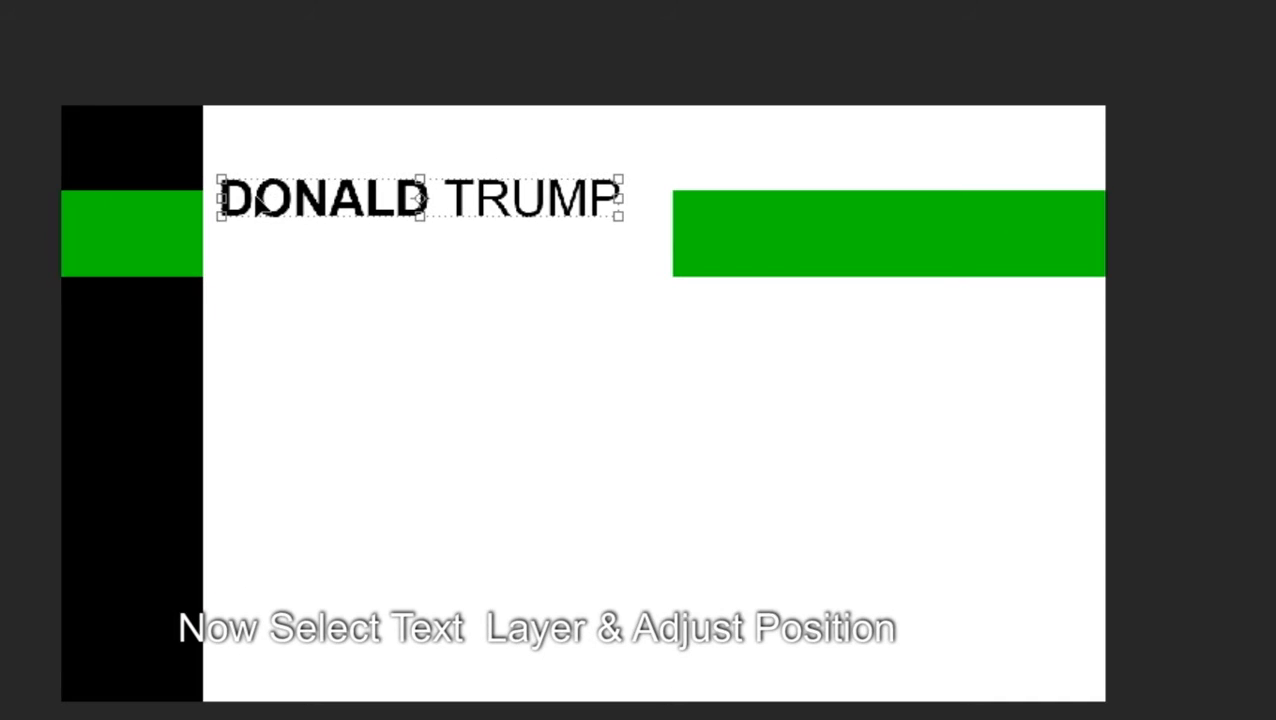
pyautogui.moveTo(257, 204); pyautogui.dragTo(261, 212)
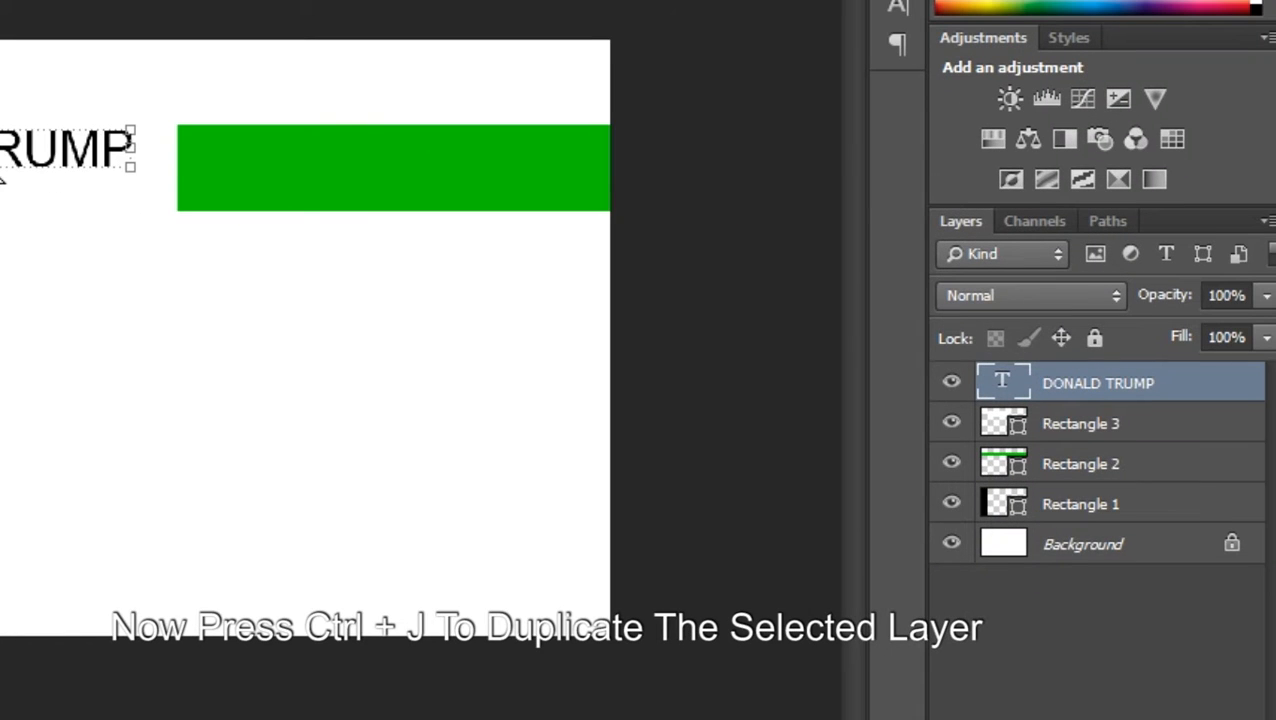
# Duplicate the name layer below the name and retype it as PRESIDENT
pyautogui.hotkey('ctrl', 'j')
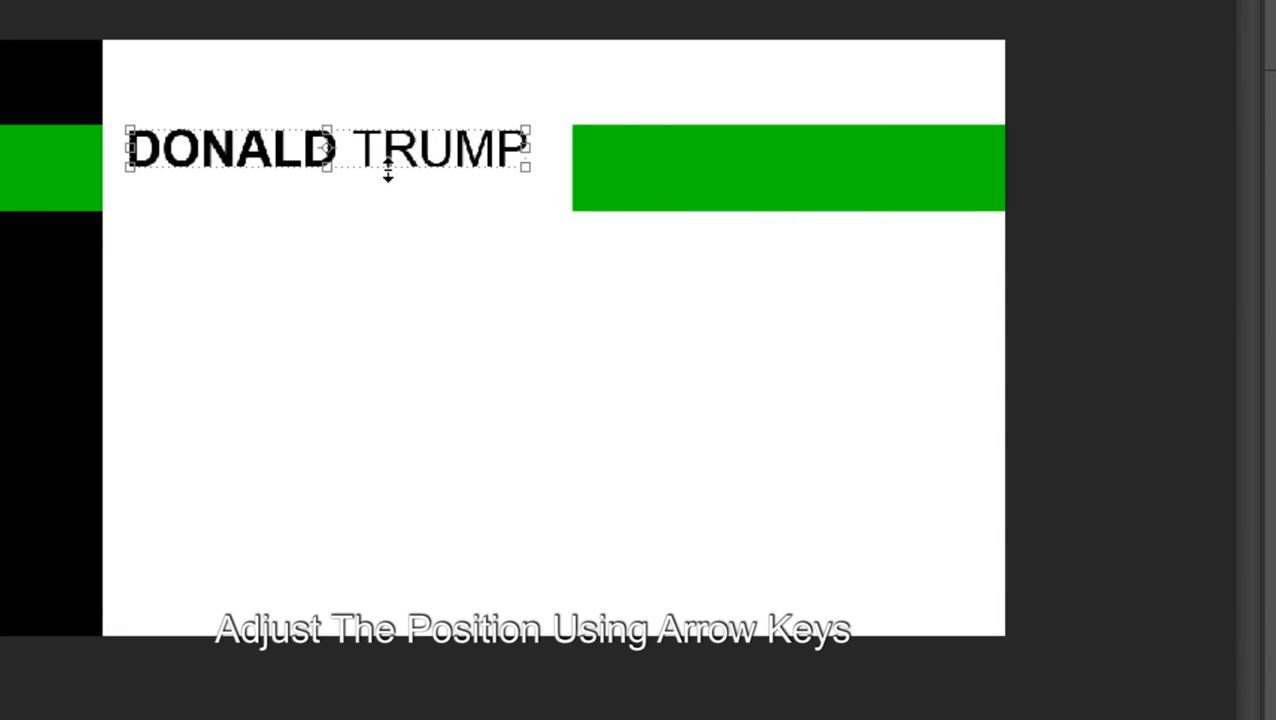
pyautogui.hotkey('shift', 'Down')
pyautogui.hotkey('shift', 'Down')
pyautogui.hotkey('shift', 'Down')
pyautogui.hotkey('shift', 'Down')
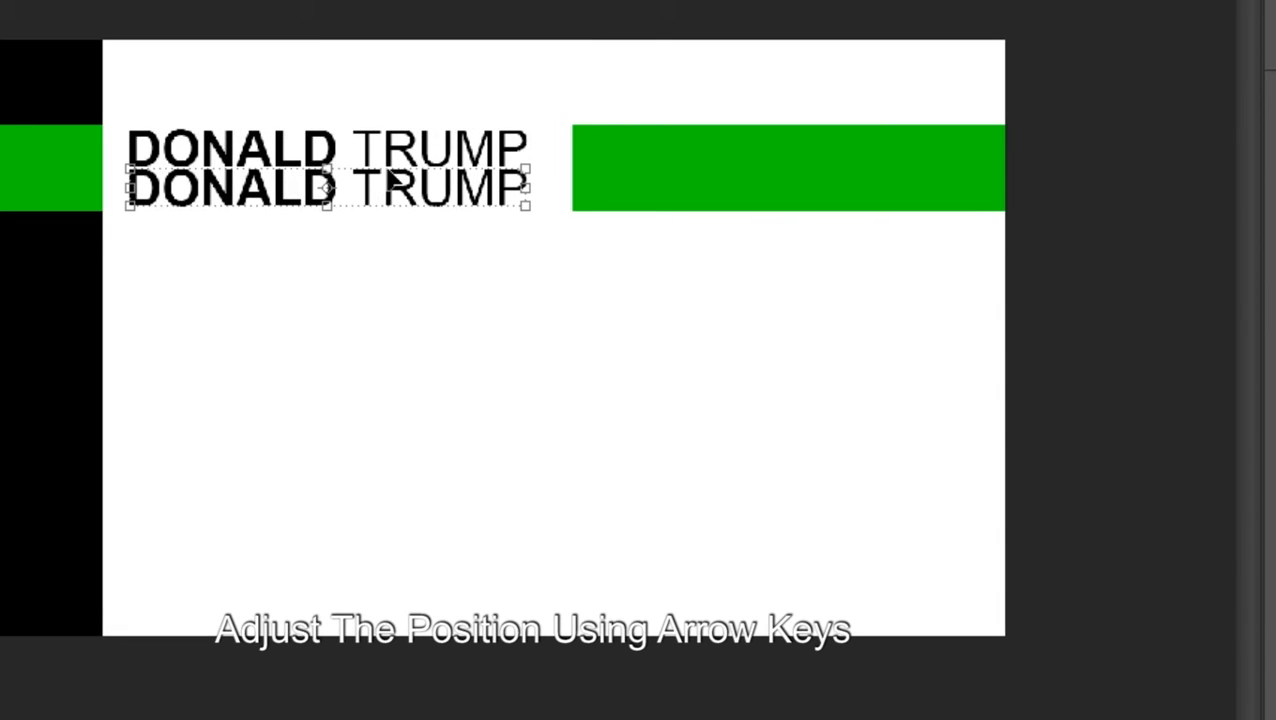
pyautogui.hotkey('shift', 'Down')
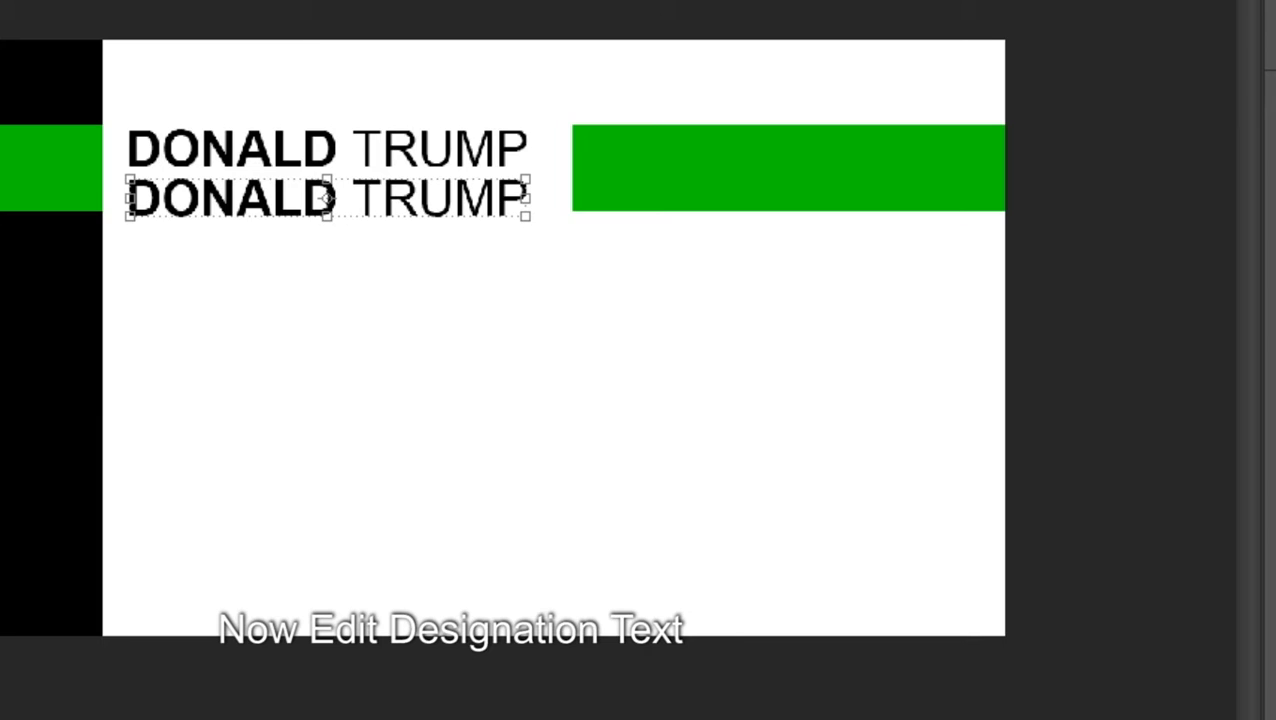
pyautogui.press('t')
pyautogui.click(219, 203)
pyautogui.hotkey('ctrl', 'a')
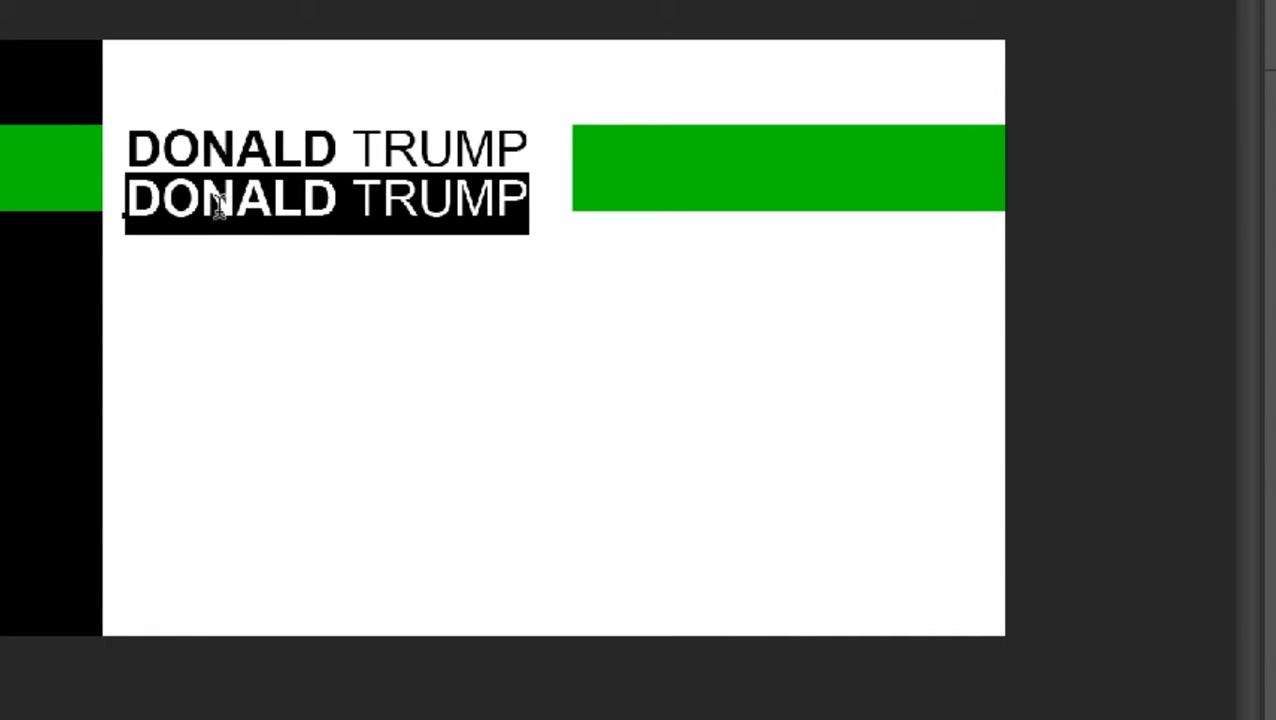
pyautogui.write('PRESIDENT')
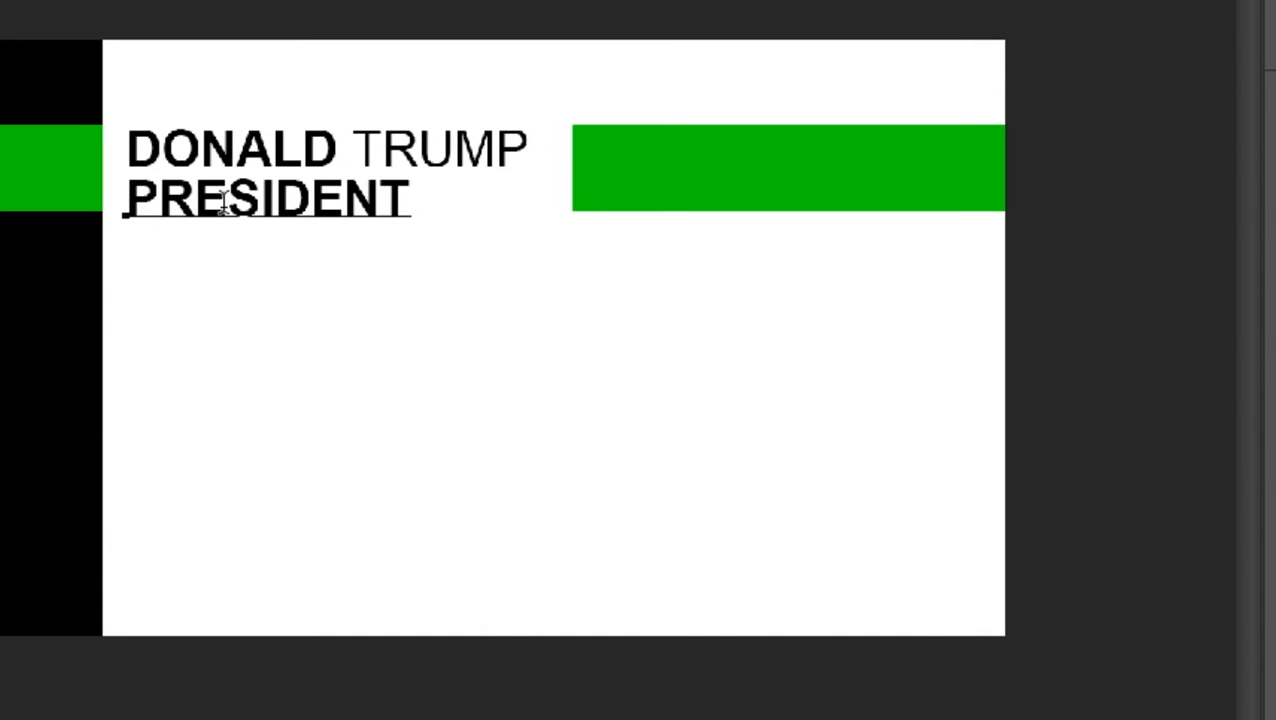
# Make PRESIDENT 8 pt in green 00cb00
pyautogui.hotkey('ctrl', 'a')
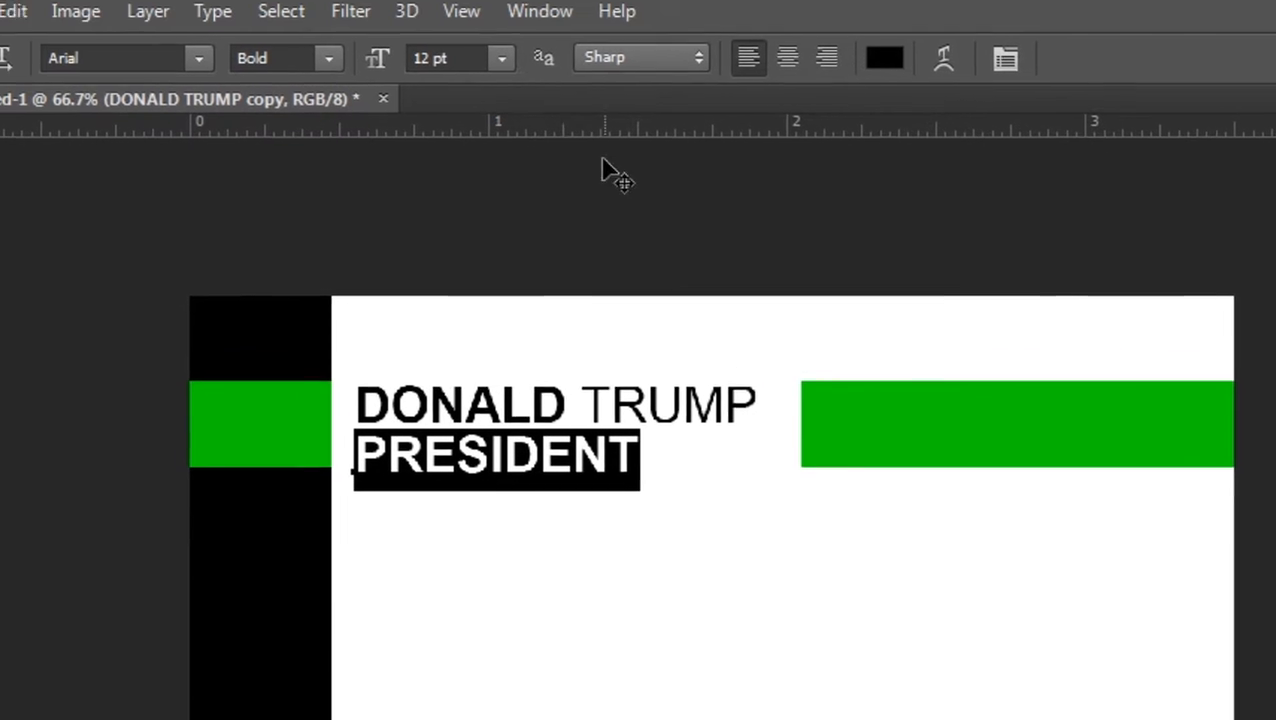
pyautogui.click(507, 63)
pyautogui.click(486, 177)
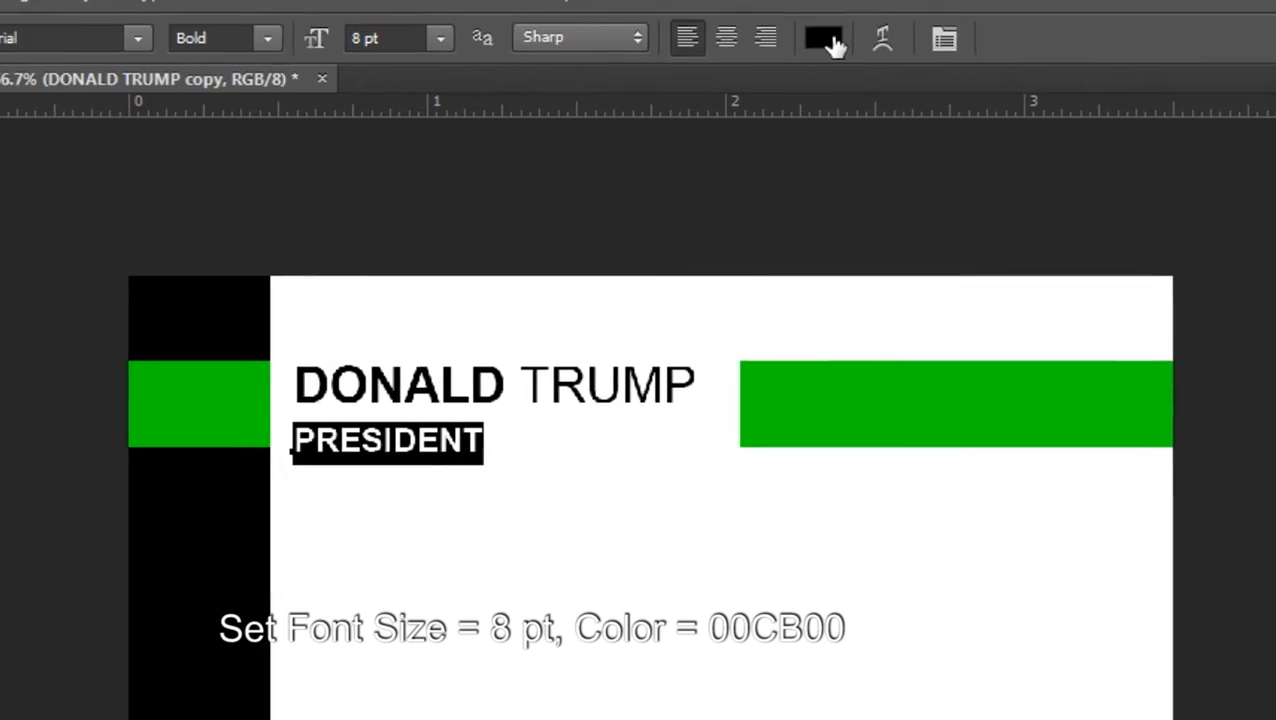
pyautogui.click(830, 42)
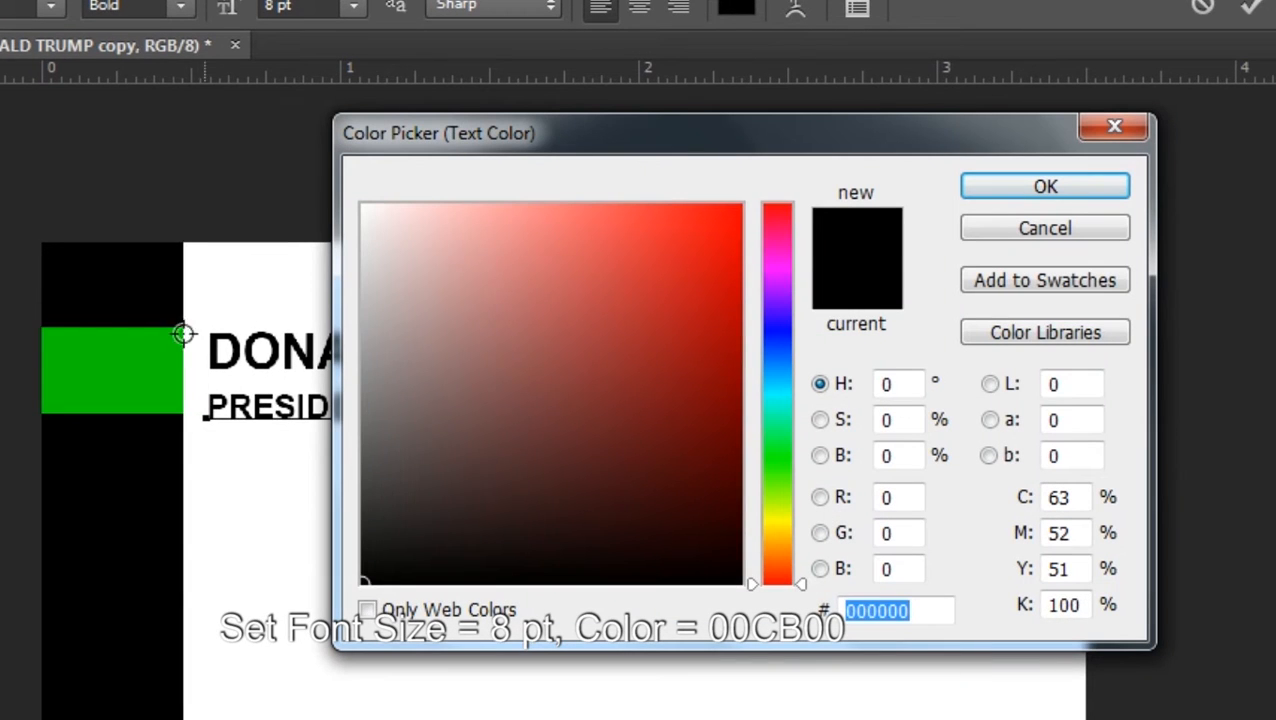
pyautogui.write('00cb00')
pyautogui.click(1030, 192)
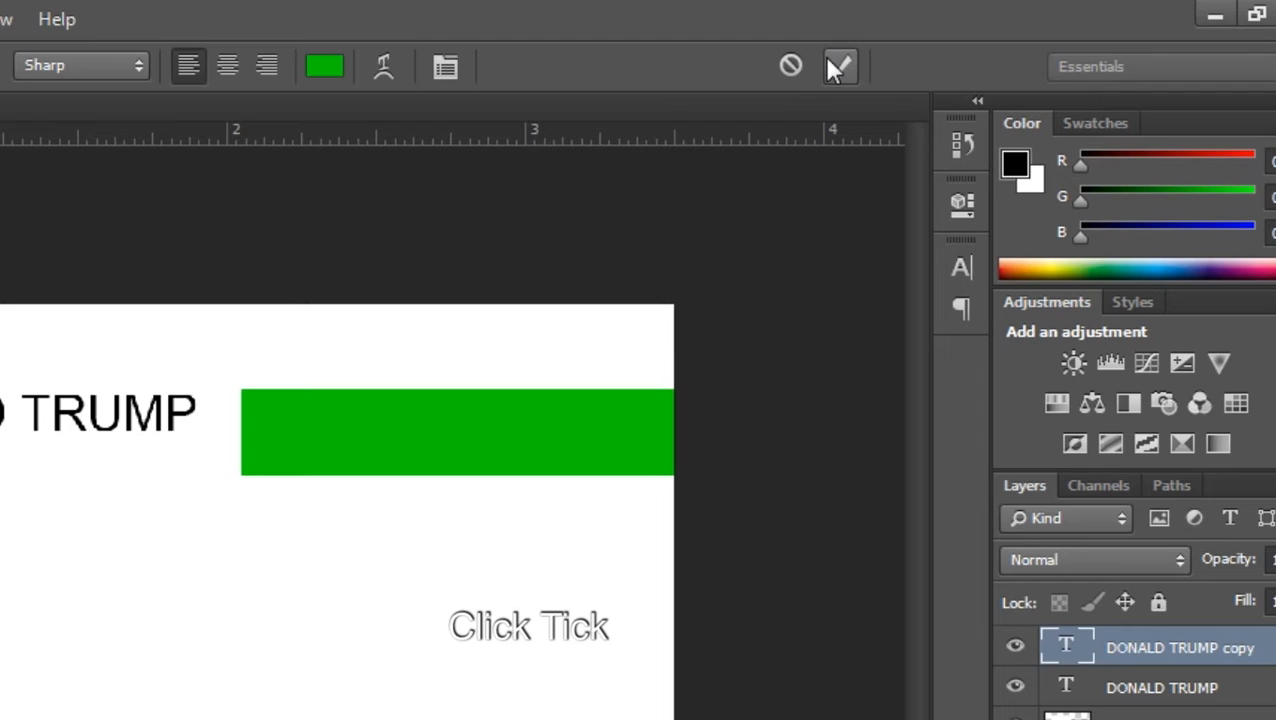
pyautogui.click(837, 66)
# Nudge the name and PRESIDENT lines together up and left
pyautogui.click(26, 146)
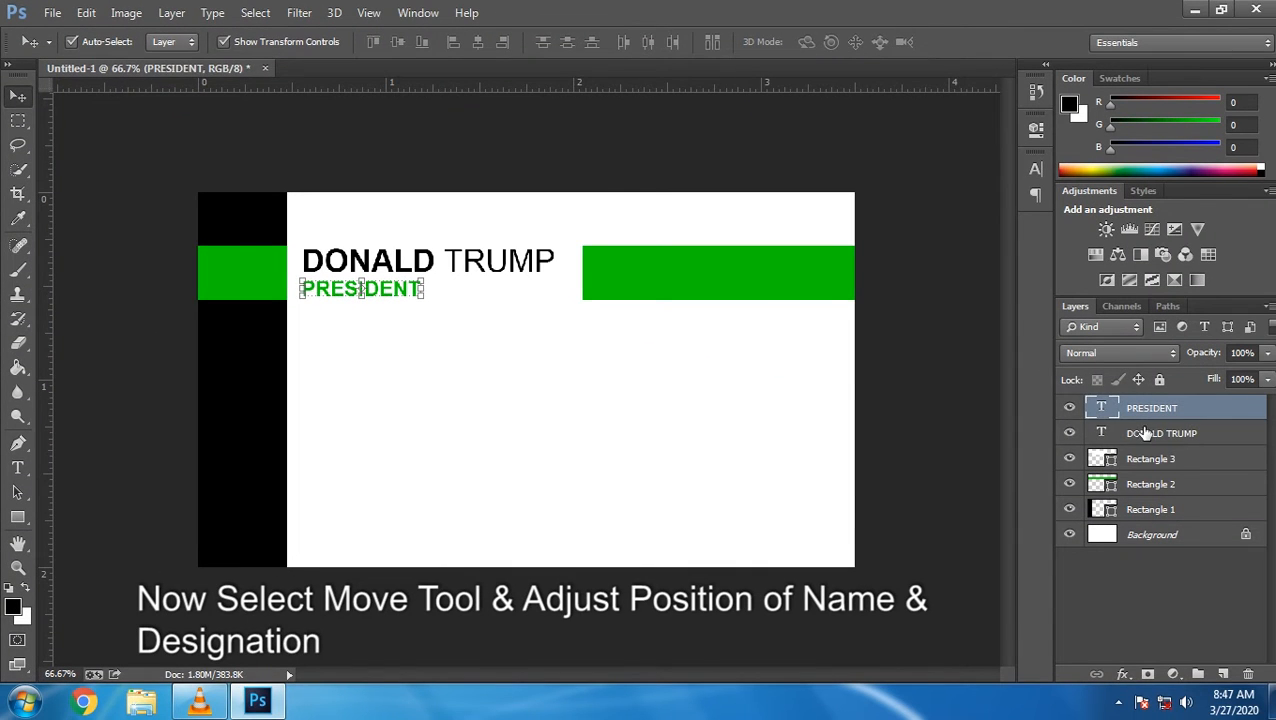
pyautogui.keyDown('shift'); pyautogui.click(1145, 432); pyautogui.keyUp('shift')
pyautogui.press('Up')
pyautogui.press('Up')
pyautogui.press('Up')
pyautogui.press('Up')
pyautogui.press('Left')
pyautogui.press('Left')
pyautogui.click(11, 123)
pyautogui.press('v')
pyautogui.click(13, 122)
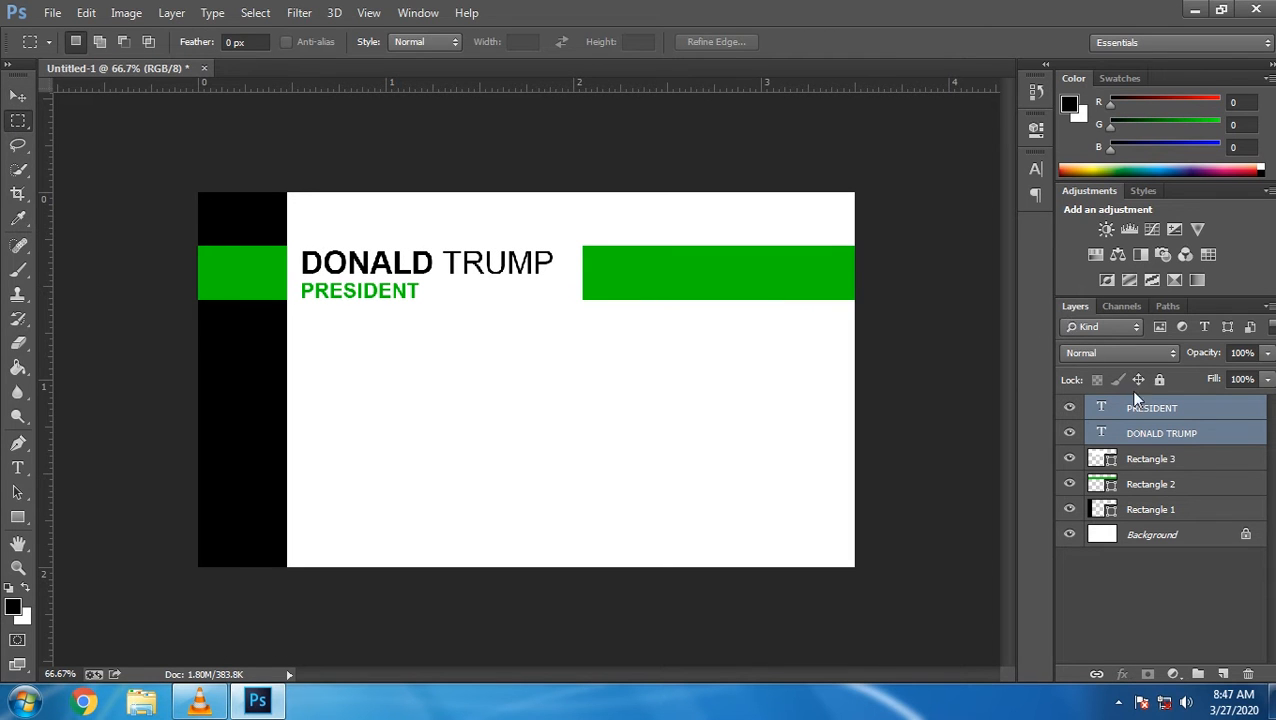
pyautogui.click(1176, 410)
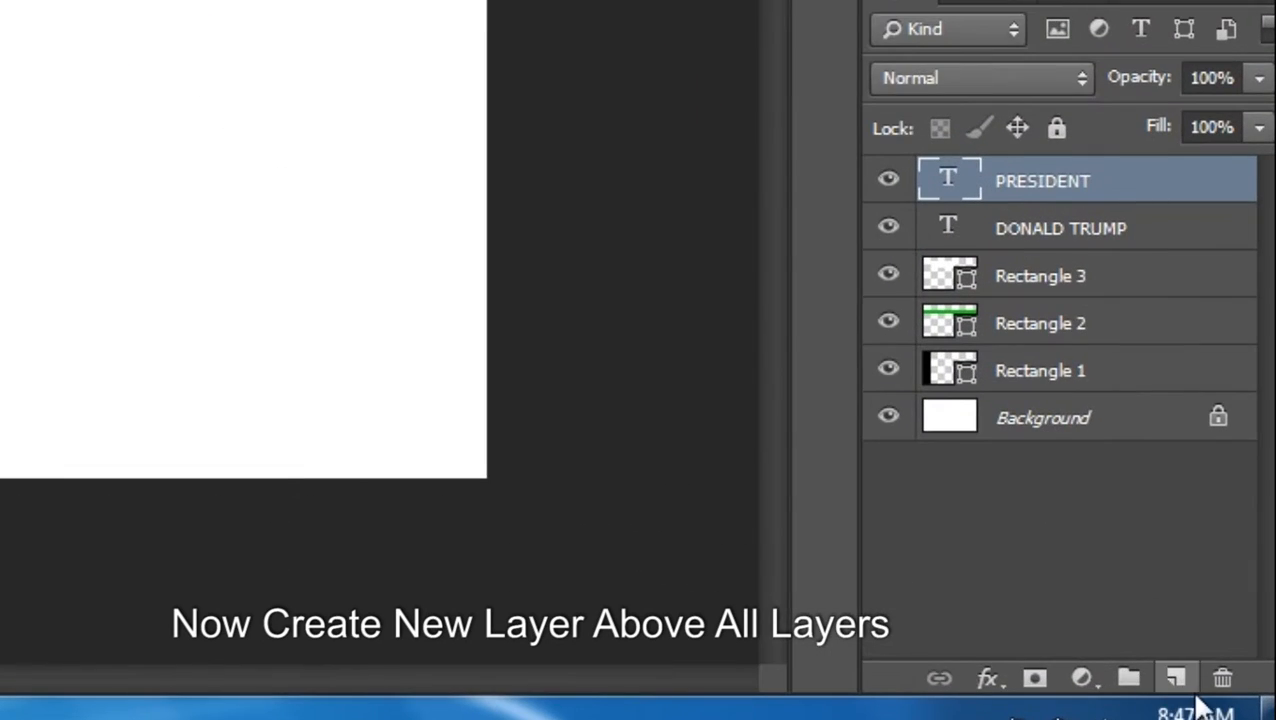
# Draw a white ffffff square over the right side of the green band
pyautogui.click(1176, 680)
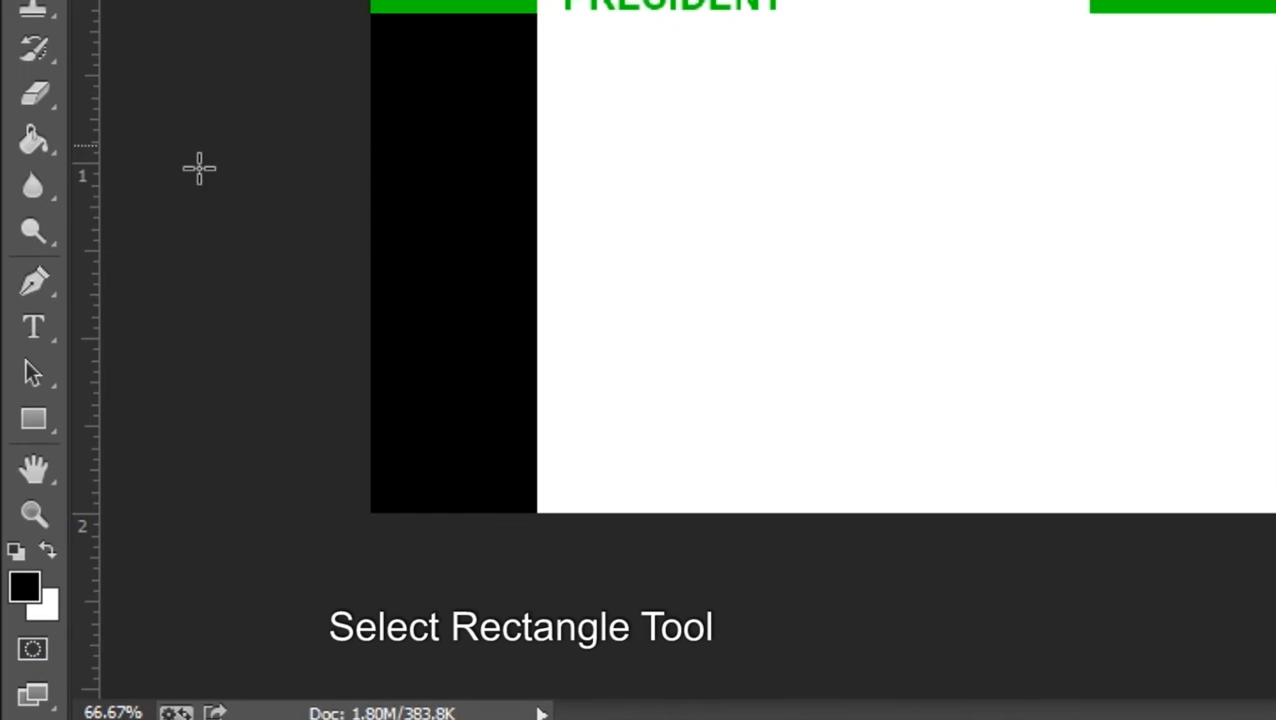
pyautogui.click(30, 428)
pyautogui.rightClick(30, 428)
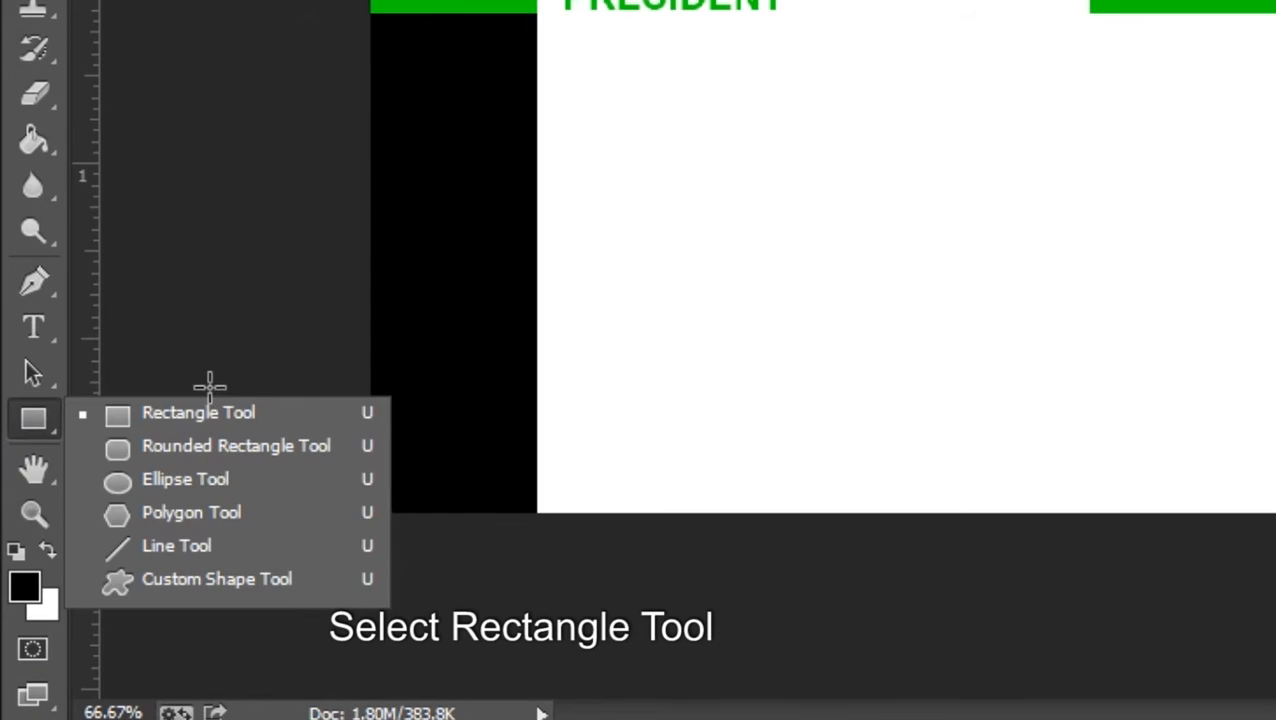
pyautogui.click(171, 414)
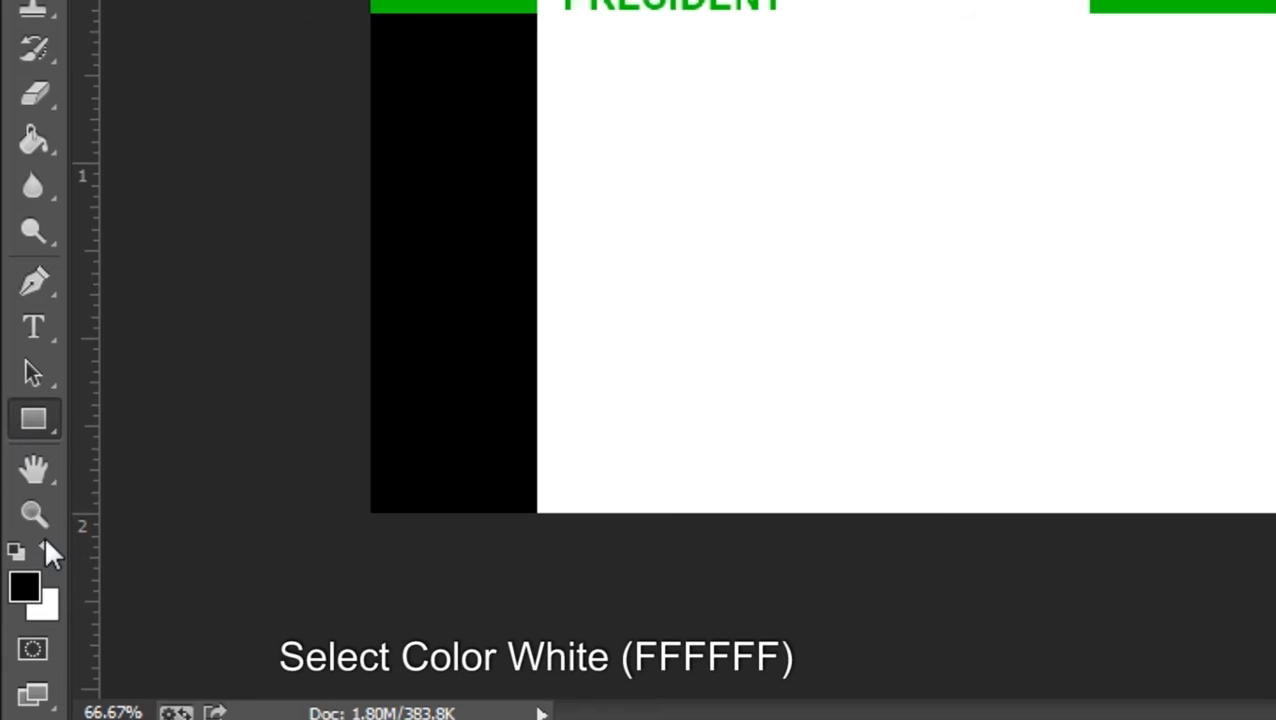
pyautogui.click(22, 588)
pyautogui.write('ffffff')
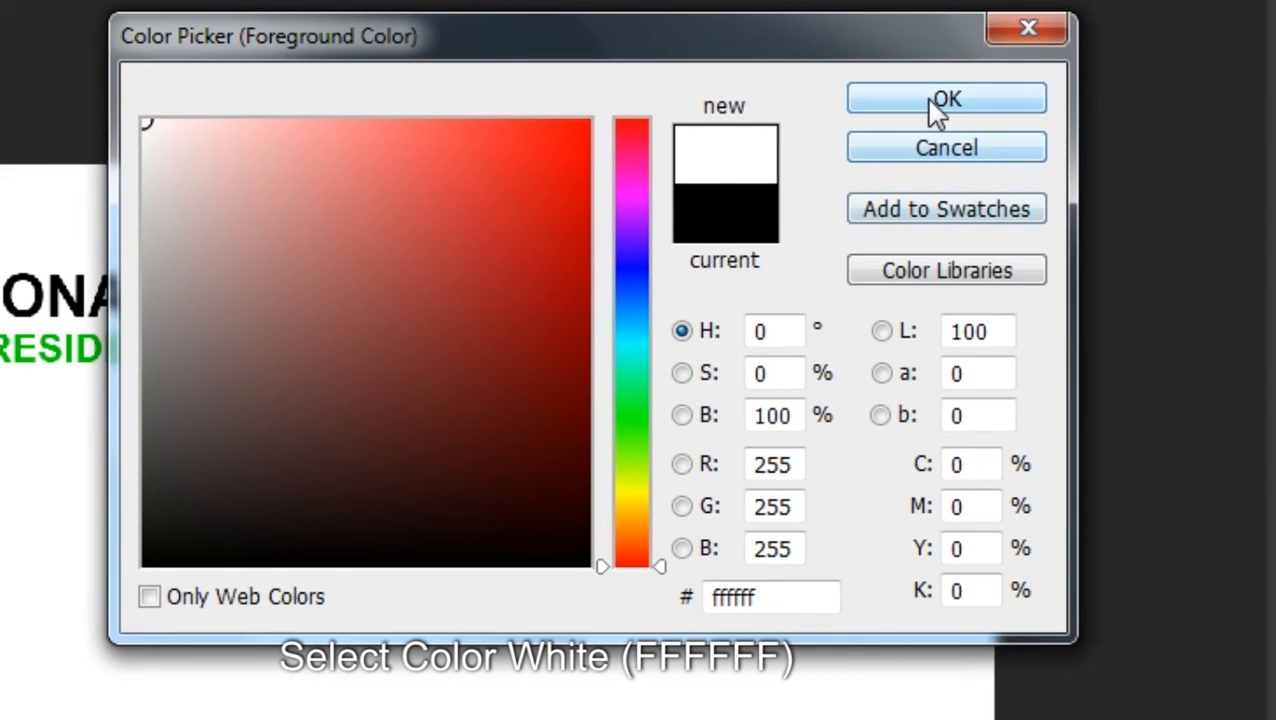
pyautogui.click(937, 102)
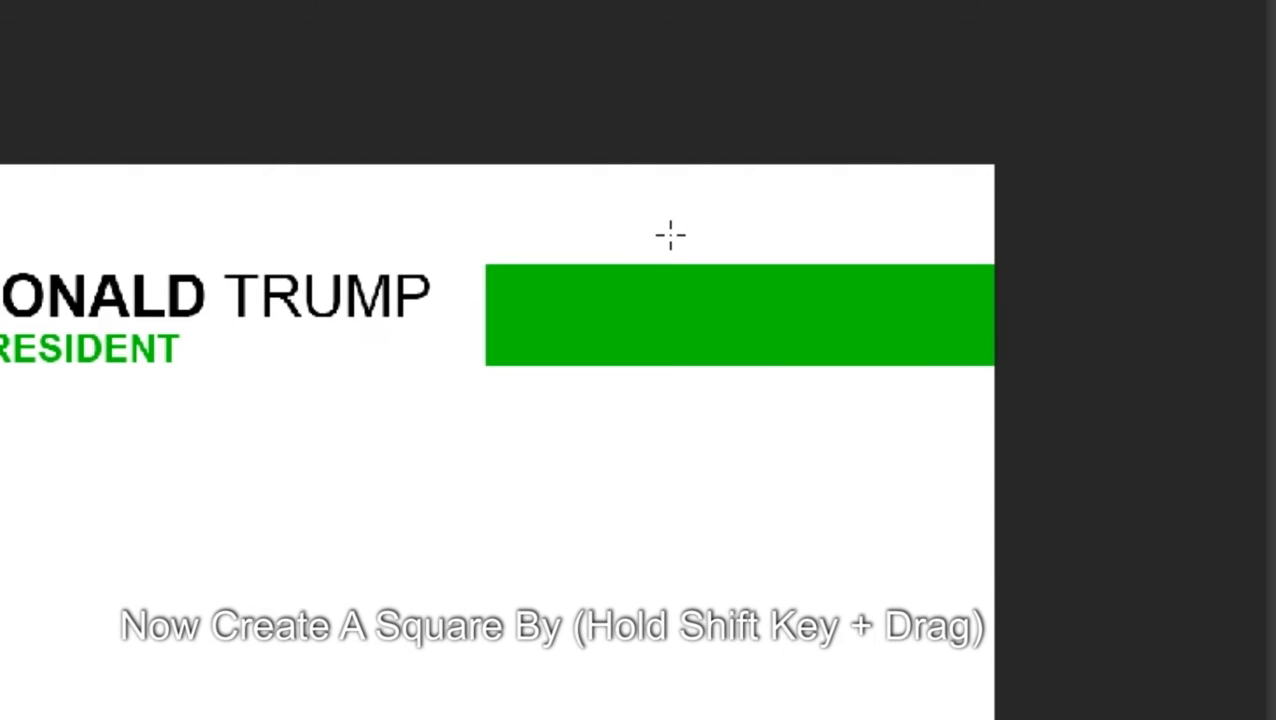
pyautogui.moveTo(668, 235)
pyautogui.mouseDown()
pyautogui.moveTo(777, 336)
pyautogui.moveTo(854, 365)
pyautogui.moveTo(944, 440)
pyautogui.mouseUp()
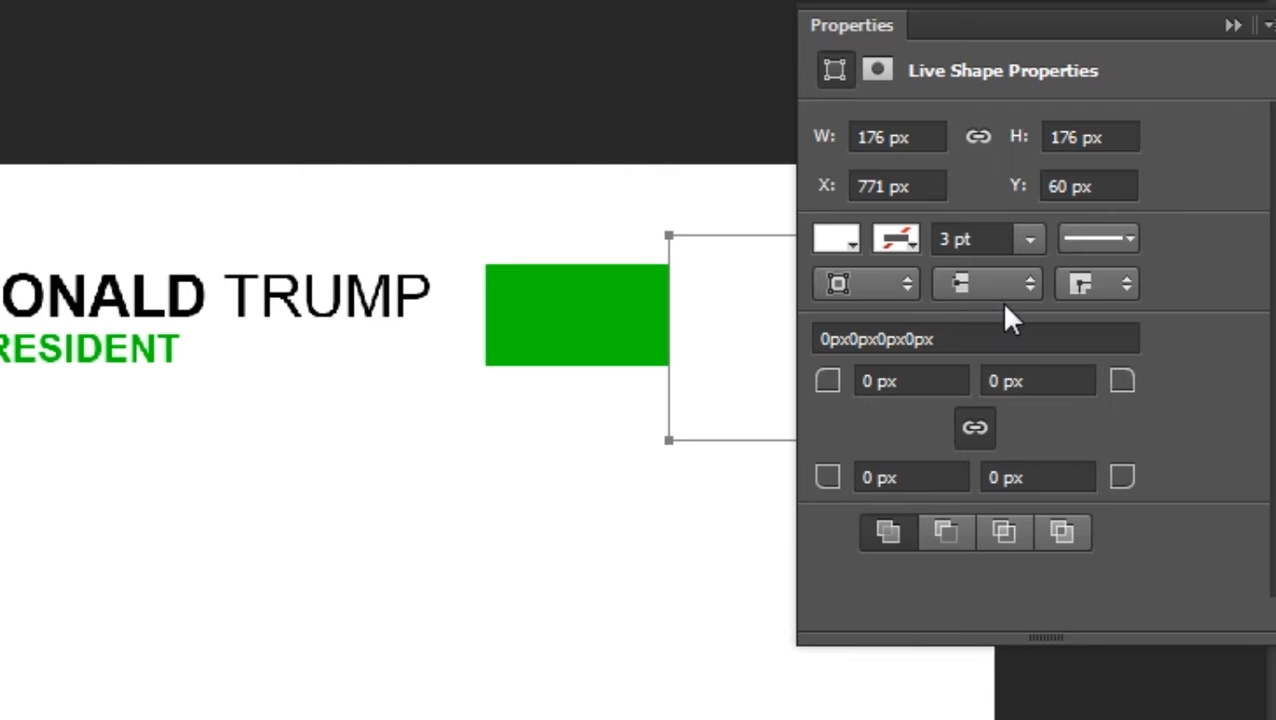
# Centre the white square vertically on the green band
pyautogui.click(1233, 26)
pyautogui.click(11, 88)
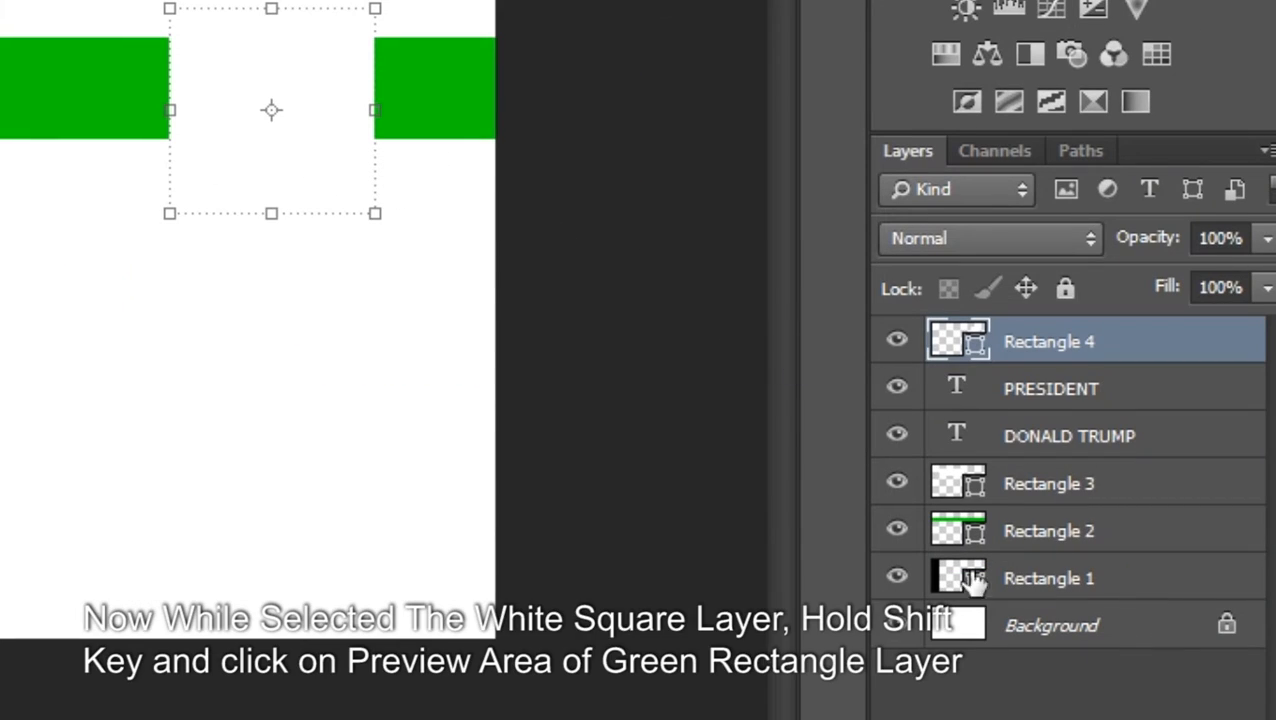
pyautogui.keyDown('ctrl'); pyautogui.click(967, 530); pyautogui.keyUp('ctrl')
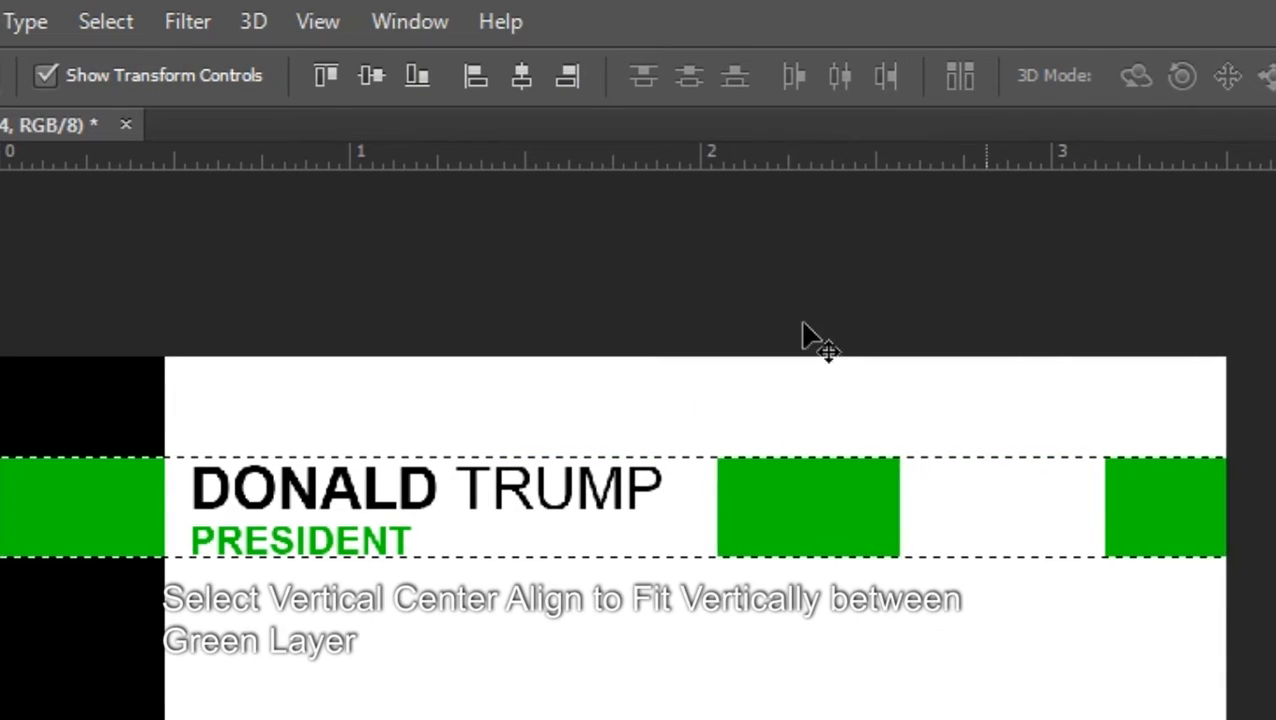
pyautogui.click(358, 78)
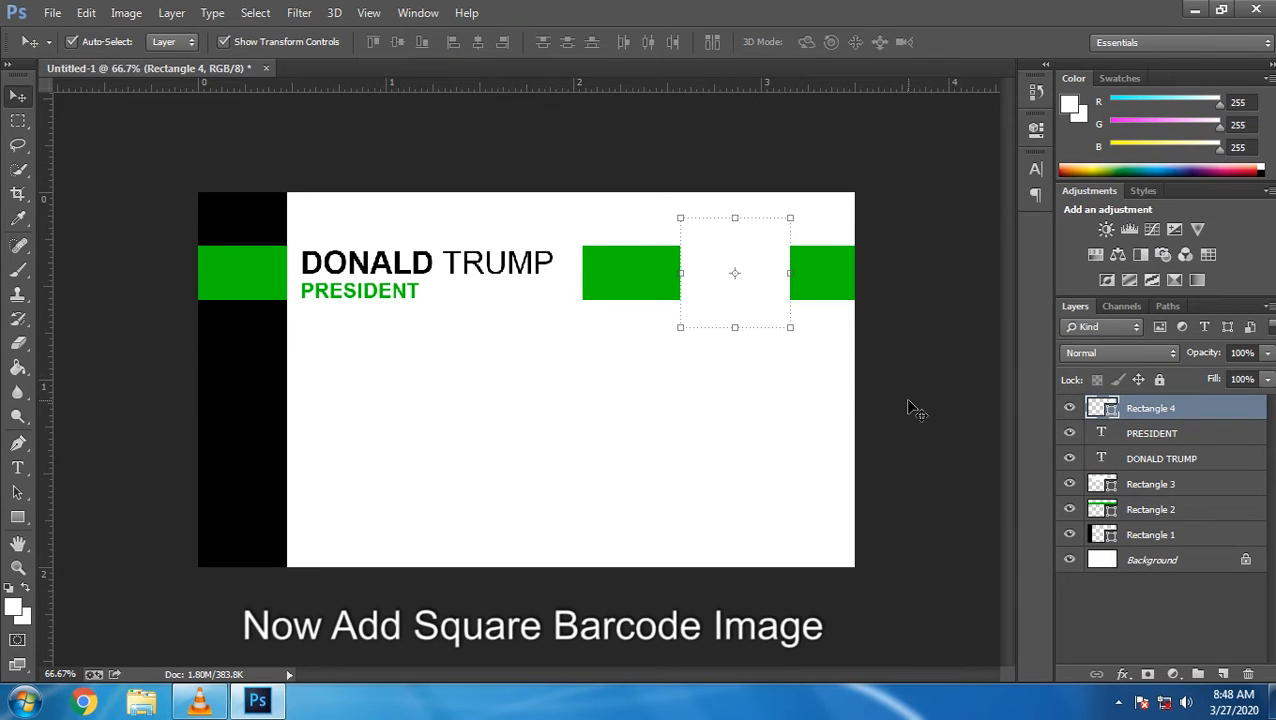
# Drag qr-code-2816041 from Documents > REQUIRE IMAGES onto the card
pyautogui.click(141, 702)
pyautogui.click(340, 376)
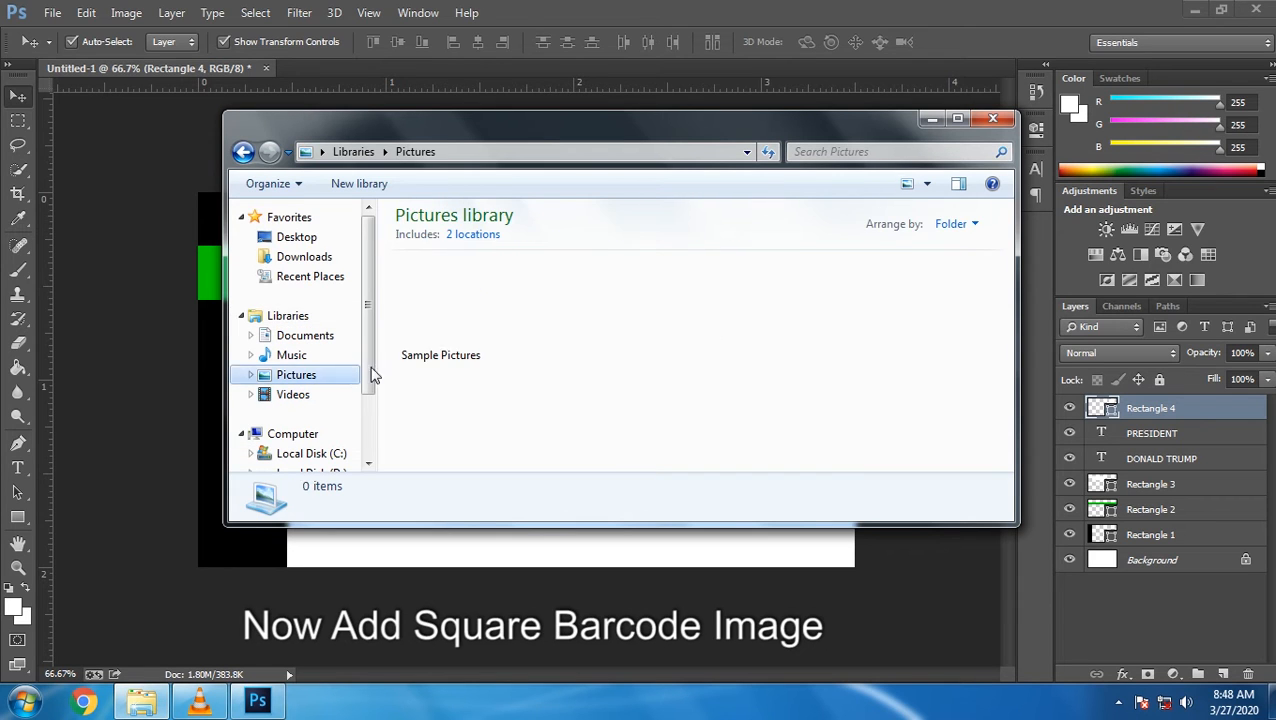
pyautogui.click(305, 336)
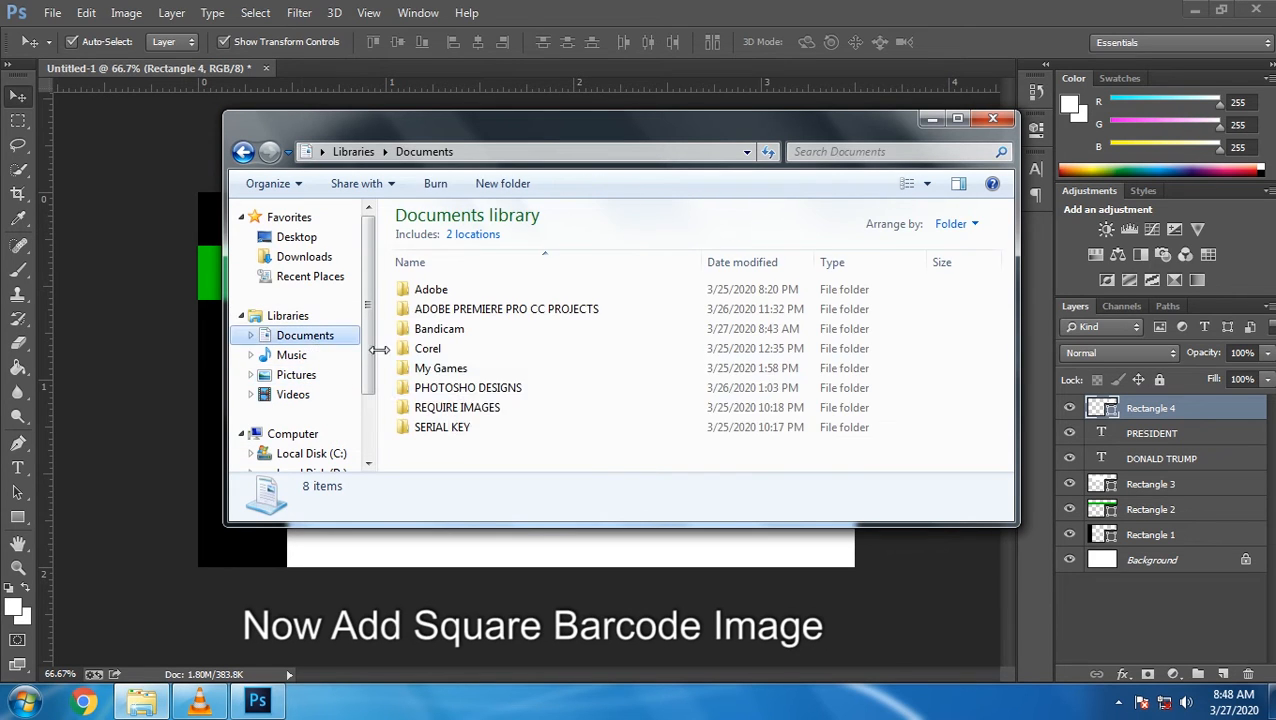
pyautogui.doubleClick(470, 409)
pyautogui.click(478, 311)
pyautogui.moveTo(513, 300); pyautogui.dragTo(130, 418)
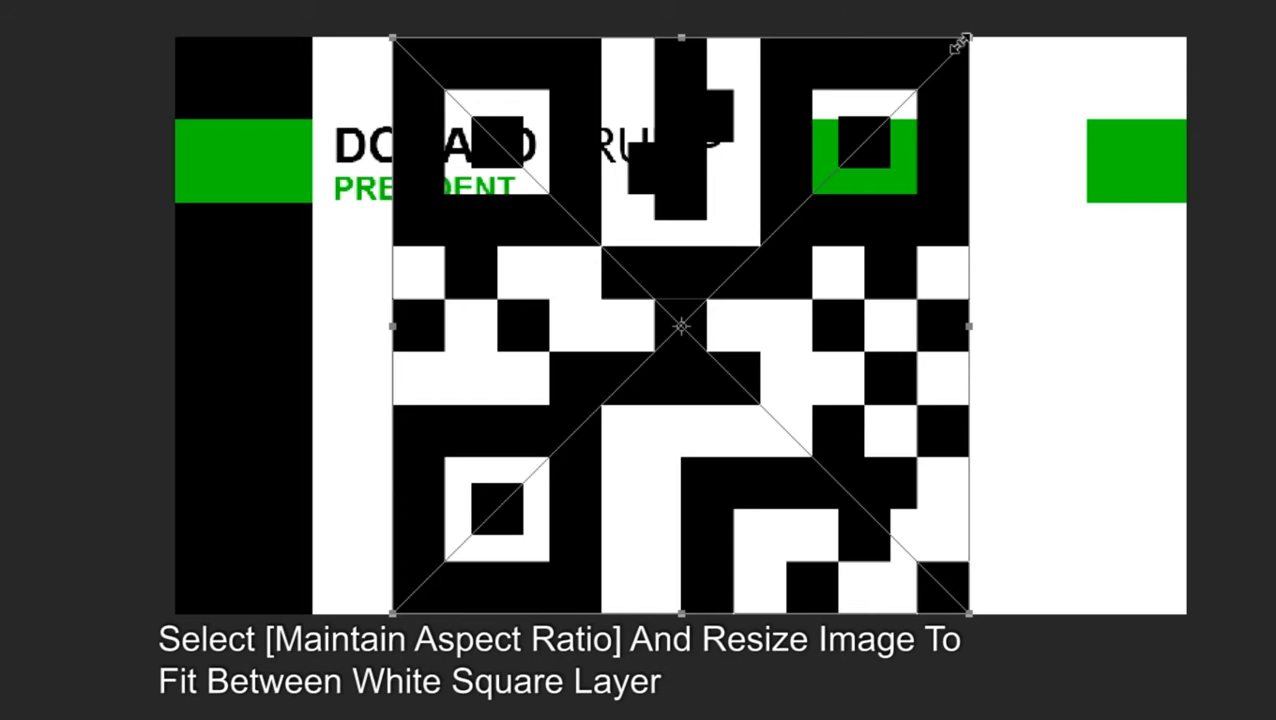
# Scale the QR code down to 0.450 in square over the white square
pyautogui.moveTo(961, 44); pyautogui.dragTo(635, 437)
pyautogui.moveTo(565, 490); pyautogui.dragTo(1040, 162)
pyautogui.moveTo(1088, 66); pyautogui.dragTo(1062, 112)
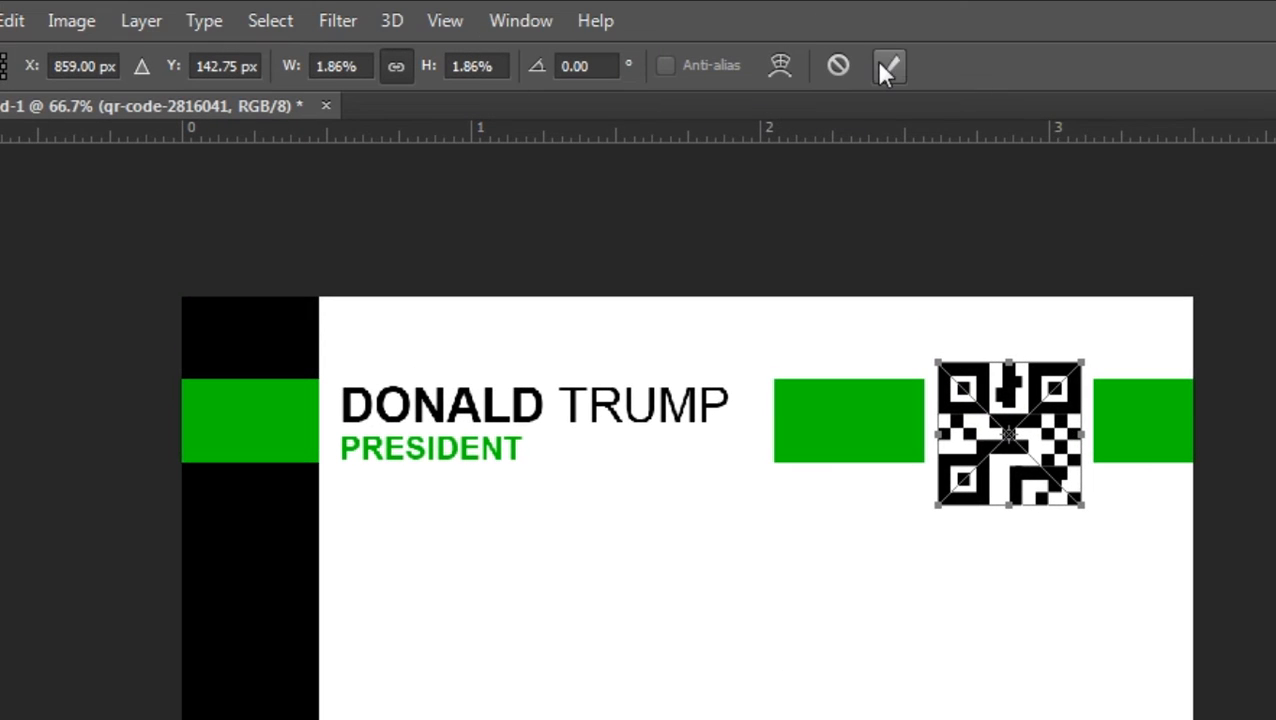
pyautogui.click(888, 66)
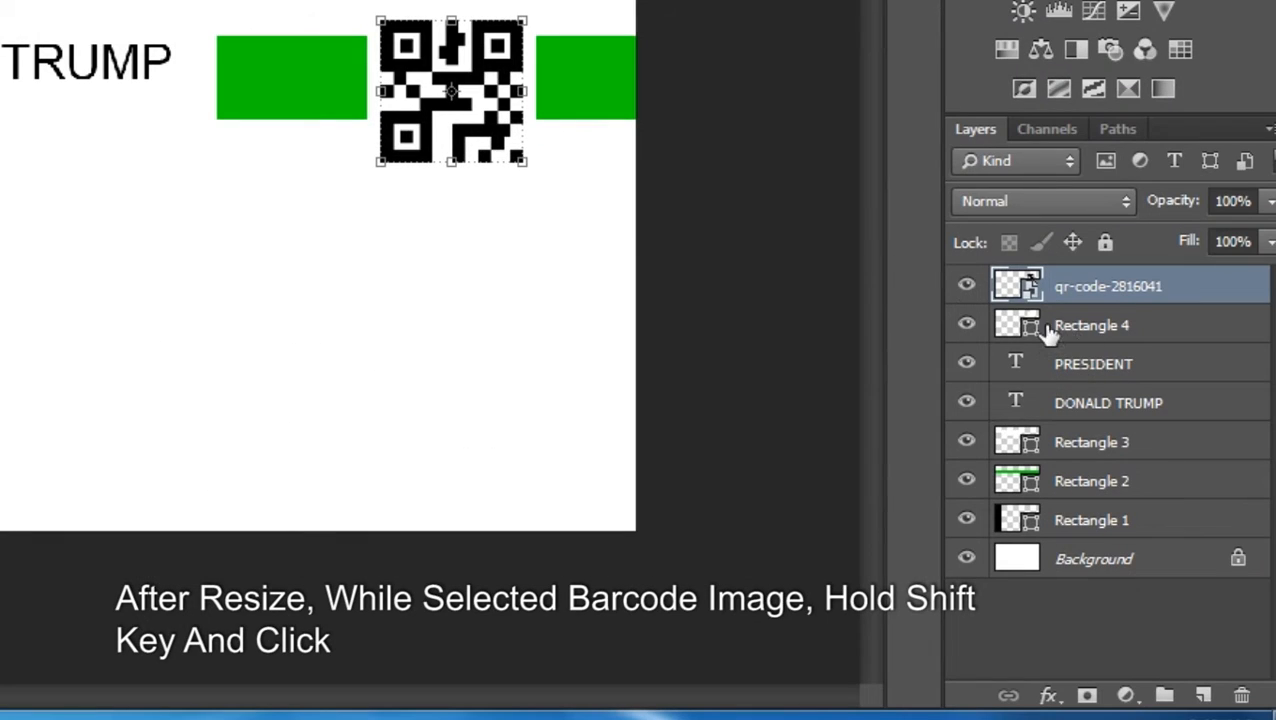
# Centre the QR code horizontally and vertically within the white square
pyautogui.keyDown('ctrl'); pyautogui.click(1012, 329); pyautogui.keyUp('ctrl')
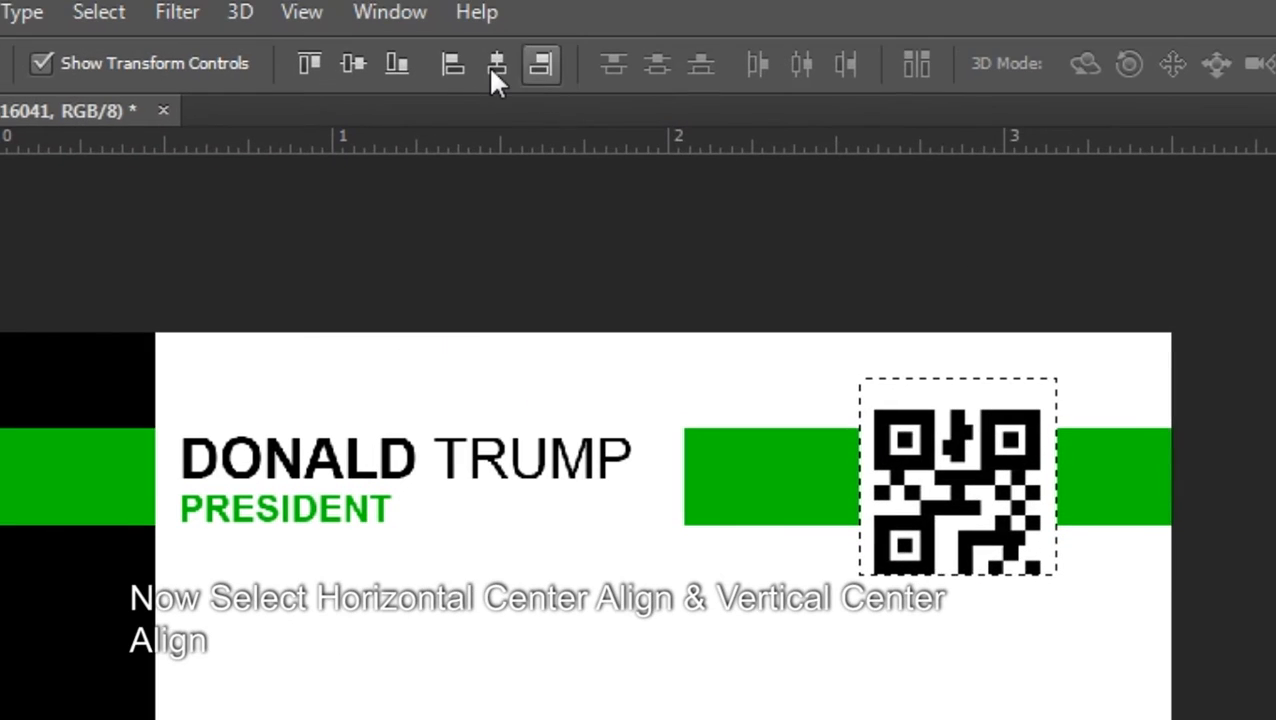
pyautogui.click(493, 68)
pyautogui.click(353, 64)
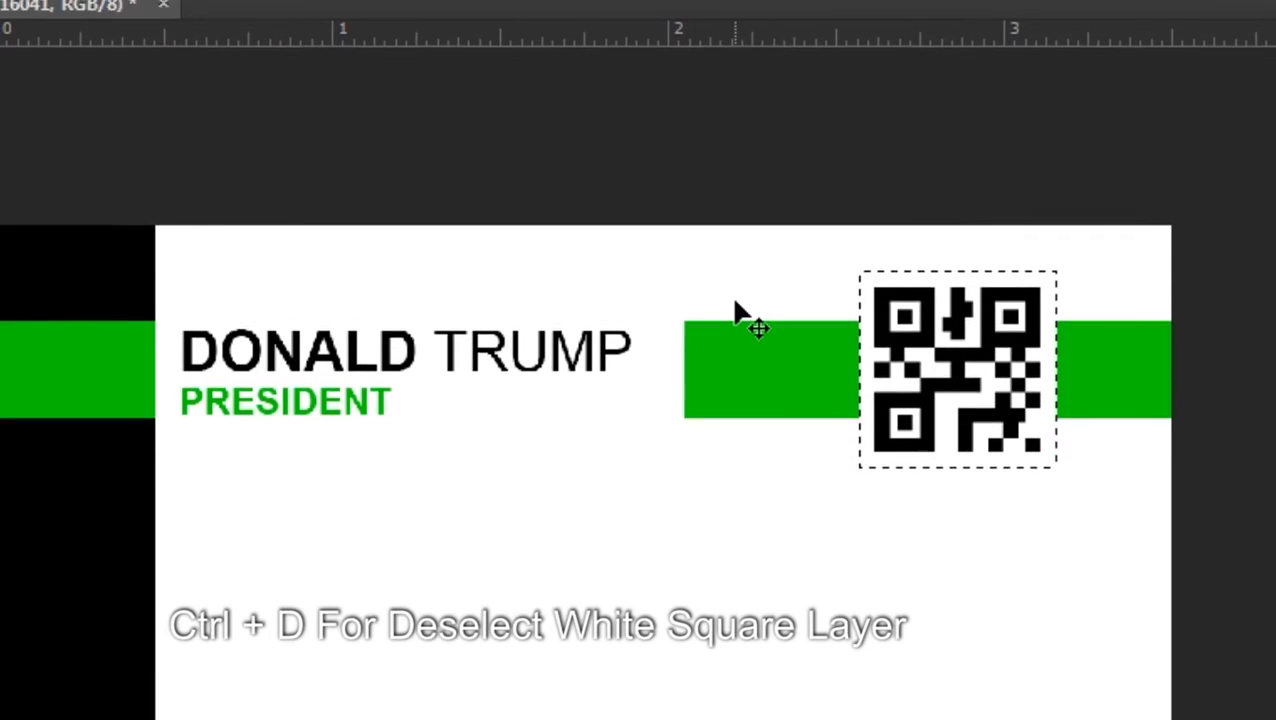
pyautogui.hotkey('ctrl', 'd')
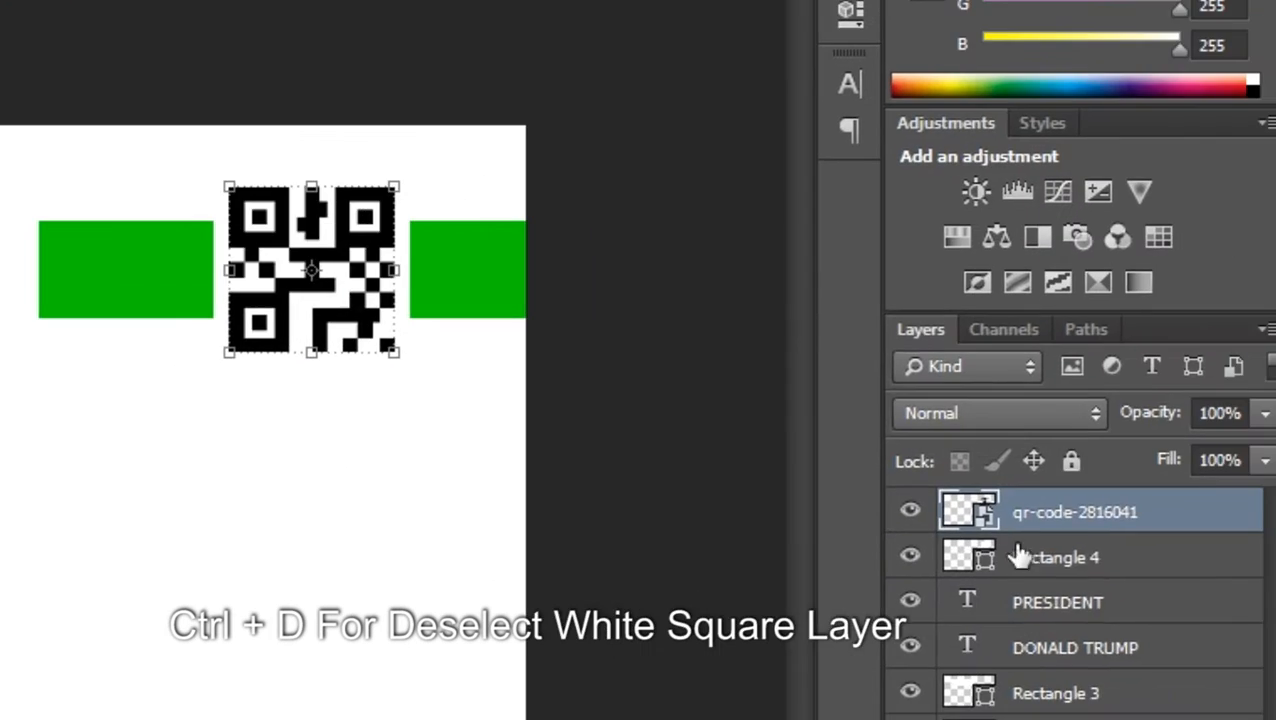
pyautogui.click(1078, 560)
# Add an 8 px 00cb00 green stroke to Rectangle 4 through its Blending Options
pyautogui.rightClick(1080, 561)
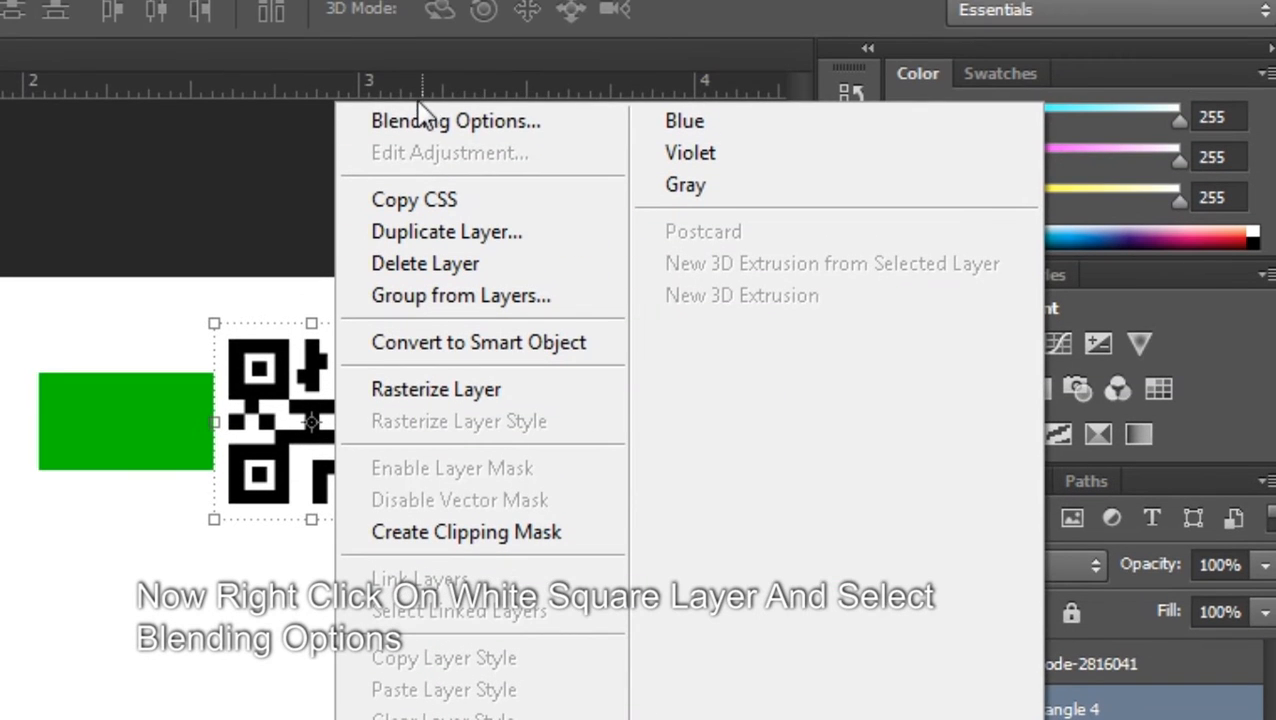
pyautogui.click(425, 121)
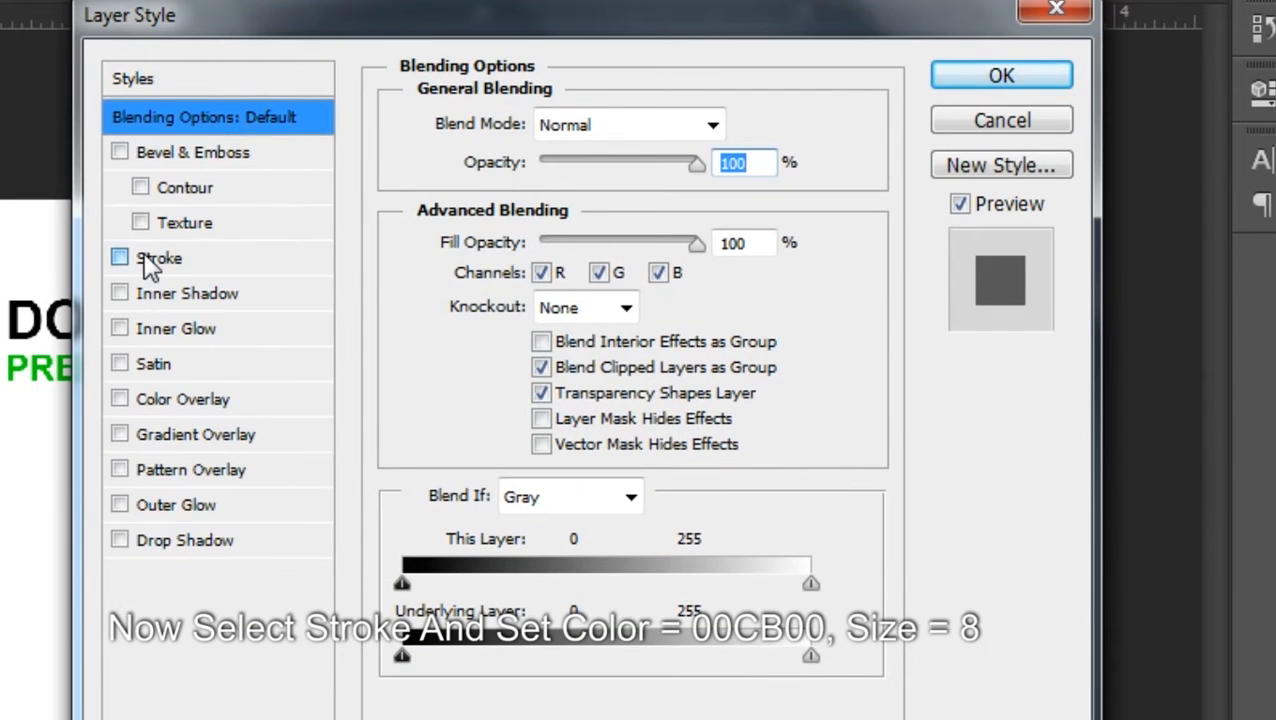
pyautogui.click(145, 260)
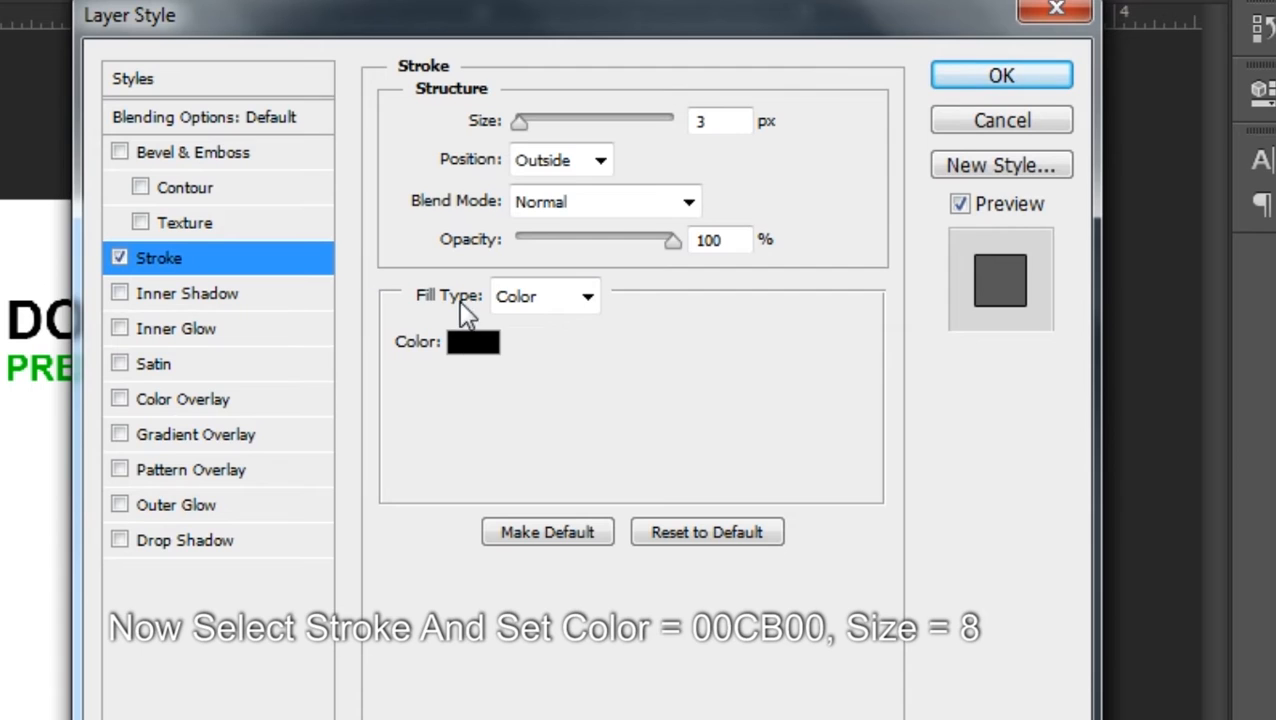
pyautogui.click(470, 345)
pyautogui.write('00cb00')
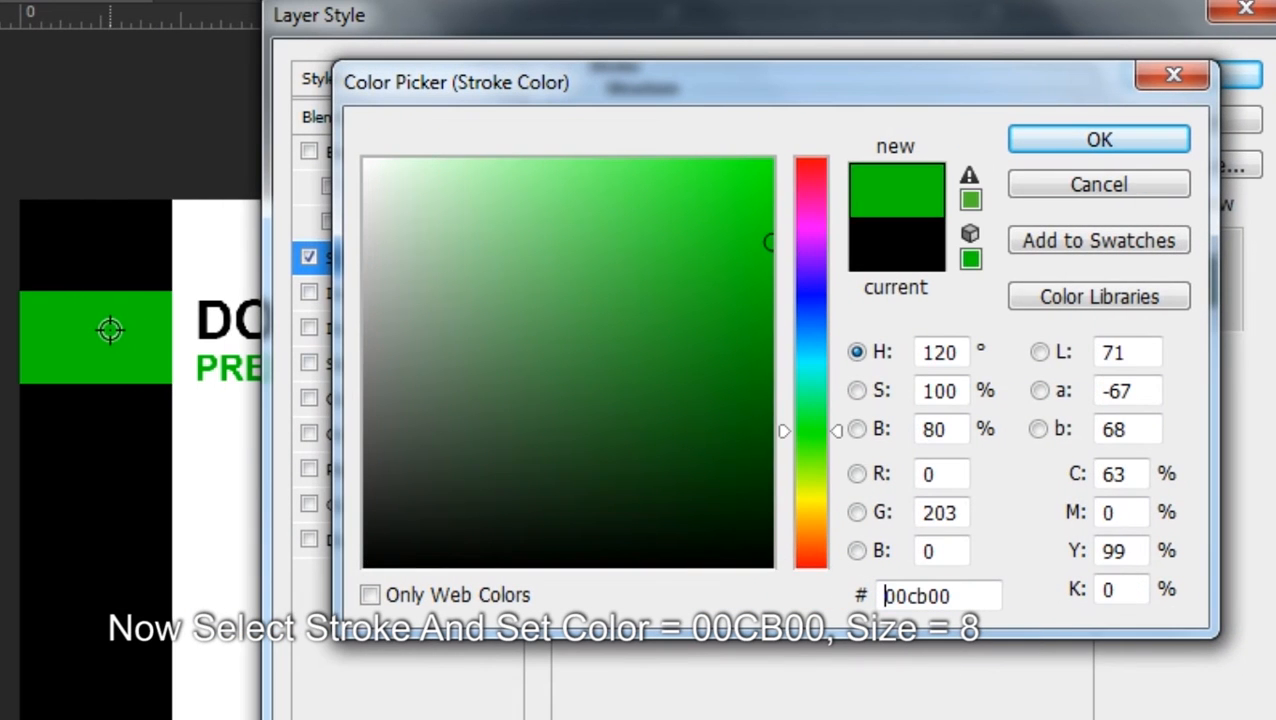
pyautogui.click(1064, 150)
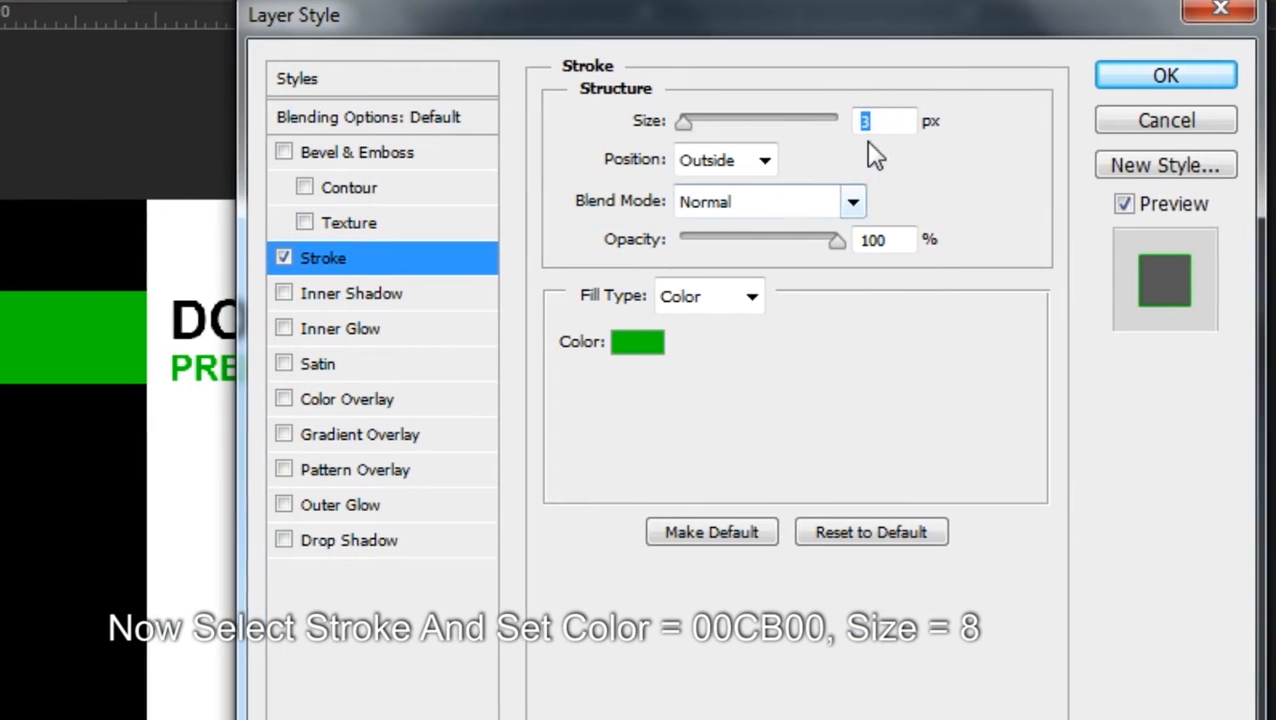
pyautogui.write('8')
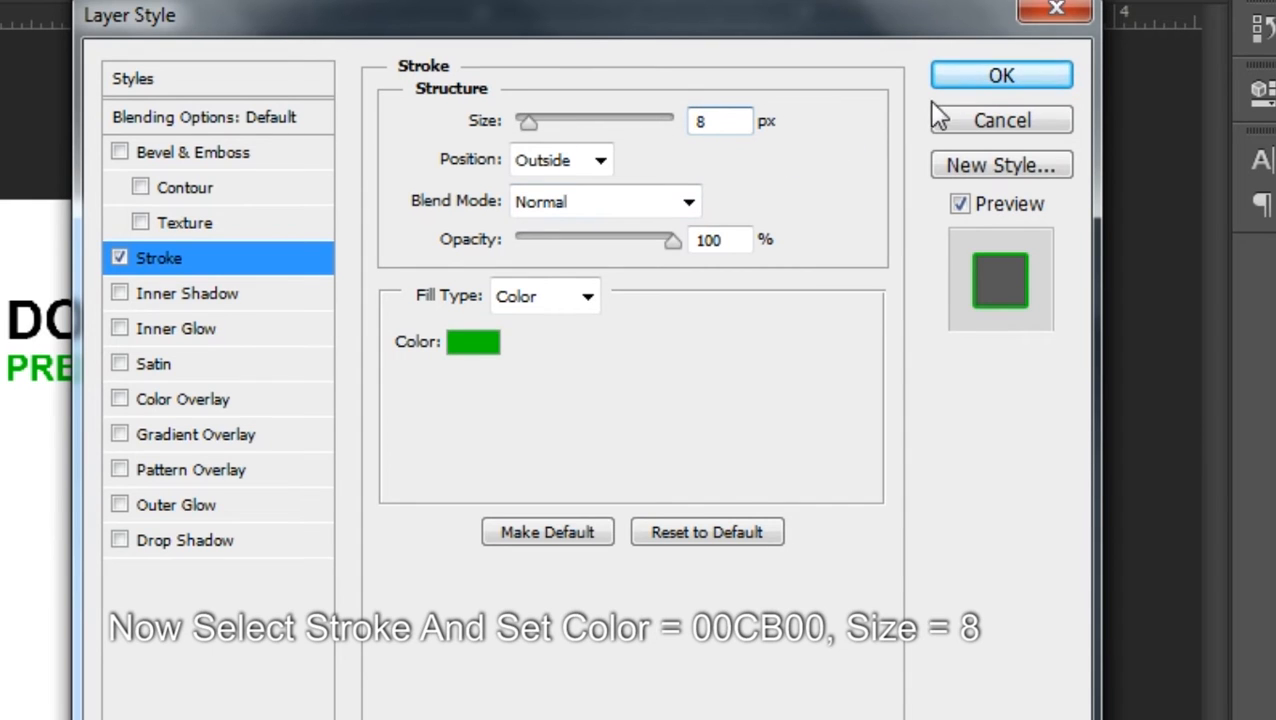
pyautogui.click(988, 77)
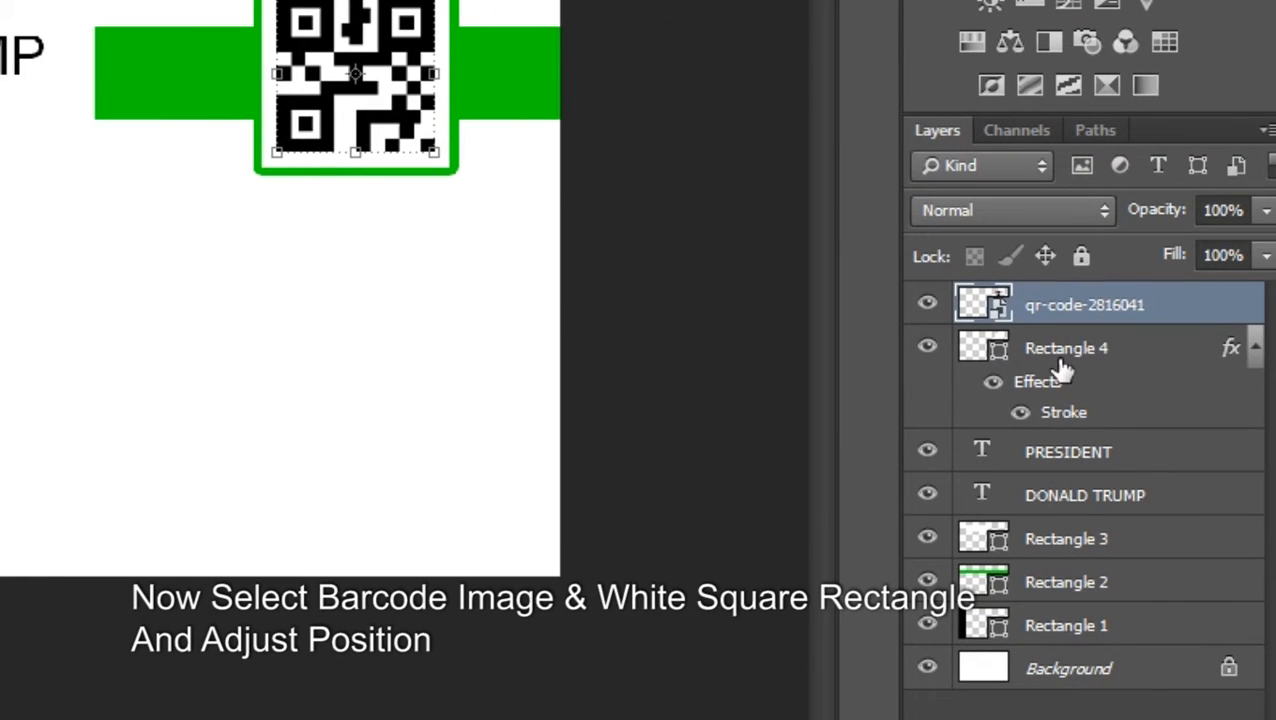
# Nudge Rectangle 4 and the qr-code layer left together, then add a new layer above qr-code
pyautogui.keyDown('shift'); pyautogui.click(1062, 365); pyautogui.keyUp('shift')
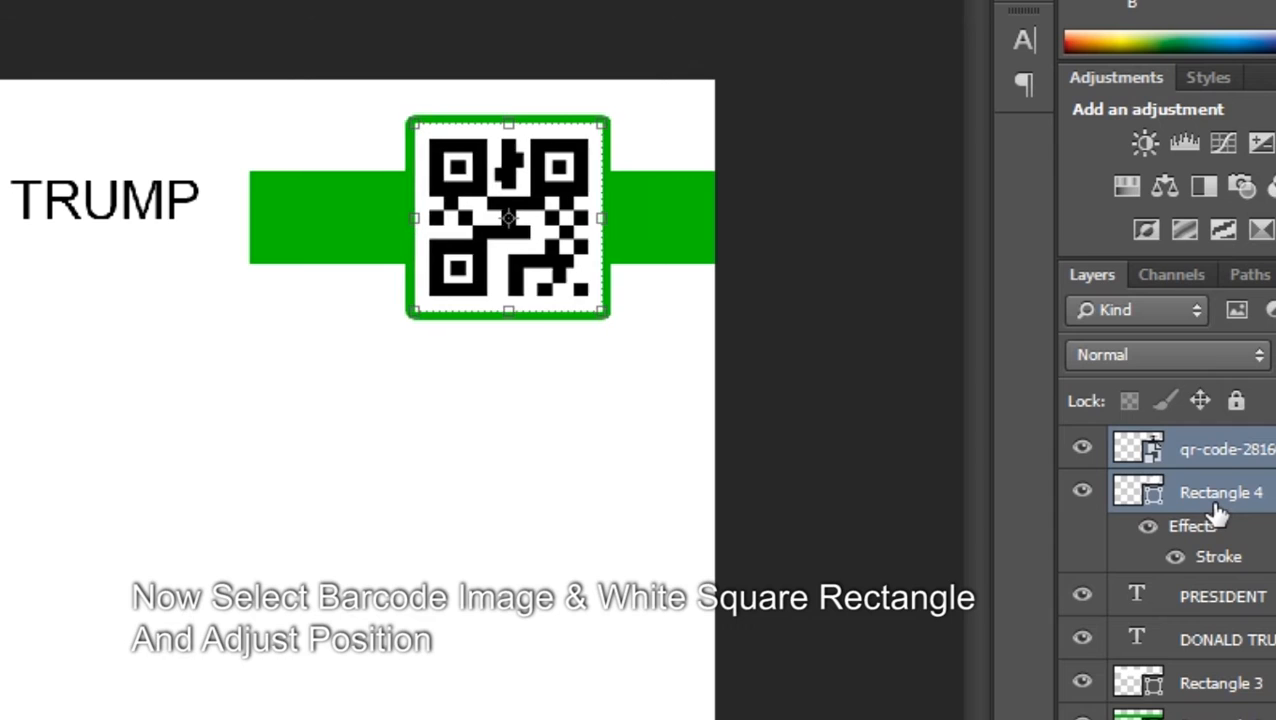
pyautogui.press('Left')
pyautogui.press('Left')
pyautogui.press('Left')
pyautogui.press('Left')
pyautogui.press('Left')
pyautogui.press('Left')
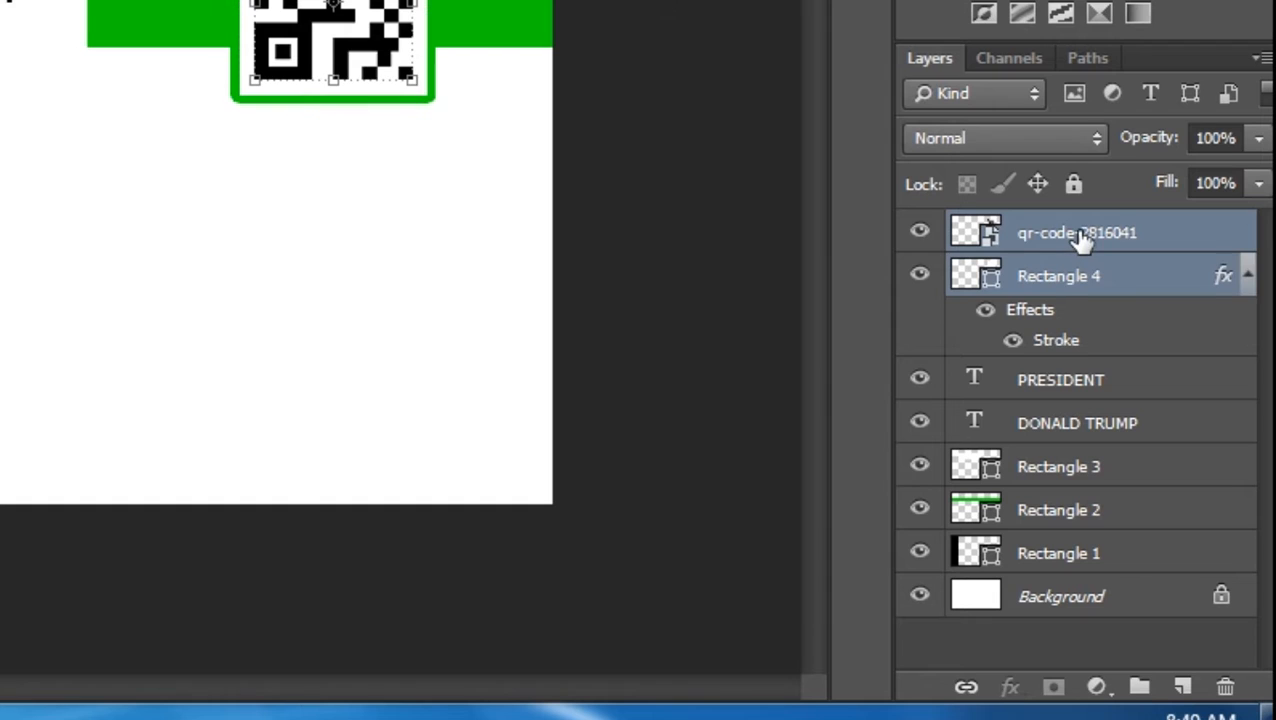
pyautogui.click(1167, 454)
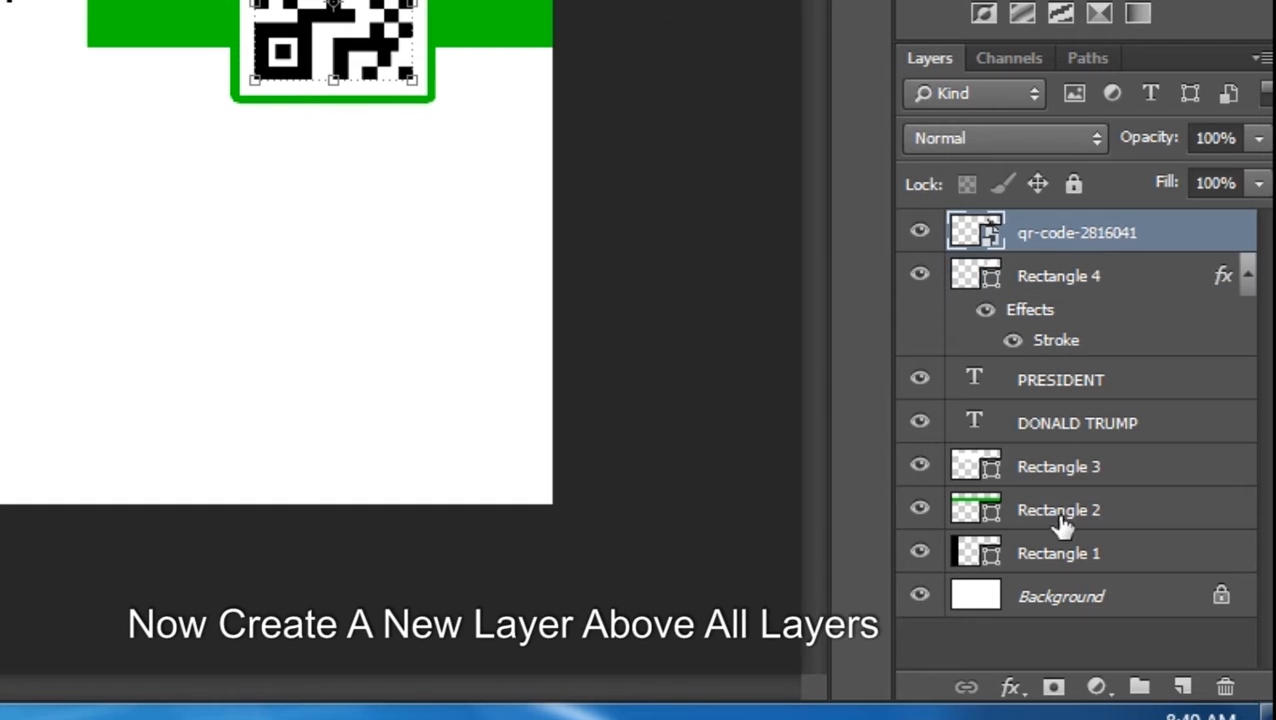
pyautogui.click(1183, 688)
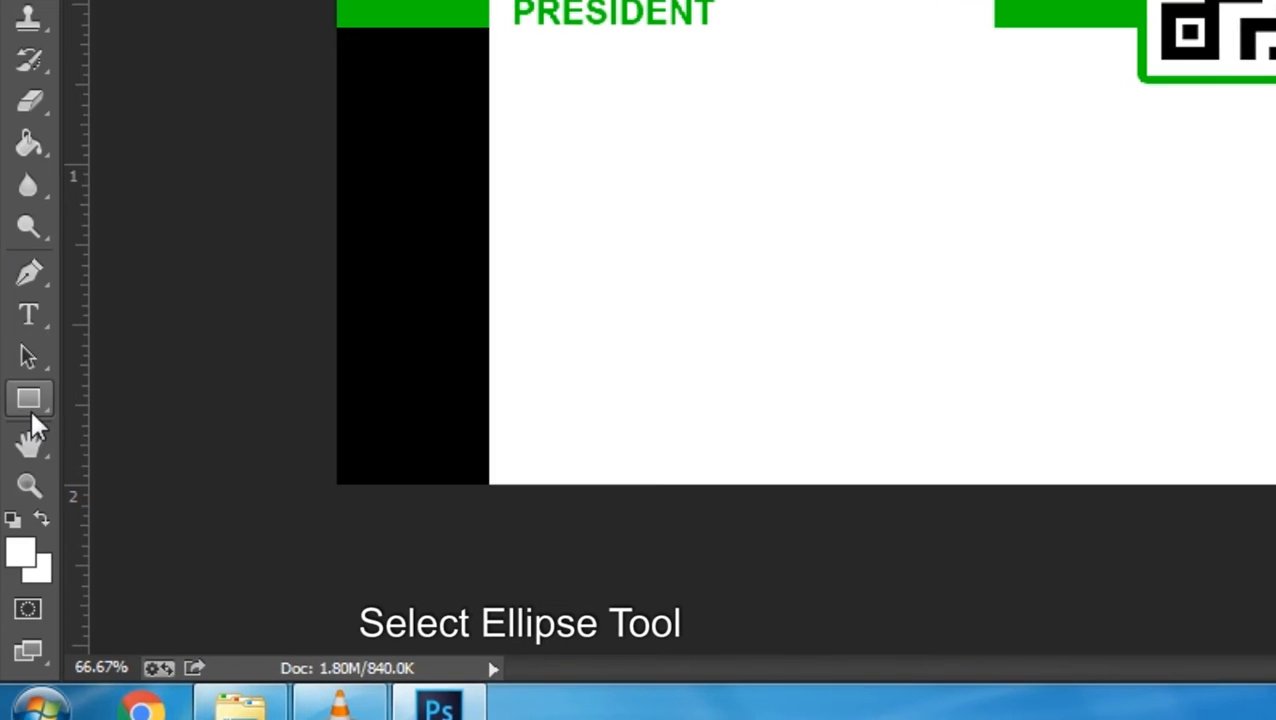
# Draw a small 00cb00 green circle on the black left band and nudge it left
pyautogui.click(30, 401)
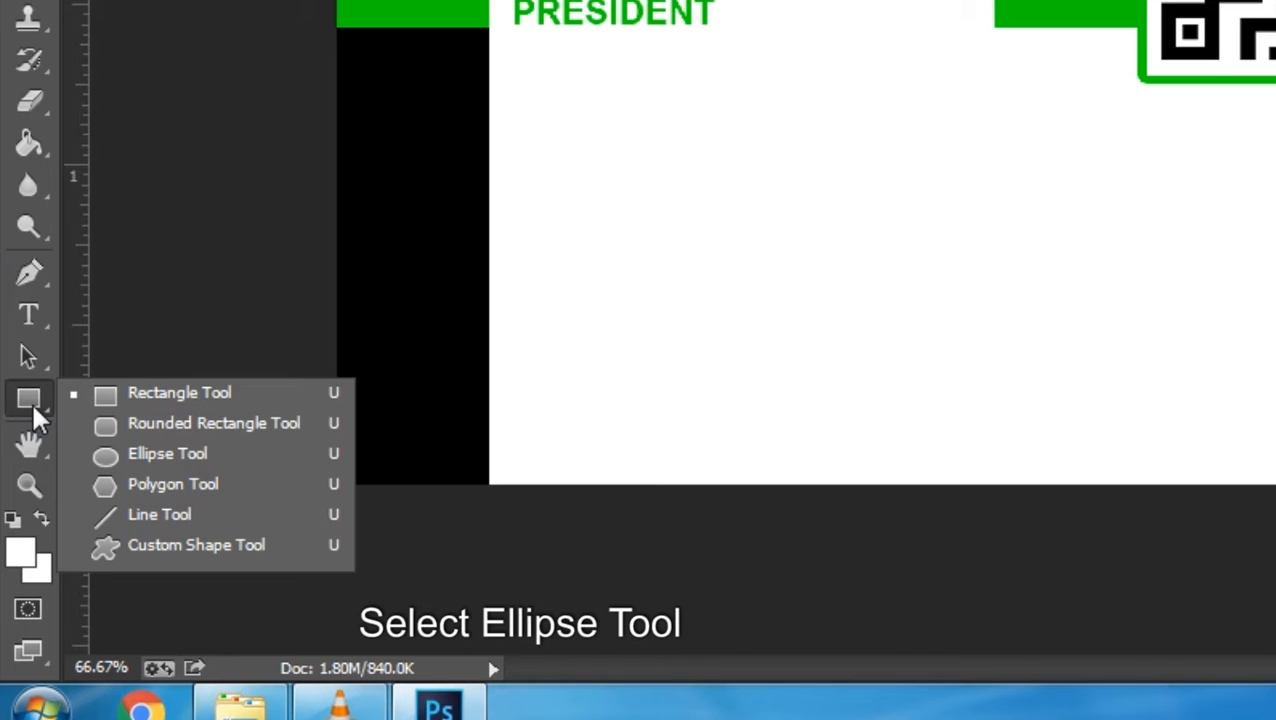
pyautogui.click(146, 459)
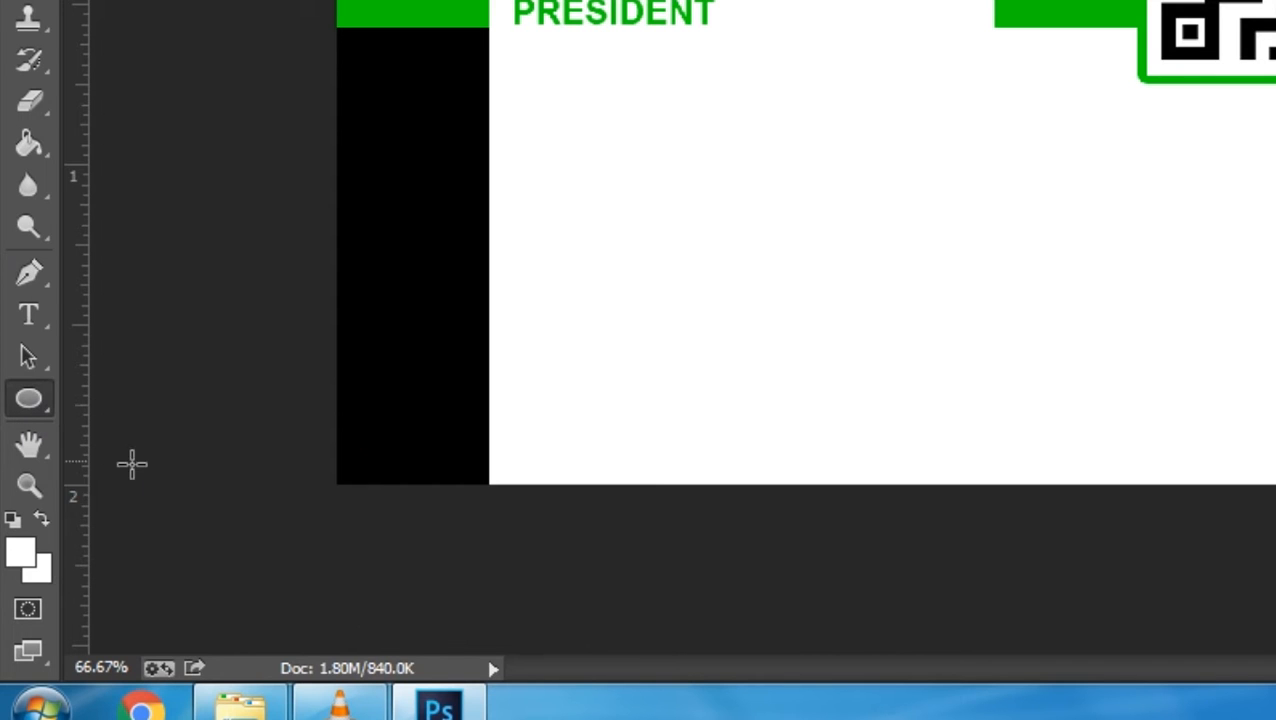
pyautogui.click(27, 561)
pyautogui.write('00cb00')
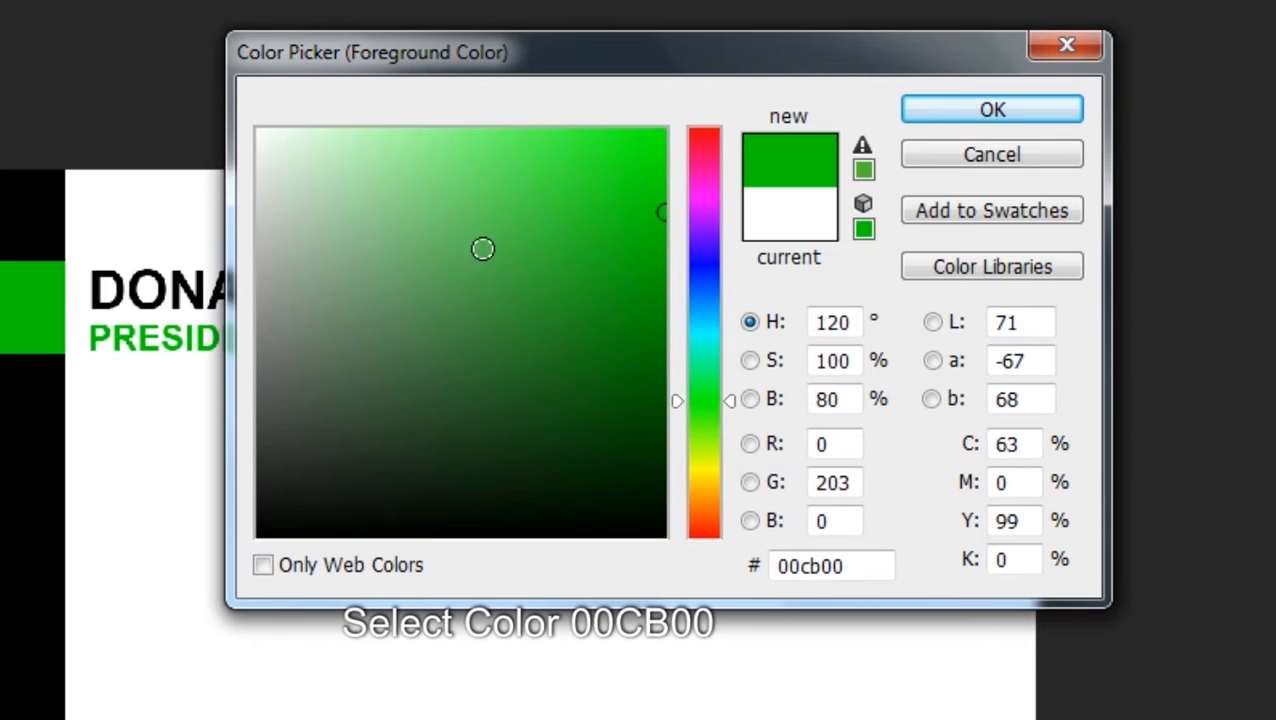
pyautogui.click(963, 118)
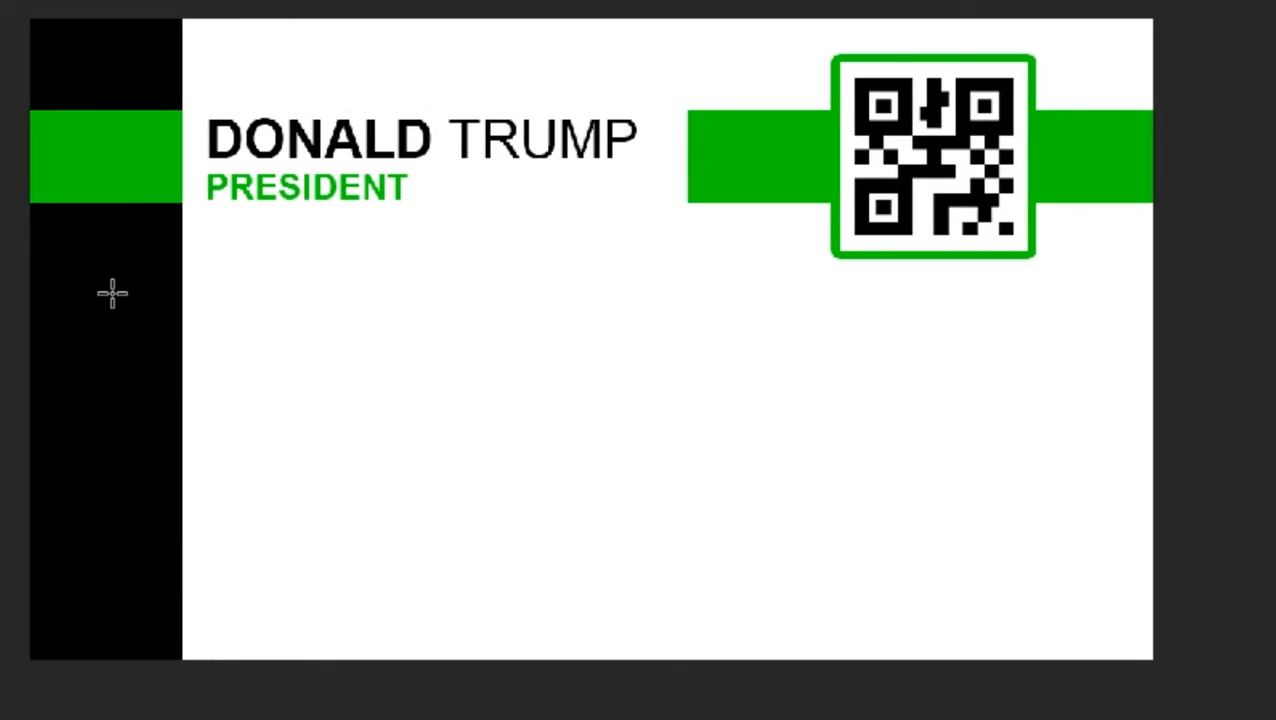
pyautogui.moveTo(112, 293); pyautogui.dragTo(170, 465)
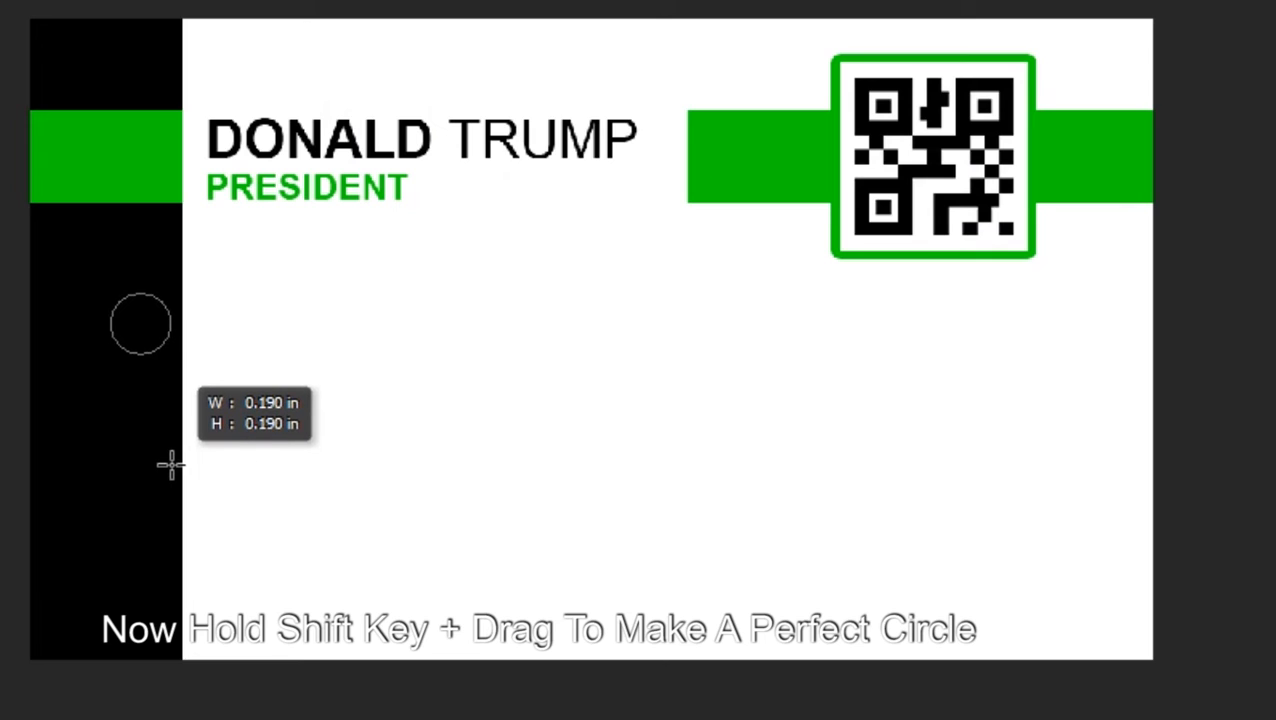
pyautogui.moveTo(170, 465); pyautogui.dragTo(170, 467)
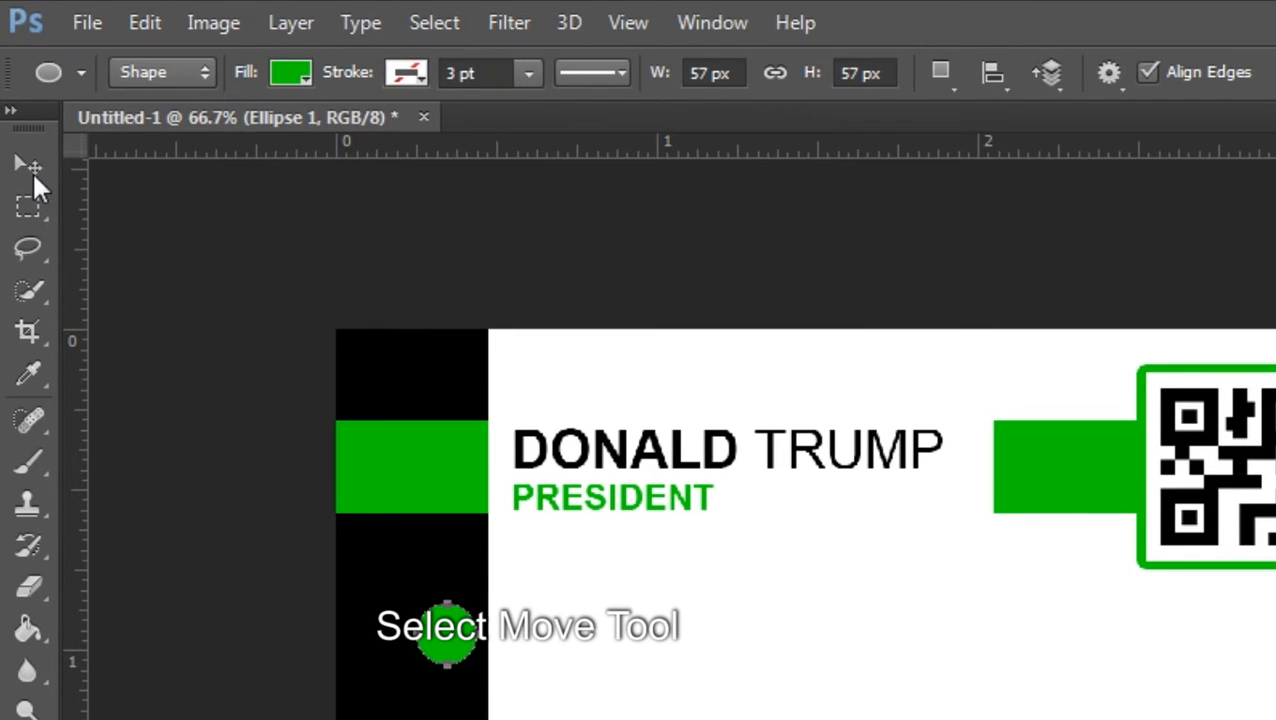
pyautogui.click(28, 165)
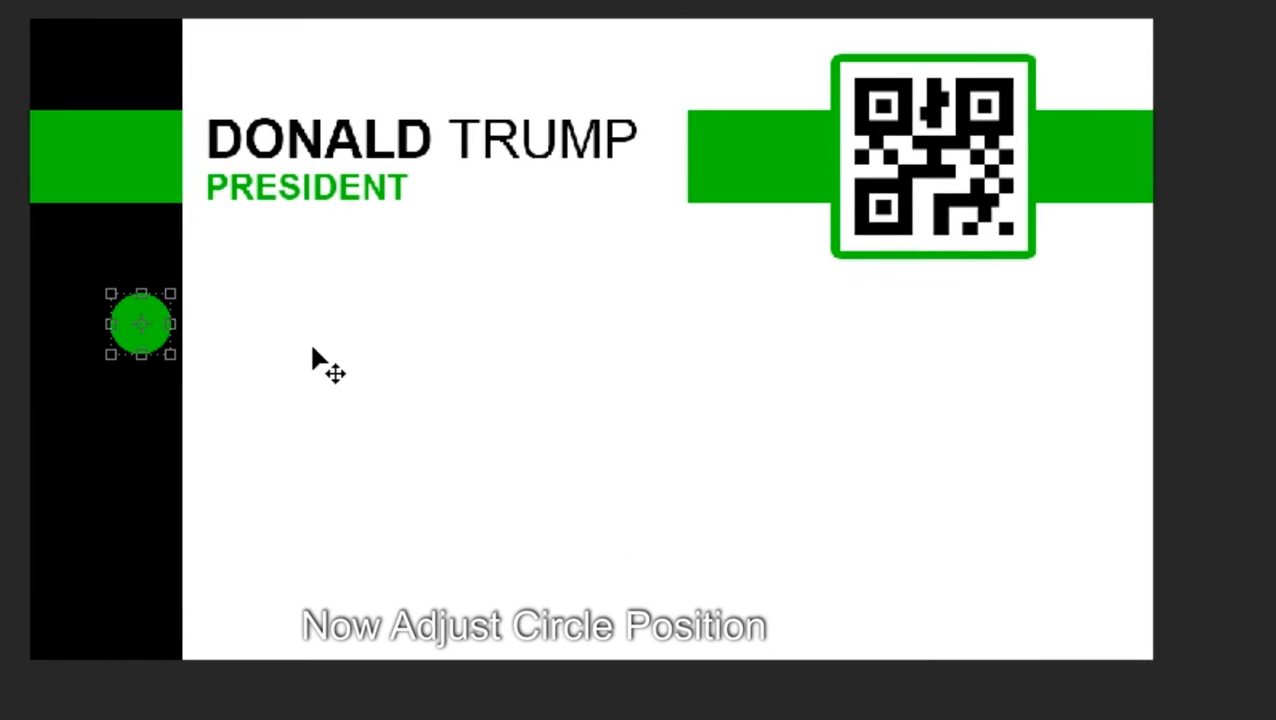
pyautogui.press('Left')
pyautogui.press('Left')
pyautogui.press('Left')
pyautogui.press('Left')
pyautogui.press('Left')
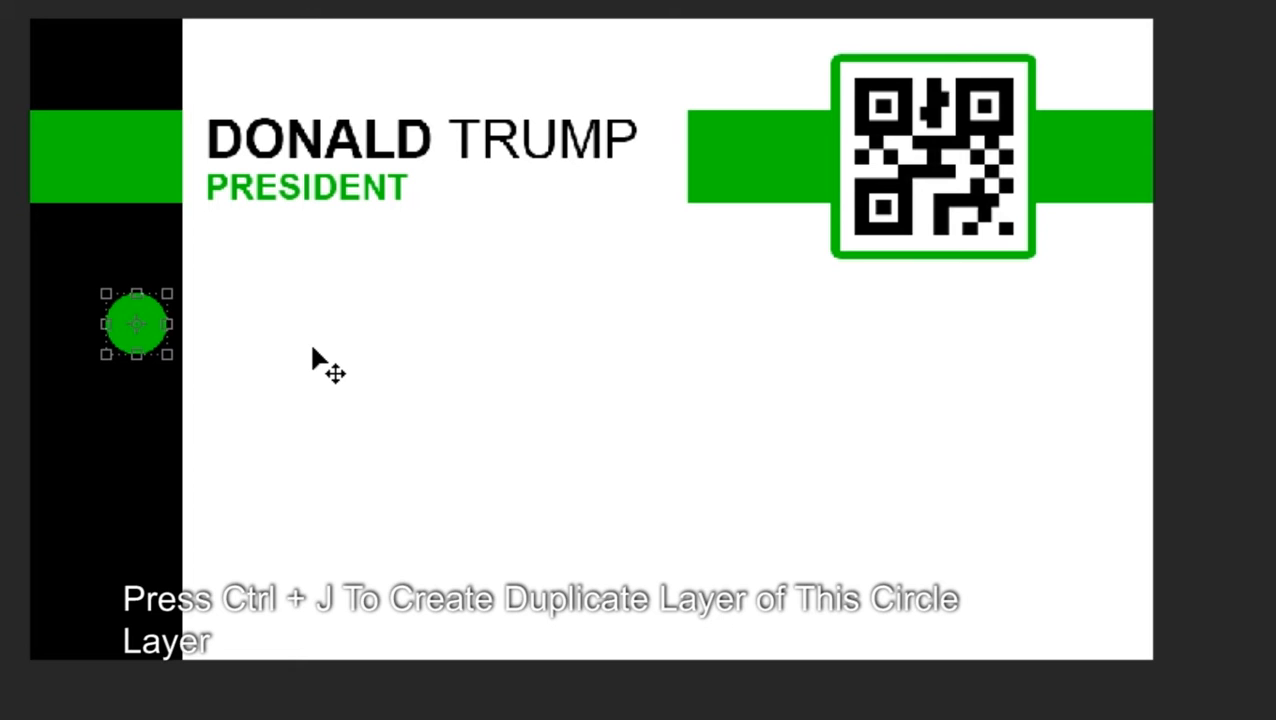
# Duplicate the circle three times, shifting each copy down the band to make four circles
pyautogui.hotkey('ctrl', 'j')
pyautogui.hotkey('shift', 'Down')
pyautogui.hotkey('shift', 'Down')
pyautogui.hotkey('shift', 'Down')
pyautogui.hotkey('shift', 'Down')
pyautogui.hotkey('shift', 'Down')
pyautogui.hotkey('shift', 'Down')
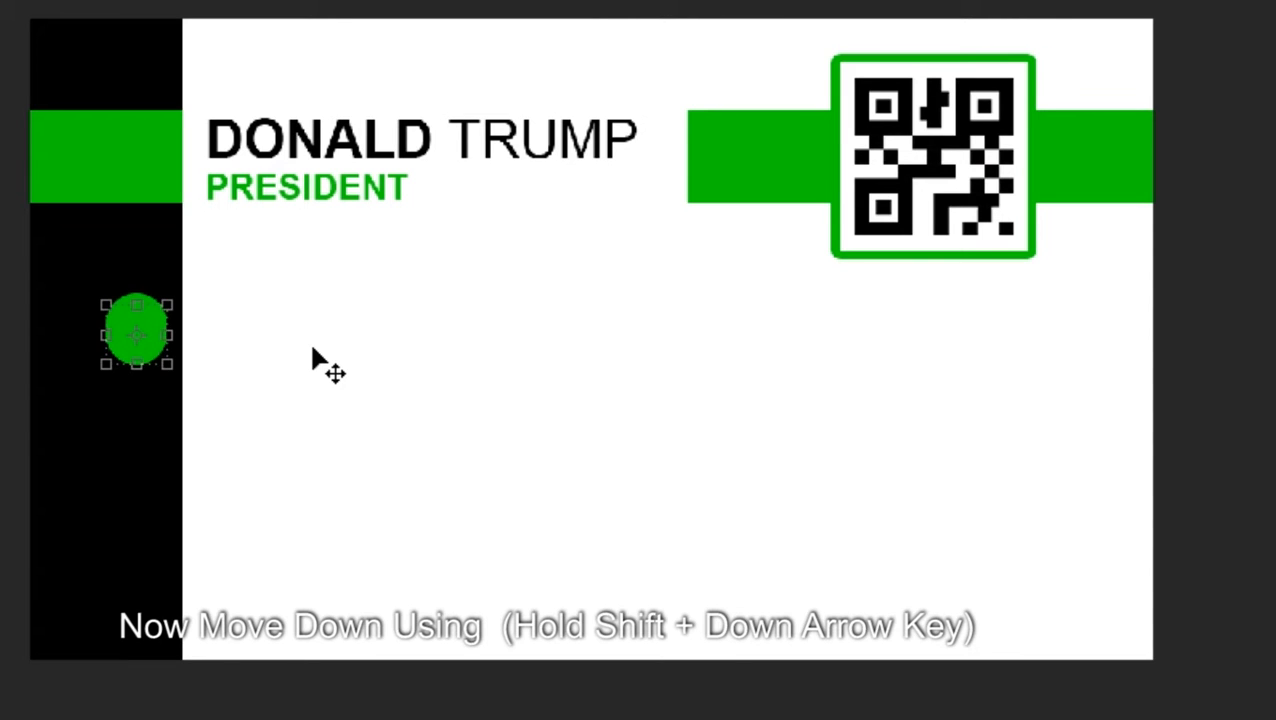
pyautogui.hotkey('shift', 'Down')
pyautogui.hotkey('shift', 'Down')
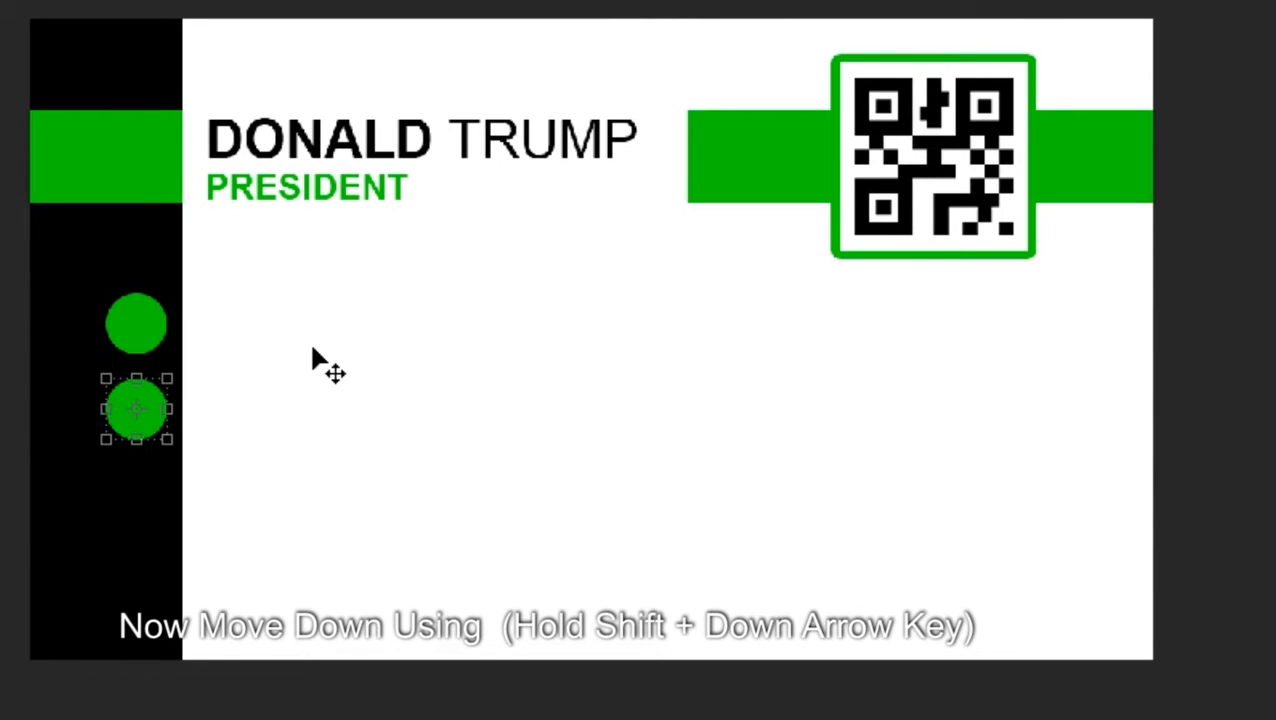
pyautogui.hotkey('ctrl', 'j')
pyautogui.hotkey('shift', 'Down')
pyautogui.hotkey('shift', 'Down')
pyautogui.hotkey('shift', 'Down')
pyautogui.hotkey('shift', 'Down')
pyautogui.hotkey('shift', 'Down')
pyautogui.hotkey('shift', 'Down')
pyautogui.hotkey('shift', 'Down')
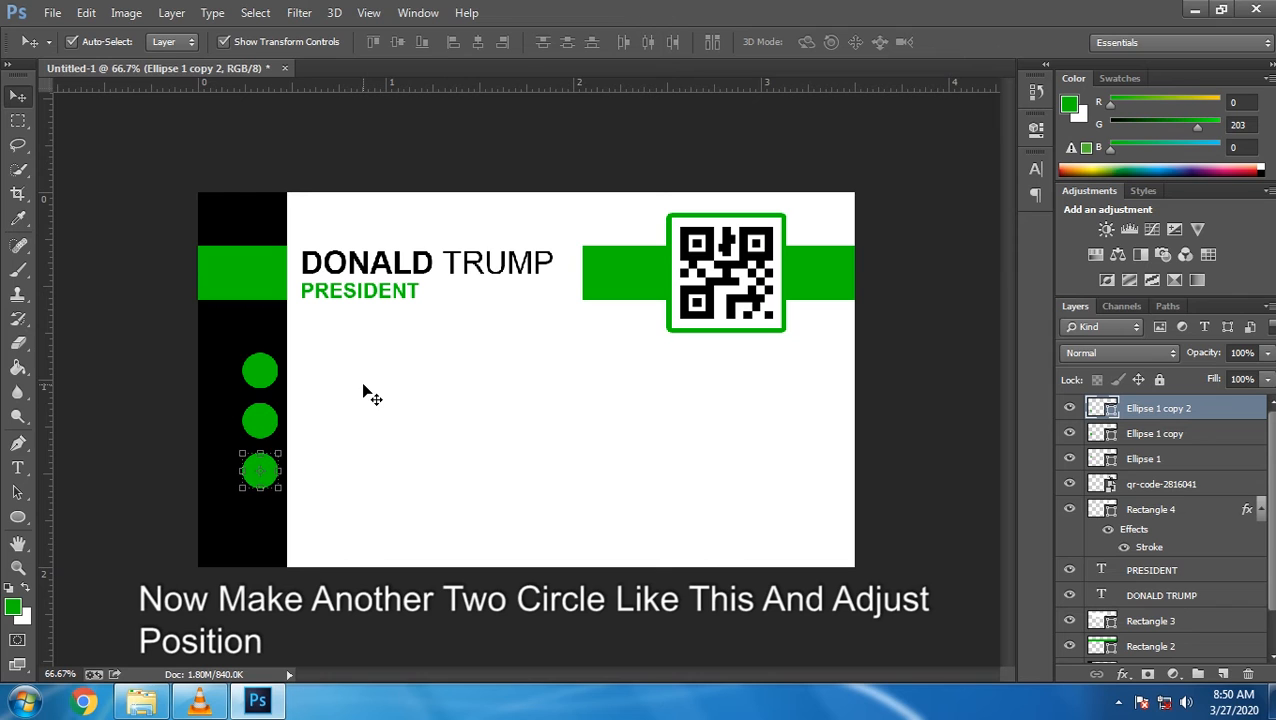
pyautogui.hotkey('ctrl', 'j')
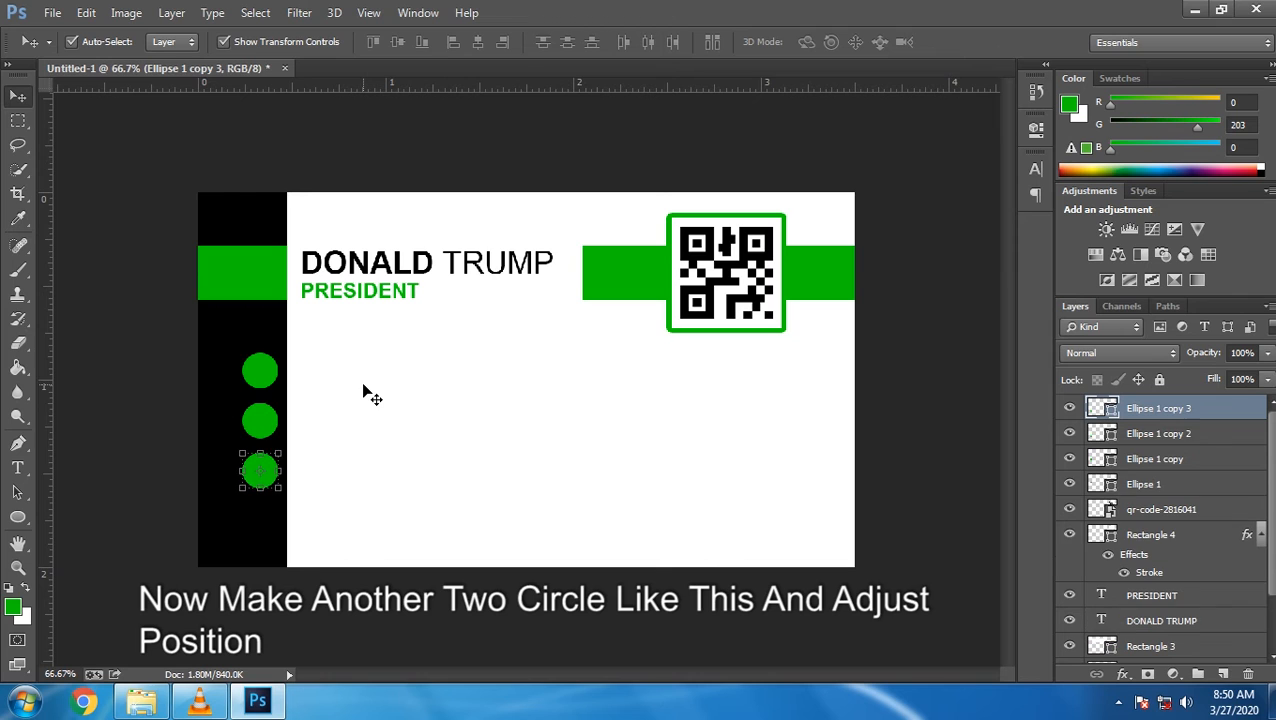
pyautogui.hotkey('shift', 'Down')
pyautogui.hotkey('shift', 'Down')
pyautogui.hotkey('shift', 'Down')
pyautogui.hotkey('shift', 'Down')
pyautogui.hotkey('shift', 'Down')
pyautogui.hotkey('shift', 'Down')
pyautogui.hotkey('shift', 'Down')
pyautogui.click(1158, 433)
# Rename Ellipse 1 copy, copy 2 and copy 3 to Ellipse 2, Ellipse 3 and Ellipse 4
pyautogui.click(1155, 482)
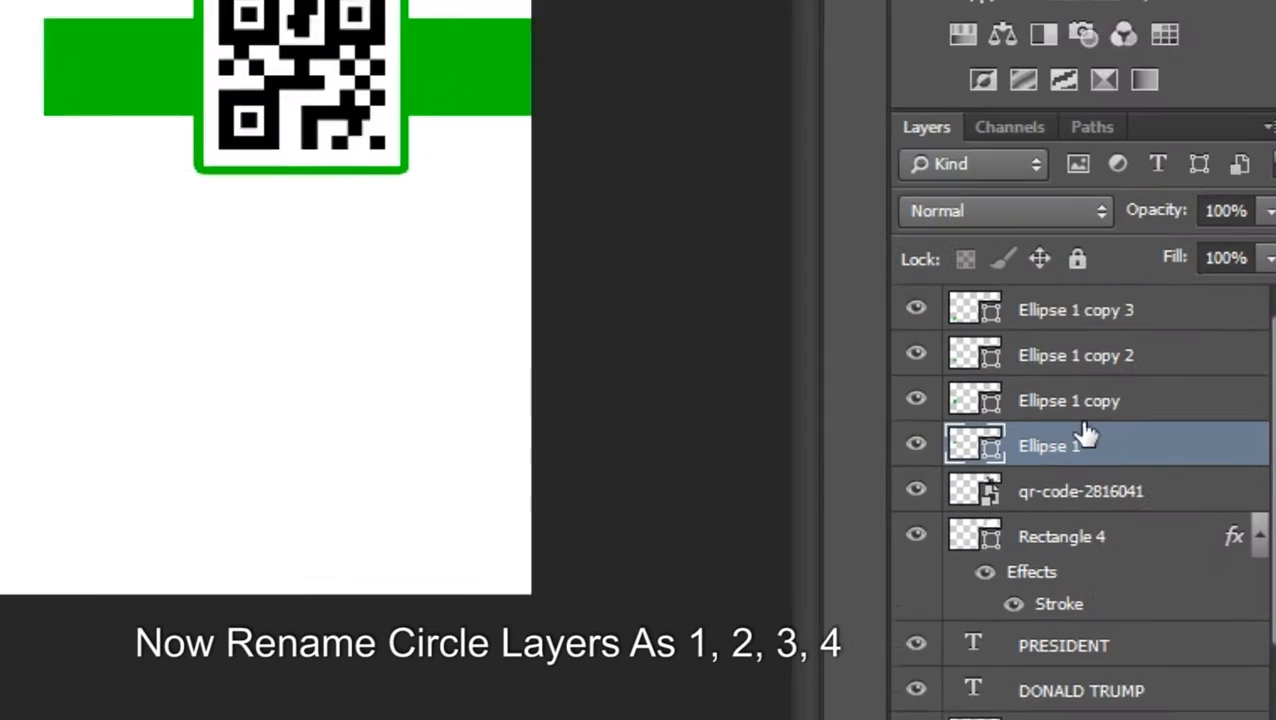
pyautogui.doubleClick(1131, 459)
pyautogui.click(1158, 459)
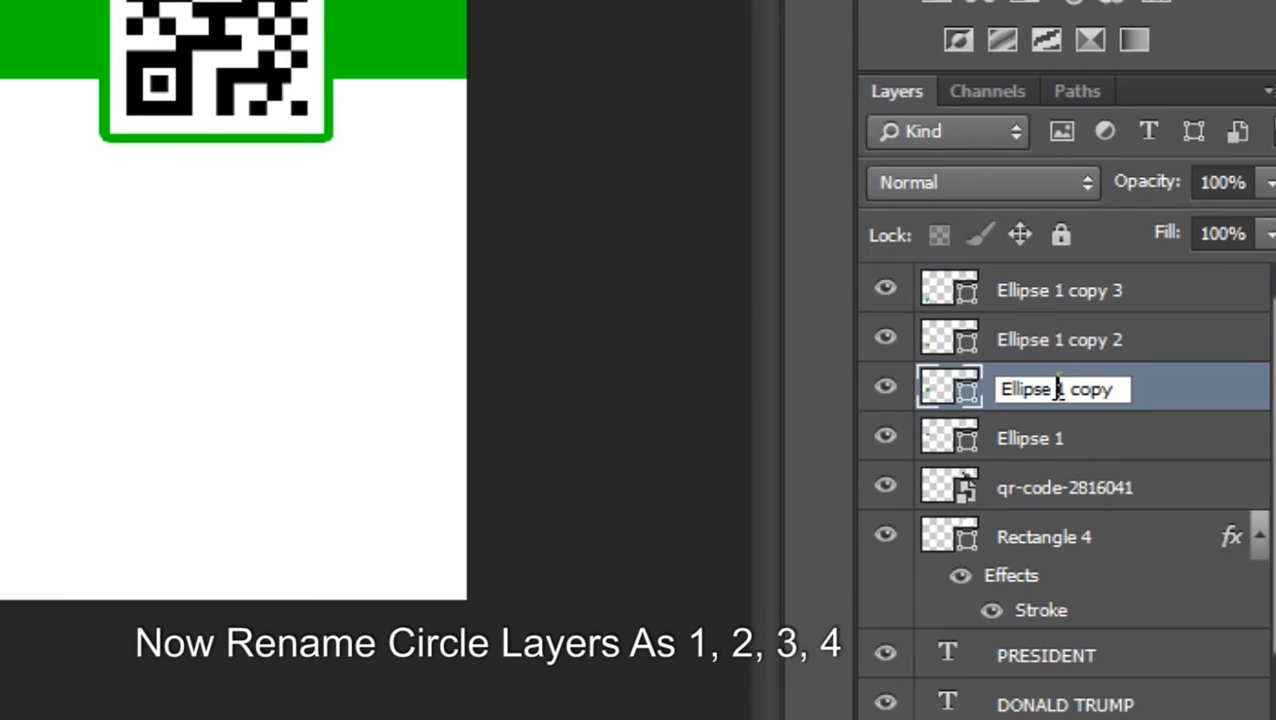
pyautogui.moveTo(1057, 389); pyautogui.dragTo(1125, 389)
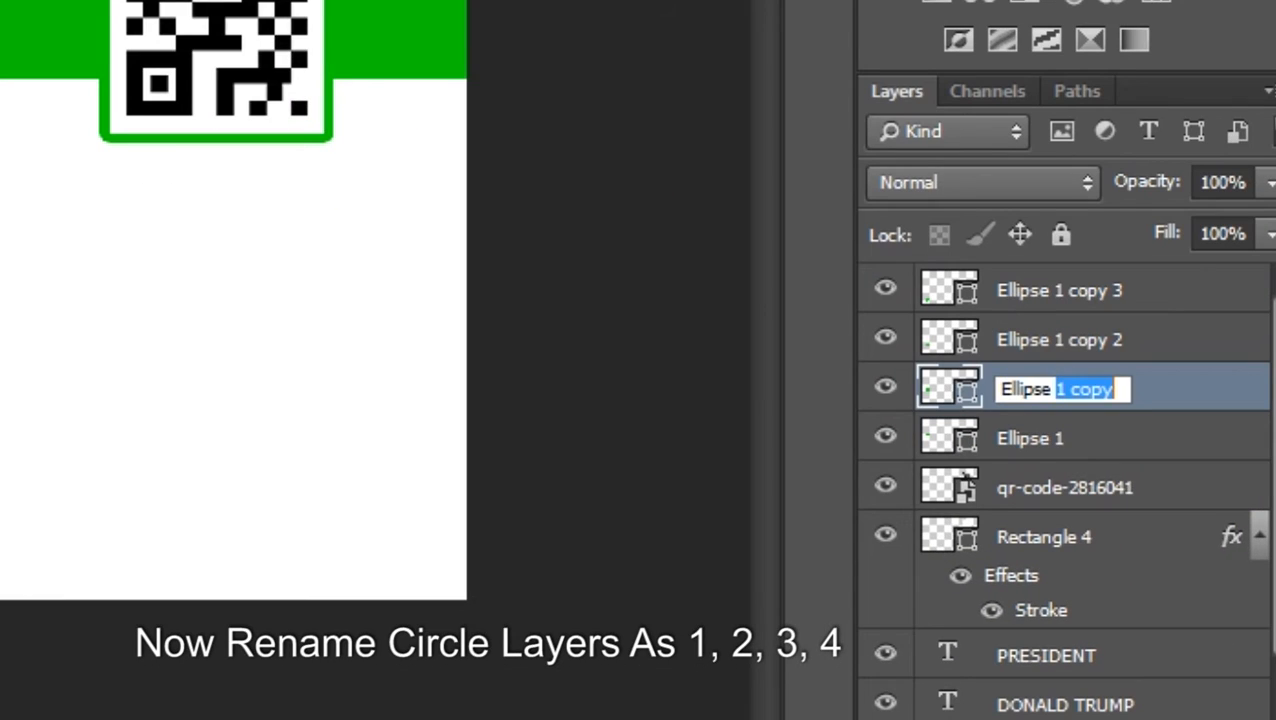
pyautogui.write('2')
pyautogui.click(1055, 342)
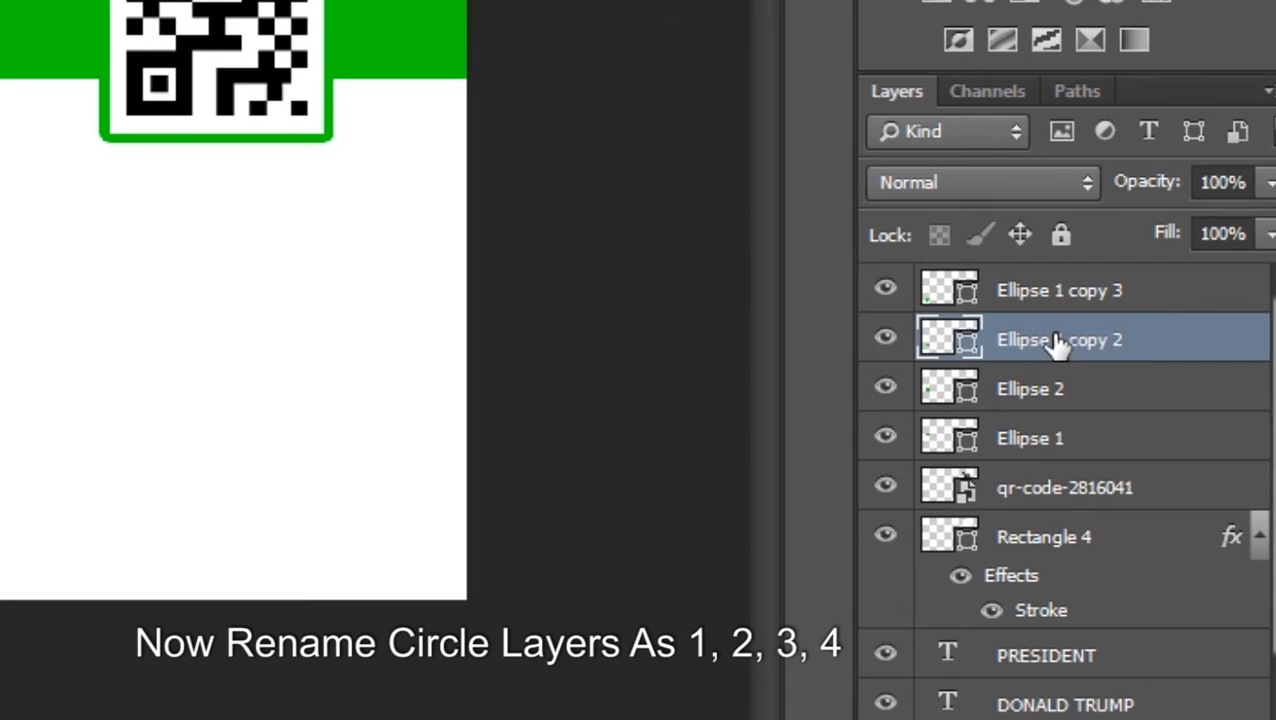
pyautogui.doubleClick(1057, 342)
pyautogui.moveTo(1058, 341); pyautogui.dragTo(1217, 364)
pyautogui.write('3')
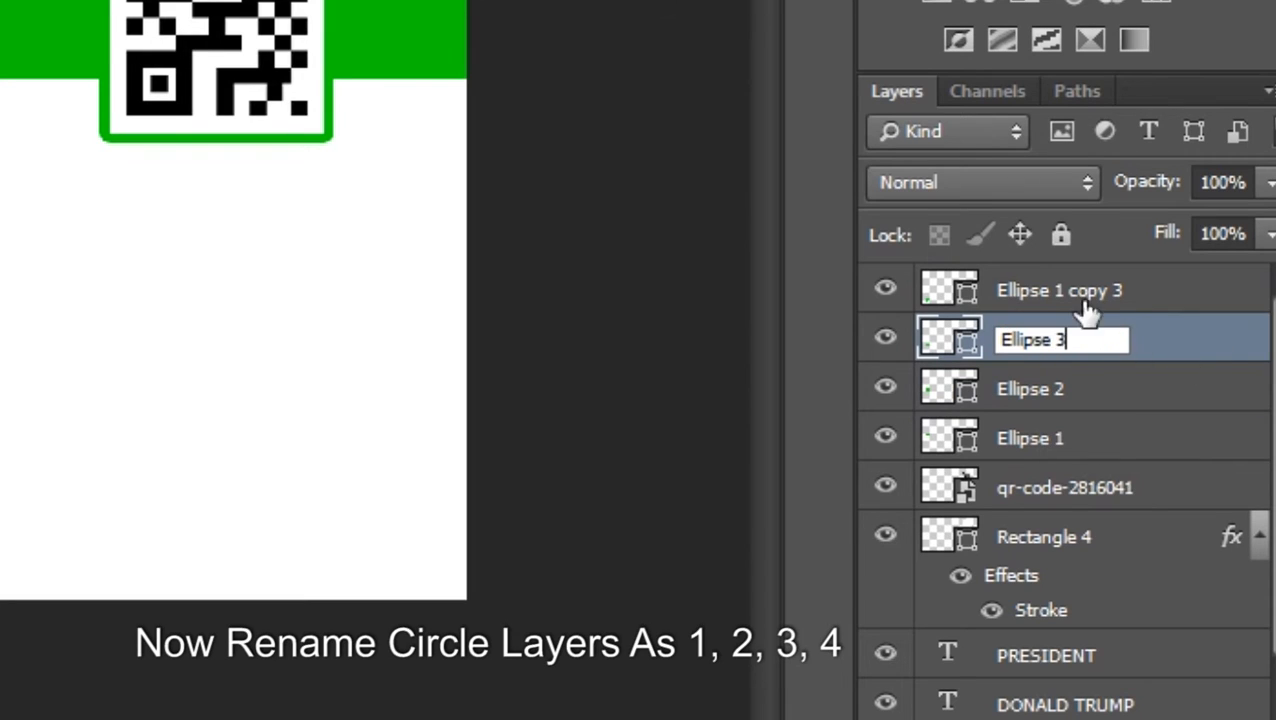
pyautogui.click(1085, 300)
pyautogui.doubleClick(1068, 292)
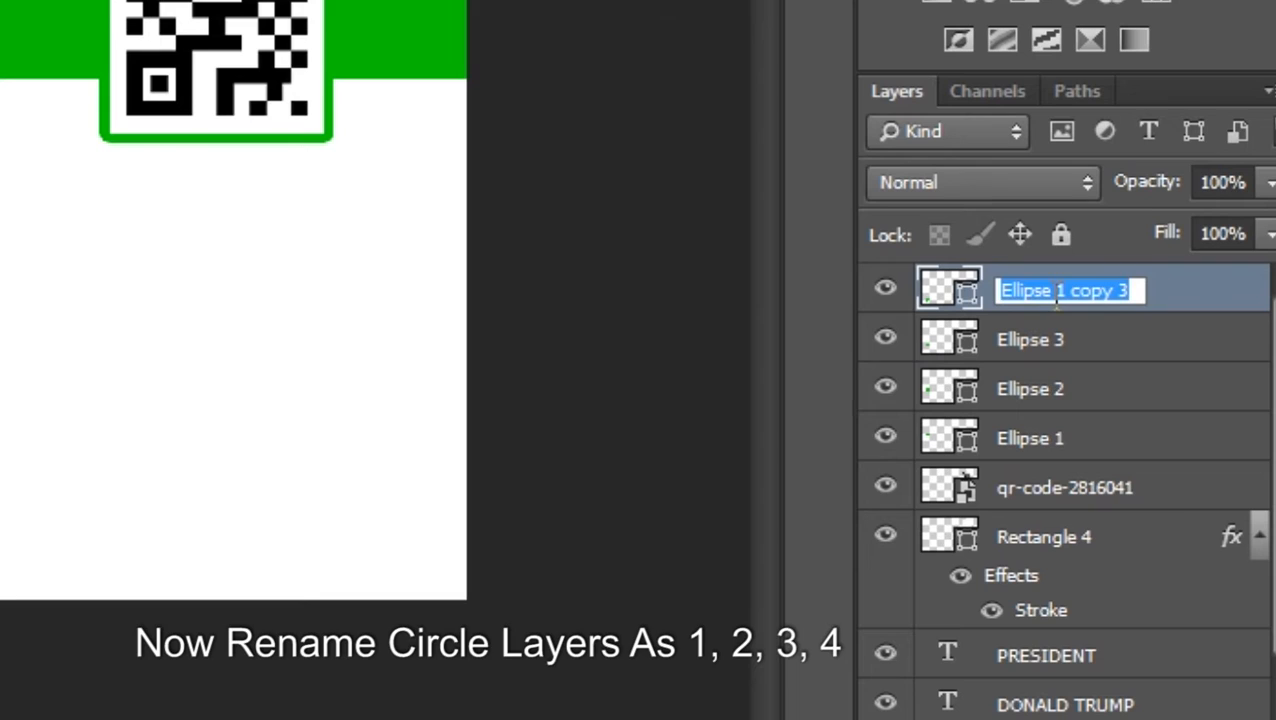
pyautogui.click(1056, 291)
pyautogui.moveTo(1058, 291); pyautogui.dragTo(1130, 291)
pyautogui.write('4')
pyautogui.click(1205, 290)
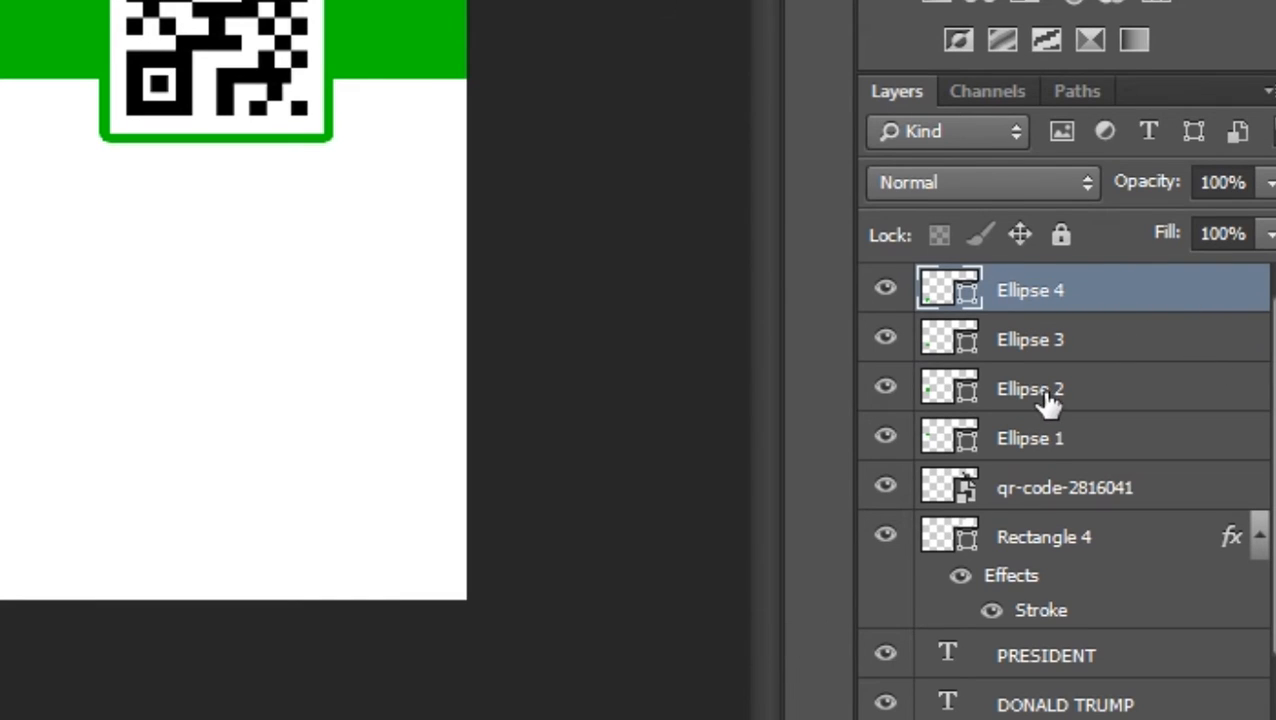
# Add an empty layer above Ellipse 1 and set the Custom Shape tool to Shape mode
pyautogui.click(1025, 446)
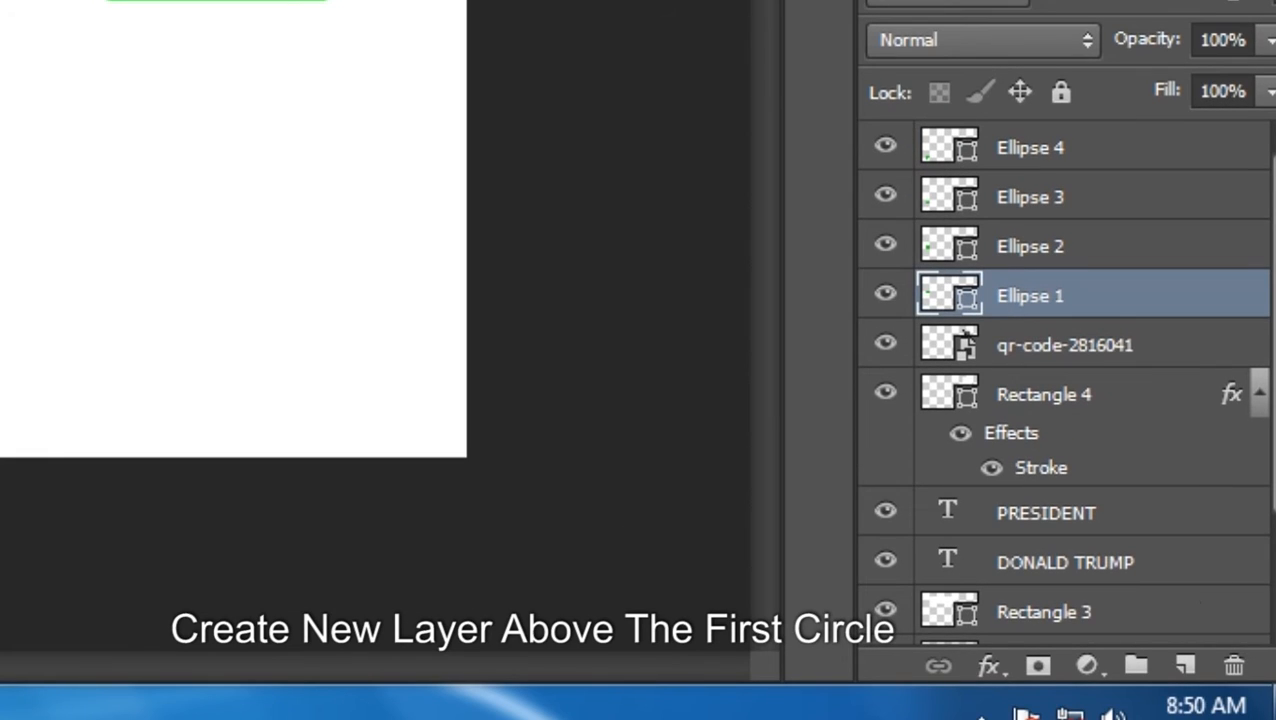
pyautogui.click(1184, 665)
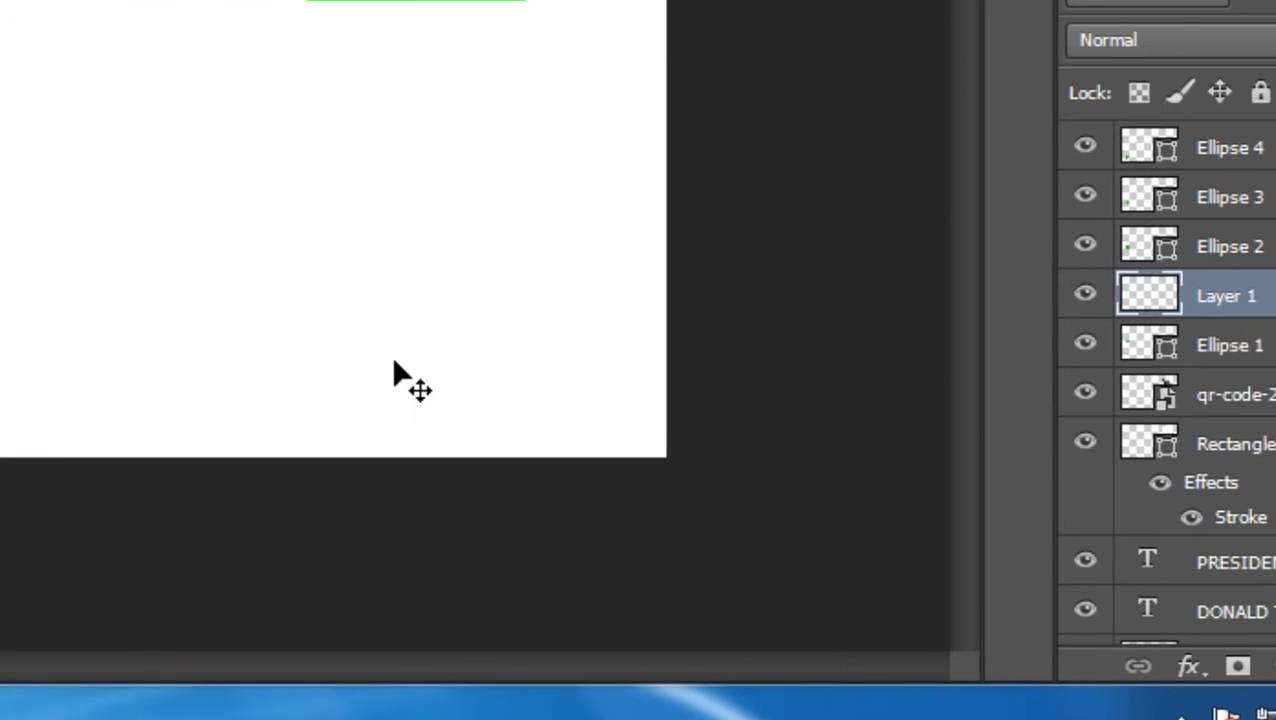
pyautogui.click(30, 362)
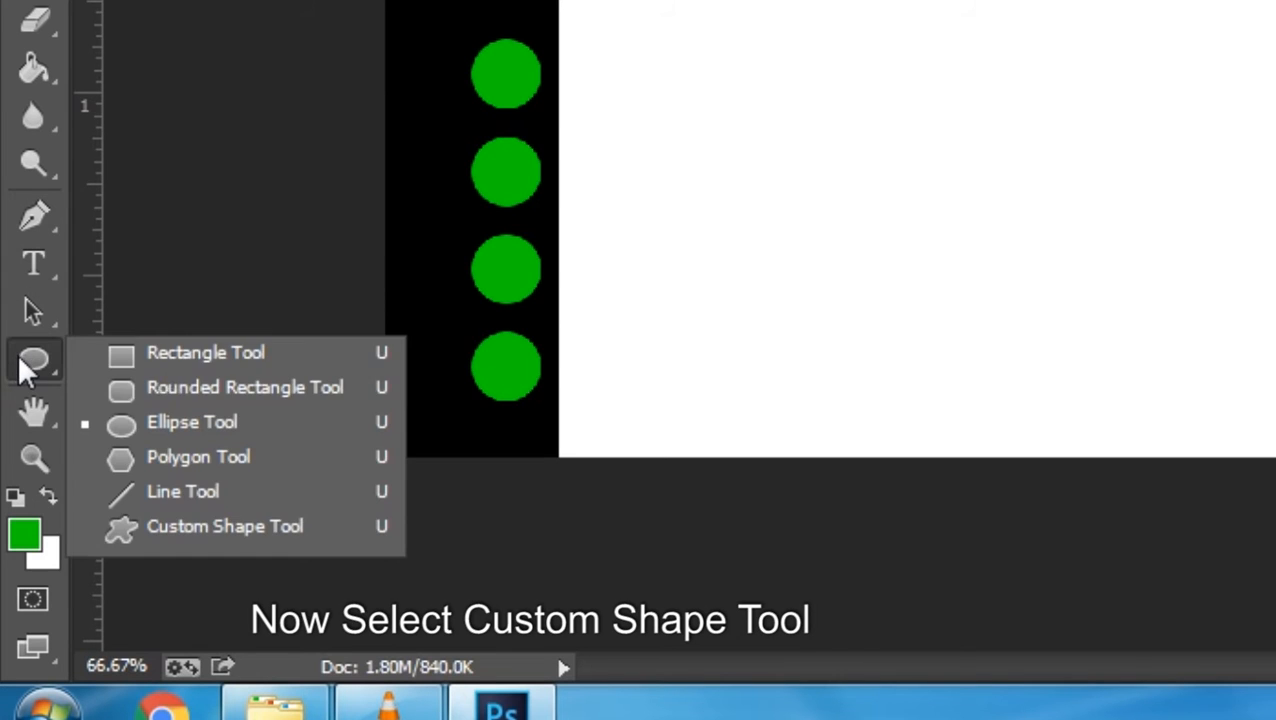
pyautogui.click(183, 532)
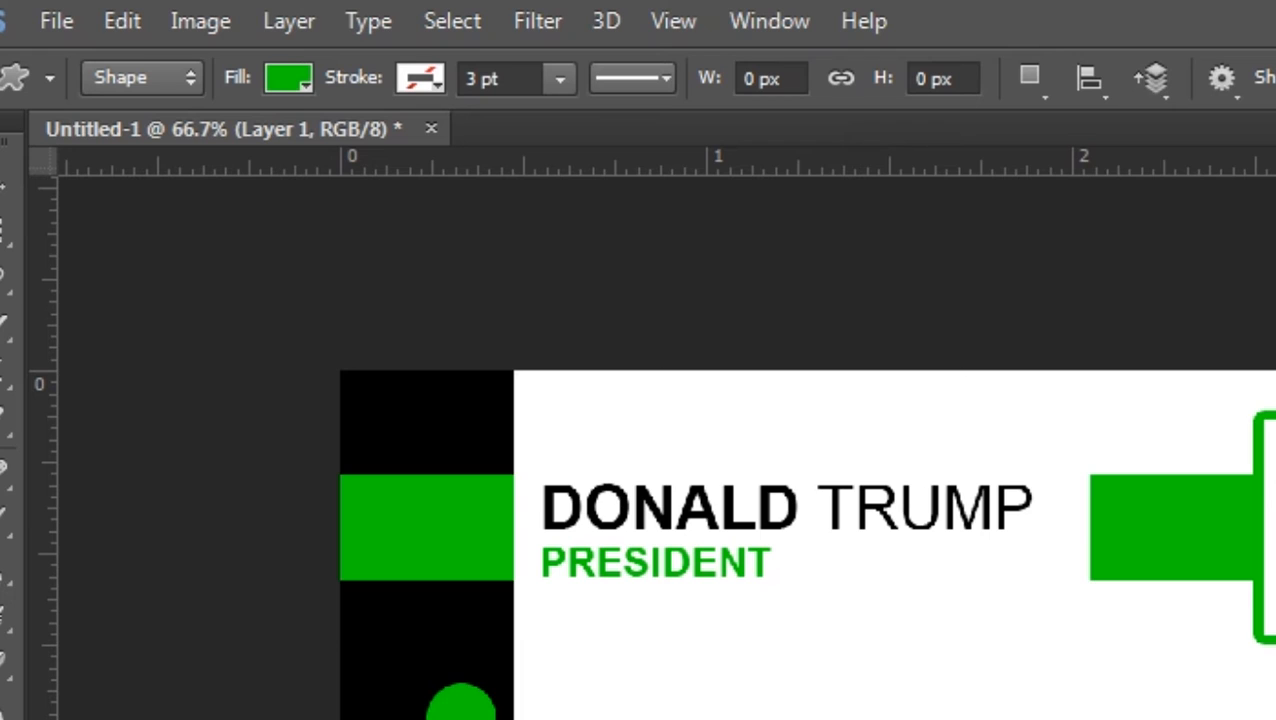
pyautogui.click(146, 77)
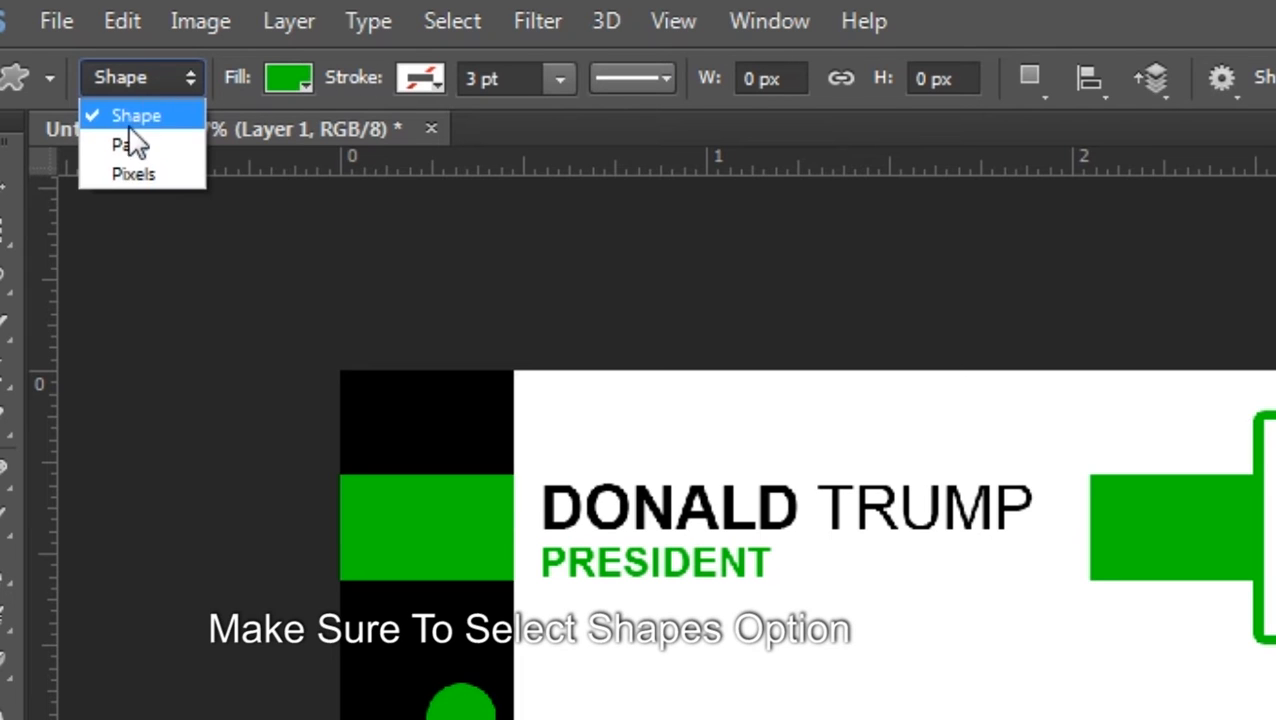
pyautogui.click(155, 120)
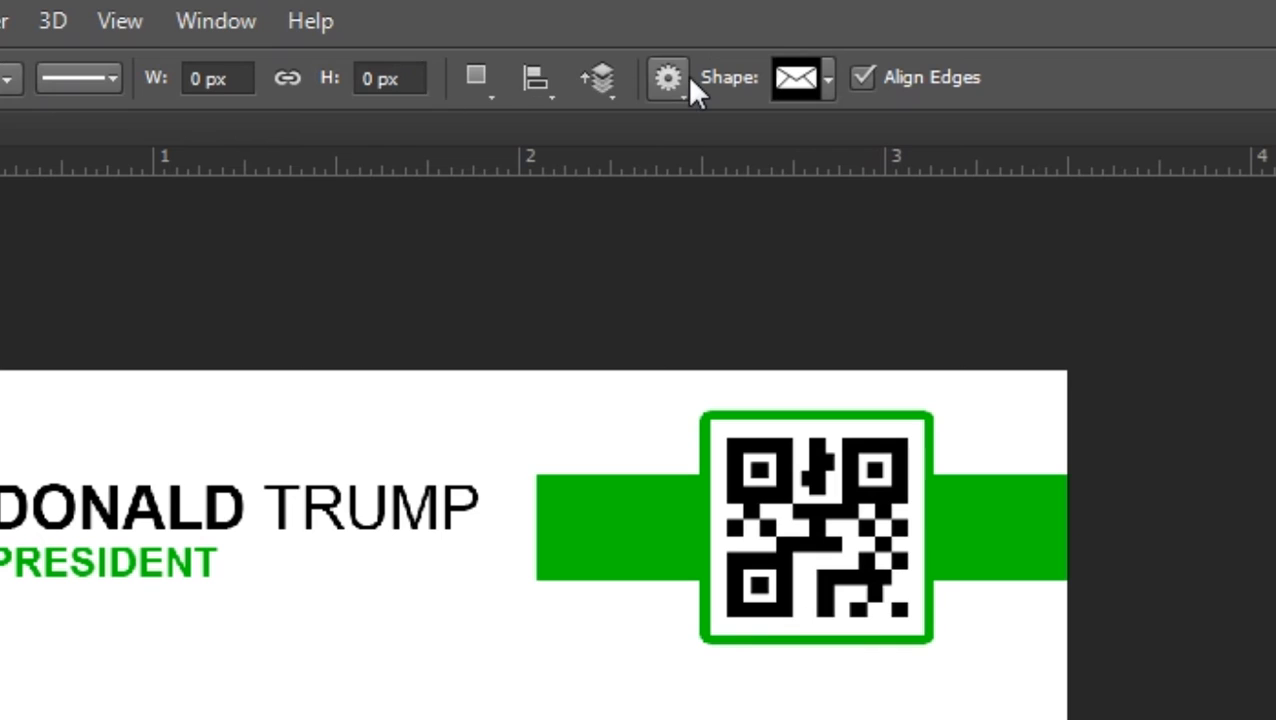
# Load the Objects custom shape set in place of the current shapes
pyautogui.click(828, 79)
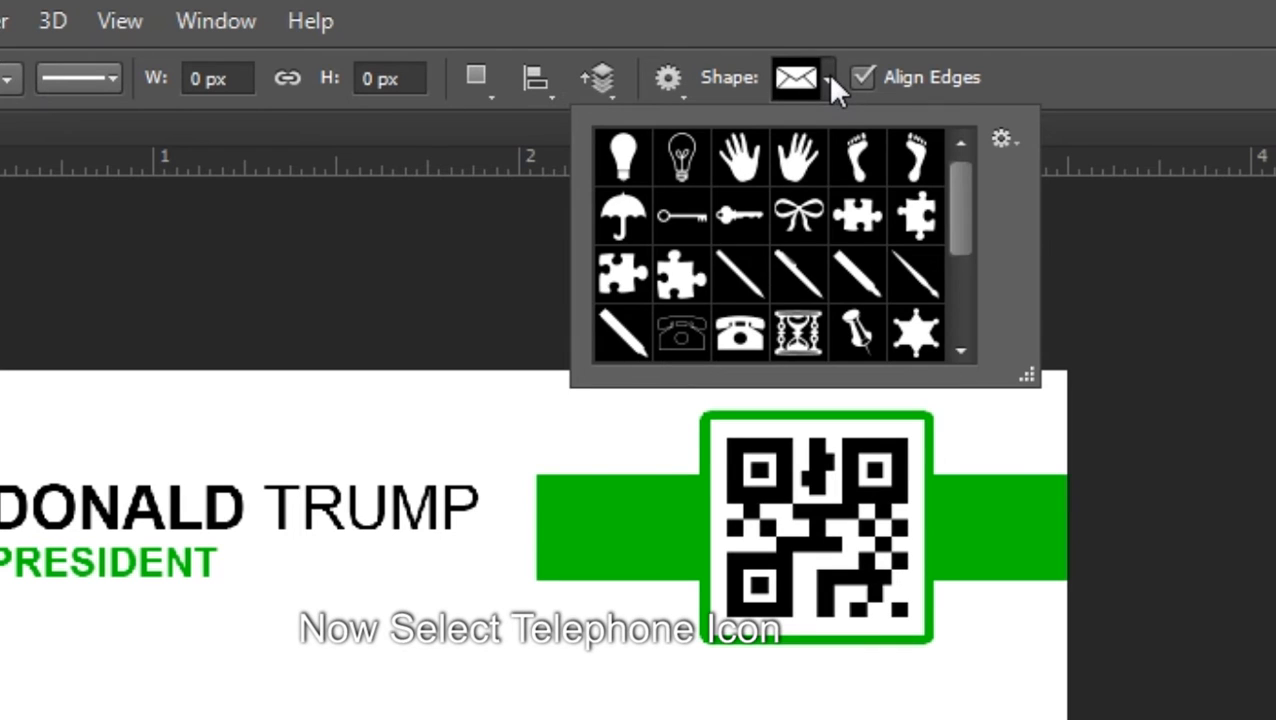
pyautogui.moveTo(966, 199); pyautogui.dragTo(964, 168)
pyautogui.click(1002, 139)
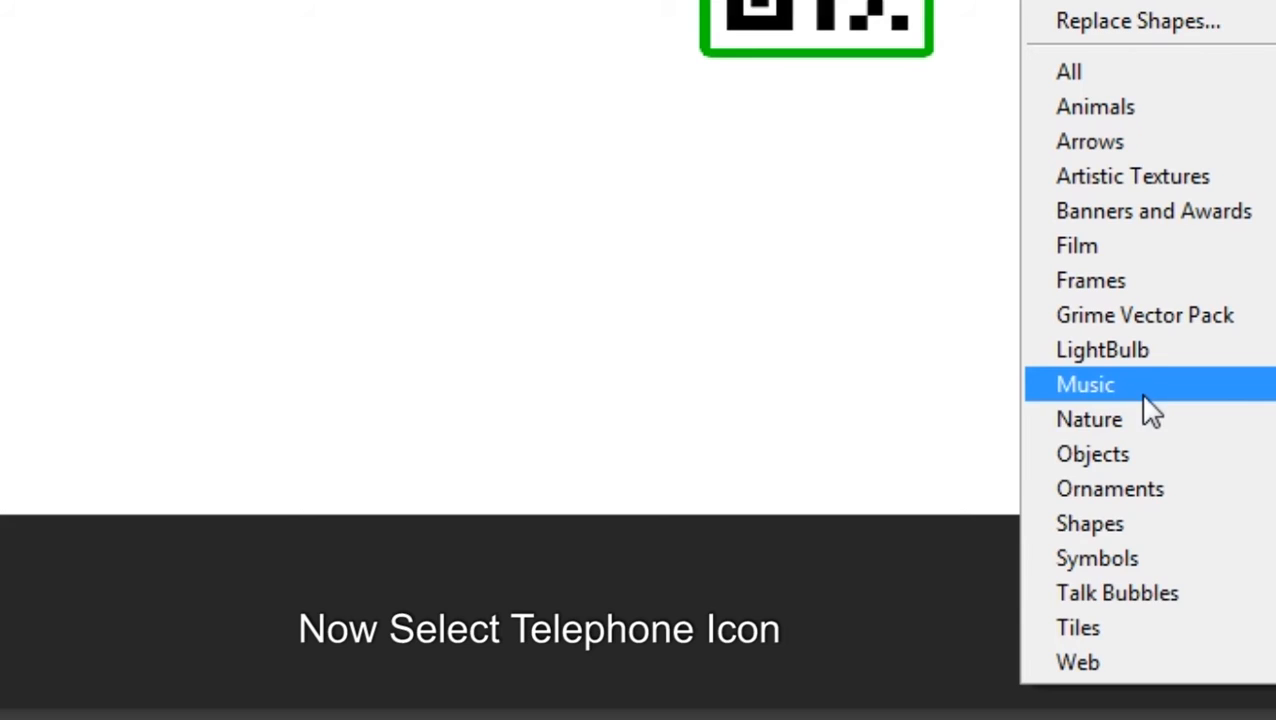
pyautogui.click(1114, 448)
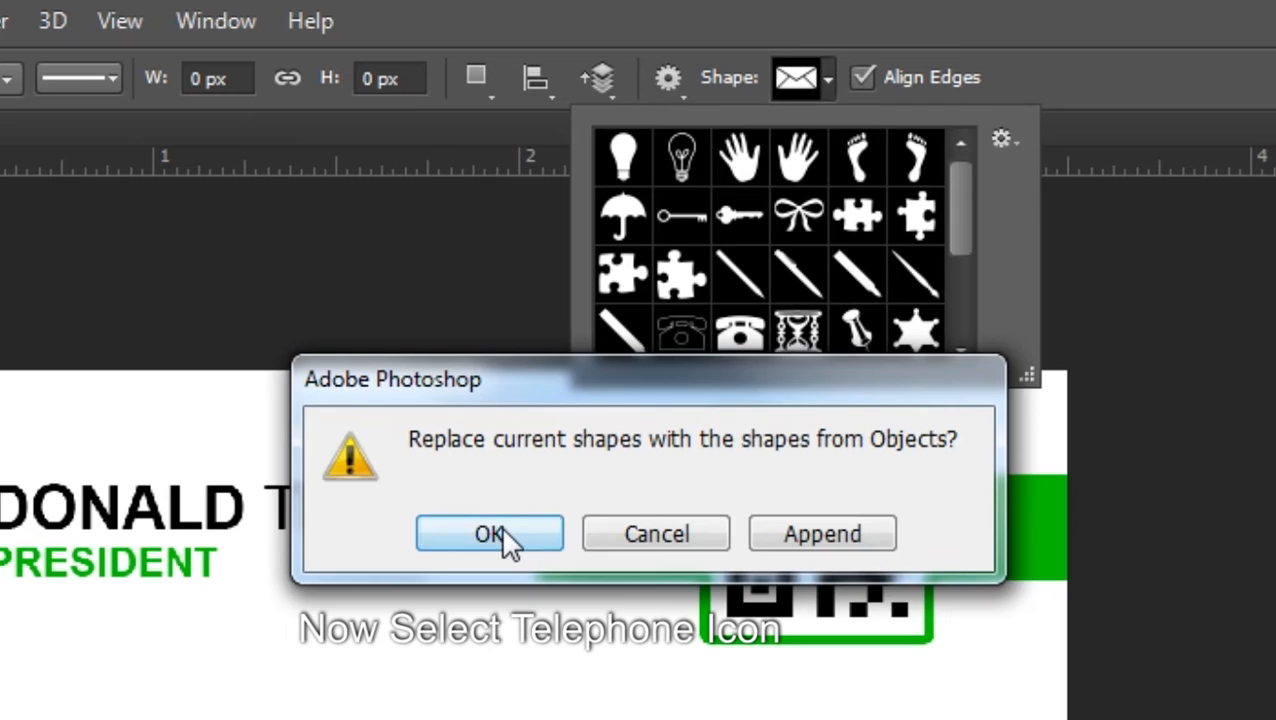
pyautogui.click(502, 530)
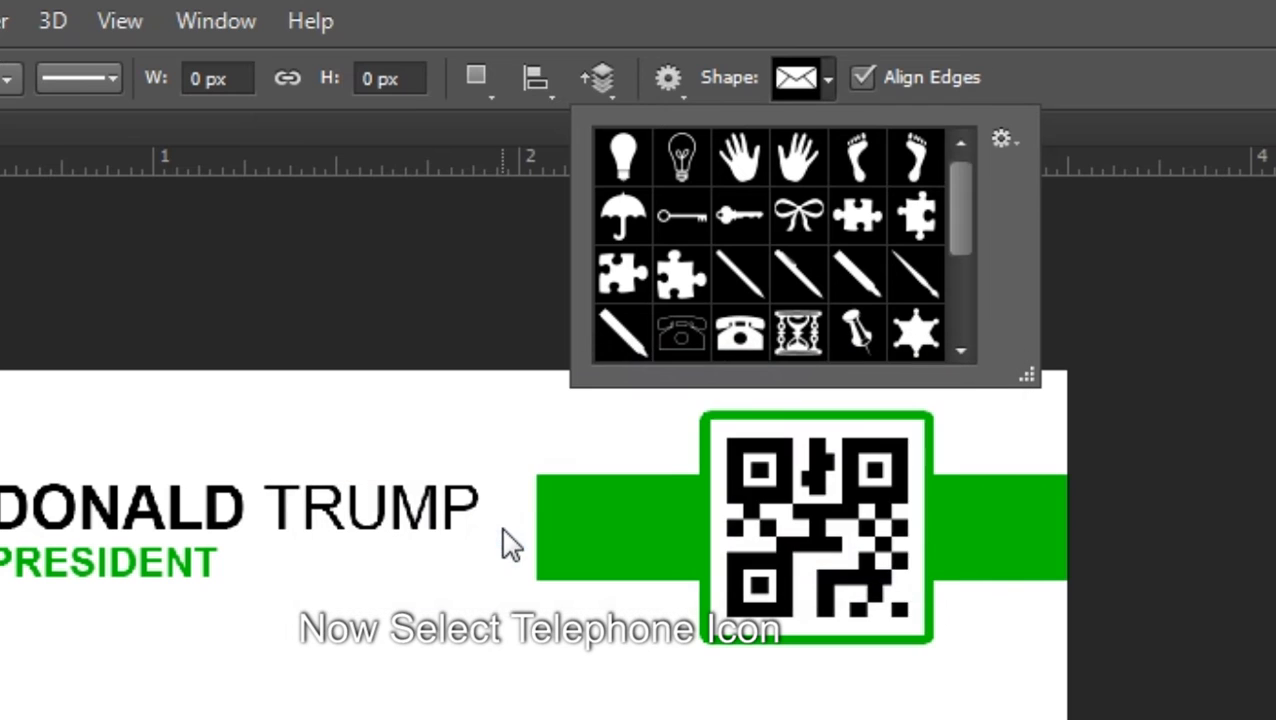
# Draw a telephone shape over the top circle, then undo it because of the wrong colour
pyautogui.click(740, 338)
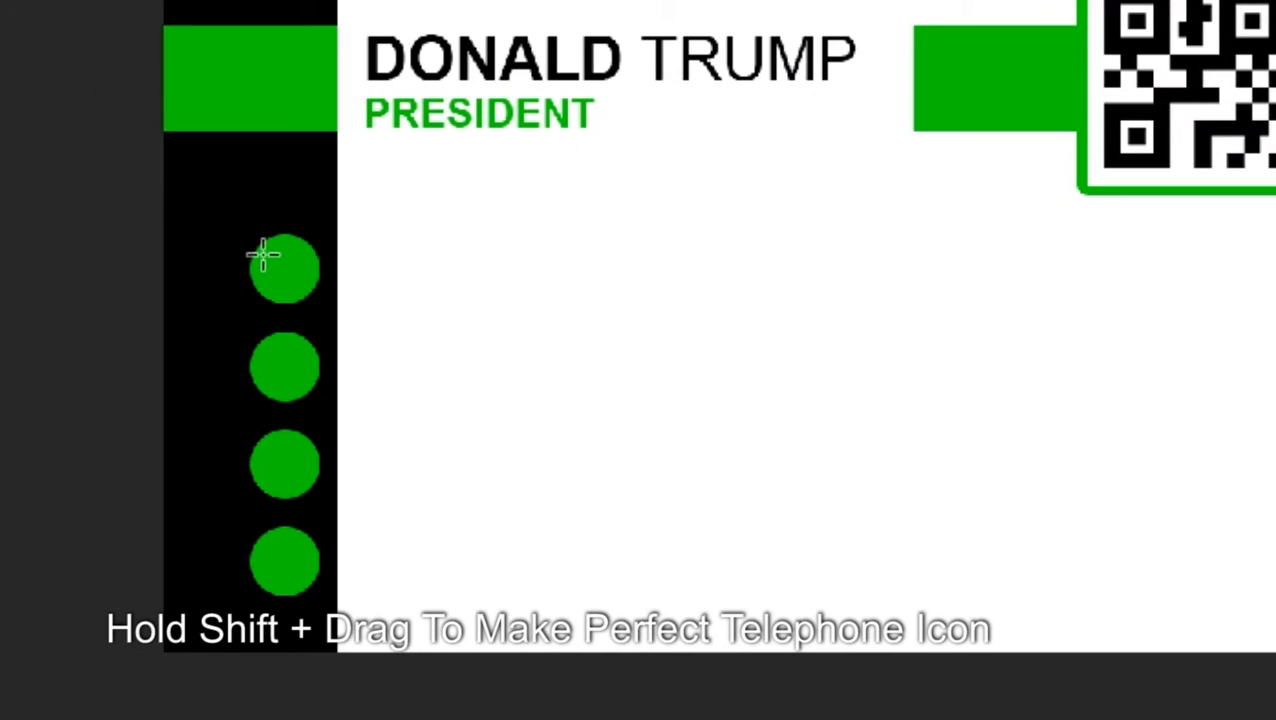
pyautogui.moveTo(263, 261); pyautogui.dragTo(309, 316)
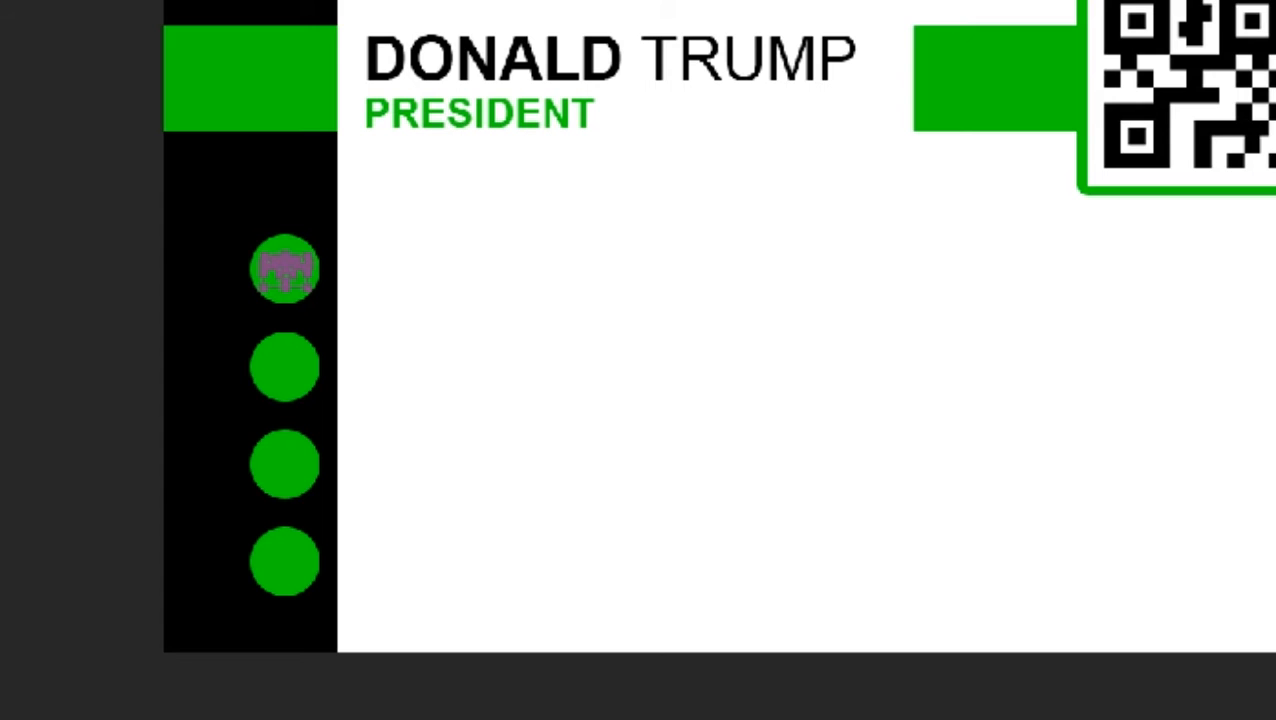
pyautogui.hotkey('ctrl', 'z')
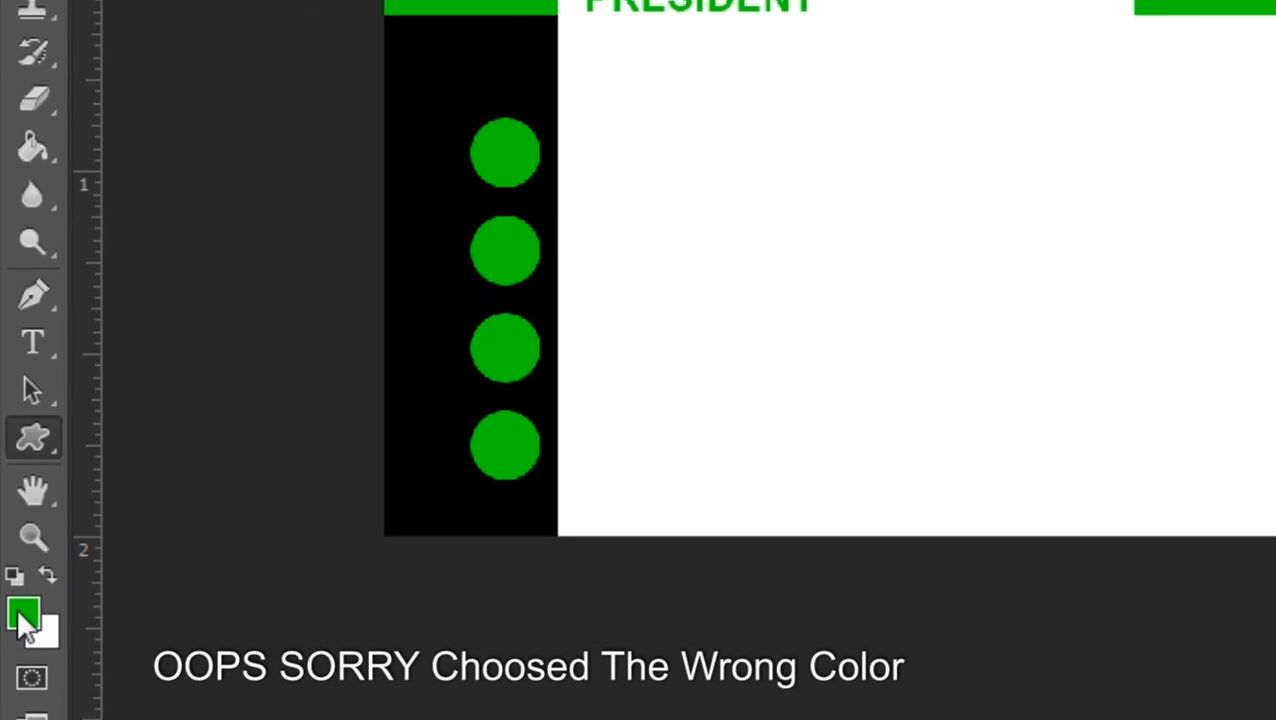
# Set the foreground to white ffffff and draw a telephone centred in the top circle
pyautogui.click(22, 614)
pyautogui.write('ffffff')
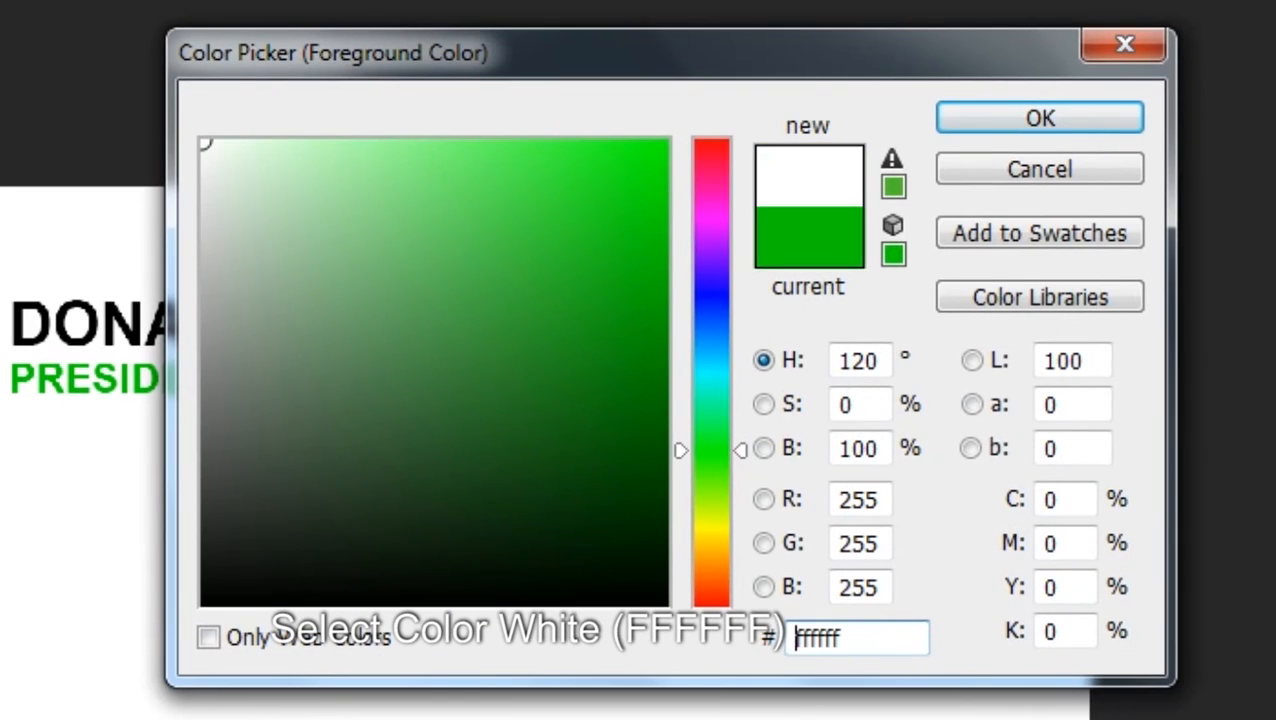
pyautogui.click(1056, 120)
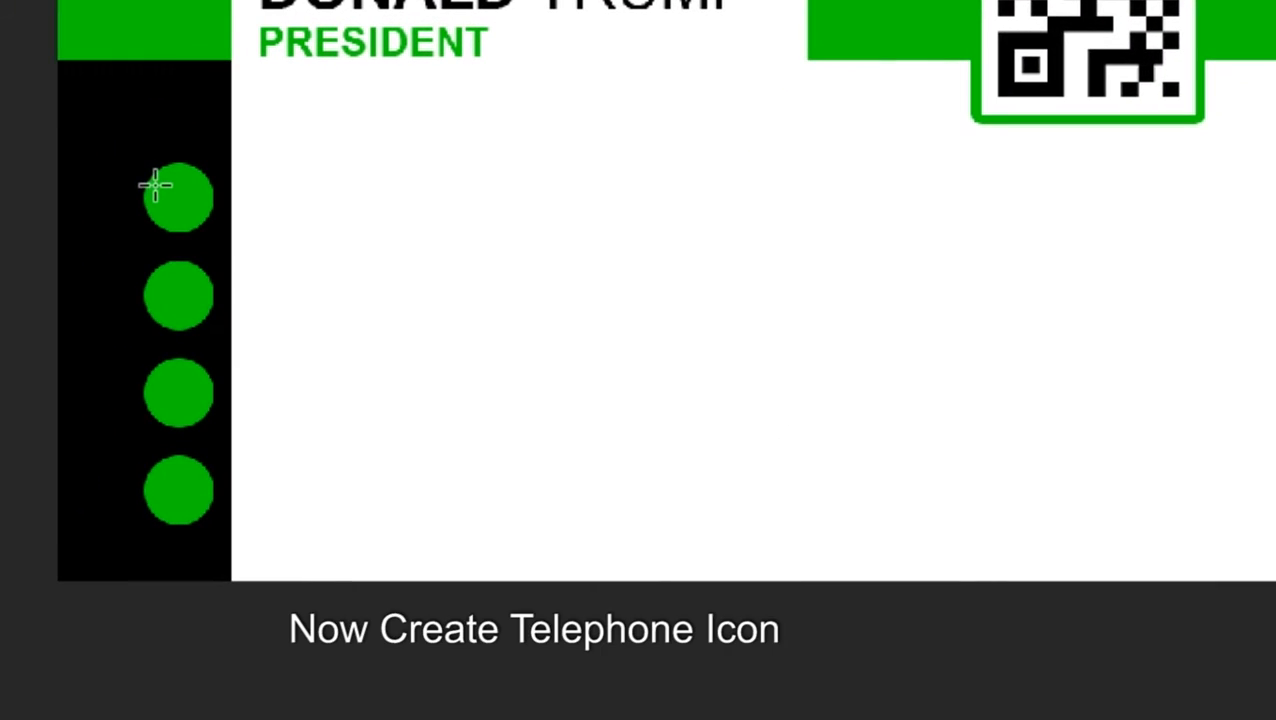
pyautogui.moveTo(155, 187); pyautogui.dragTo(199, 253)
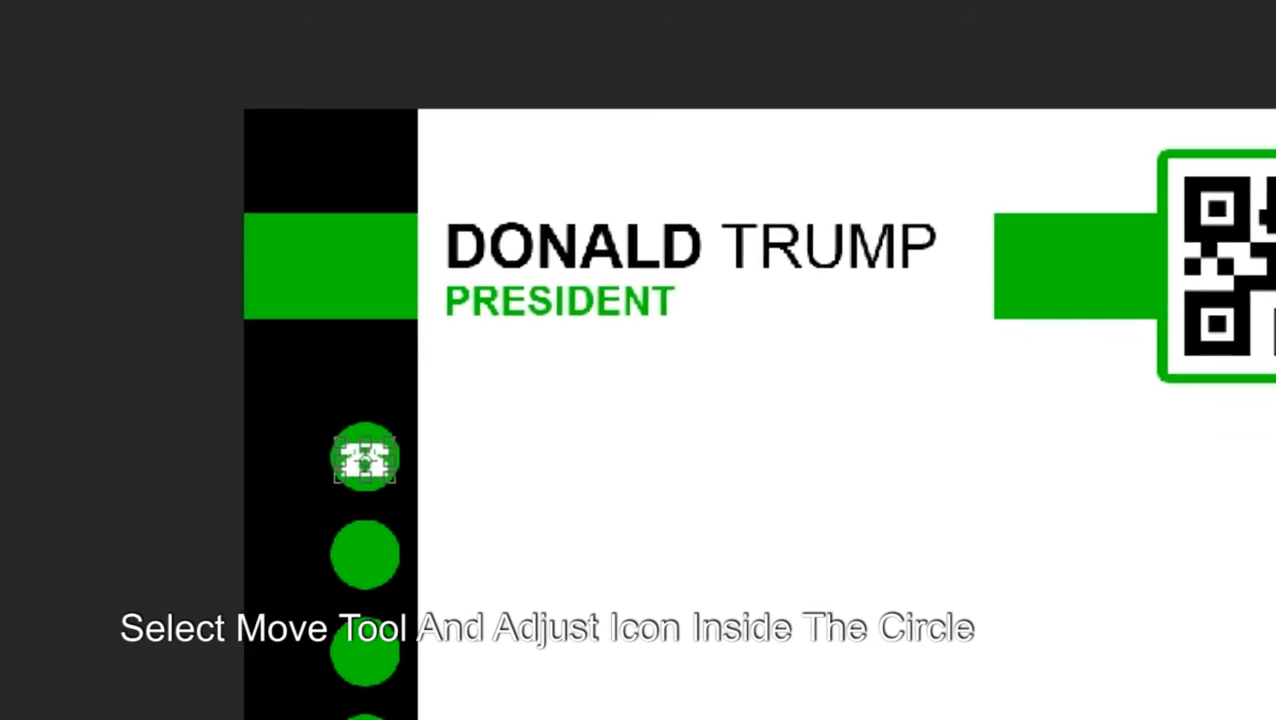
pyautogui.press('Return')
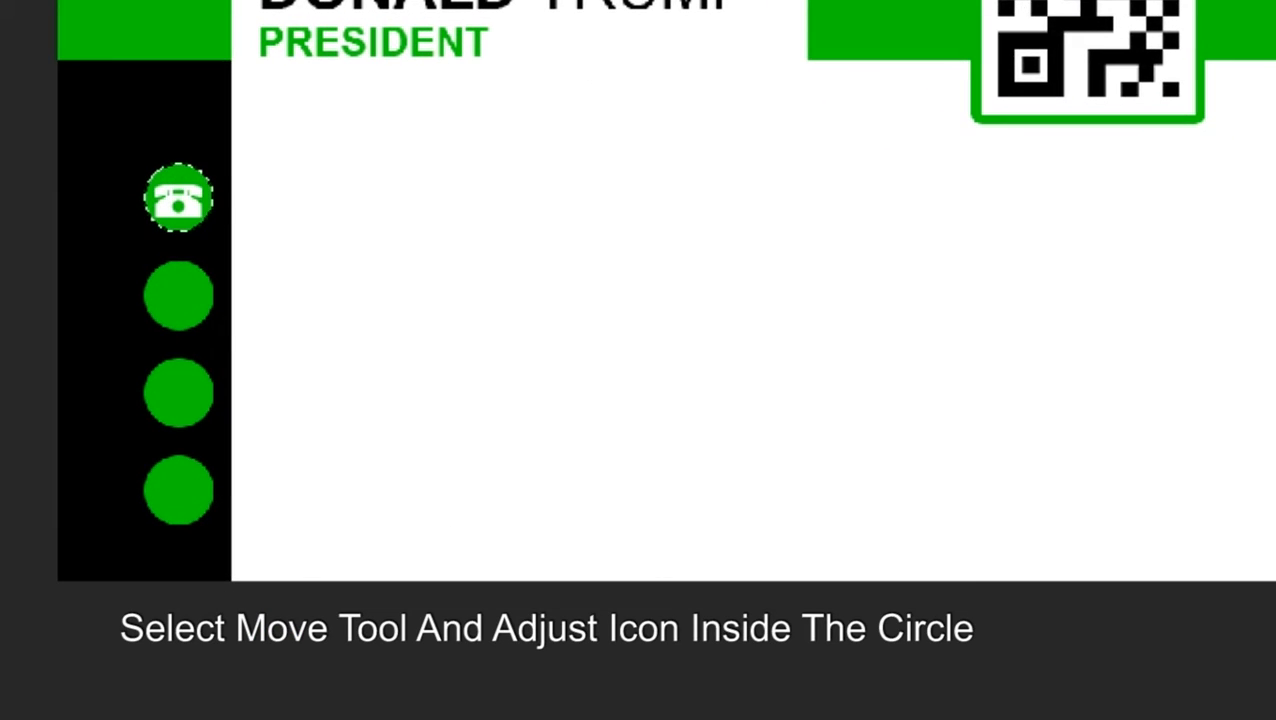
pyautogui.press('Up')
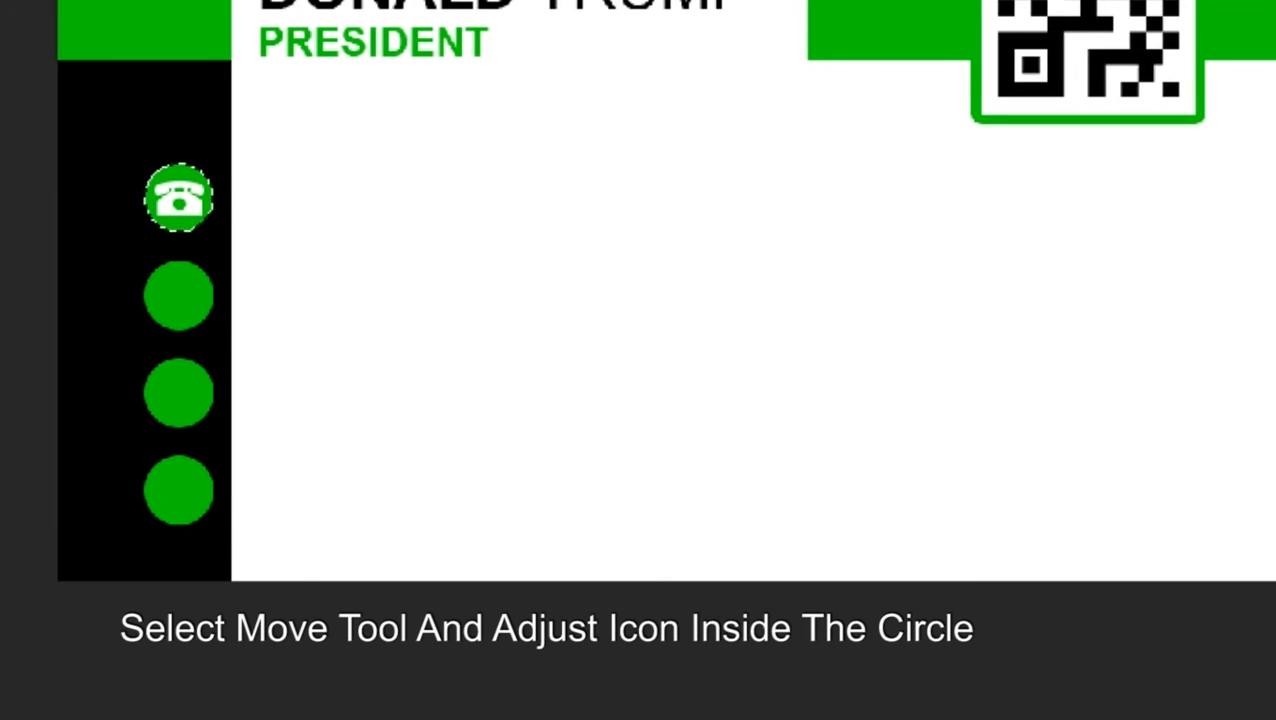
pyautogui.hotkey('ctrl', 'd')
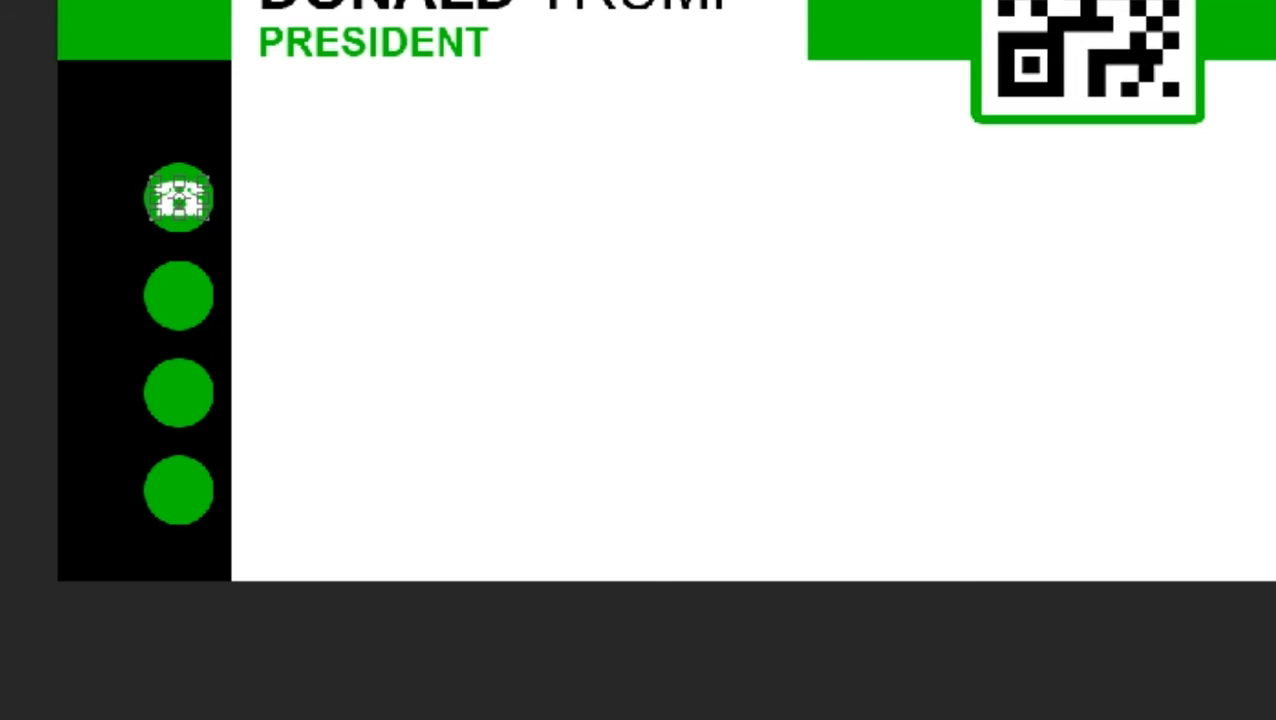
pyautogui.click(1259, 288)
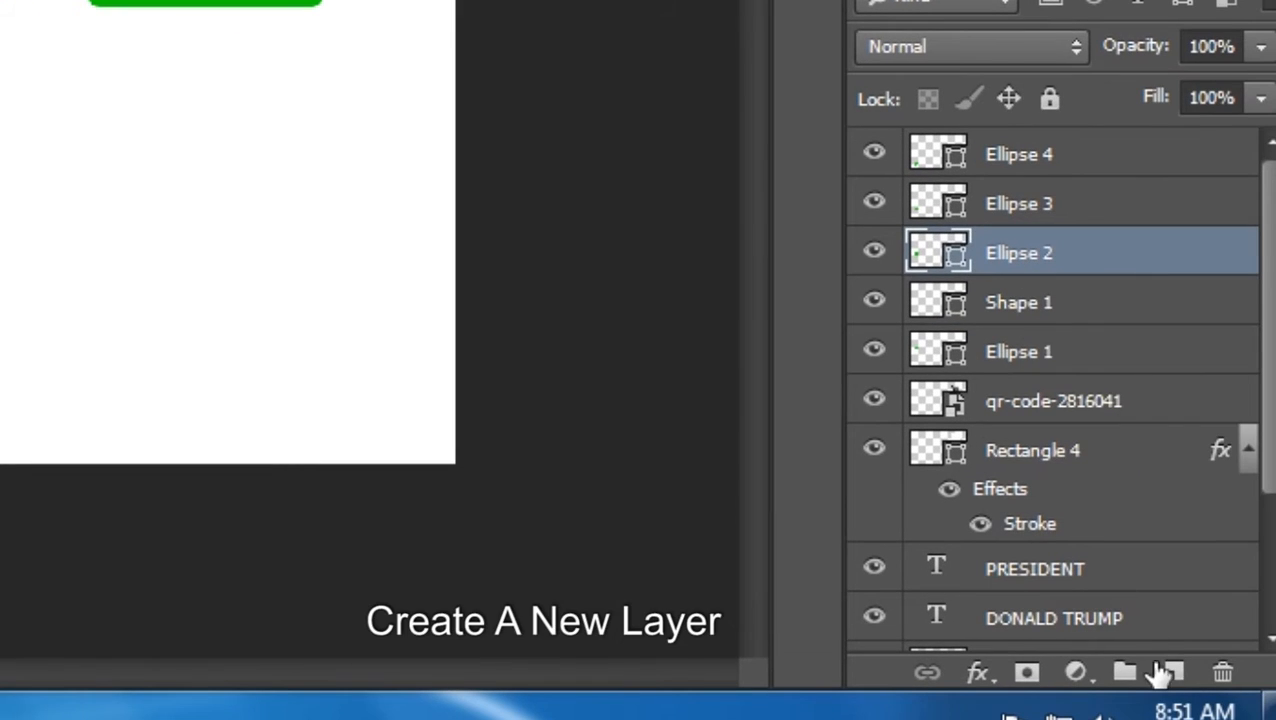
# Draw a white envelope custom shape on a new layer, centred in the second circle
pyautogui.click(1172, 673)
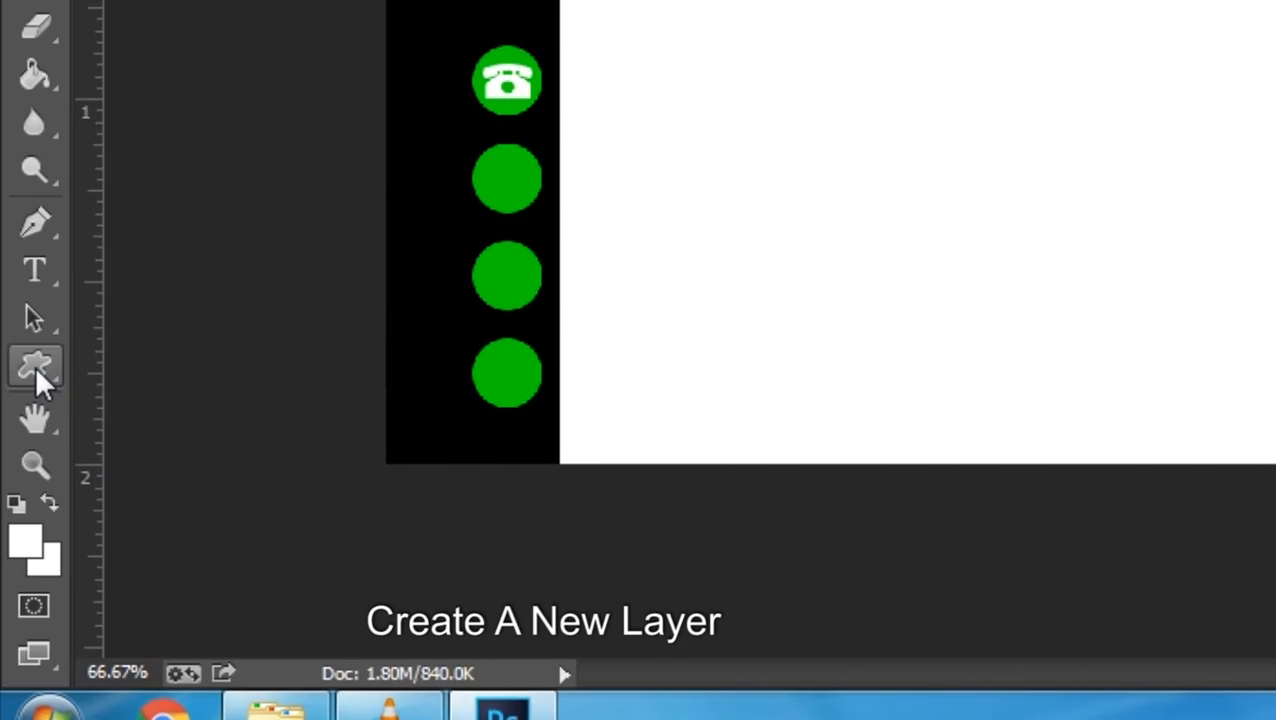
pyautogui.rightClick(35, 365)
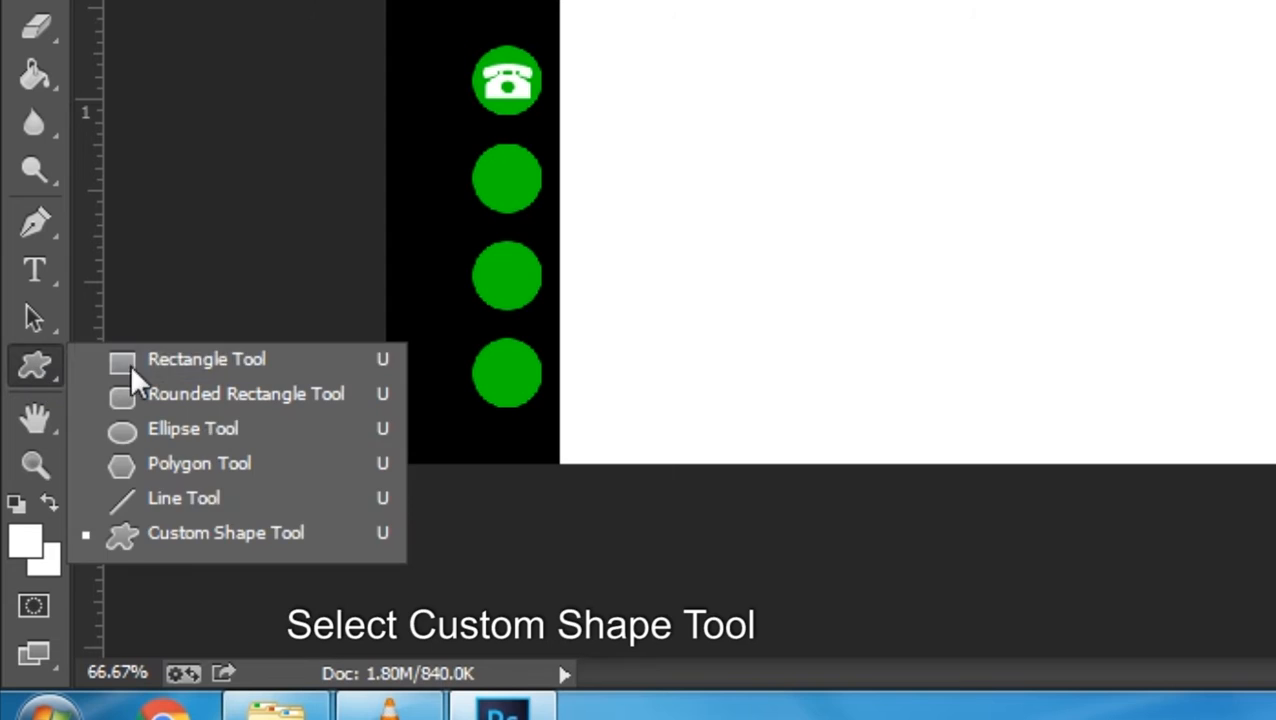
pyautogui.click(175, 536)
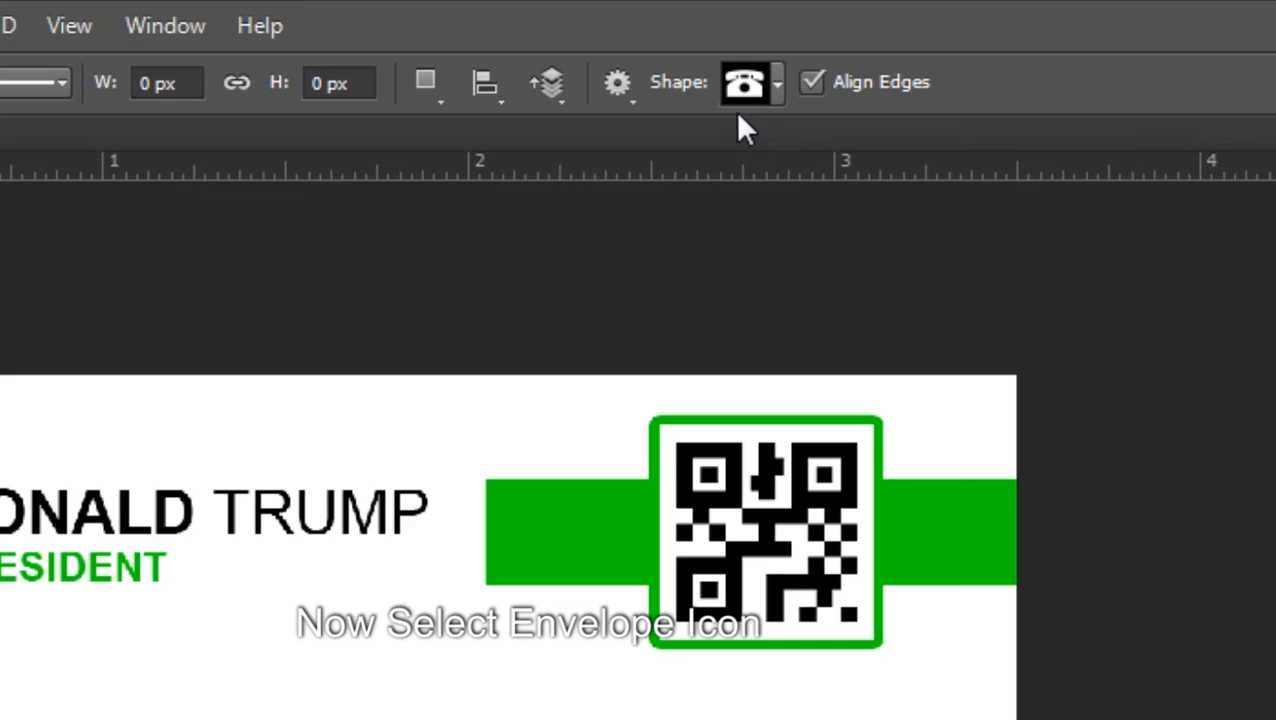
pyautogui.click(777, 84)
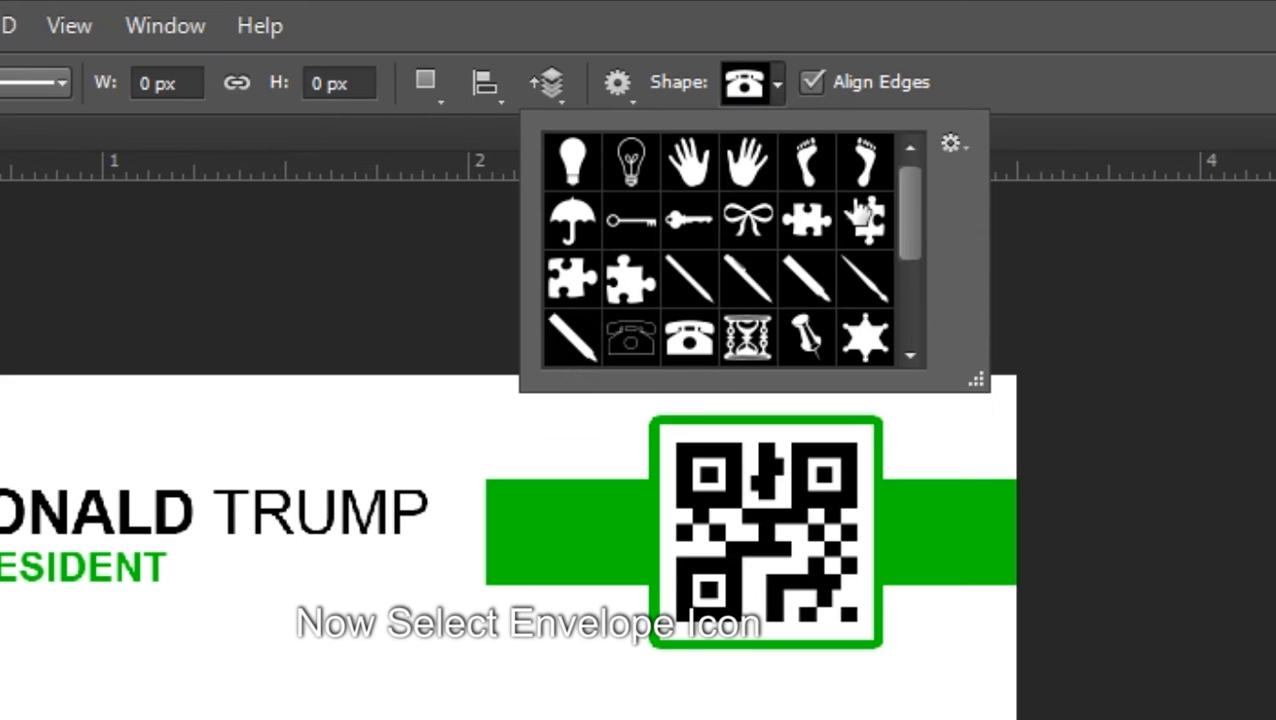
pyautogui.moveTo(906, 232); pyautogui.dragTo(906, 296)
pyautogui.click(848, 253)
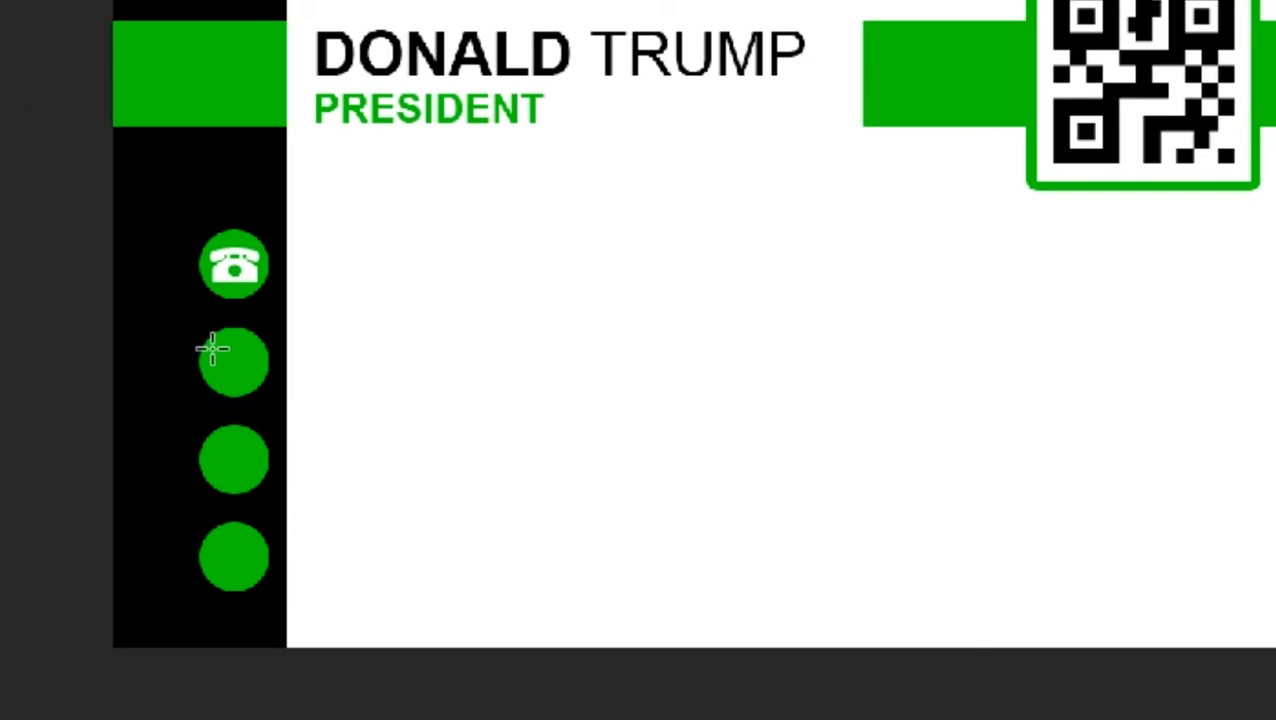
pyautogui.moveTo(210, 355); pyautogui.dragTo(251, 376)
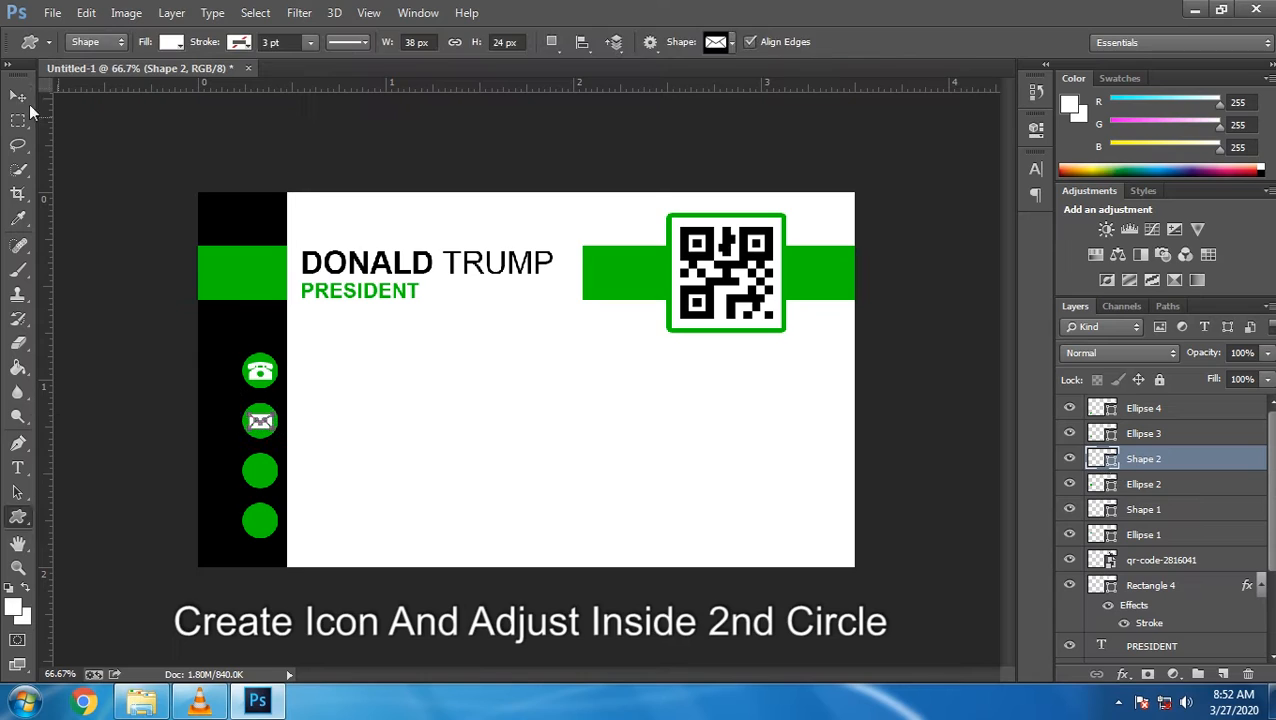
pyautogui.click(398, 46)
pyautogui.hotkey('ctrl', 'd')
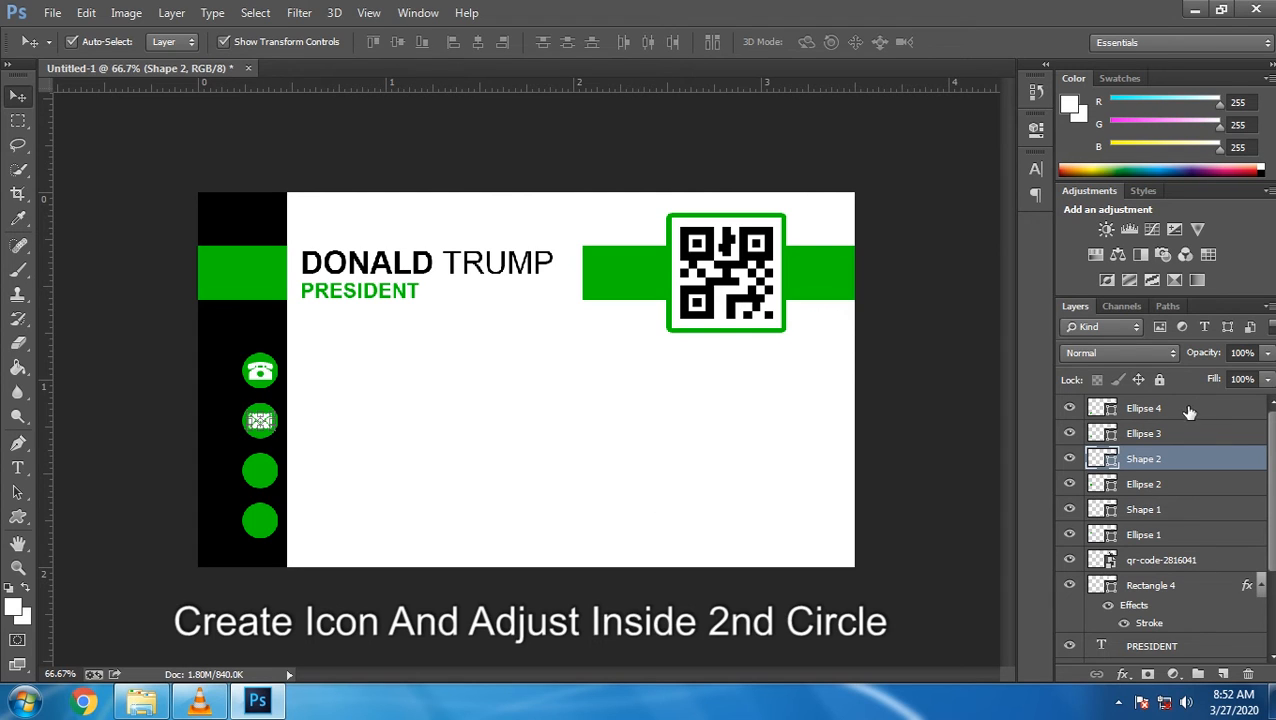
pyautogui.click(1152, 437)
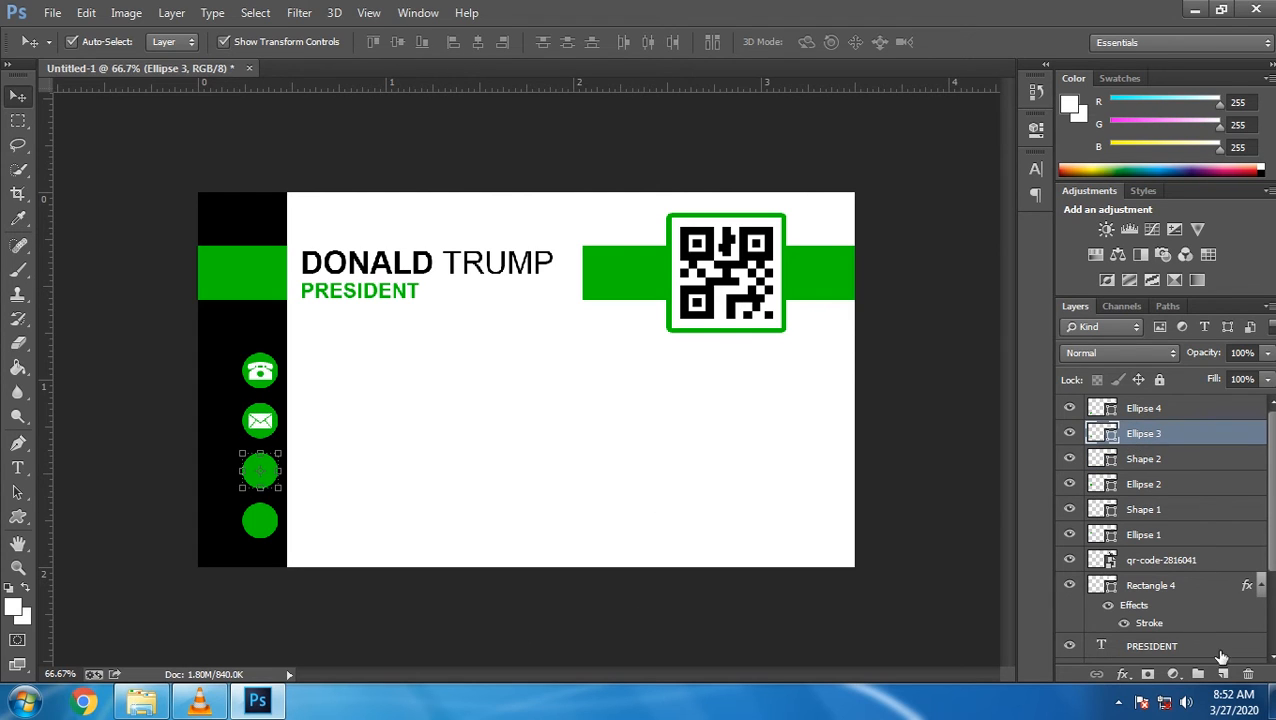
# Add a new layer above the third circle and load the Web custom shape set
pyautogui.click(1222, 674)
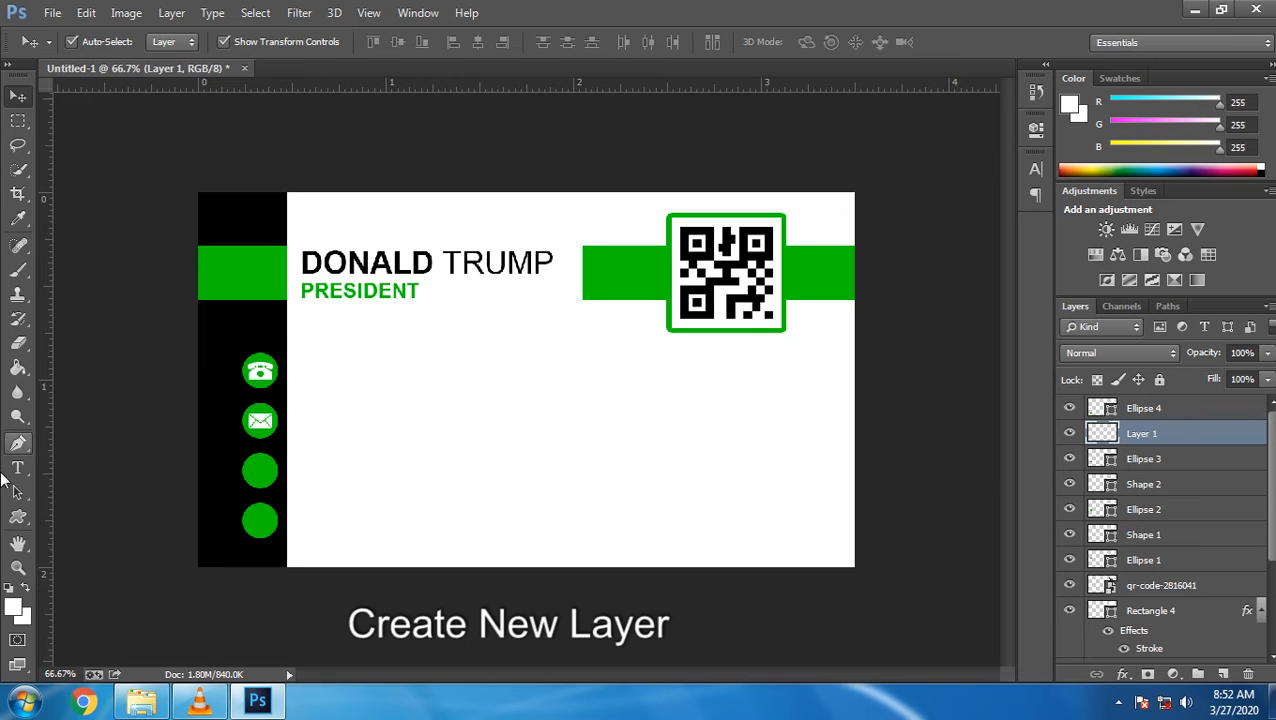
pyautogui.click(17, 516)
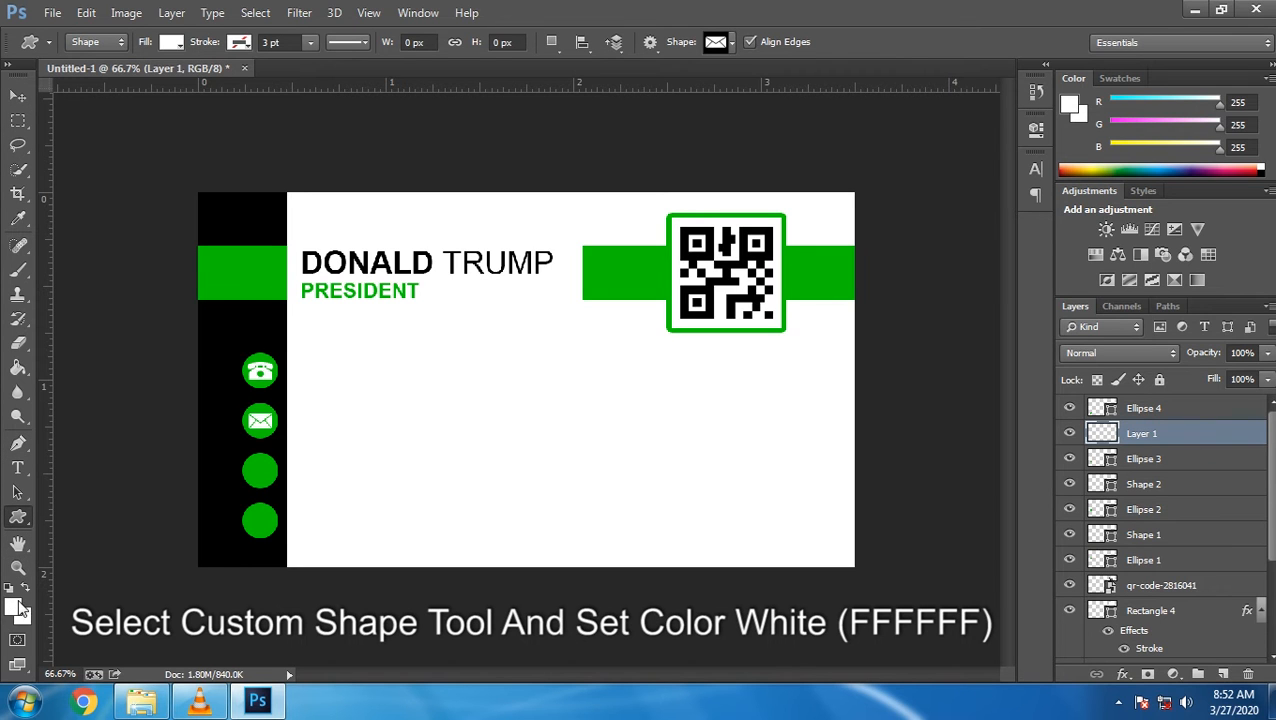
pyautogui.click(733, 42)
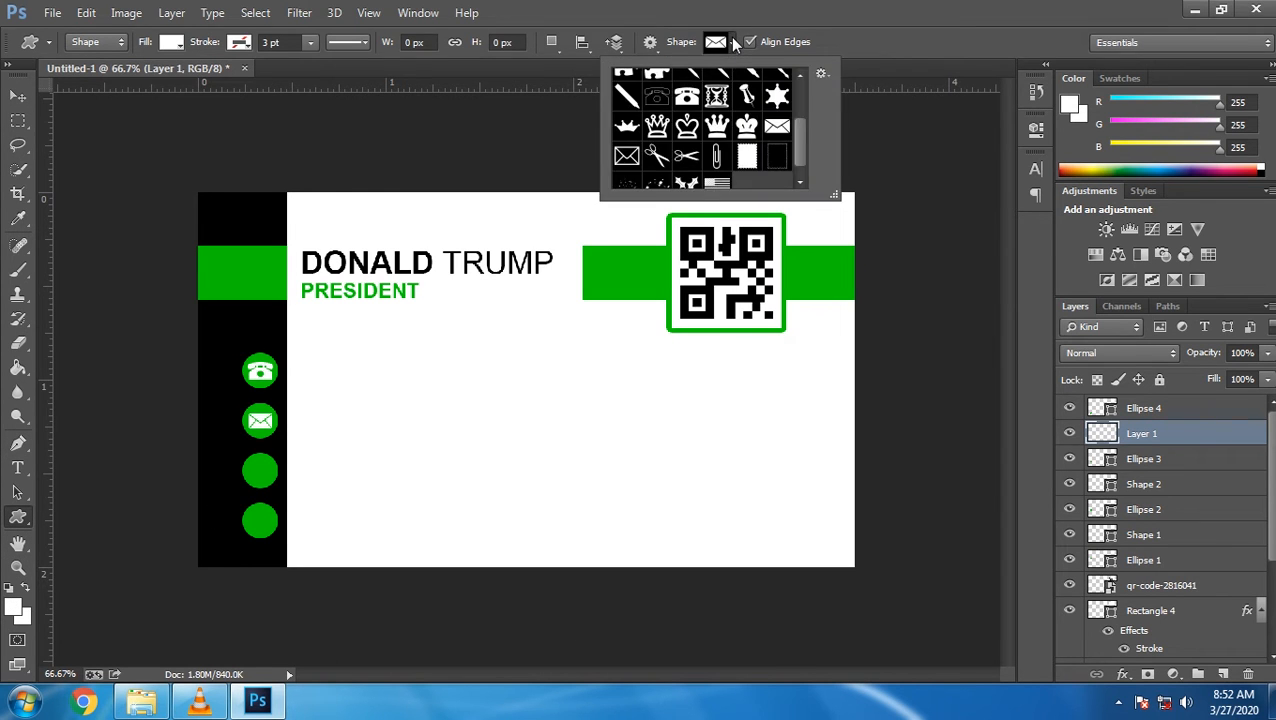
pyautogui.moveTo(855, 227); pyautogui.dragTo(860, 262)
pyautogui.click(899, 108)
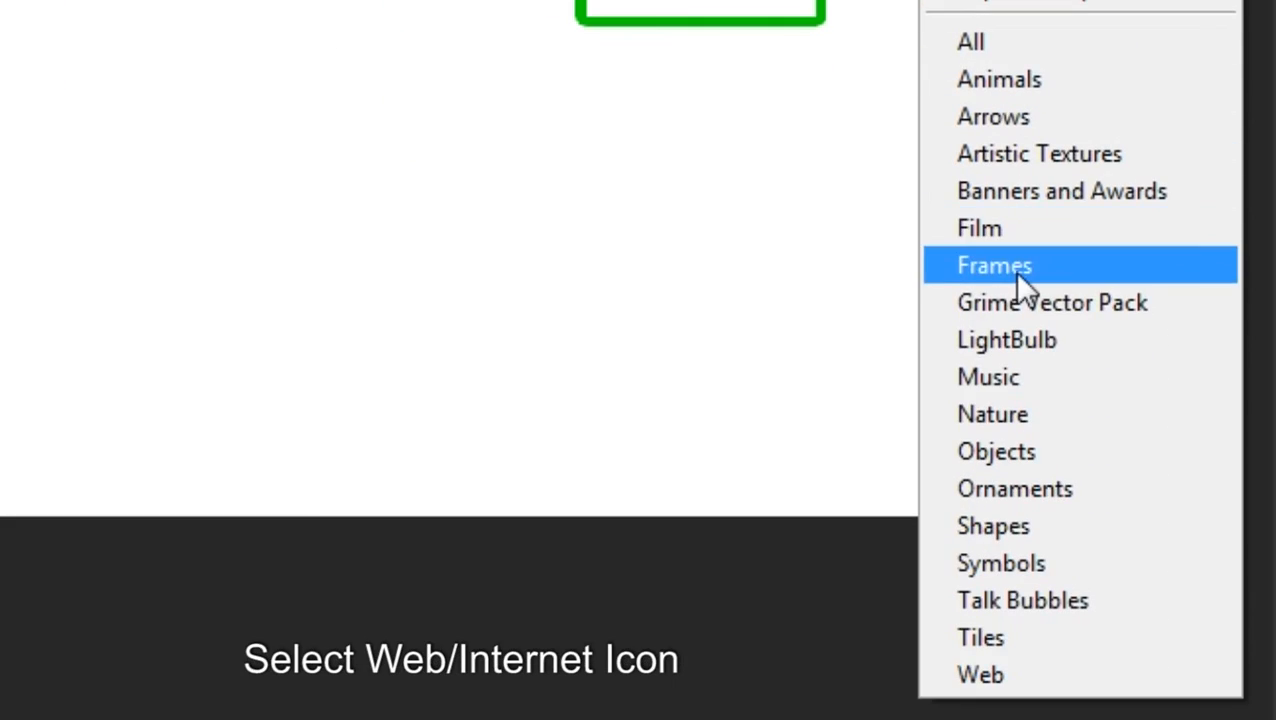
pyautogui.click(998, 676)
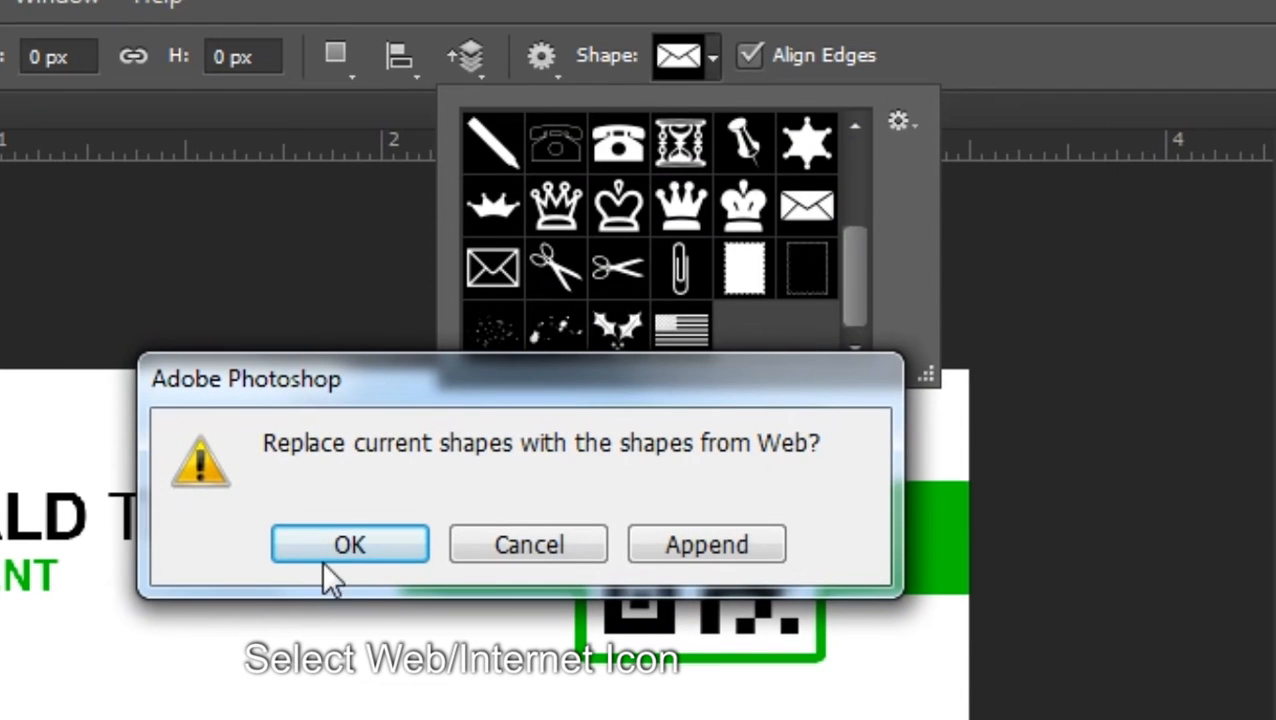
pyautogui.click(342, 548)
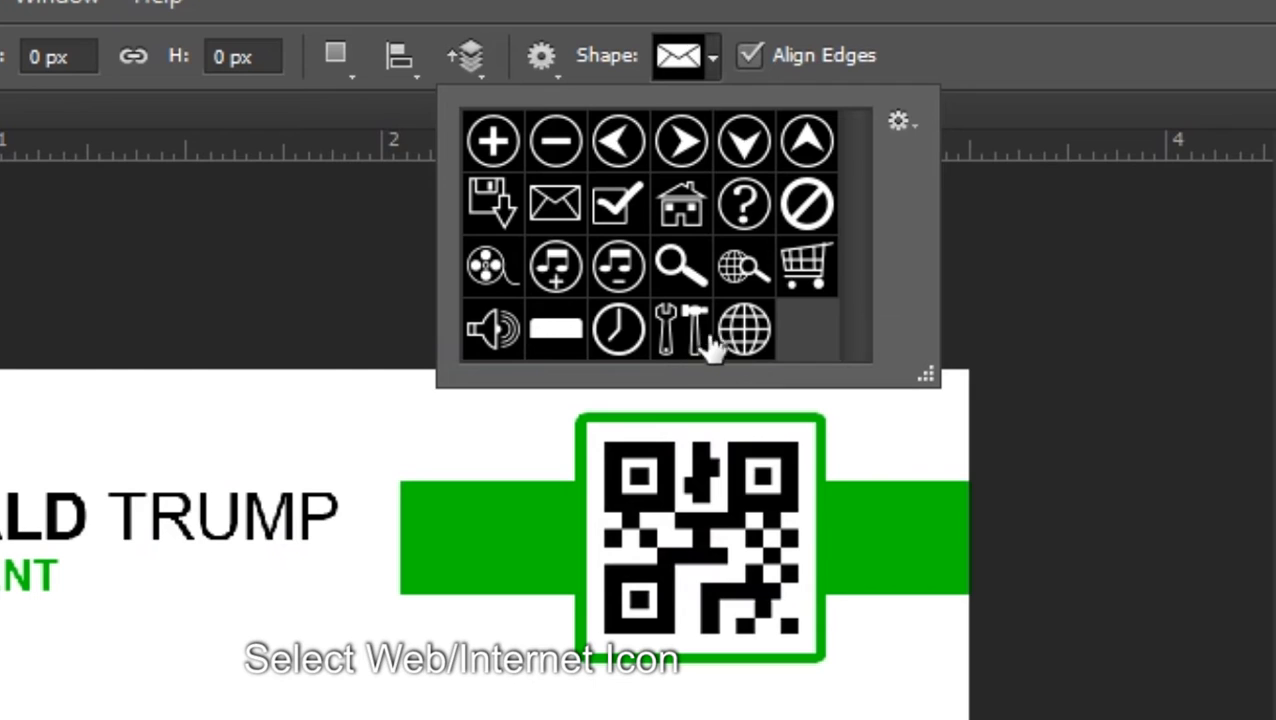
# Draw the white globe shape over the third circle and start transforming it
pyautogui.click(738, 338)
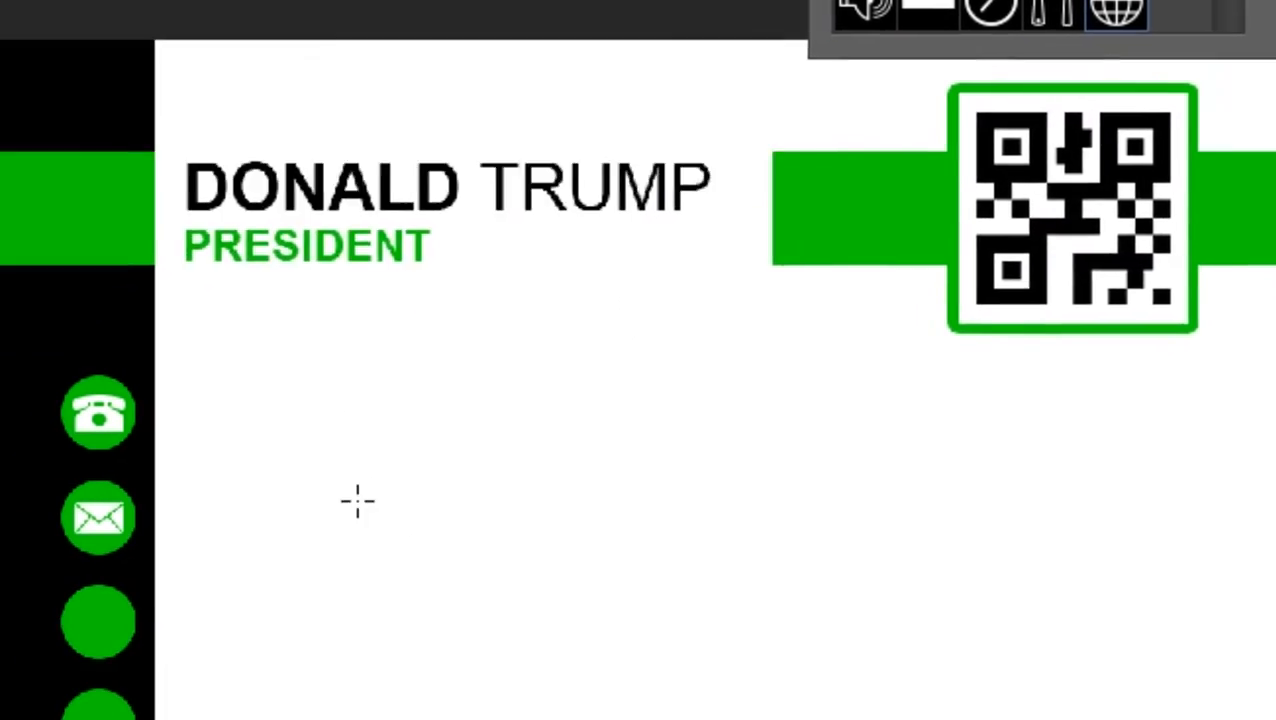
pyautogui.moveTo(75, 611); pyautogui.dragTo(129, 671)
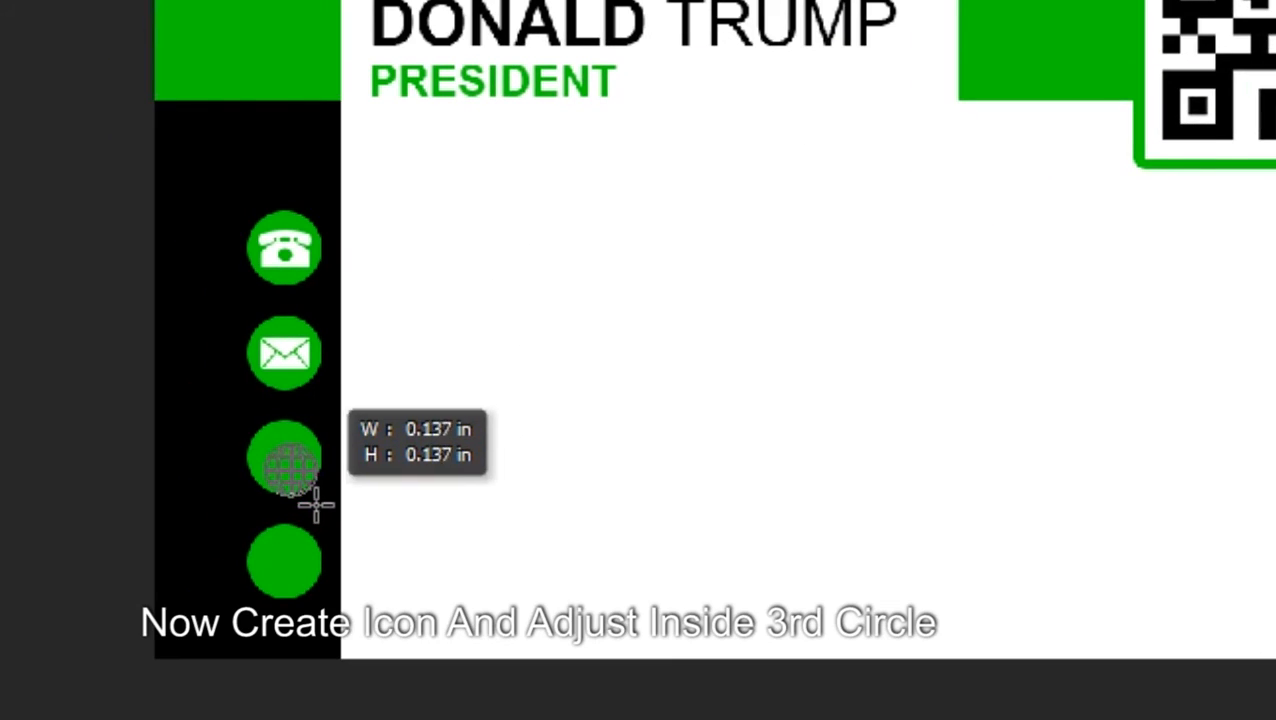
pyautogui.moveTo(315, 507); pyautogui.dragTo(317, 505)
pyautogui.hotkey('ctrl', 't')
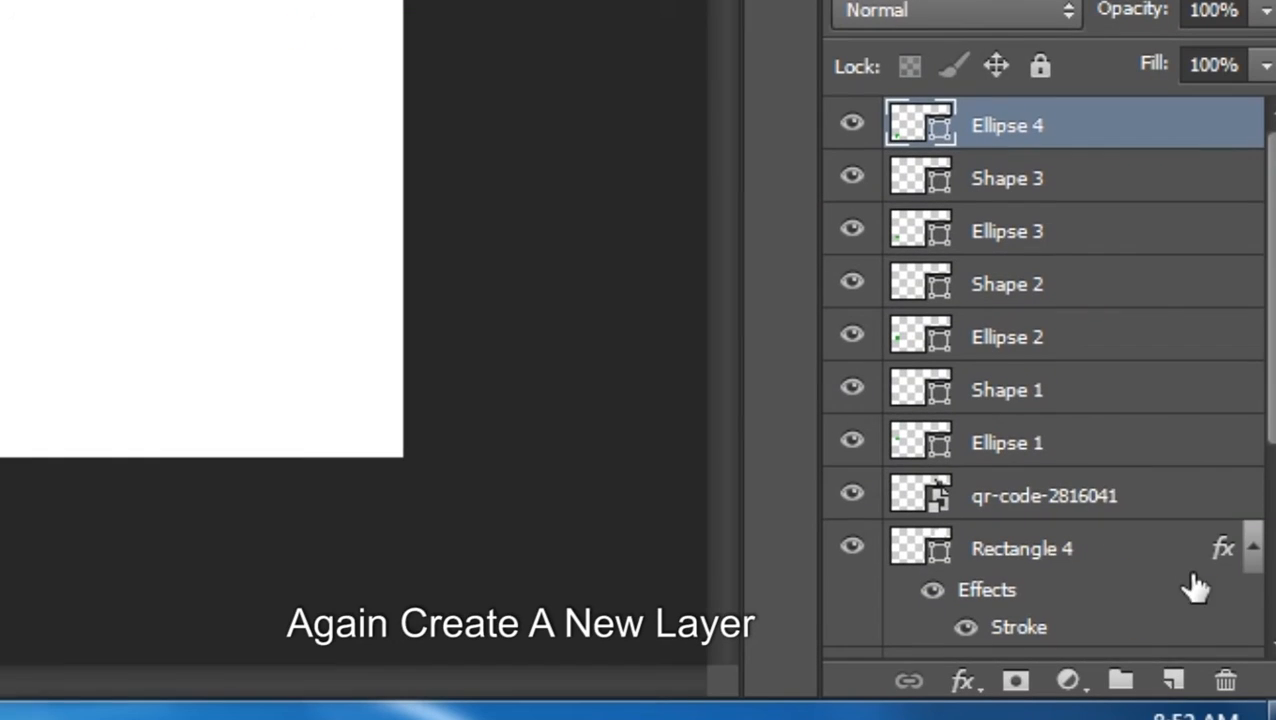
# Draw a white house custom shape on a new layer inside the fourth green circle
pyautogui.click(1174, 681)
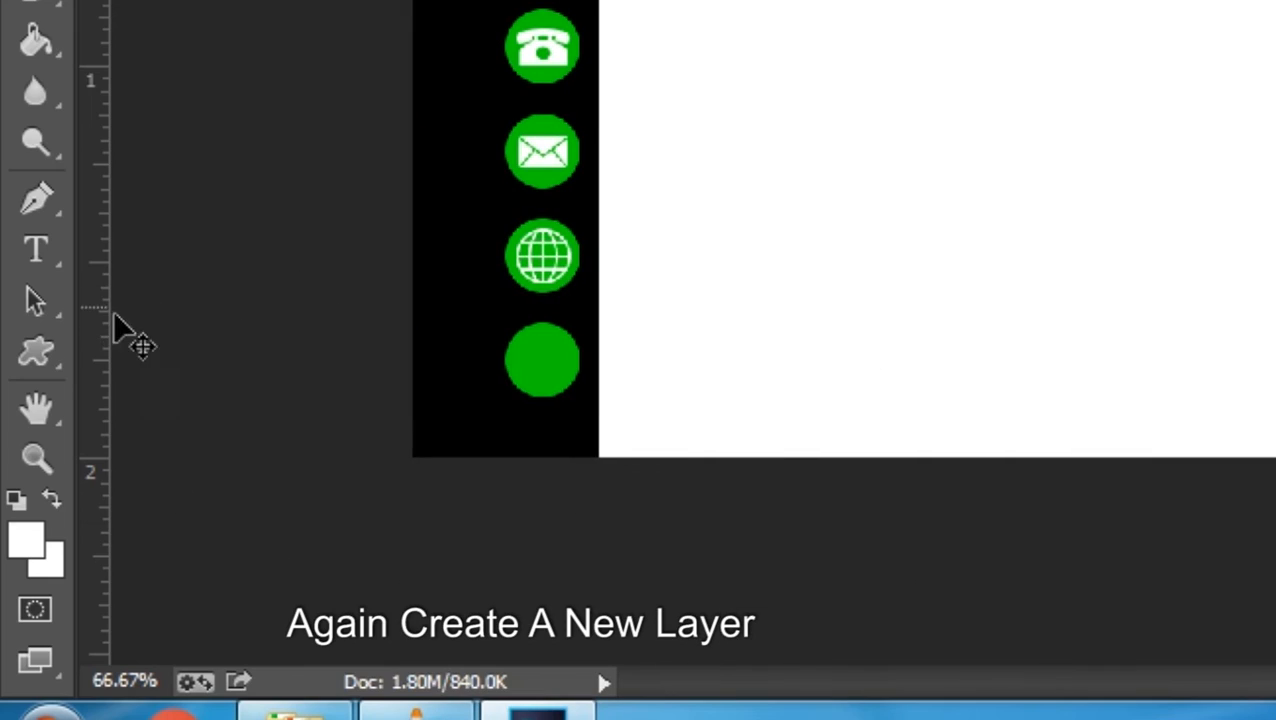
pyautogui.click(40, 354)
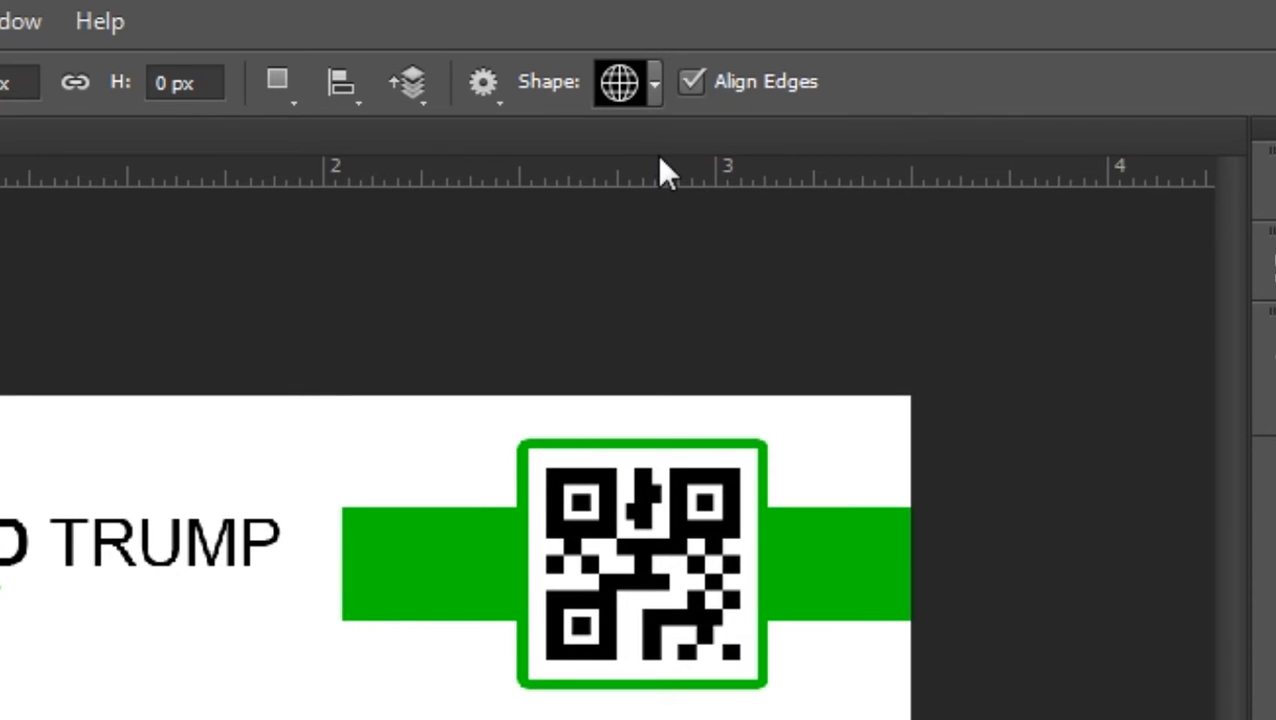
pyautogui.click(655, 100)
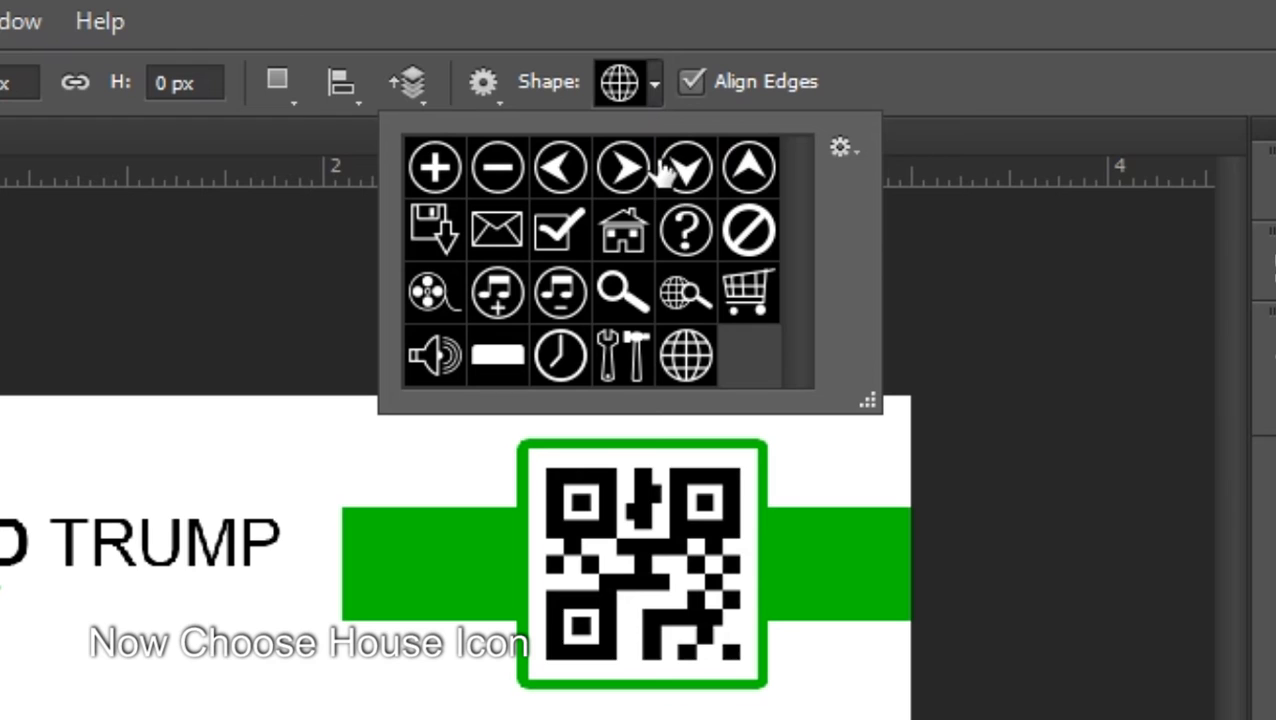
pyautogui.click(624, 248)
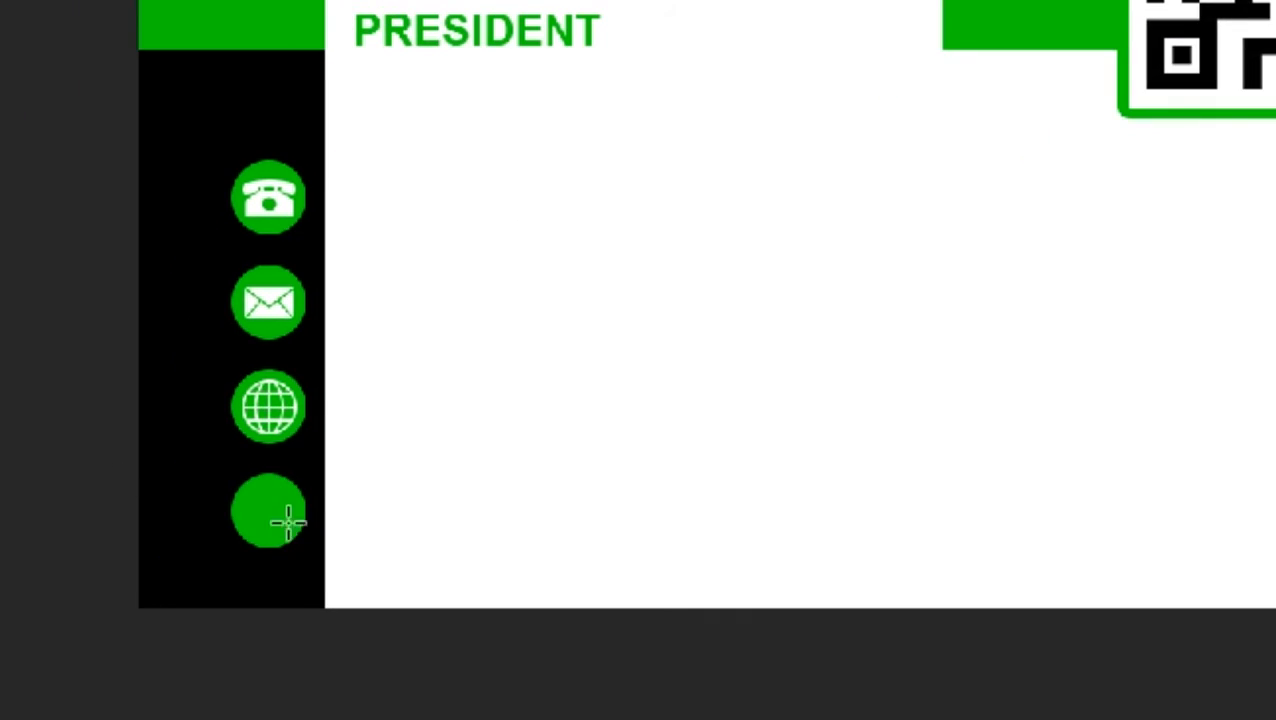
pyautogui.moveTo(255, 494); pyautogui.dragTo(299, 541)
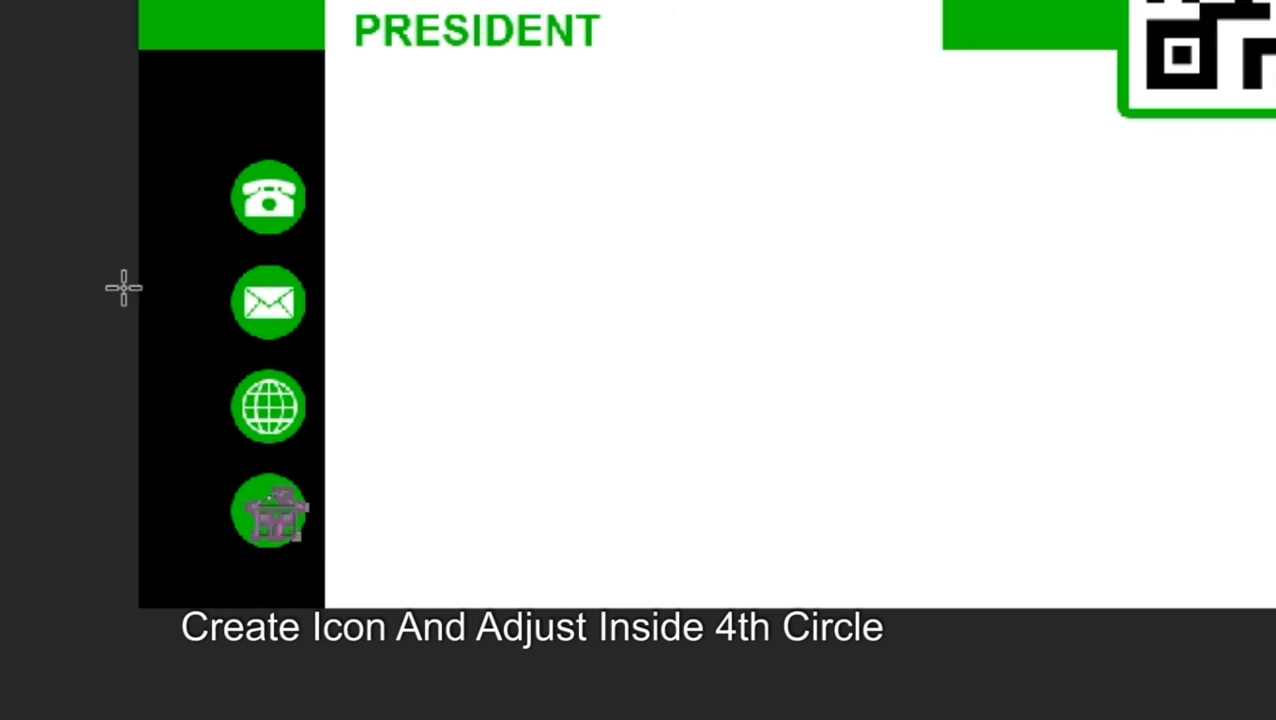
pyautogui.hotkey('ctrl', 'd')
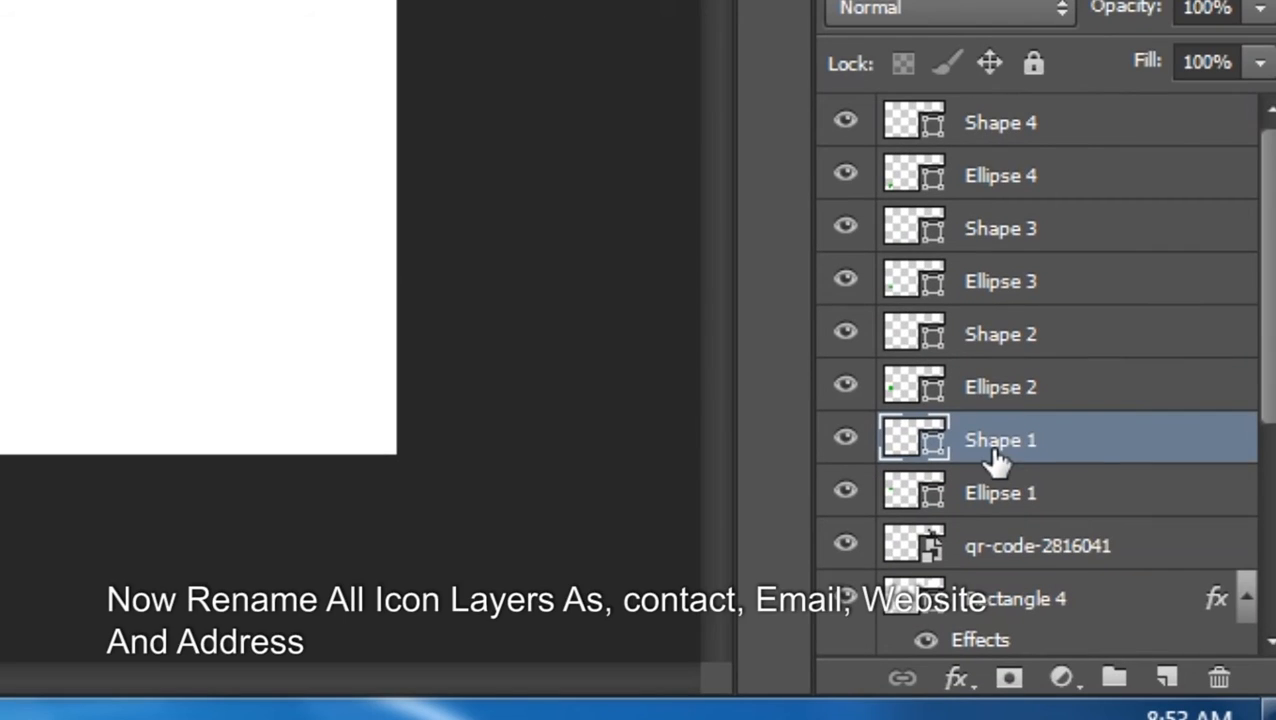
# Rename Shape 1–4 to CONTACT, EMAIL, WEBSITE and ADDRESS, then select CONTACT
pyautogui.doubleClick(997, 442)
pyautogui.write('cONTACT')
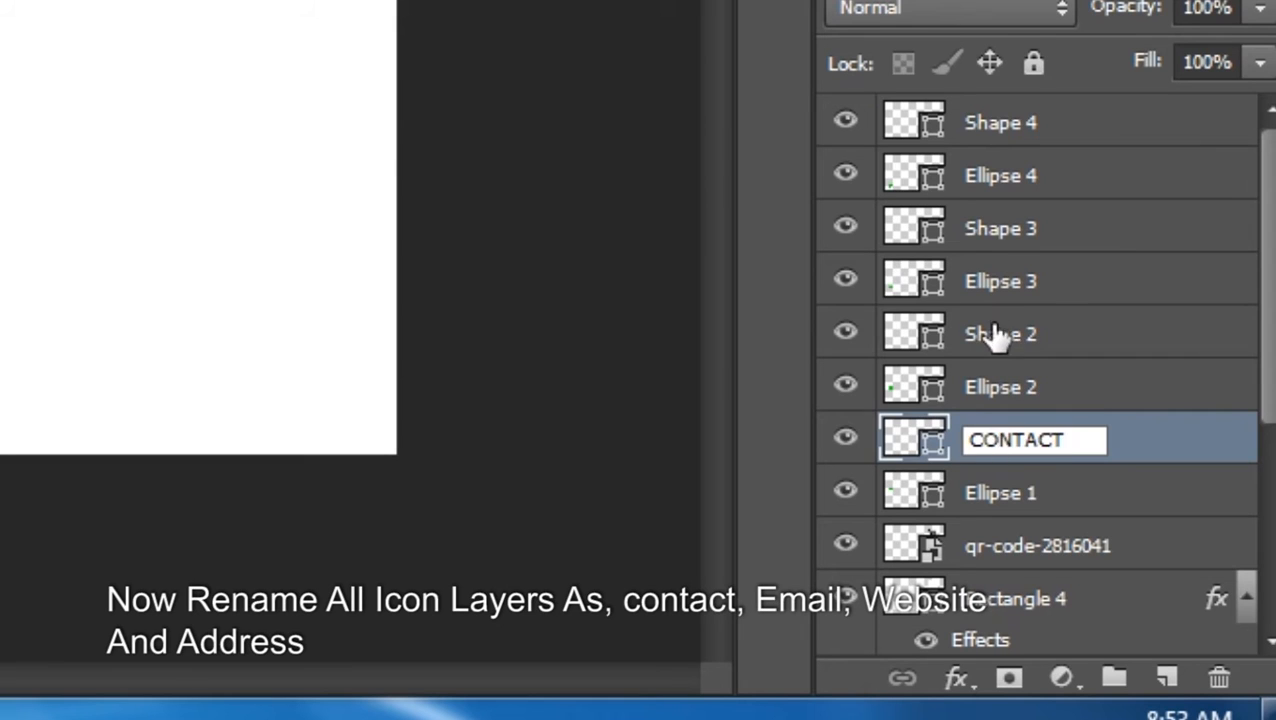
pyautogui.doubleClick(997, 335)
pyautogui.write('EMAIL')
pyautogui.doubleClick(997, 229)
pyautogui.write('WEBSITE')
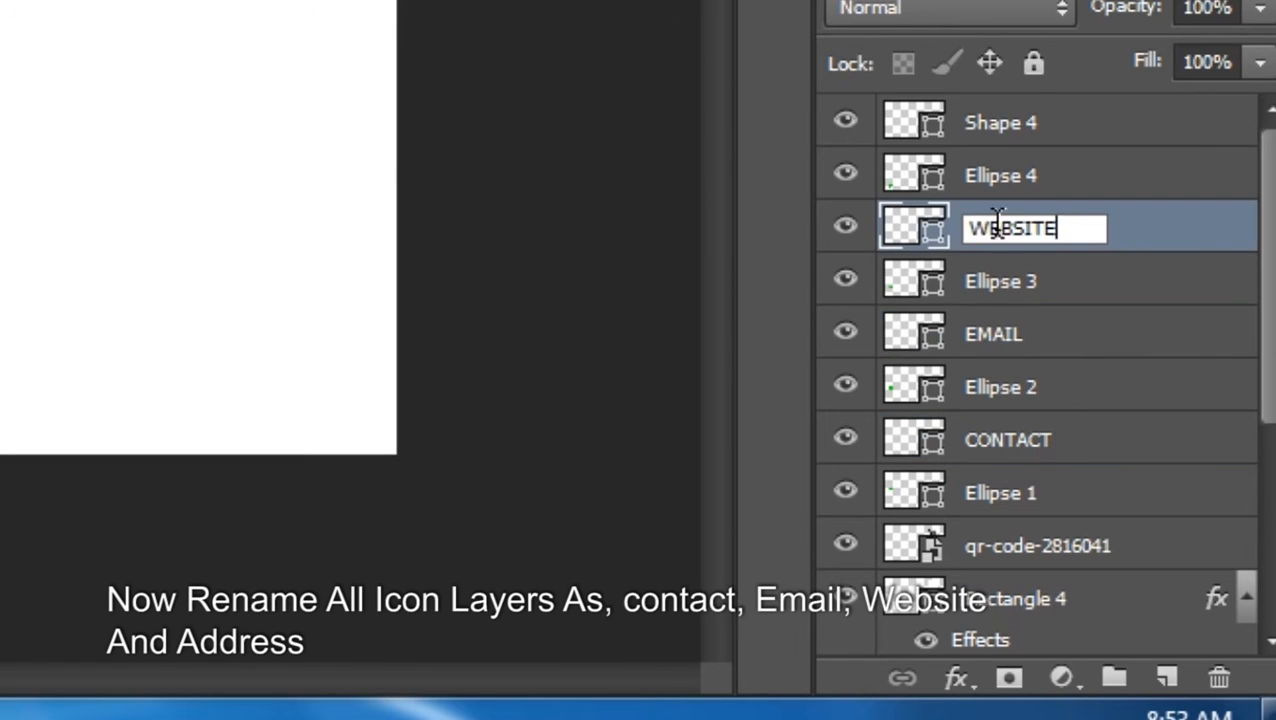
pyautogui.doubleClick(997, 122)
pyautogui.write('ADDRESS')
pyautogui.press('Return')
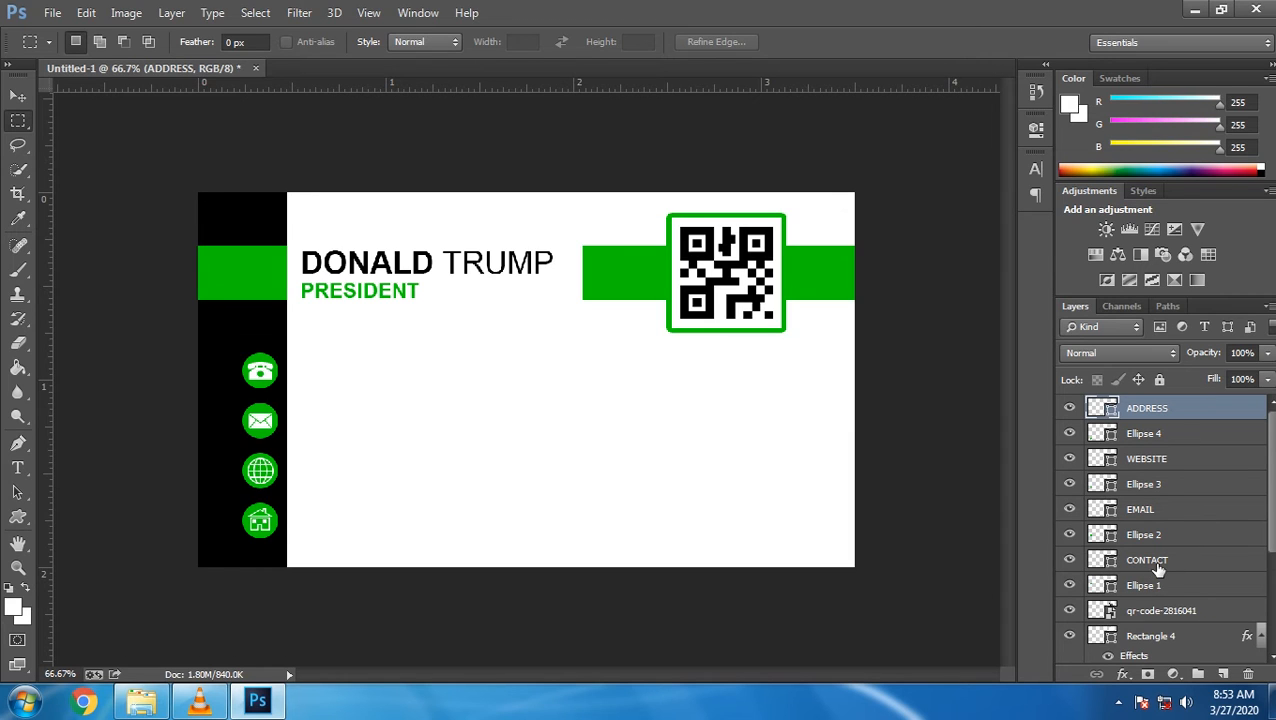
pyautogui.click(1150, 566)
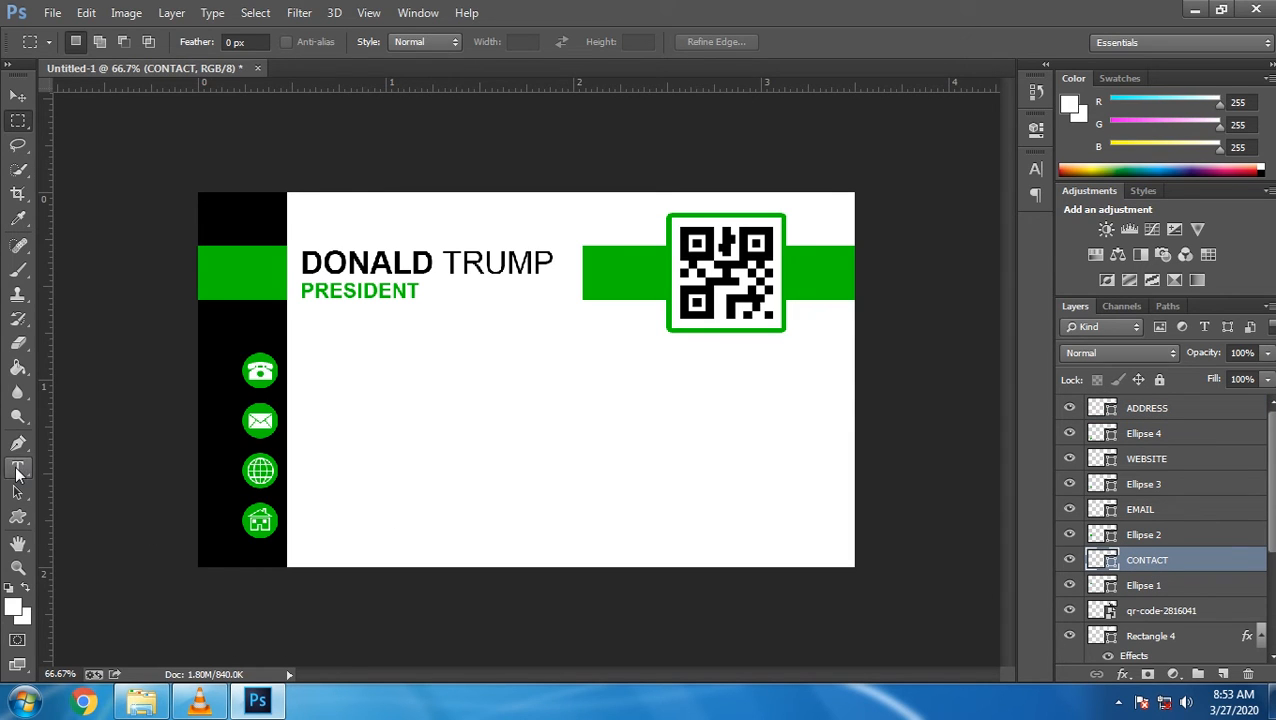
# Select the Type tool and set the font size to 7 pt
pyautogui.click(17, 468)
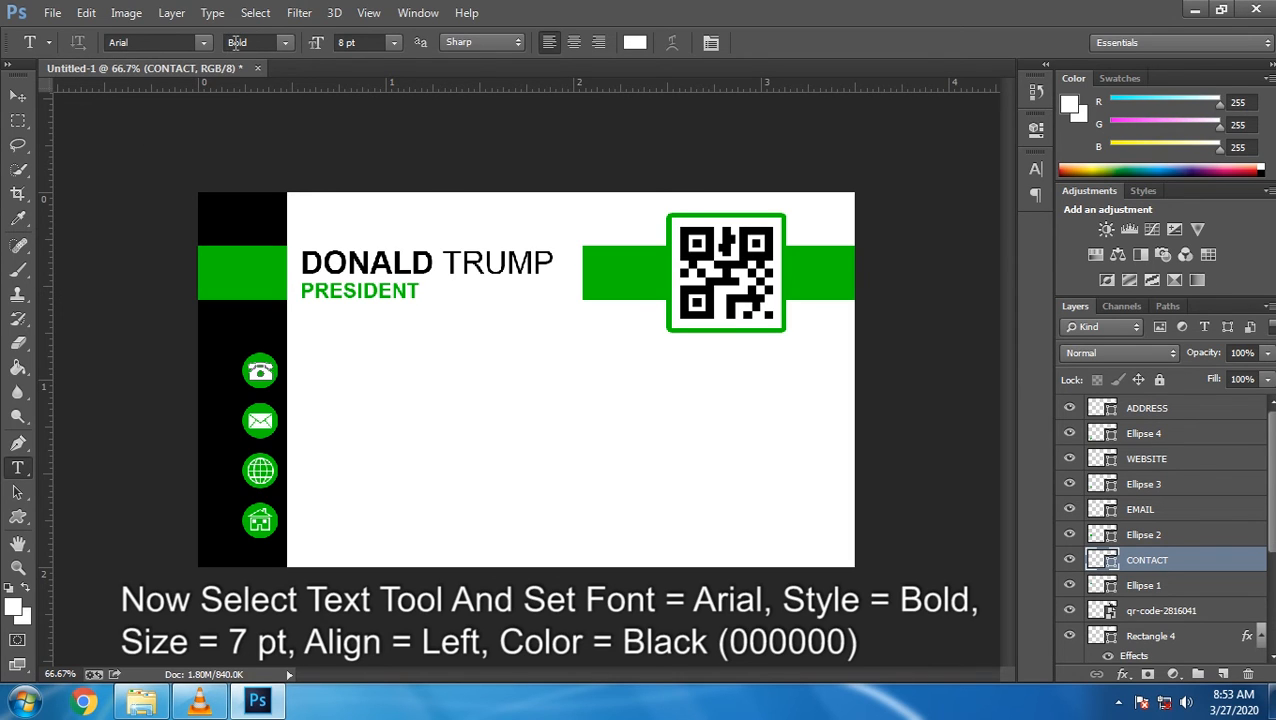
pyautogui.click(395, 47)
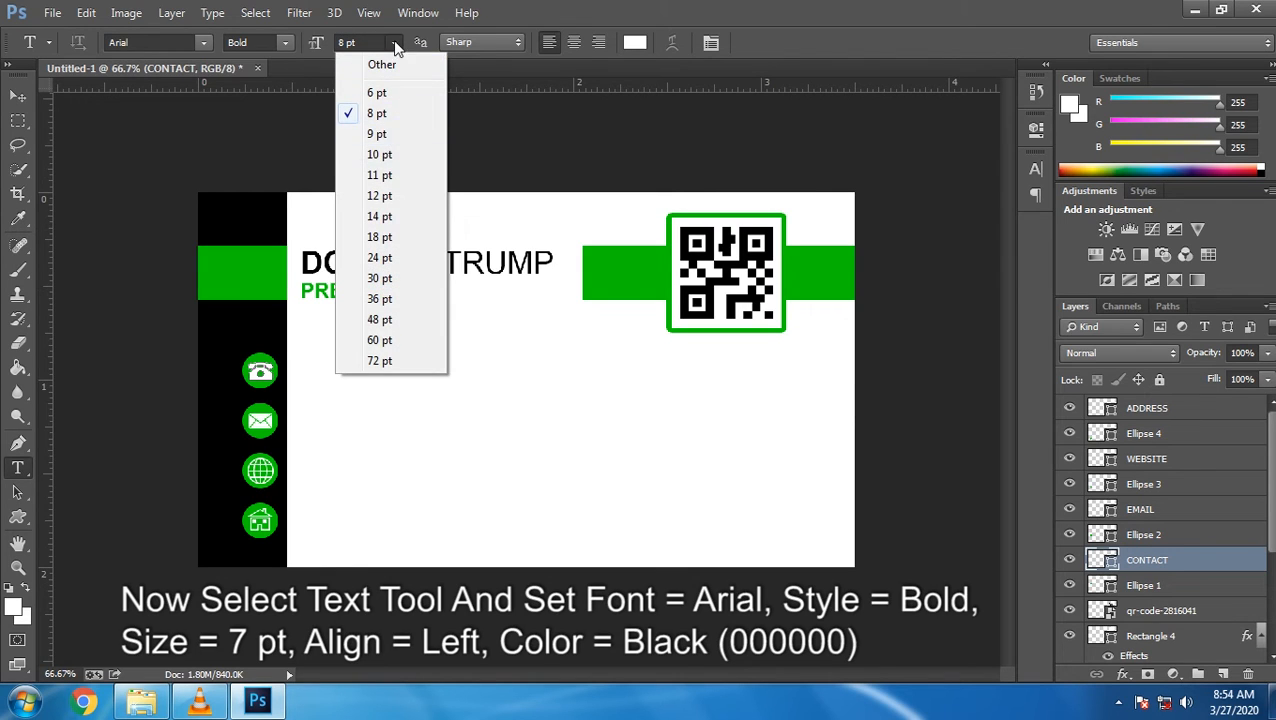
pyautogui.click(346, 43)
pyautogui.doubleClick(346, 43)
pyautogui.write('7')
pyautogui.click(396, 43)
pyautogui.click(400, 44)
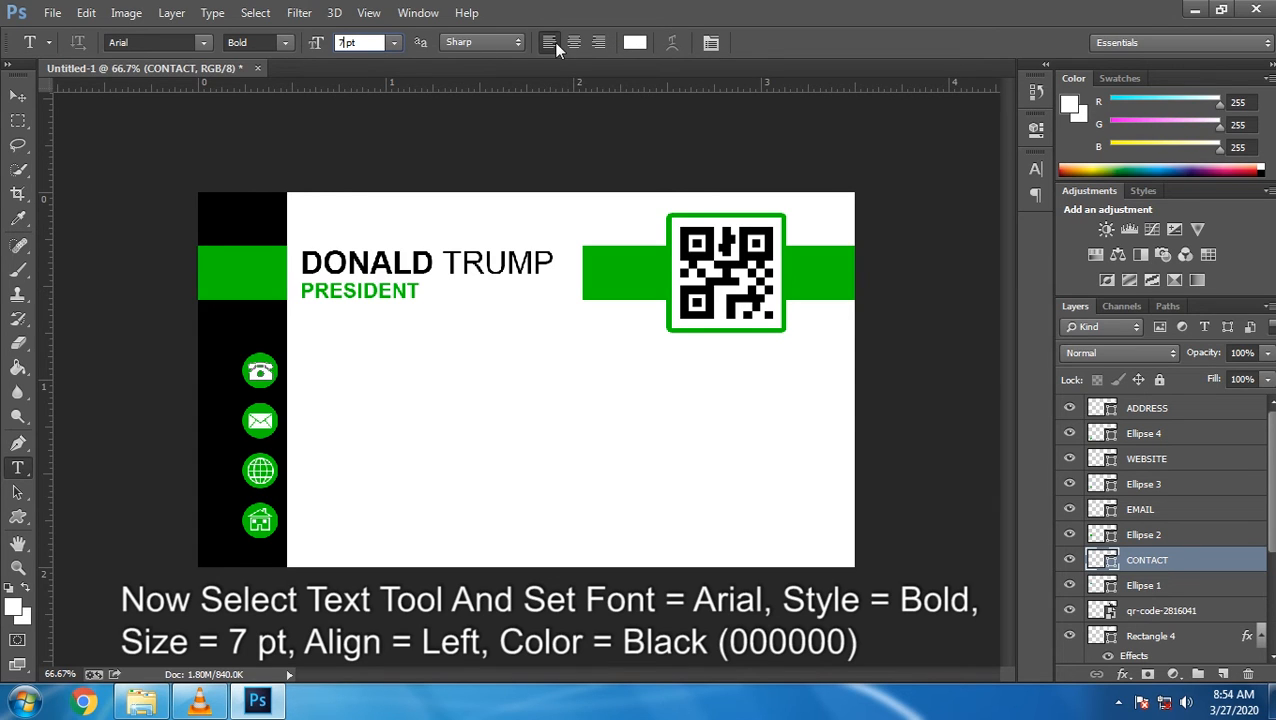
# Set the text colour to 000000 black and type the contact phone number beside the phone icon
pyautogui.click(635, 42)
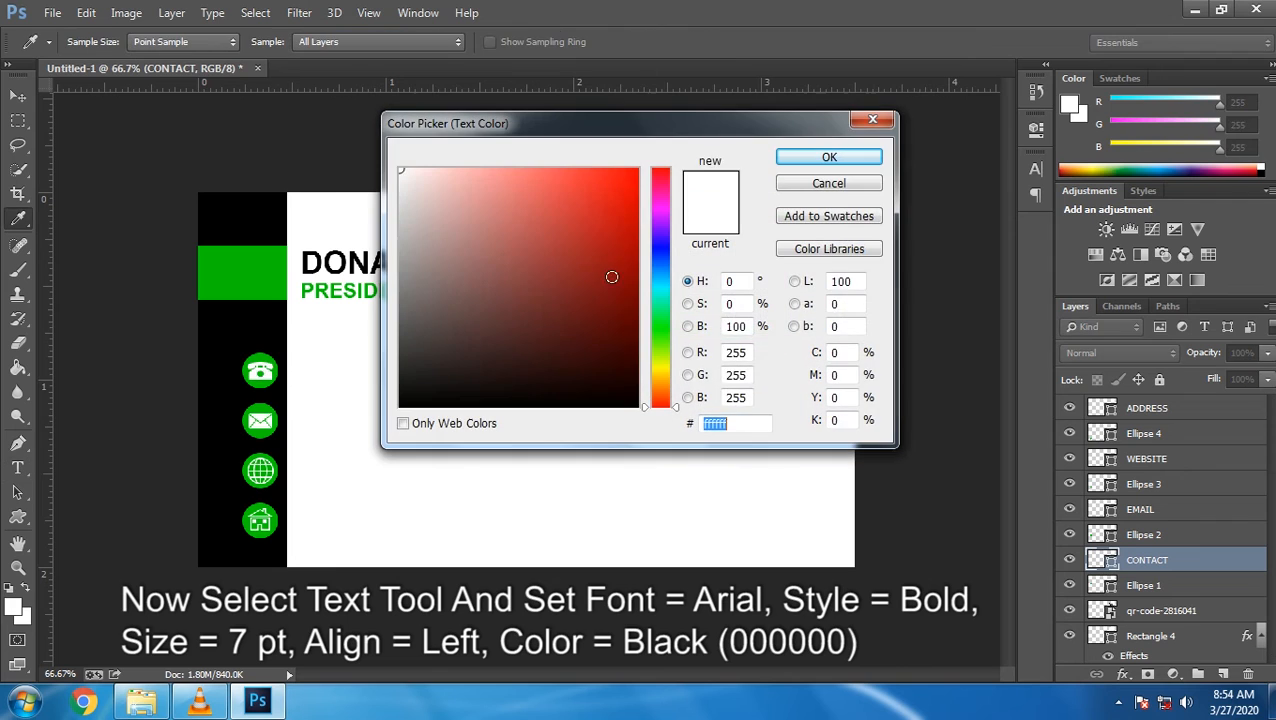
pyautogui.write('000000')
pyautogui.click(850, 158)
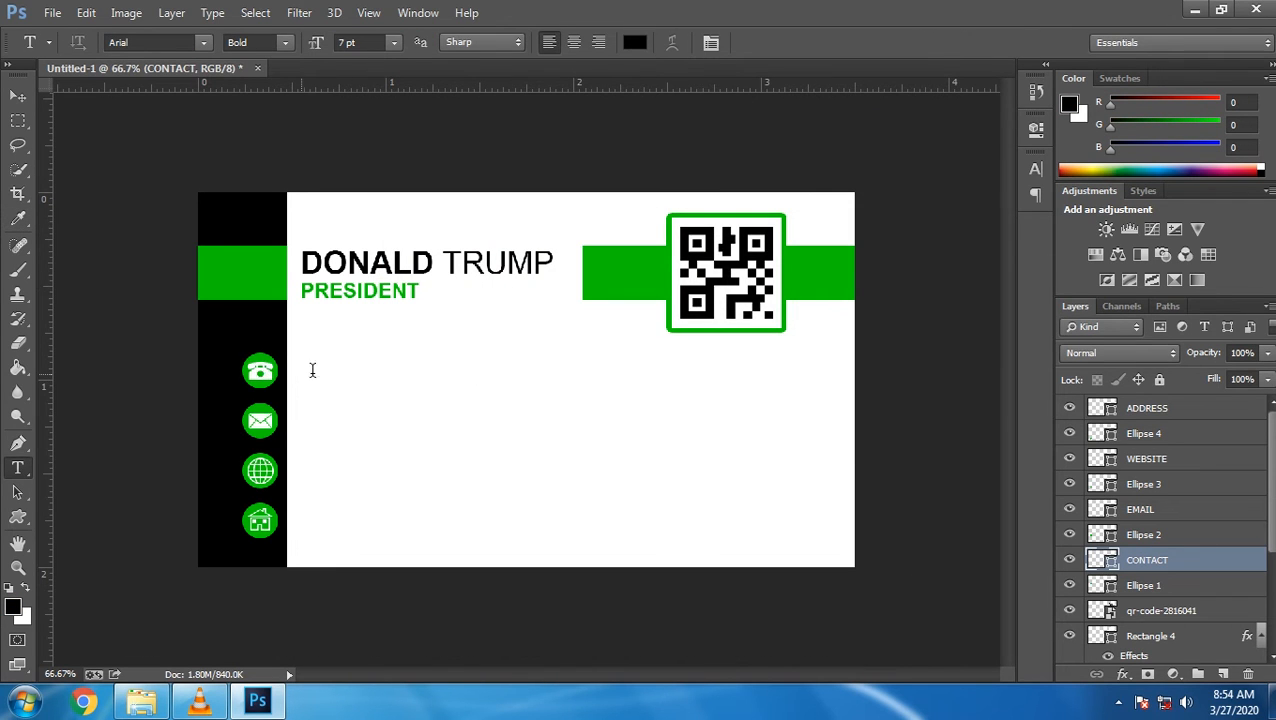
pyautogui.click(301, 371)
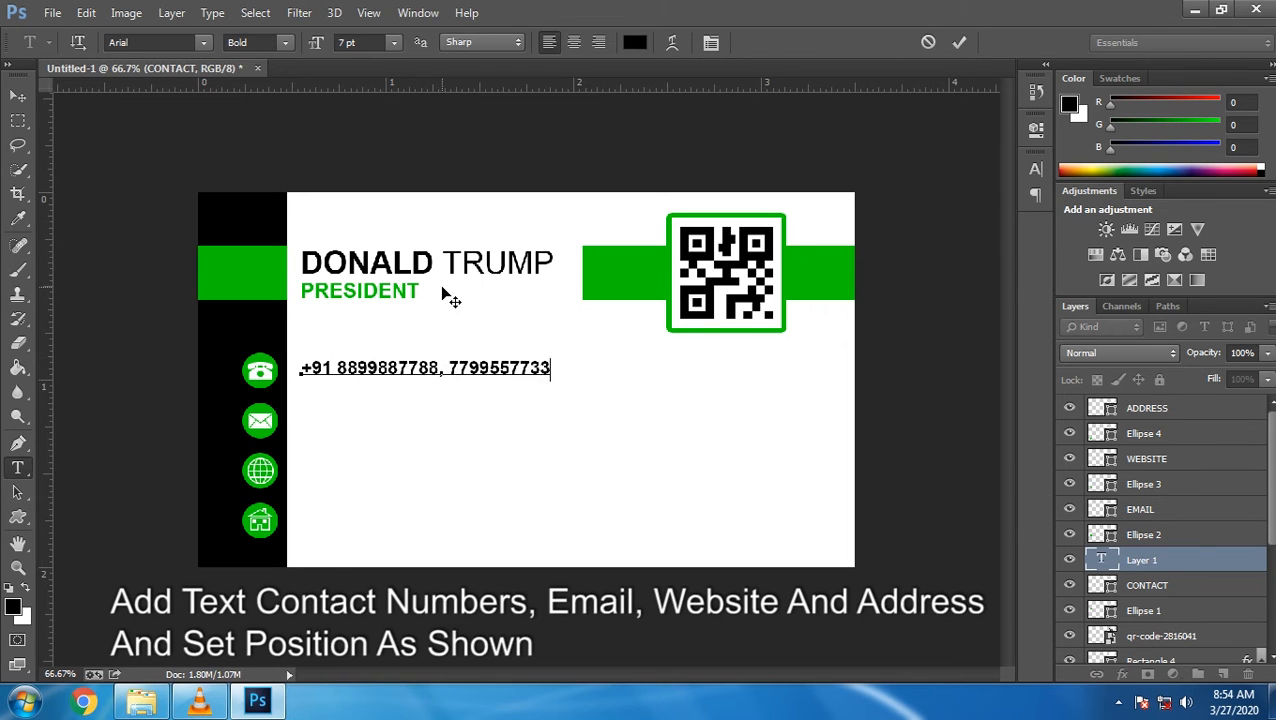
# Commit the phone text and align it vertically with the first round icon
pyautogui.hotkey('ctrl', 'Return')
pyautogui.press('v')
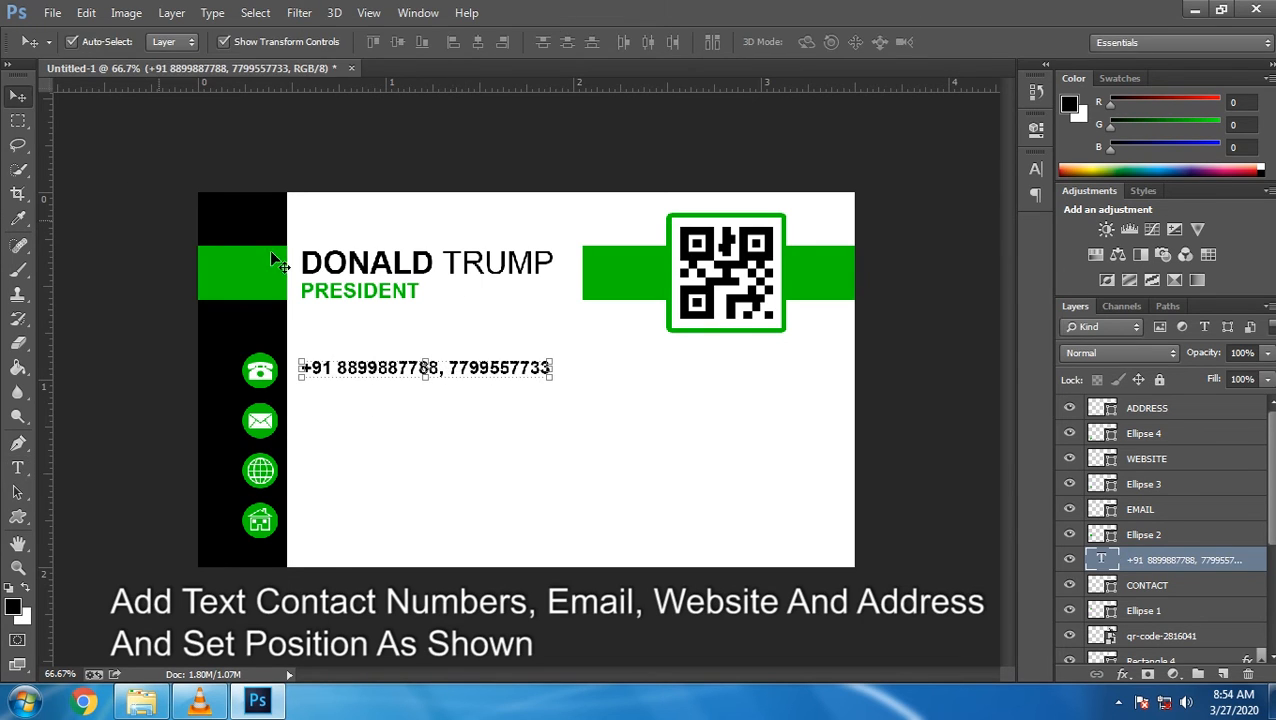
pyautogui.keyDown('ctrl'); pyautogui.click(1098, 613); pyautogui.keyUp('ctrl')
pyautogui.click(400, 41)
pyautogui.hotkey('ctrl', 'd')
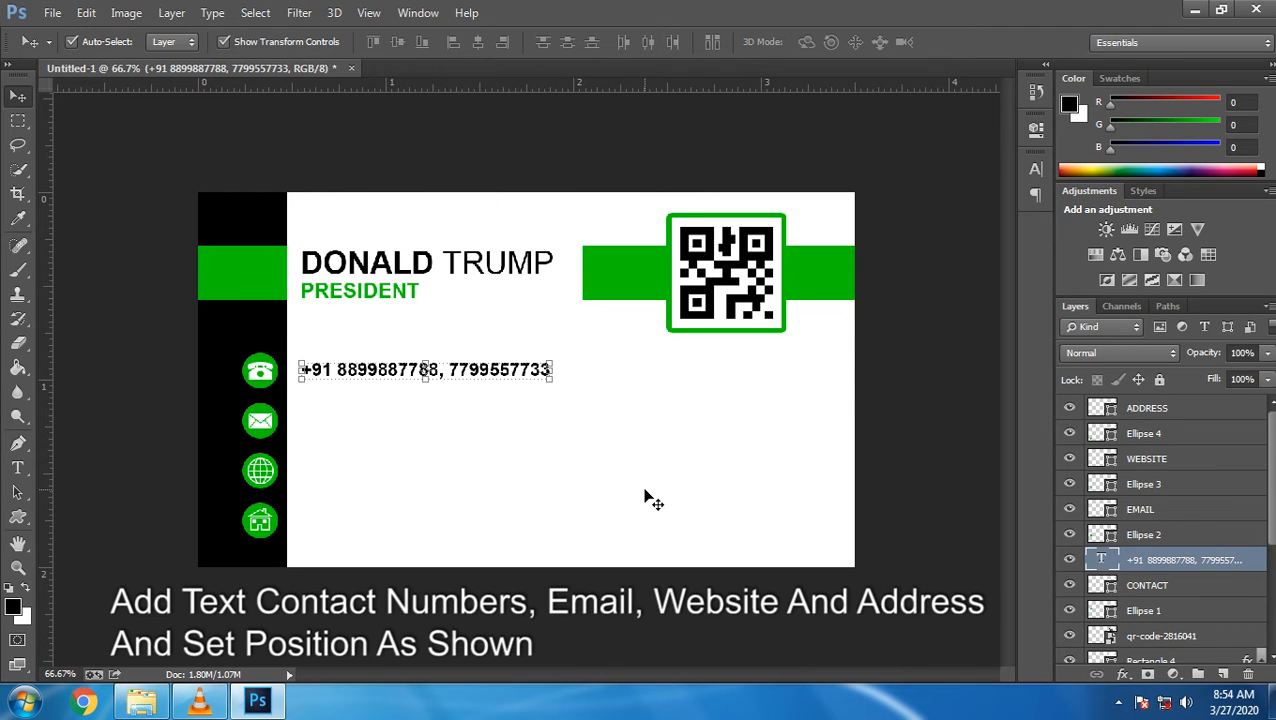
# Duplicate the phone line downward and replace its text with the contact e-mail address
pyautogui.hotkey('ctrl', 'j')
pyautogui.hotkey('shift', 'Down')
pyautogui.hotkey('shift', 'Down')
pyautogui.hotkey('shift', 'Down')
pyautogui.hotkey('shift', 'Down')
pyautogui.hotkey('shift', 'Down')
pyautogui.hotkey('shift', 'Down')
pyautogui.hotkey('shift', 'Down')
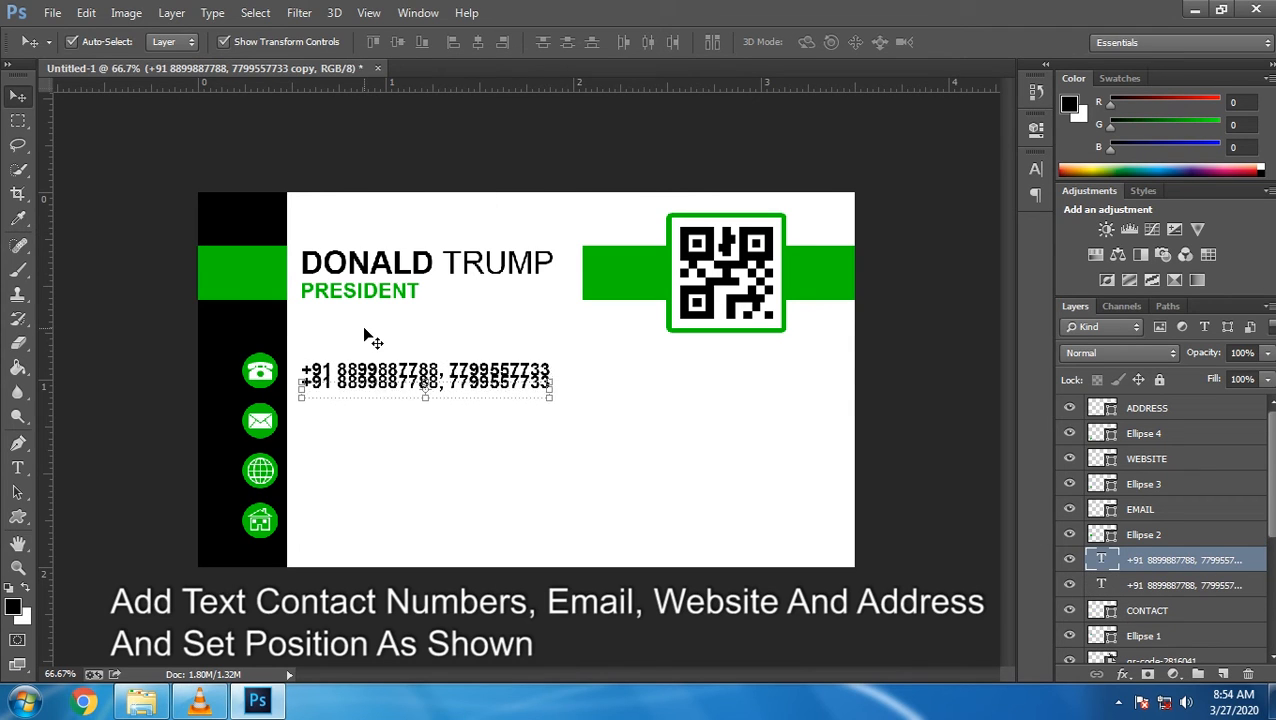
pyautogui.click(17, 469)
pyautogui.tripleClick(419, 419)
pyautogui.write('DEZ')
pyautogui.press('BackSpace')
pyautogui.press('BackSpace')
pyautogui.press('BackSpace')
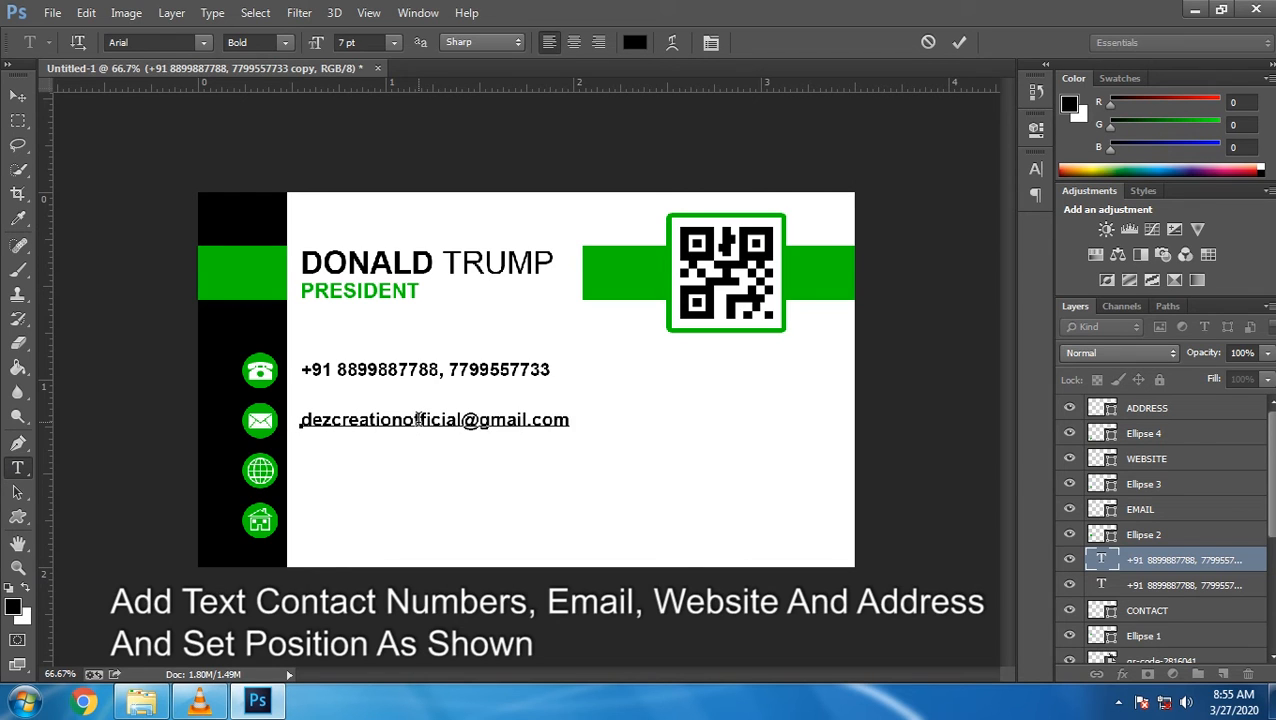
pyautogui.click(959, 42)
pyautogui.click(17, 93)
pyautogui.hotkey('ctrl', 'j')
pyautogui.hotkey('shift', 'Down')
pyautogui.hotkey('shift', 'Down')
pyautogui.hotkey('shift', 'Down')
pyautogui.hotkey('shift', 'Down')
pyautogui.hotkey('shift', 'Down')
pyautogui.hotkey('shift', 'Down')
pyautogui.hotkey('shift', 'Down')
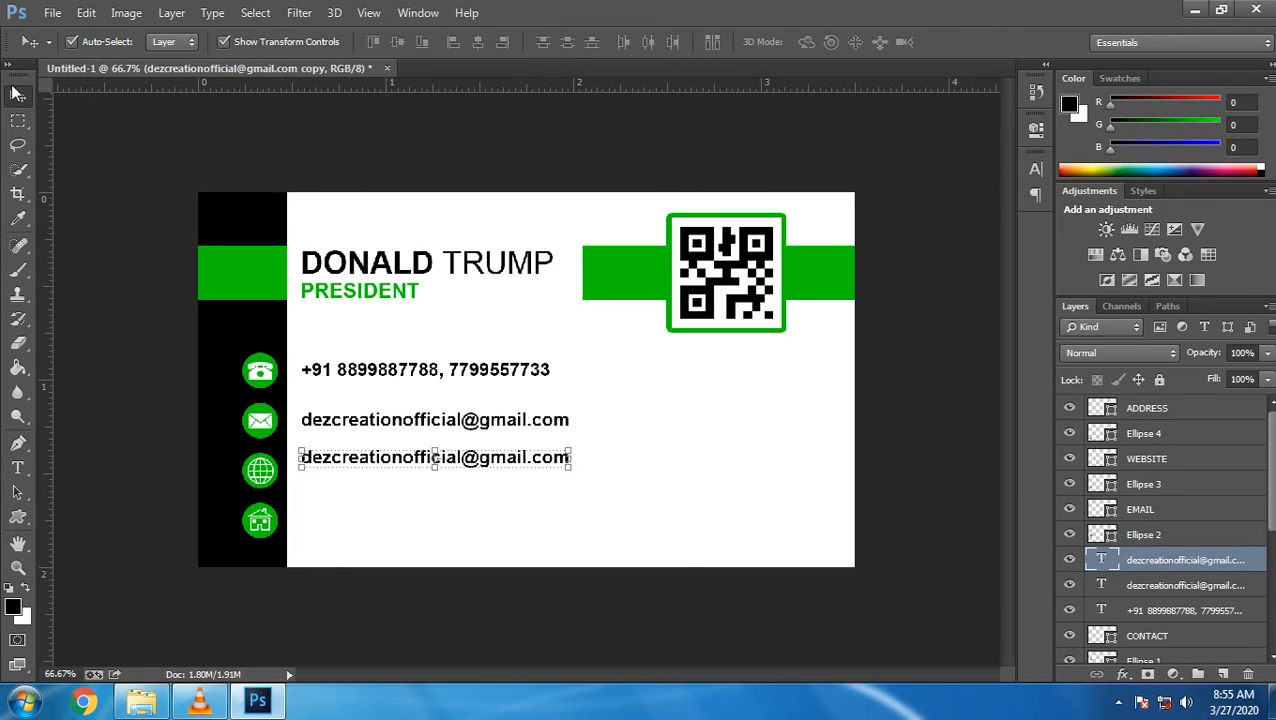
pyautogui.click(17, 469)
pyautogui.tripleClick(395, 472)
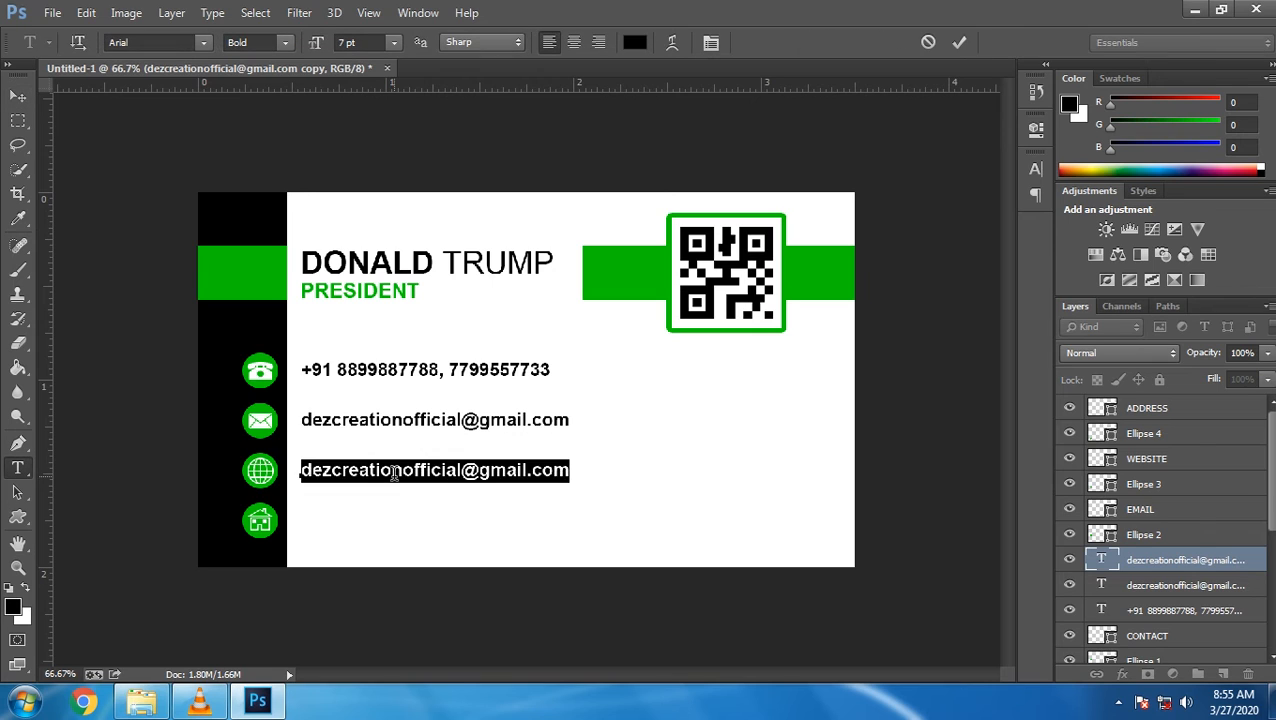
pyautogui.write('https://mywebsite')
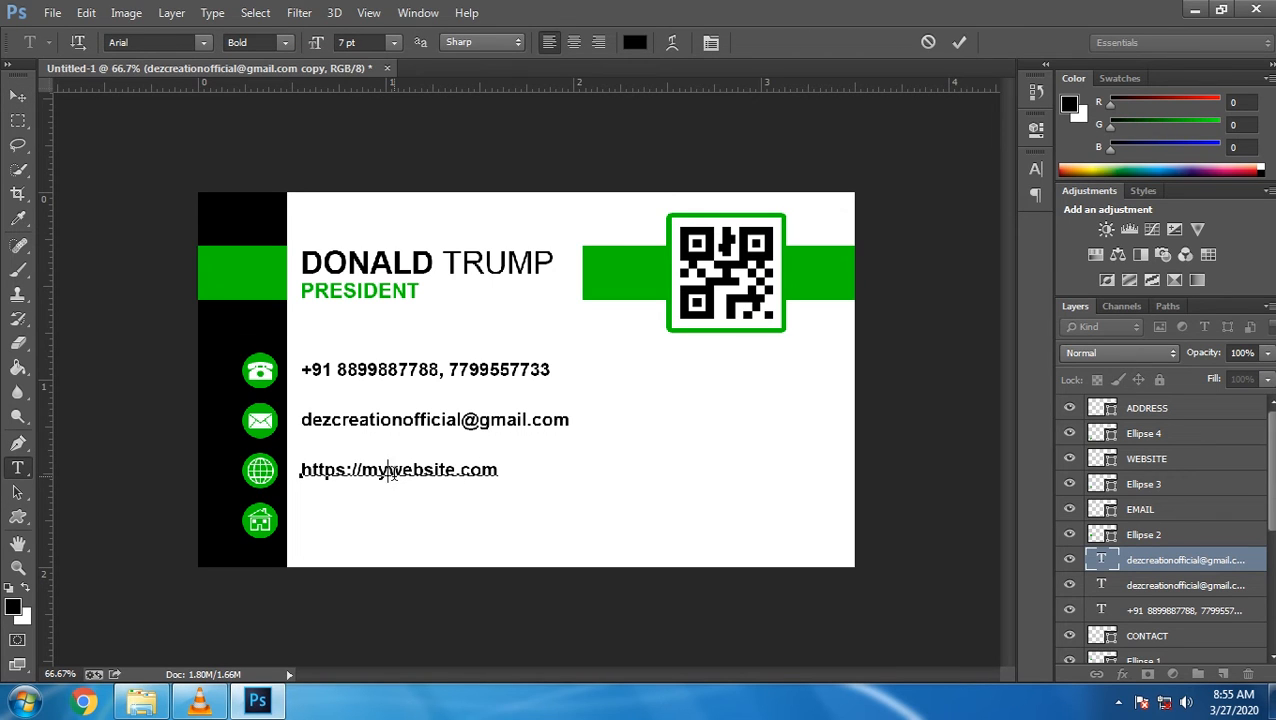
pyautogui.write('www.')
pyautogui.click(959, 42)
# Move a copy down beside the house icon and replace it with the two-line postal address
pyautogui.click(18, 95)
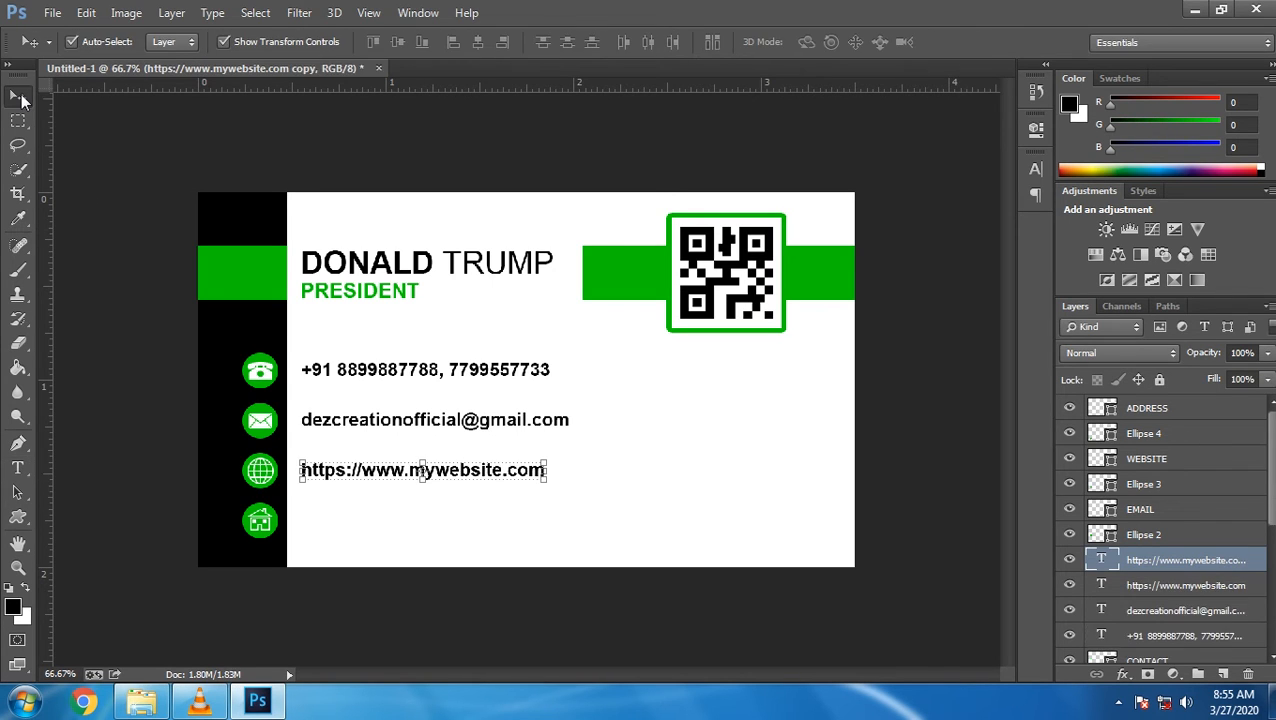
pyautogui.hotkey('shift', 'Down')
pyautogui.hotkey('shift', 'Down')
pyautogui.hotkey('shift', 'Down')
pyautogui.hotkey('shift', 'Down')
pyautogui.hotkey('shift', 'Down')
pyautogui.hotkey('shift', 'Down')
pyautogui.hotkey('shift', 'Down')
pyautogui.hotkey('shift', 'Down')
pyautogui.click(18, 469)
pyautogui.tripleClick(337, 519)
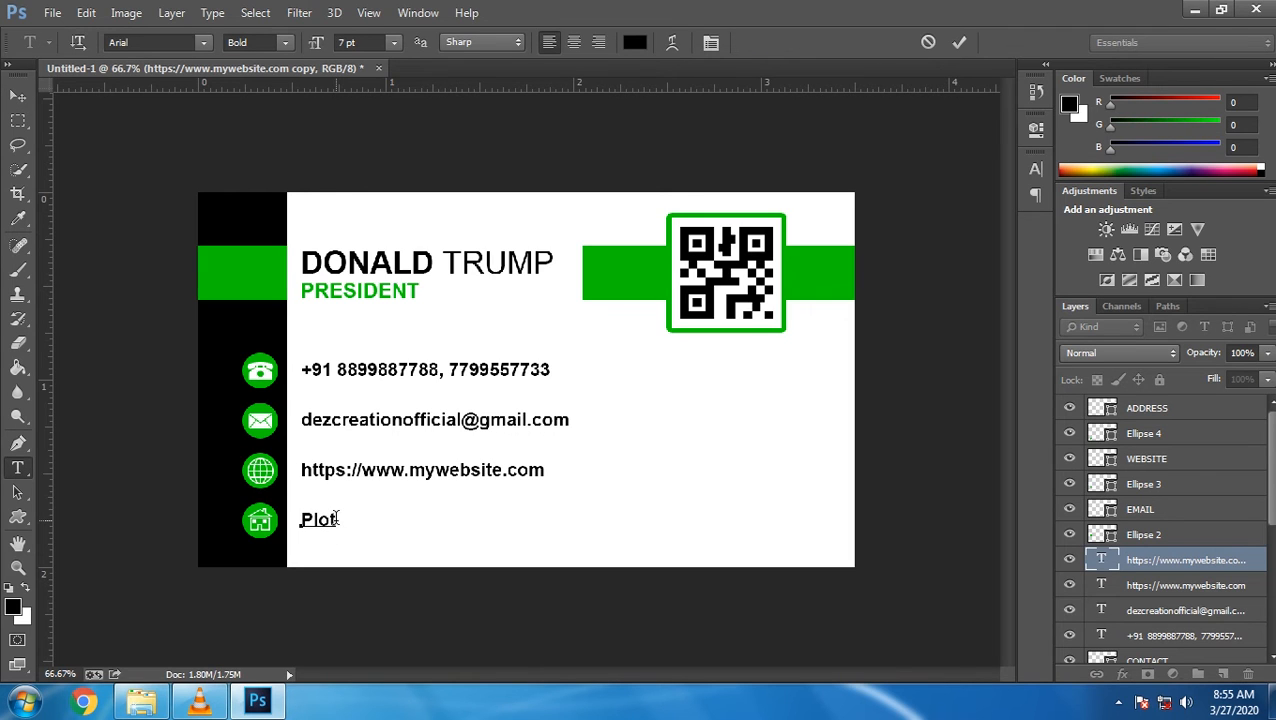
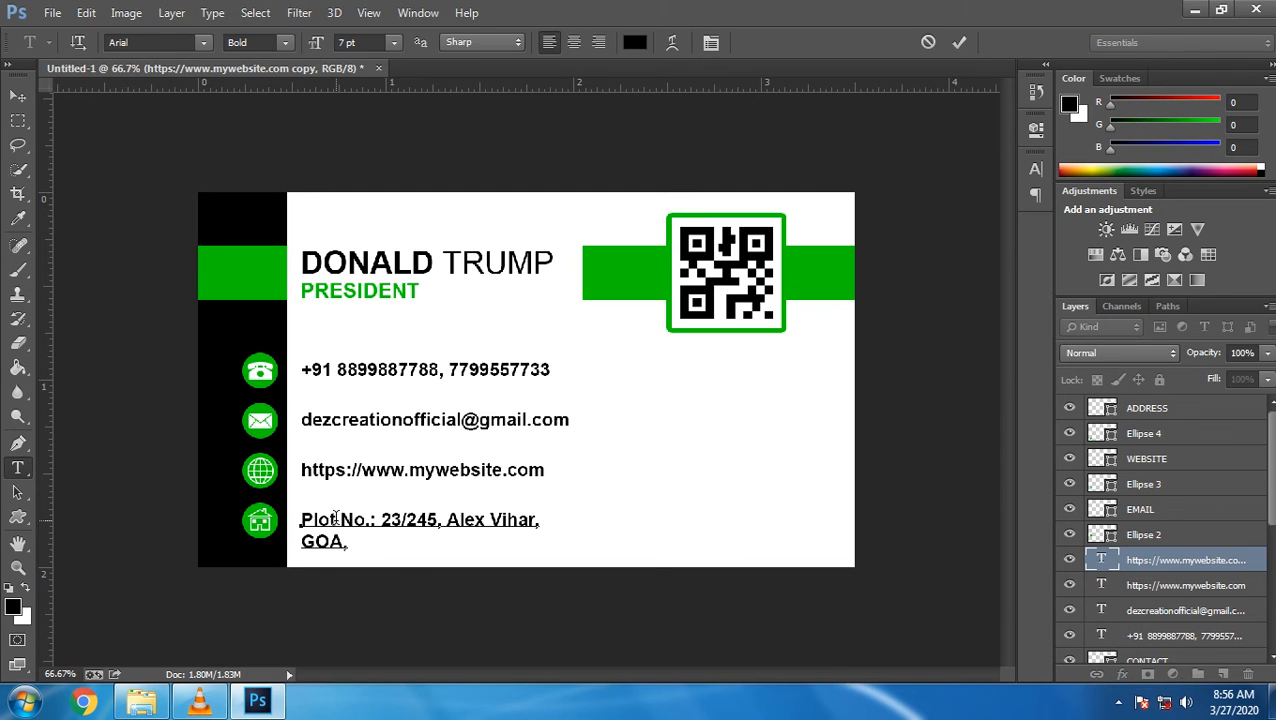
pyautogui.hotkey('ctrl', 'Return')
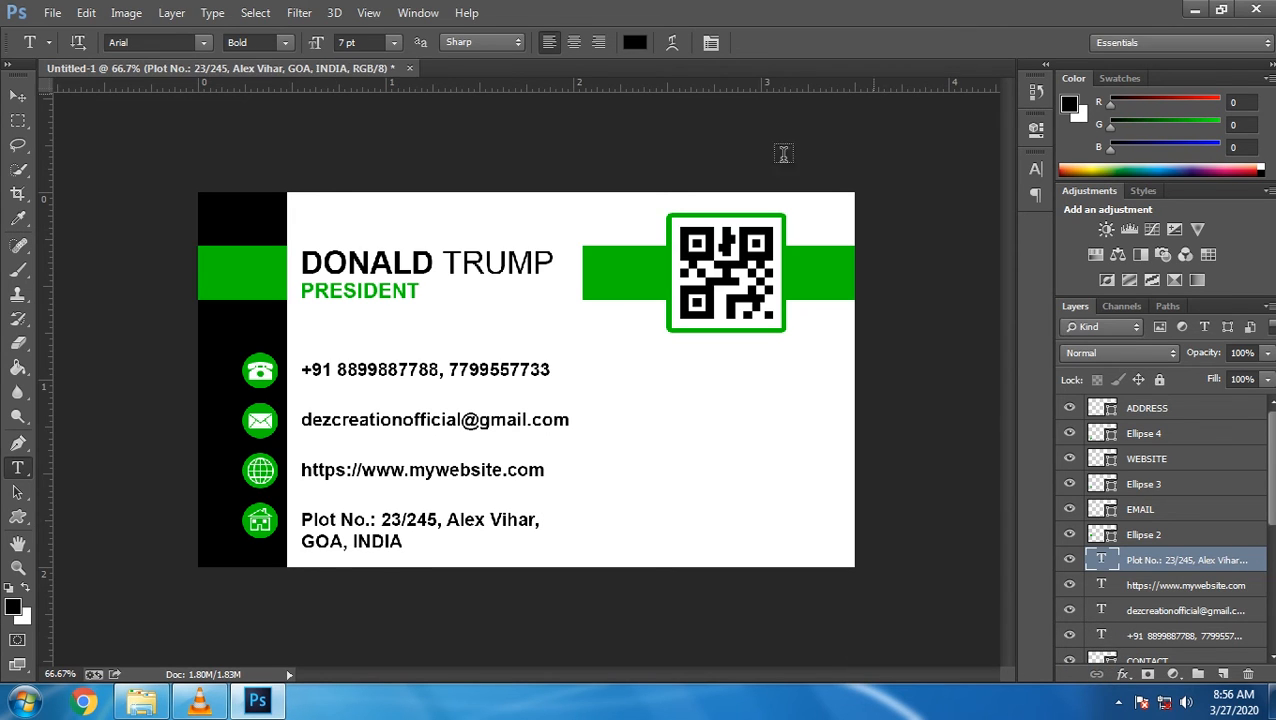
pyautogui.click(330, 528)
pyautogui.hotkey('ctrl', 'a')
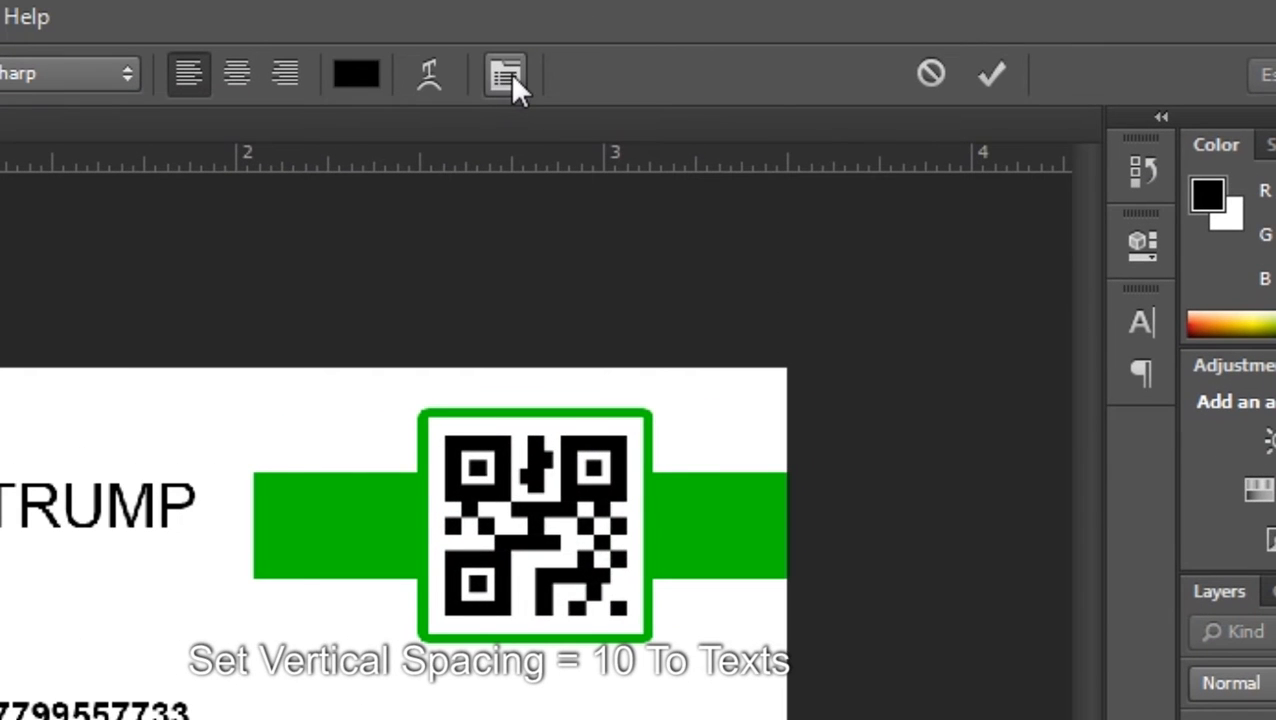
# Set the address text's leading to 10 pt and nudge the layer up slightly
pyautogui.click(506, 75)
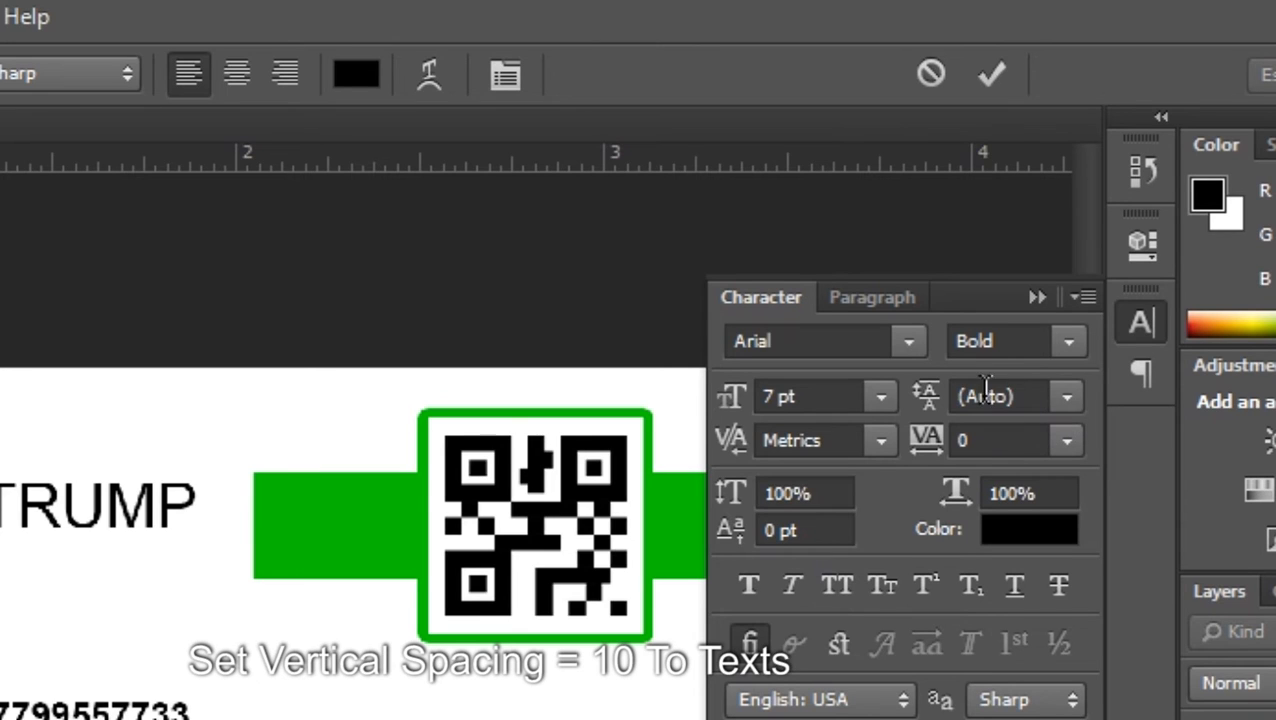
pyautogui.click(1068, 397)
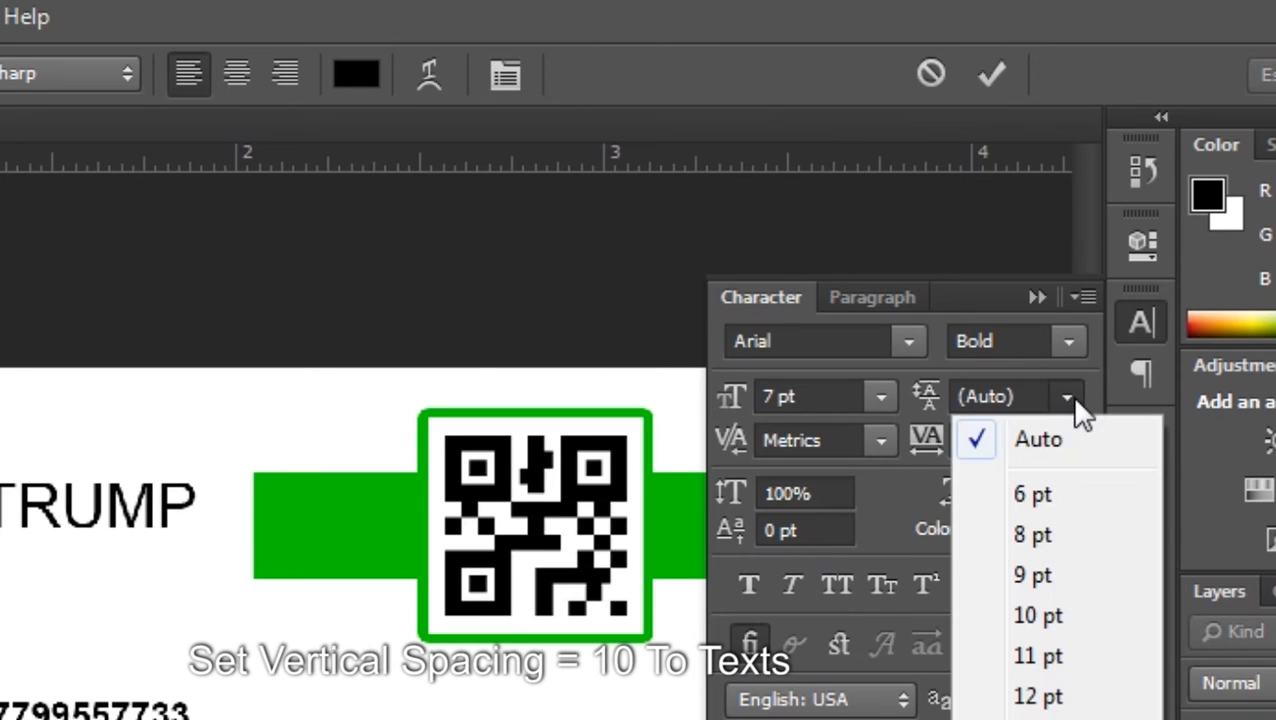
pyautogui.click(1036, 618)
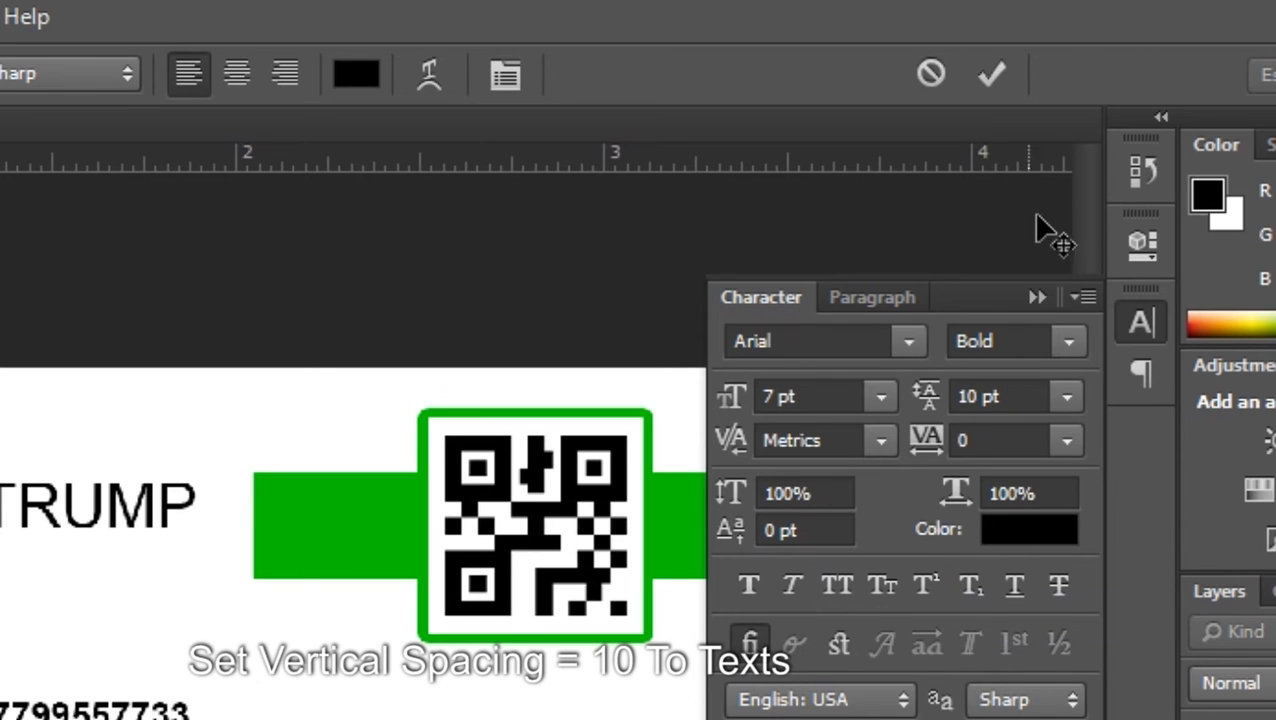
pyautogui.click(1060, 298)
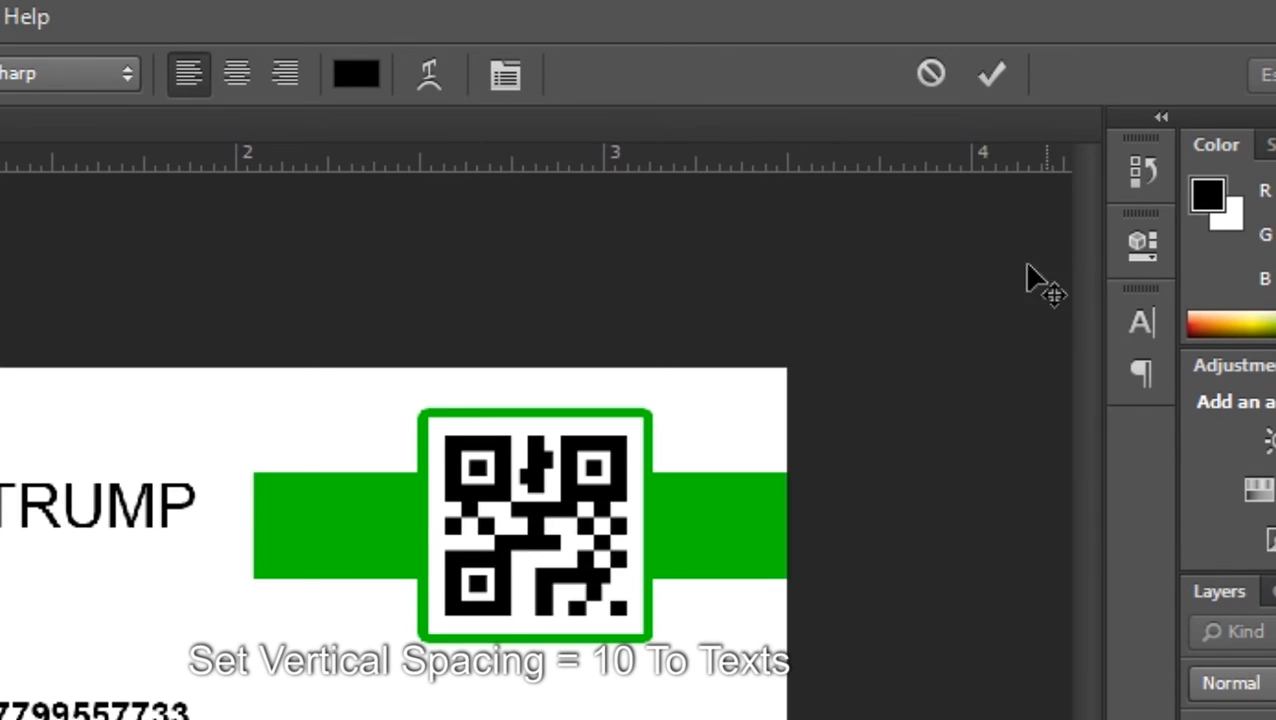
pyautogui.click(991, 72)
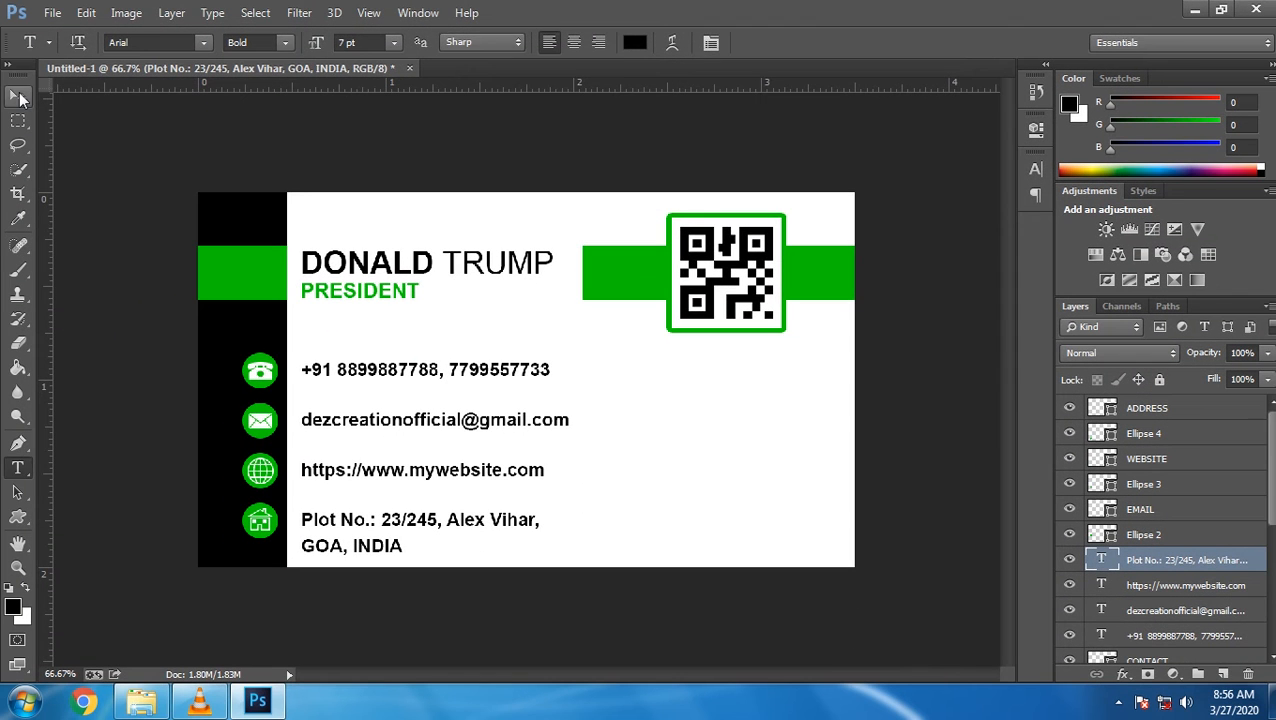
pyautogui.click(18, 97)
pyautogui.press('Up')
pyautogui.press('Up')
pyautogui.press('Up')
pyautogui.press('Up')
pyautogui.press('Up')
pyautogui.press('Up')
pyautogui.press('Up')
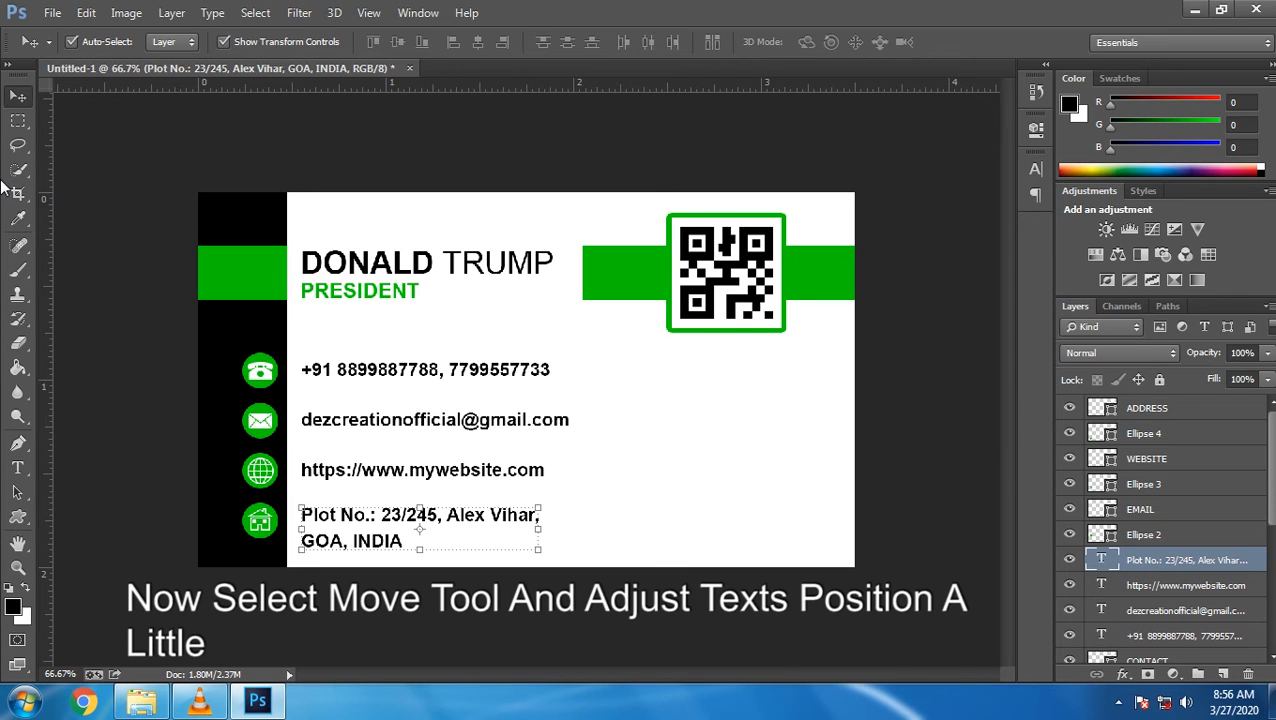
pyautogui.click(15, 122)
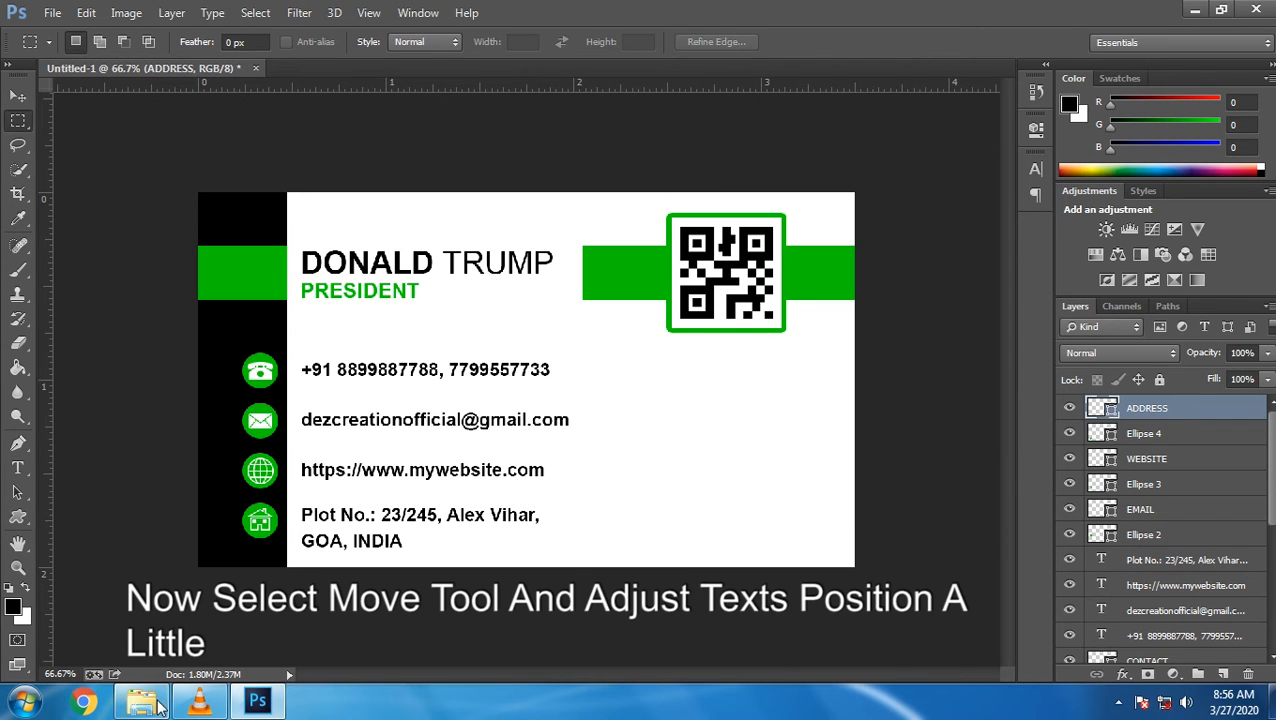
# Drag the DEZCREATION logo file onto the card, scale it proportionally to 6.86%, and place it under the QR code
pyautogui.click(152, 703)
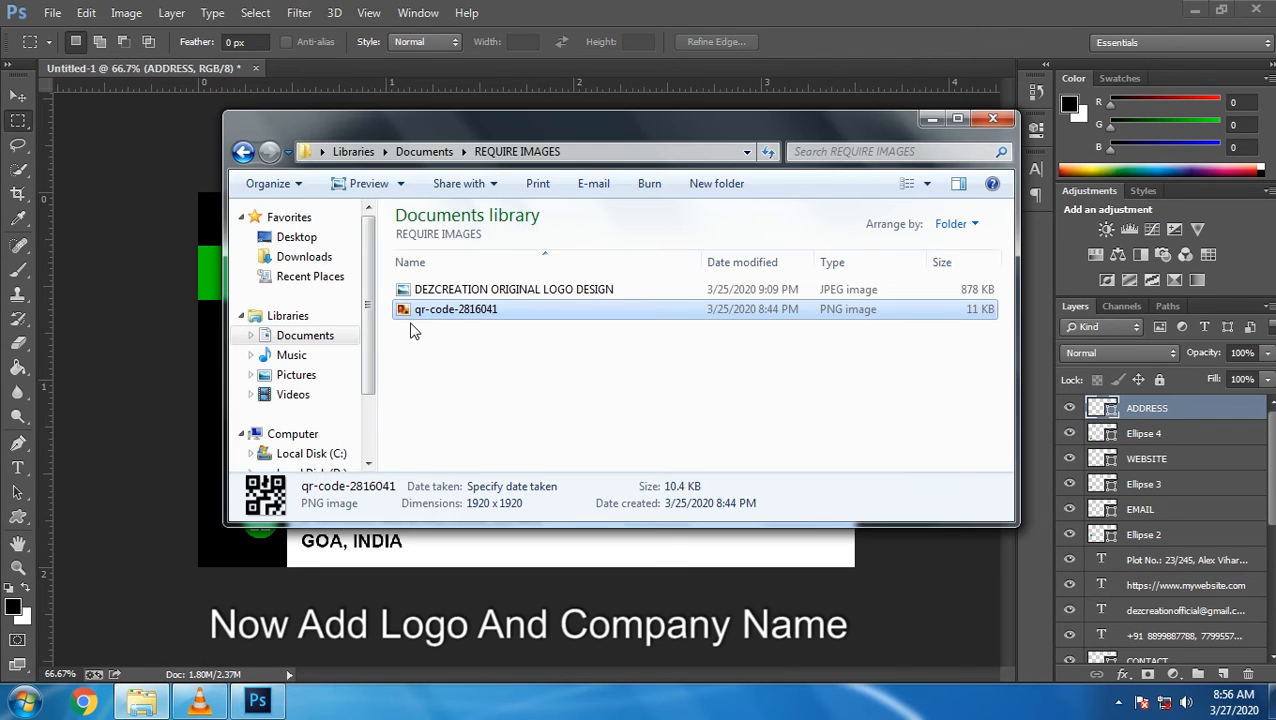
pyautogui.click(490, 290)
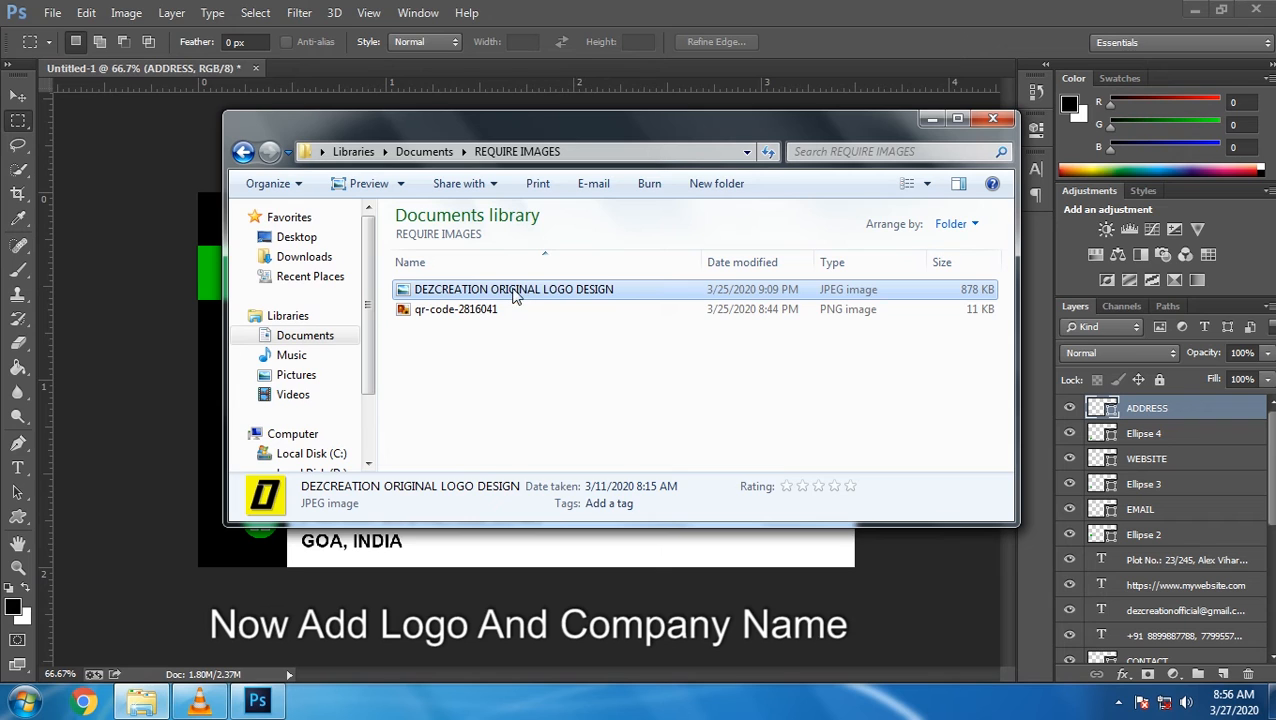
pyautogui.moveTo(515, 292); pyautogui.dragTo(458, 575)
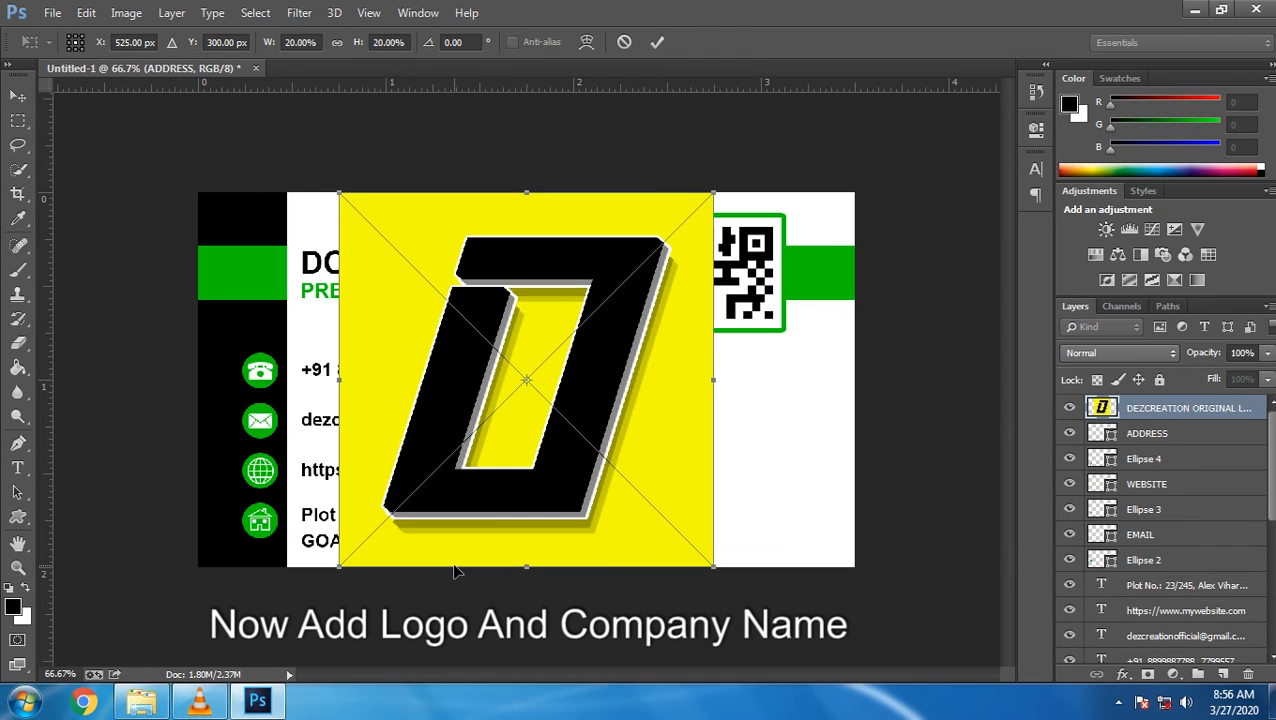
pyautogui.moveTo(710, 190); pyautogui.dragTo(504, 430)
pyautogui.click(337, 44)
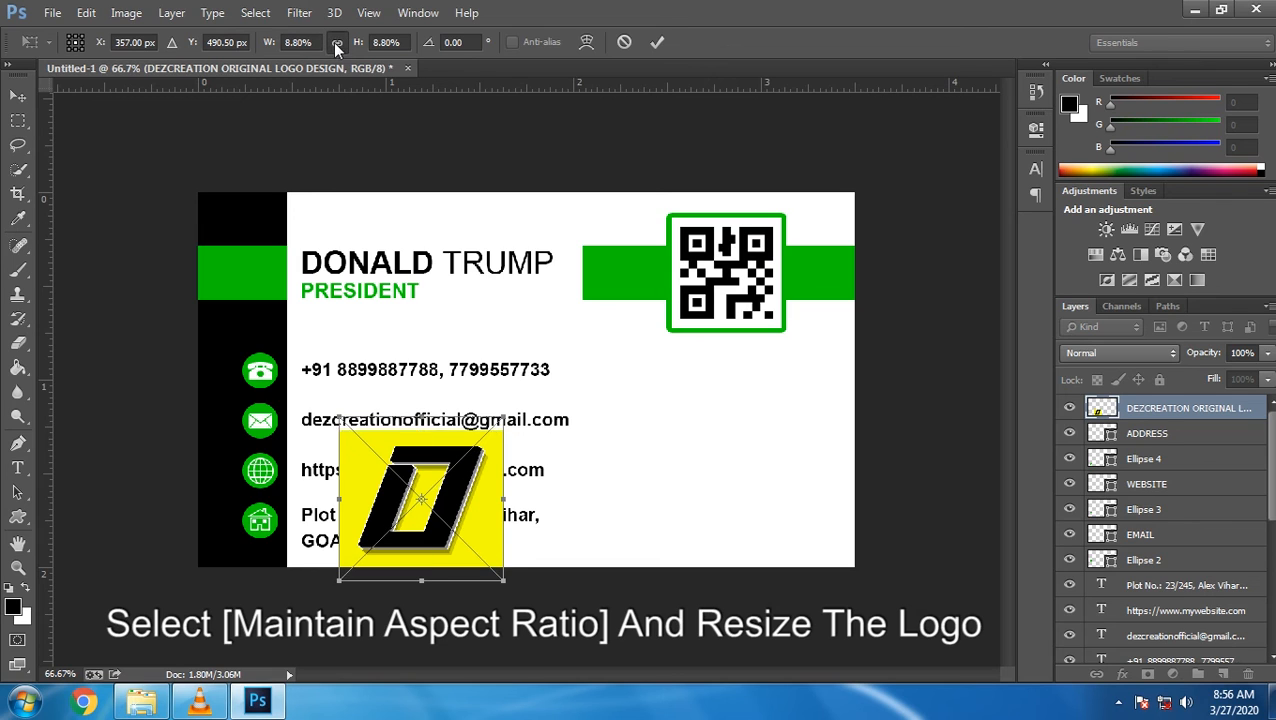
pyautogui.moveTo(406, 450); pyautogui.dragTo(768, 433)
pyautogui.press('Return')
pyautogui.press('m')
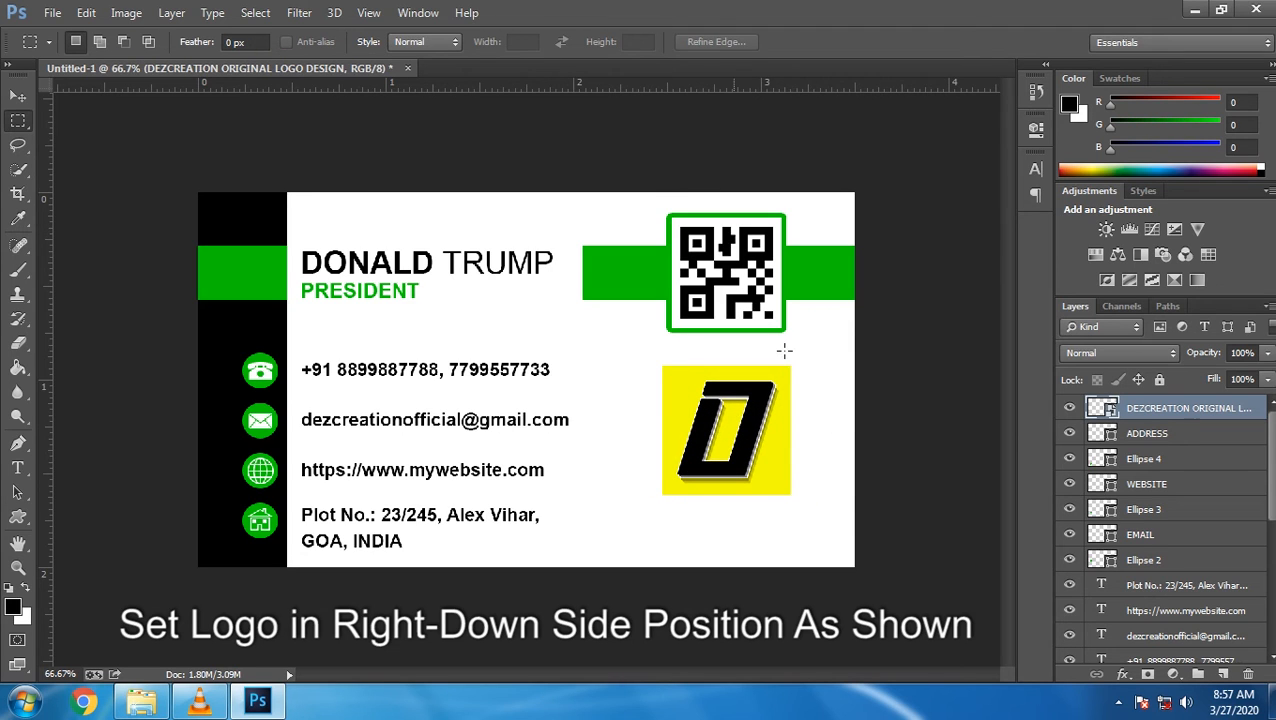
# Add the text DEZCREATION at 10 pt just under the logo
pyautogui.click(18, 467)
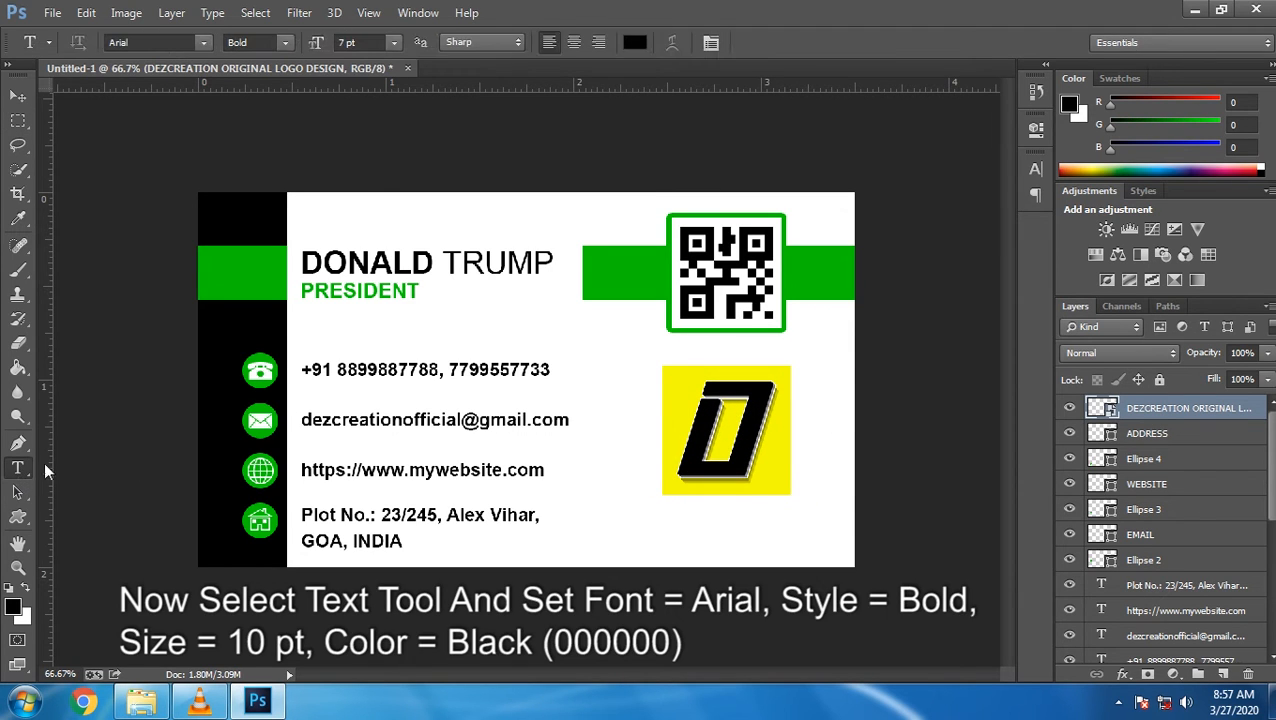
pyautogui.click(394, 42)
pyautogui.click(379, 155)
pyautogui.click(643, 532)
pyautogui.write('DEZCREATION')
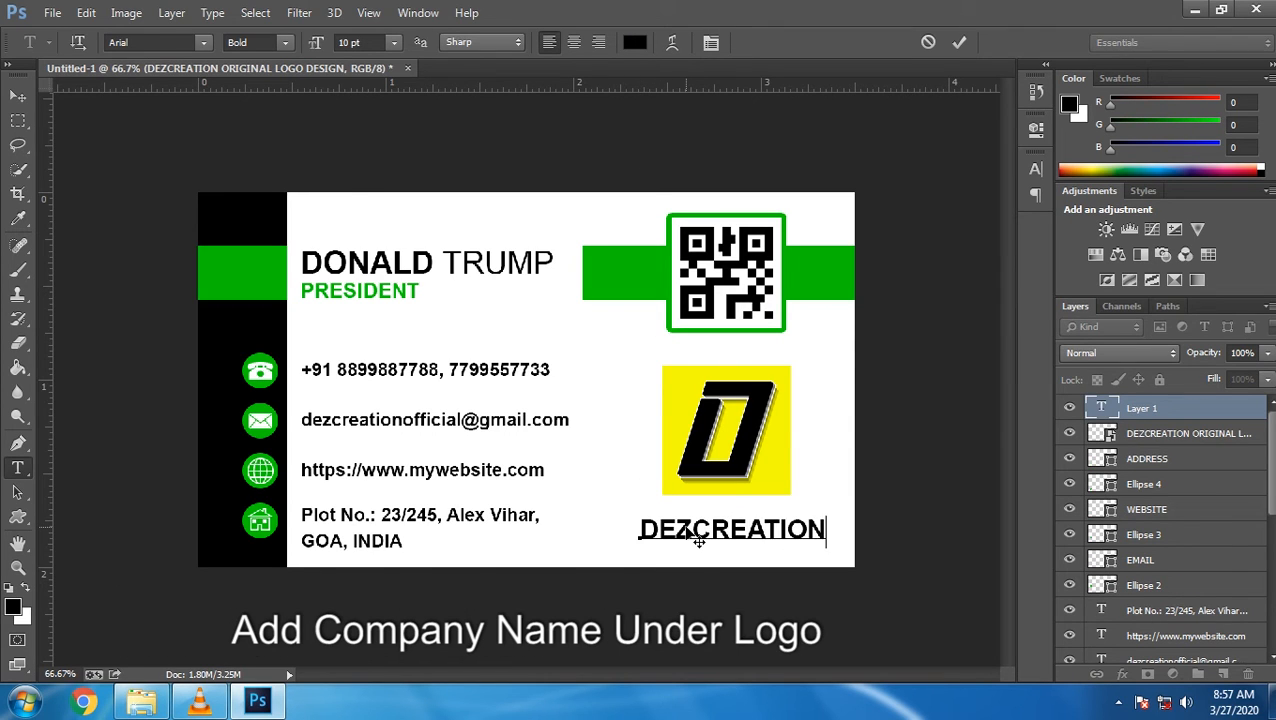
pyautogui.click(957, 43)
# Centre DEZCREATION horizontally under the logo, then nudge both down and slightly left
pyautogui.click(22, 98)
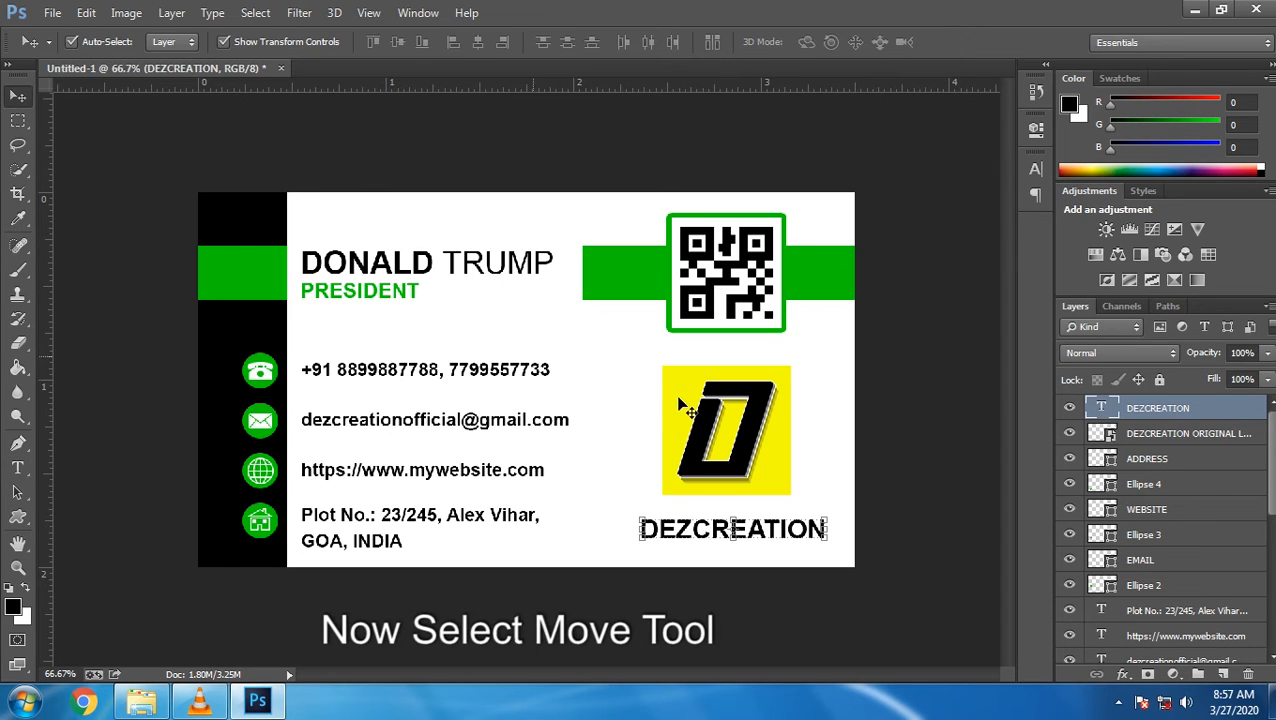
pyautogui.keyDown('ctrl'); pyautogui.click(1102, 434); pyautogui.keyUp('ctrl')
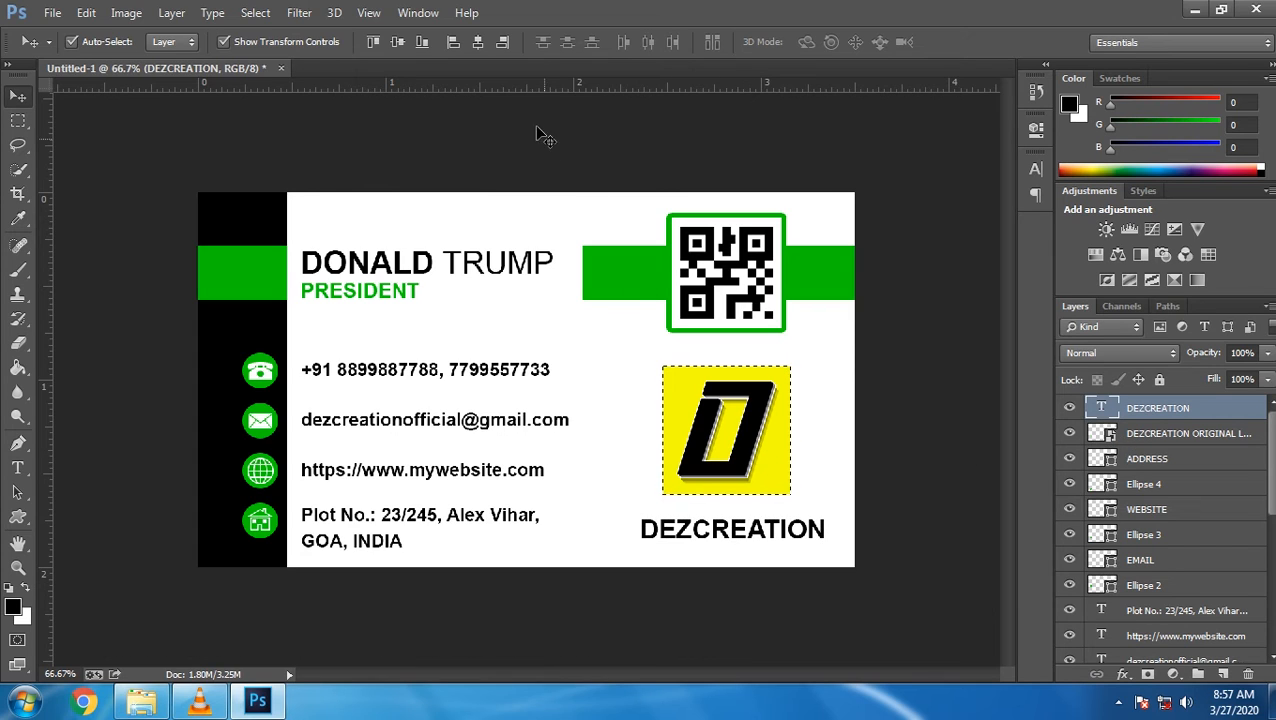
pyautogui.click(480, 41)
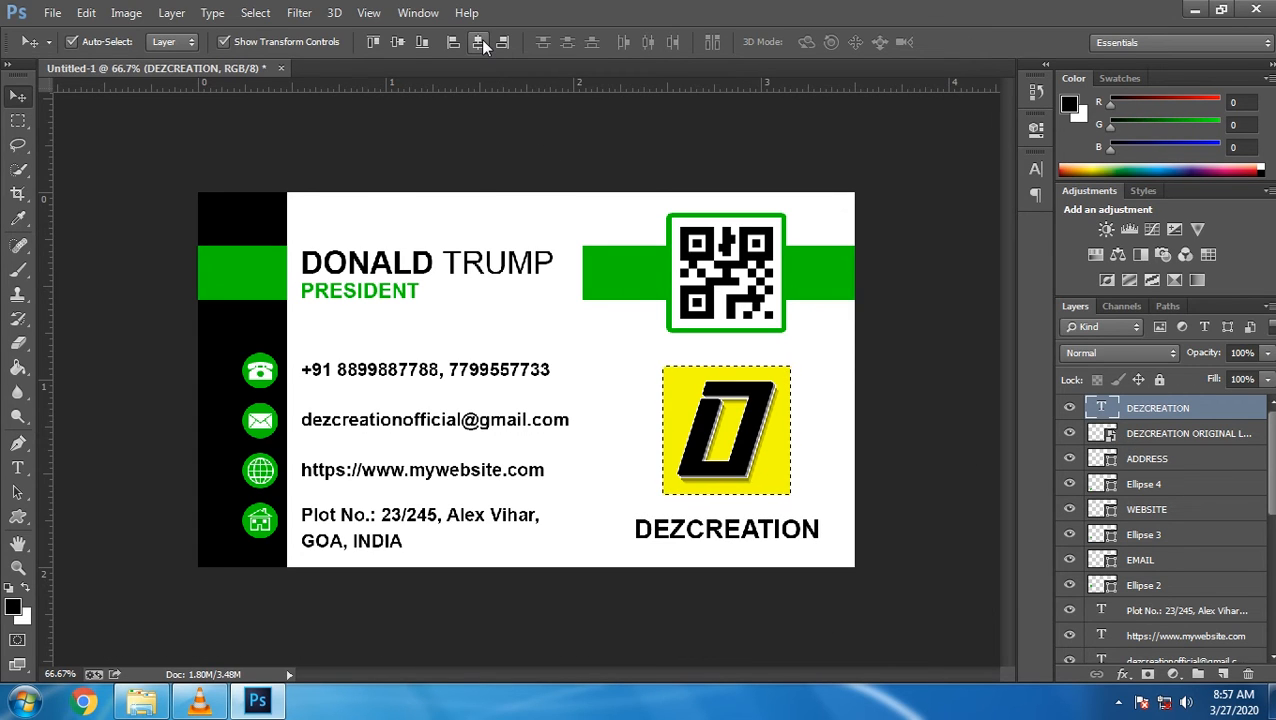
pyautogui.hotkey('ctrl', 'd')
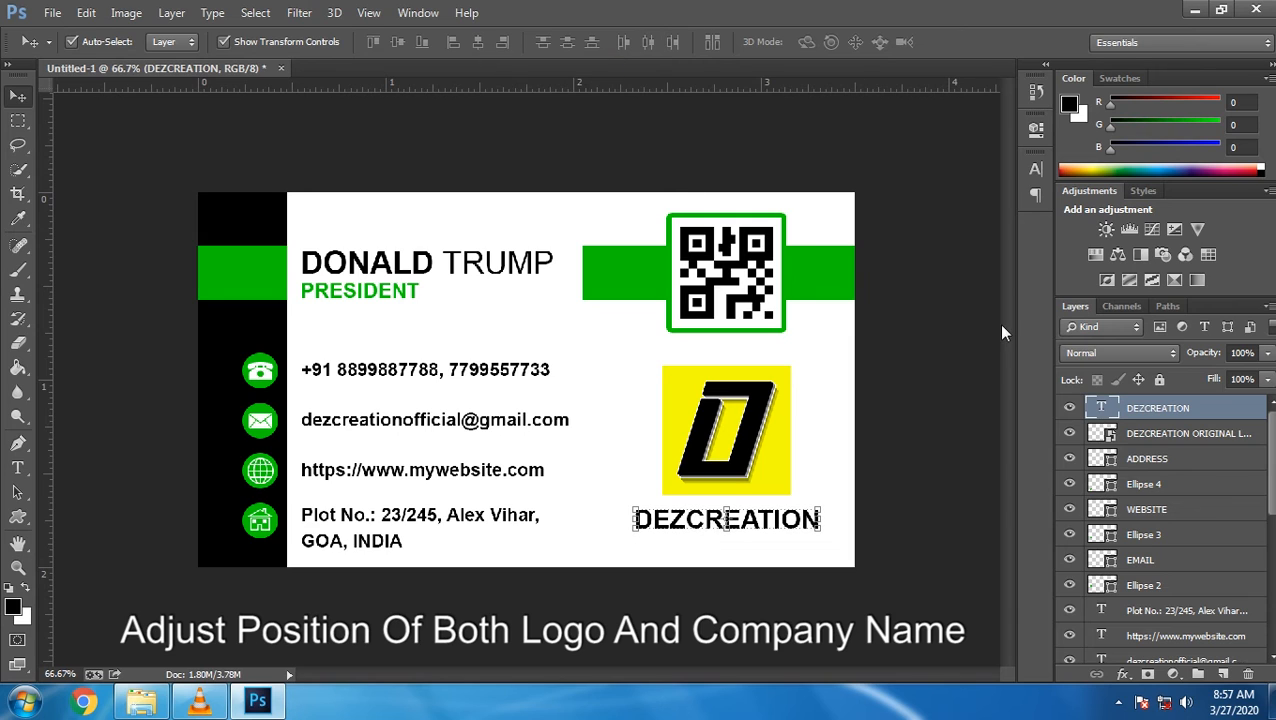
pyautogui.keyDown('ctrl'); pyautogui.click(1137, 434); pyautogui.keyUp('ctrl')
pyautogui.press('Down')
pyautogui.press('Down')
pyautogui.press('Down')
pyautogui.press('Down')
pyautogui.press('Down')
pyautogui.press('Down')
pyautogui.press('Down')
pyautogui.press('Down')
pyautogui.press('Down')
pyautogui.press('Down')
pyautogui.press('Down')
pyautogui.press('Down')
pyautogui.press('Down')
pyautogui.press('Down')
pyautogui.press('Down')
pyautogui.press('Down')
pyautogui.press('Down')
pyautogui.press('Down')
pyautogui.press('Down')
pyautogui.press('Down')
pyautogui.press('Left')
pyautogui.press('Left')
pyautogui.press('Left')
pyautogui.press('Left')
pyautogui.press('Left')
pyautogui.press('Left')
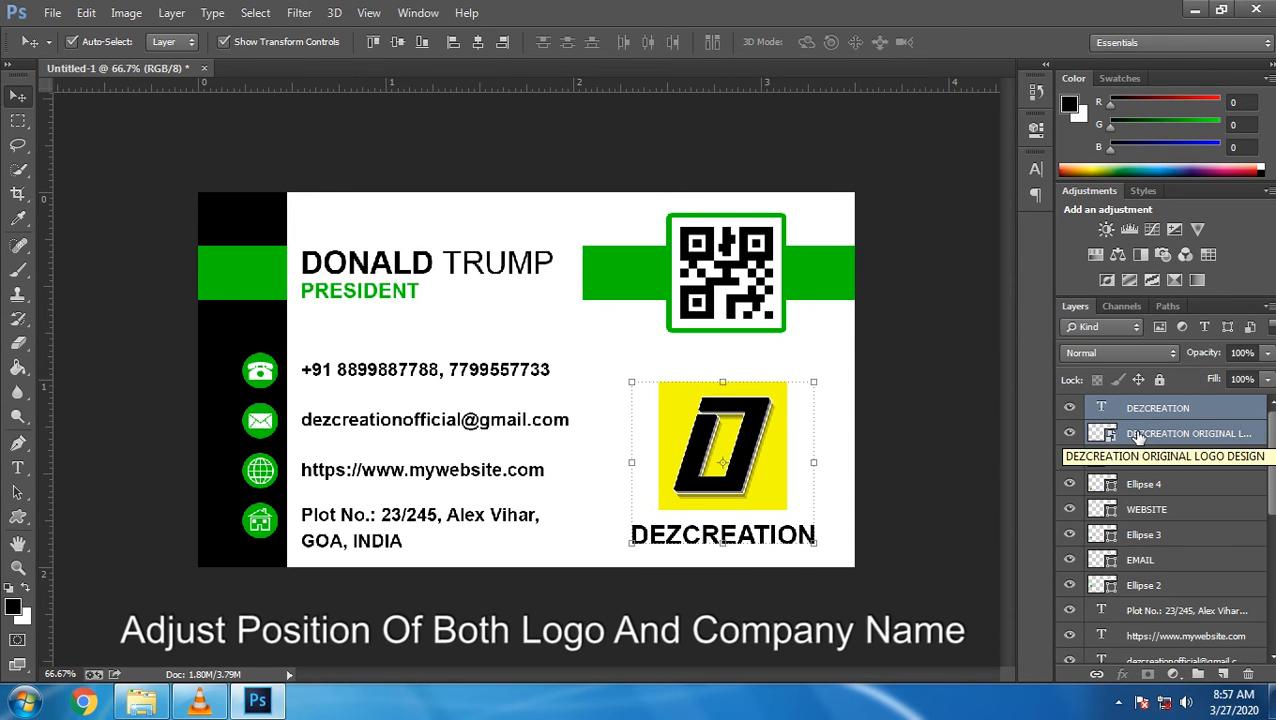
pyautogui.click(18, 121)
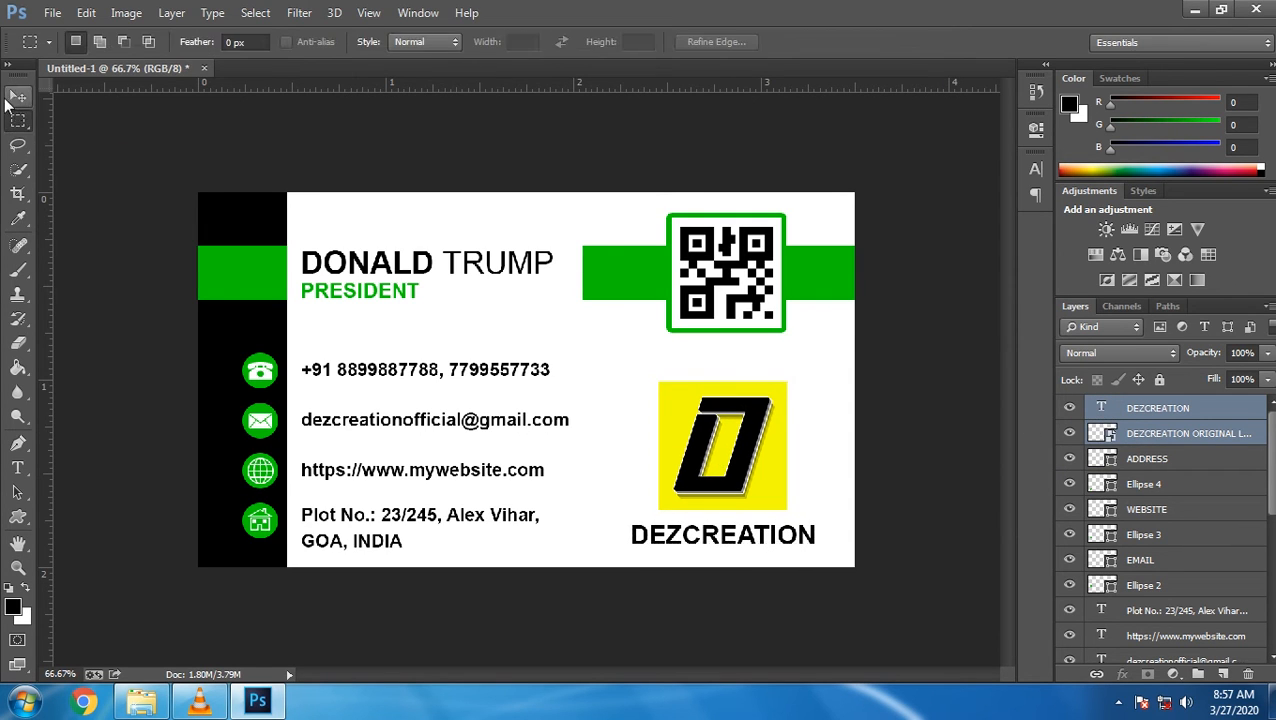
# Create a new layer group and move all the card layers into Group 1
pyautogui.click(1130, 407)
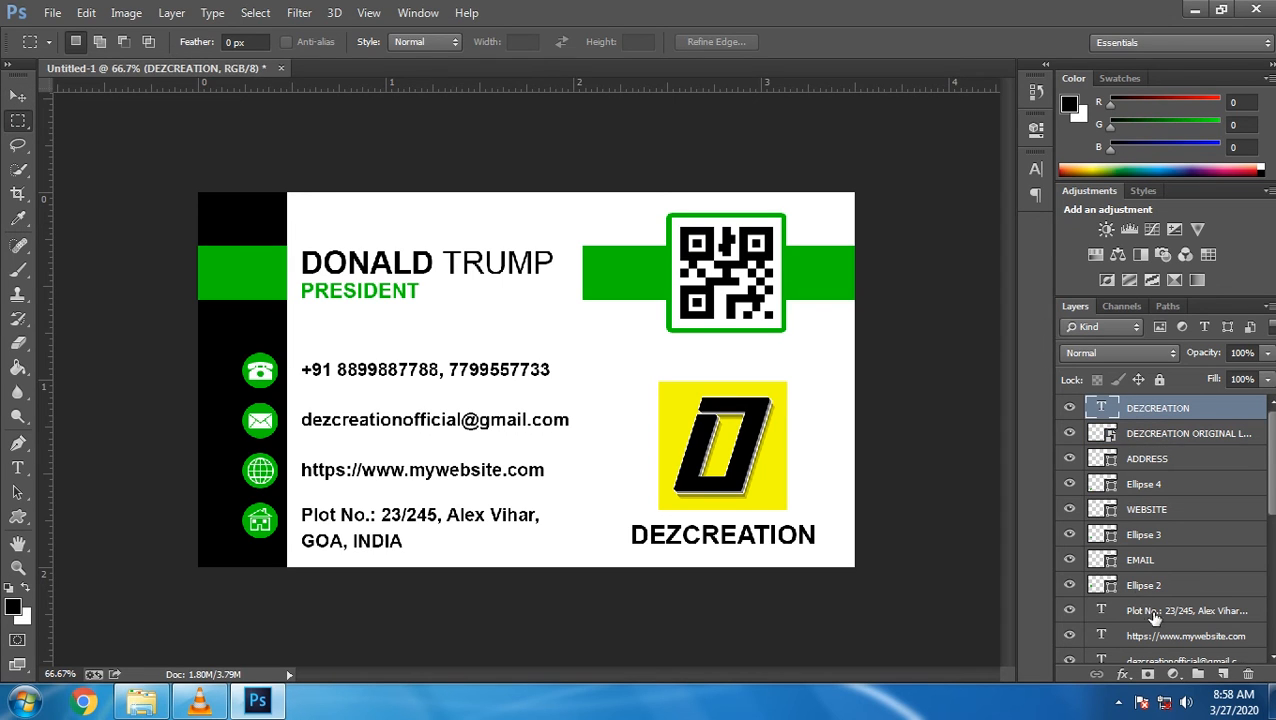
pyautogui.click(1197, 672)
pyautogui.click(1160, 435)
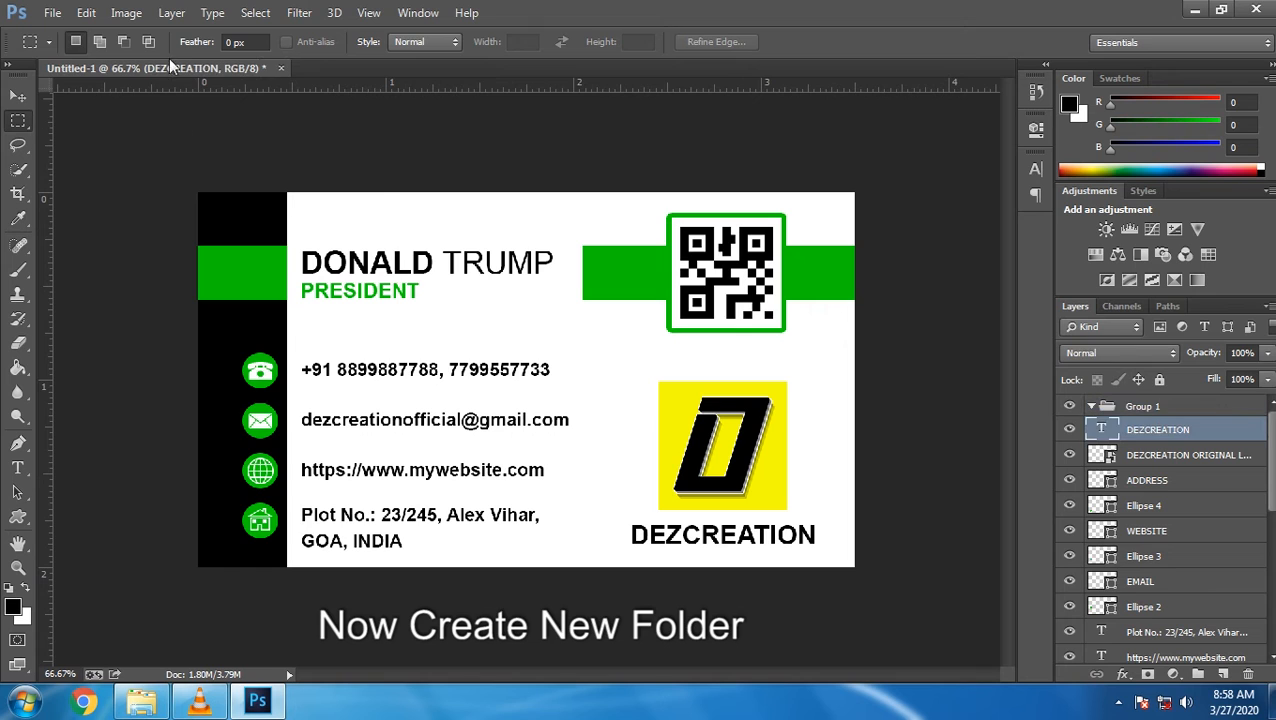
pyautogui.click(132, 13)
pyautogui.moveTo(167, 21)
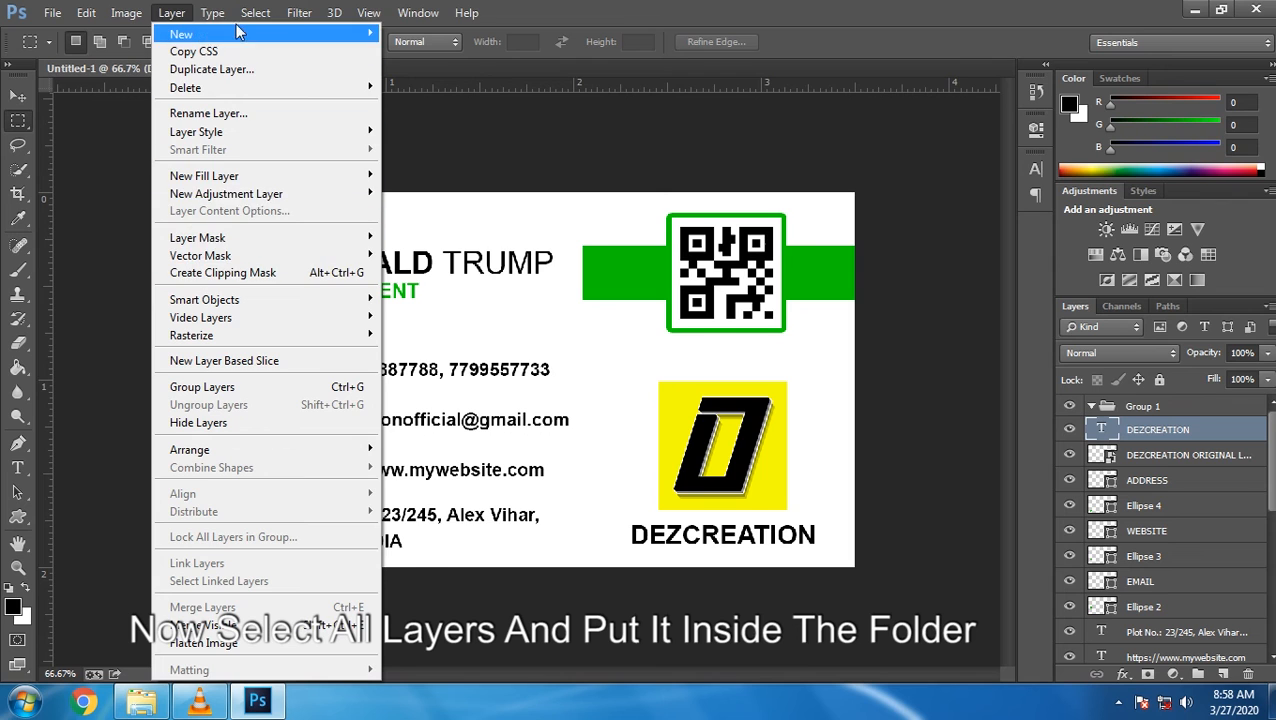
pyautogui.moveTo(255, 12)
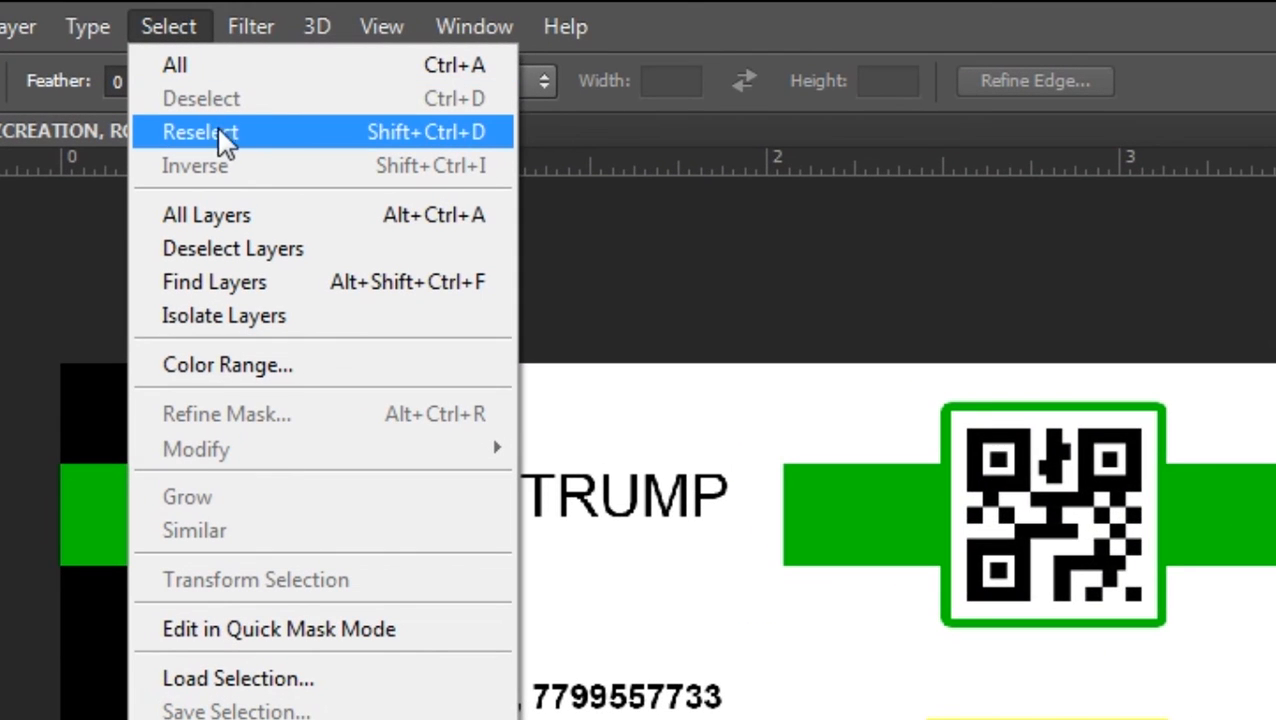
pyautogui.click(215, 215)
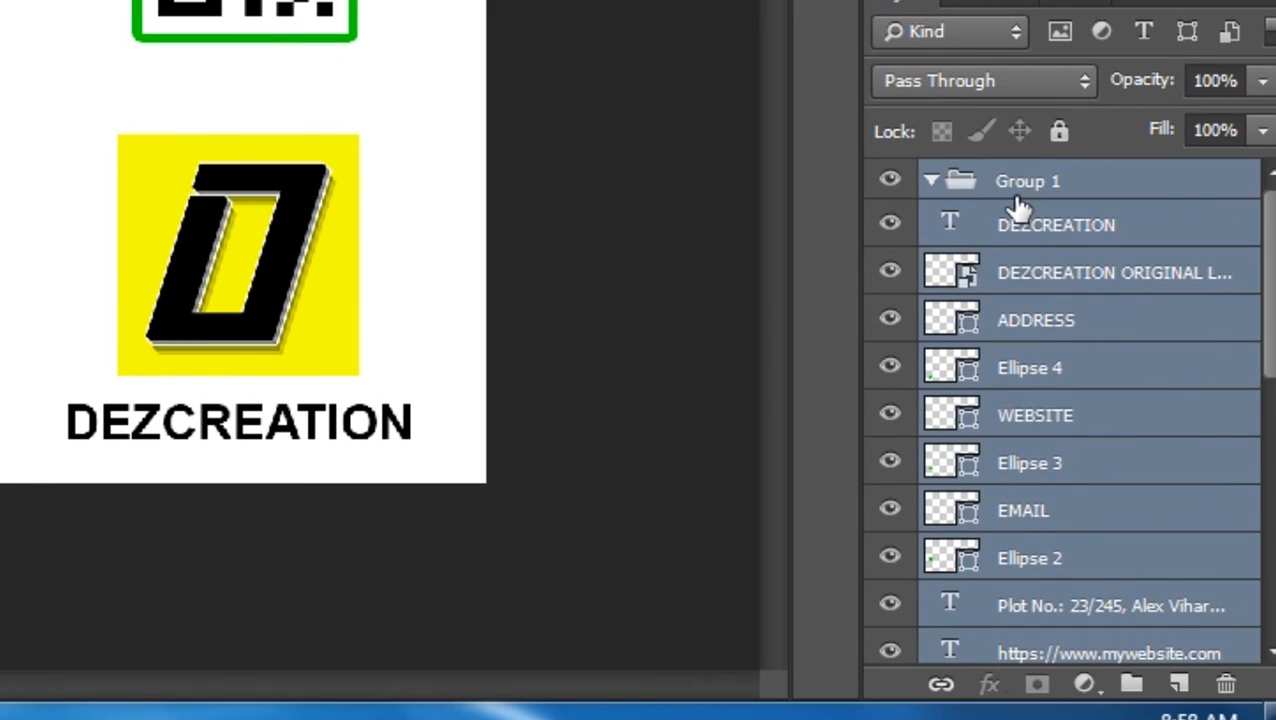
pyautogui.keyDown('ctrl'); pyautogui.click(1027, 190); pyautogui.keyUp('ctrl')
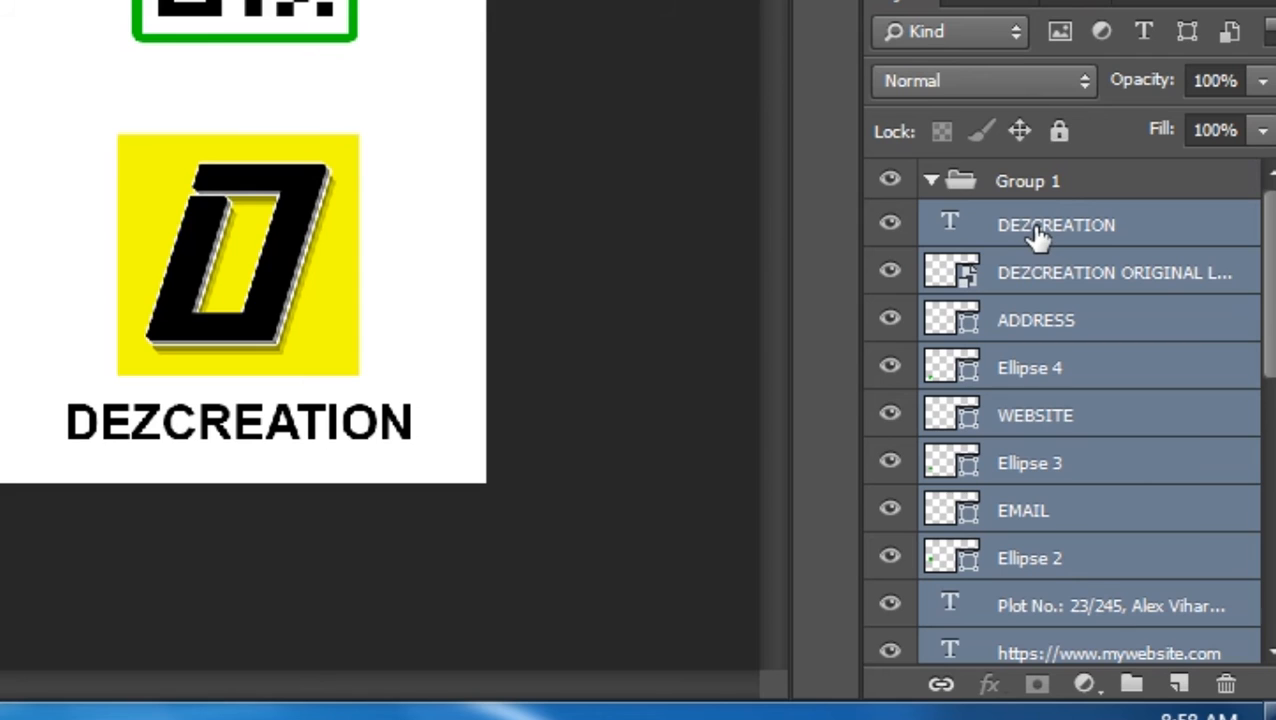
pyautogui.moveTo(1040, 230); pyautogui.dragTo(982, 197)
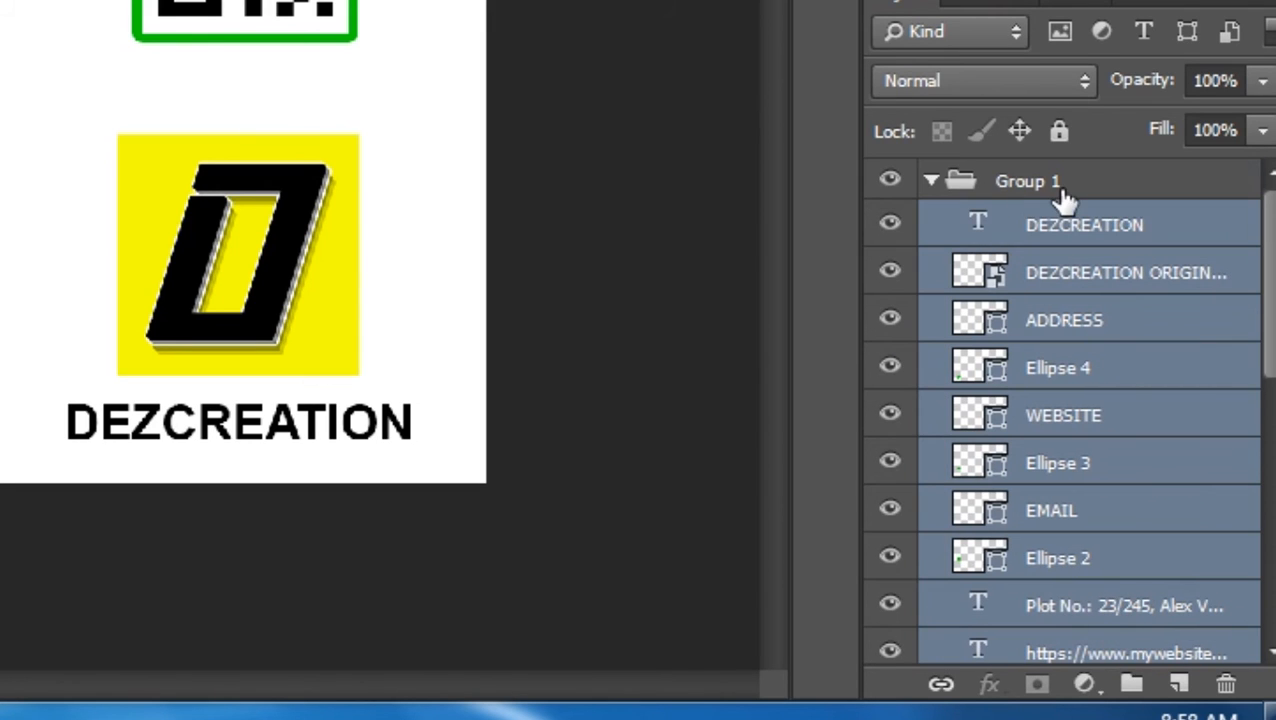
# Collapse Group 1 and rename it FRONT SIDE
pyautogui.click(938, 188)
pyautogui.click(930, 183)
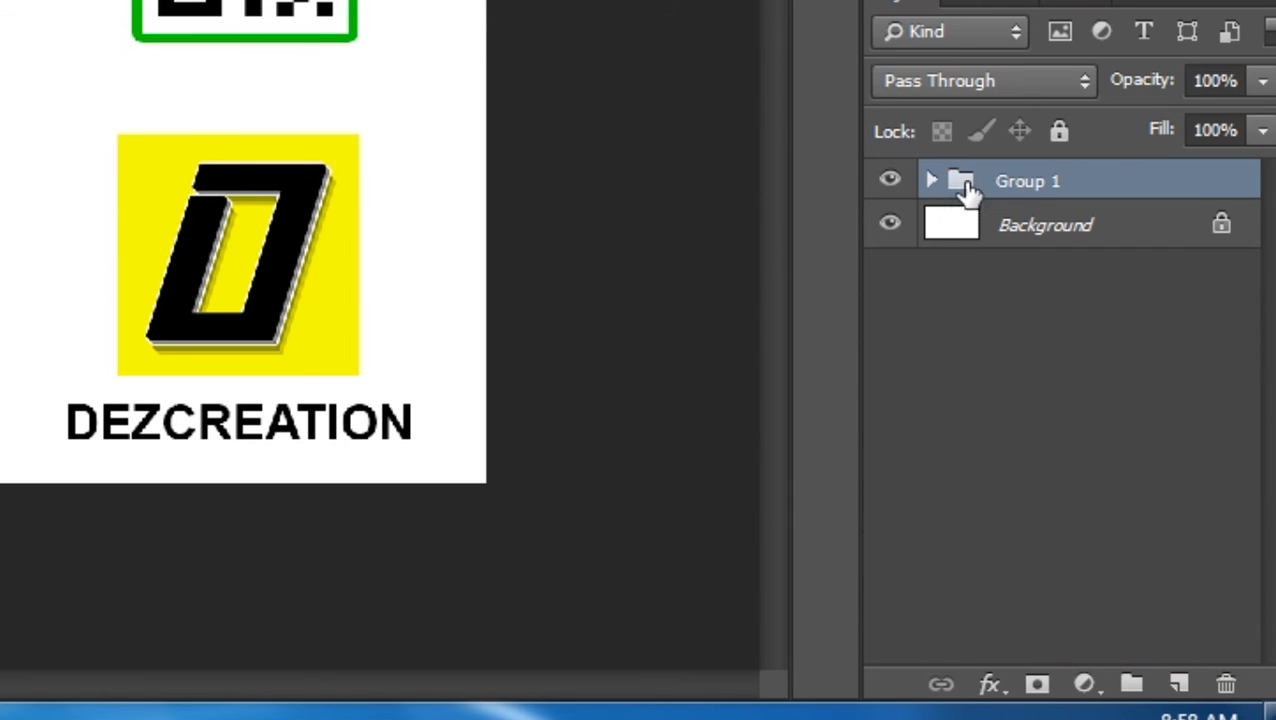
pyautogui.doubleClick(1027, 186)
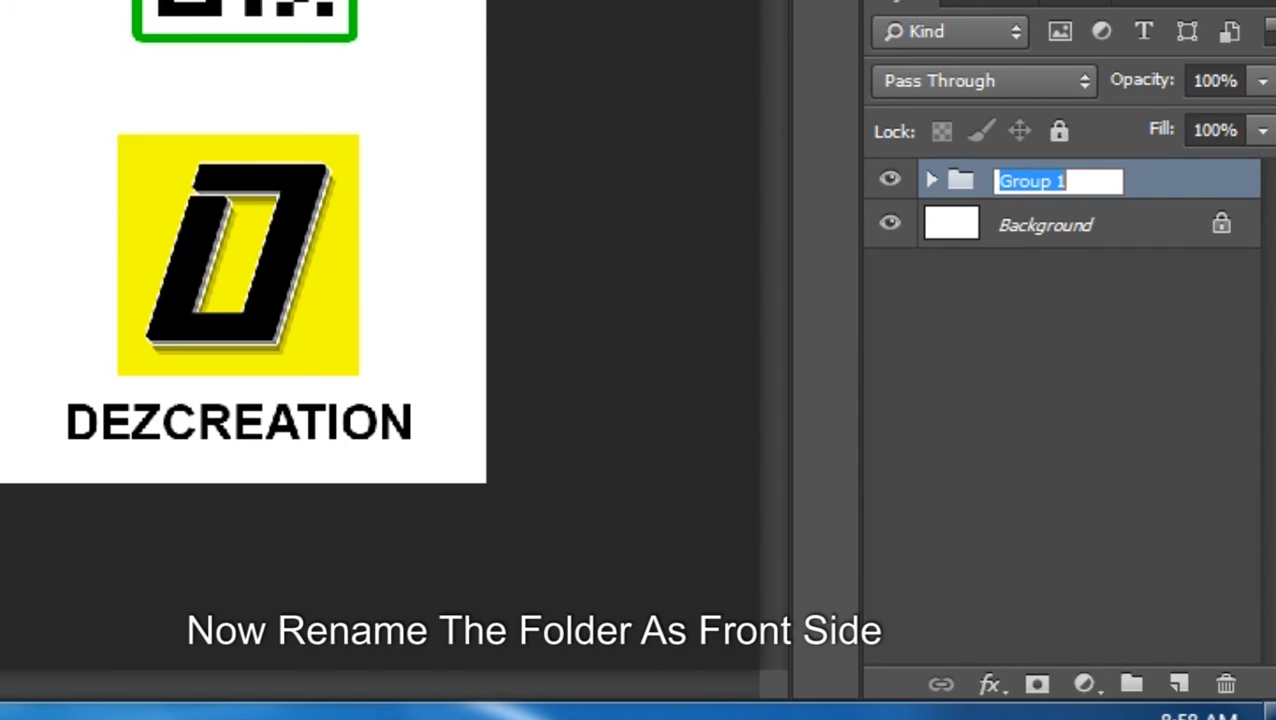
pyautogui.write('FRONT SIDE')
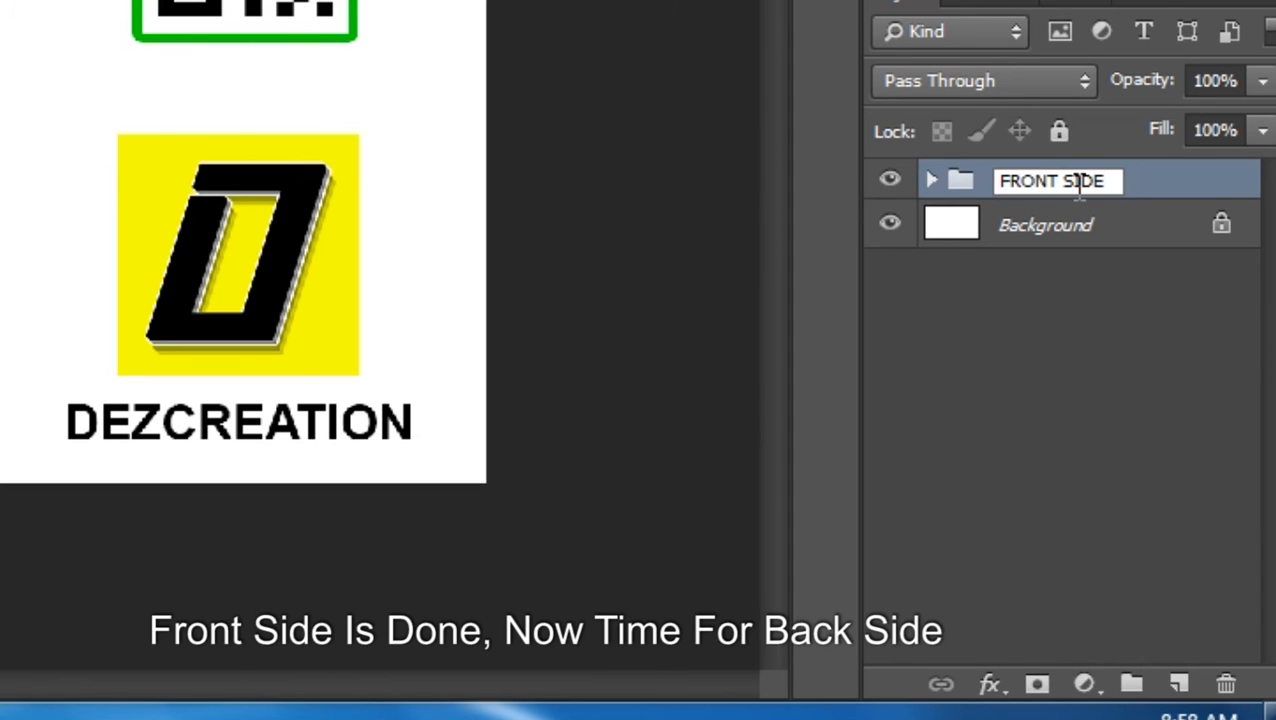
pyautogui.click(1128, 188)
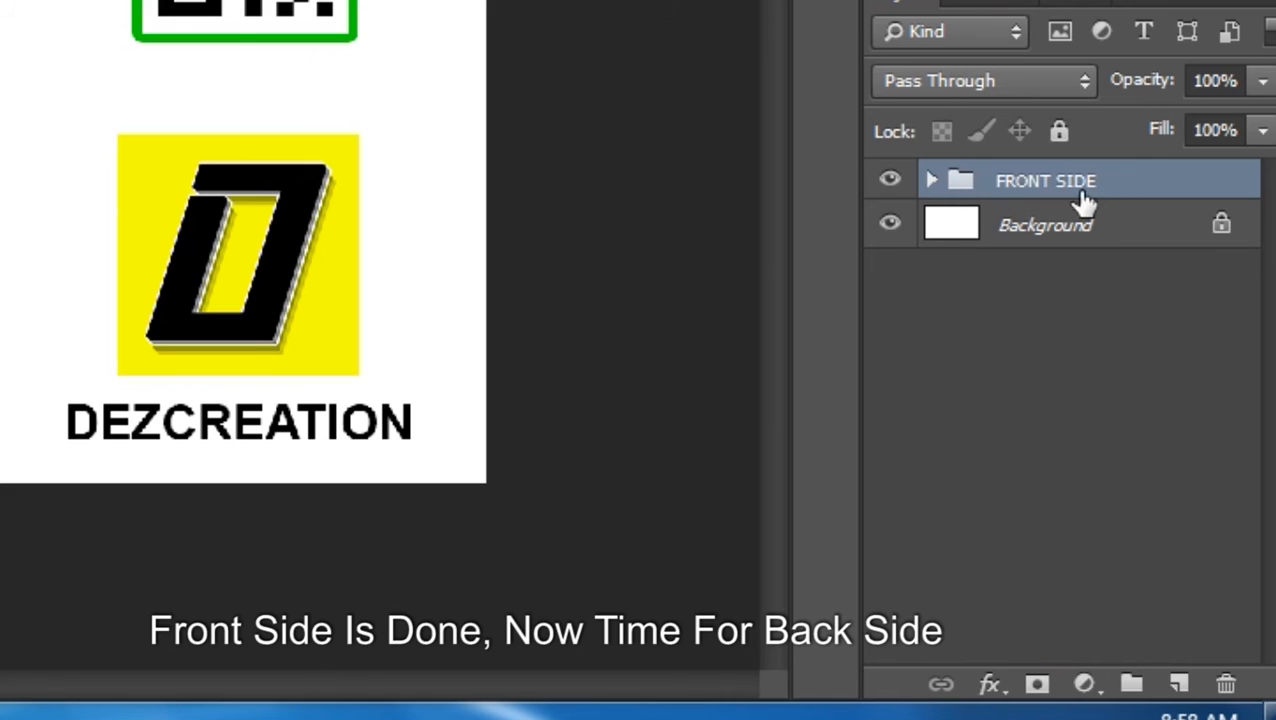
# Add a new layer, hide the FRONT SIDE group, and set the Rectangle tool's colour to black
pyautogui.click(1178, 684)
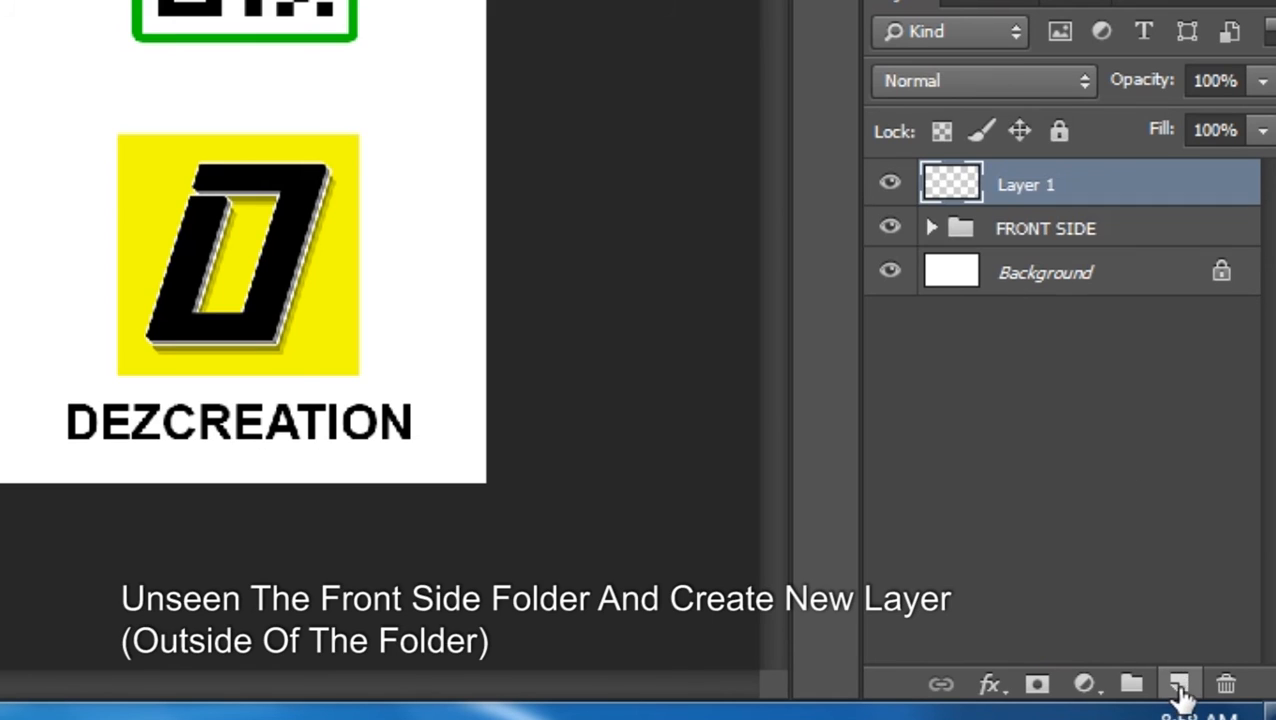
pyautogui.click(889, 228)
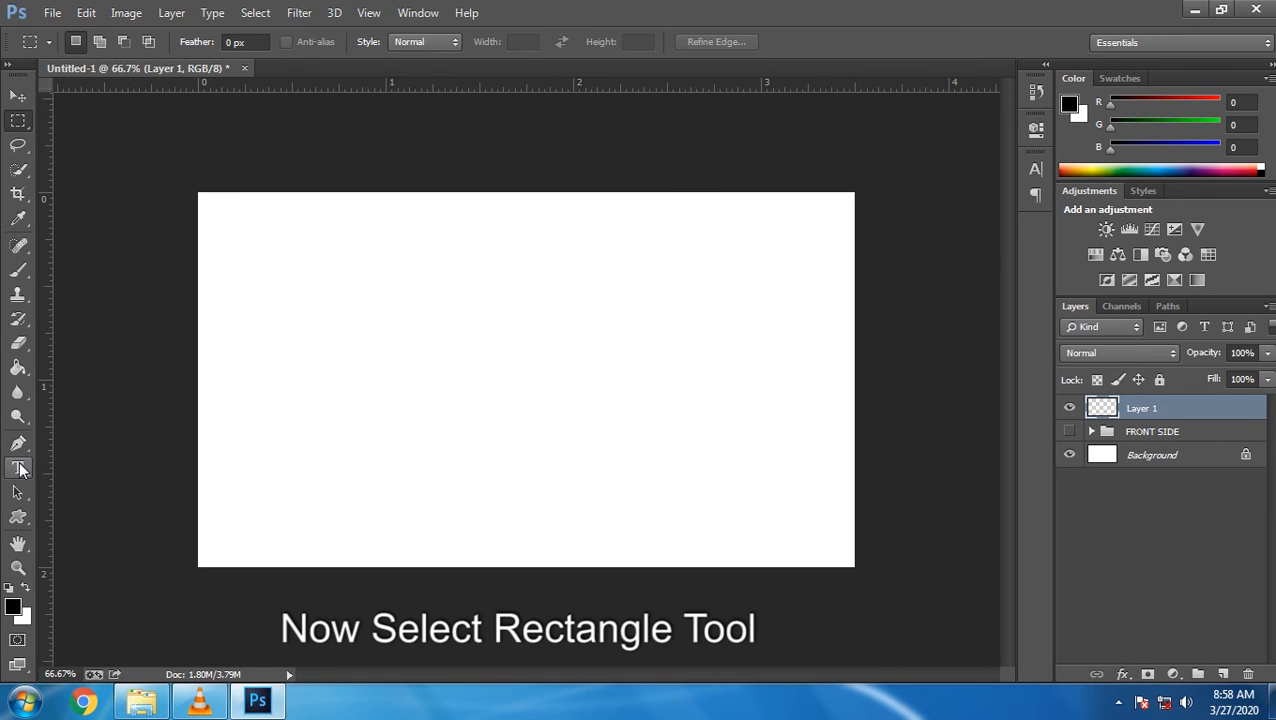
pyautogui.click(18, 522)
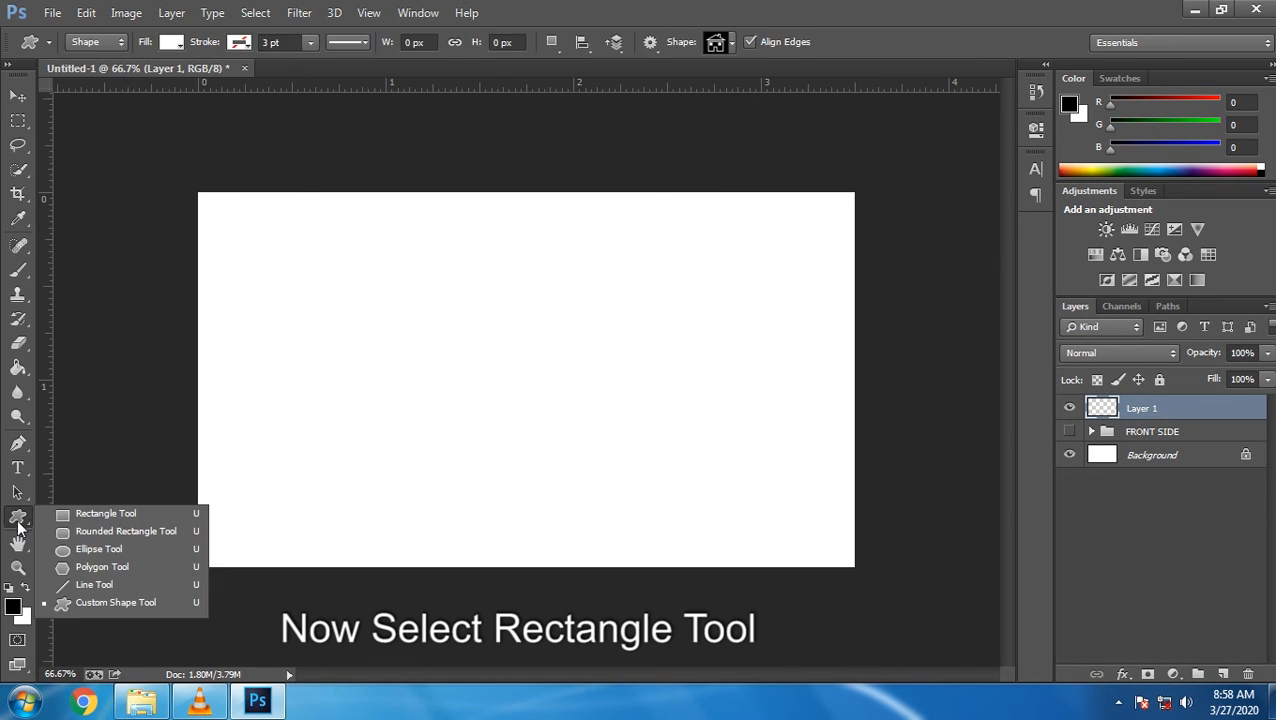
pyautogui.click(100, 513)
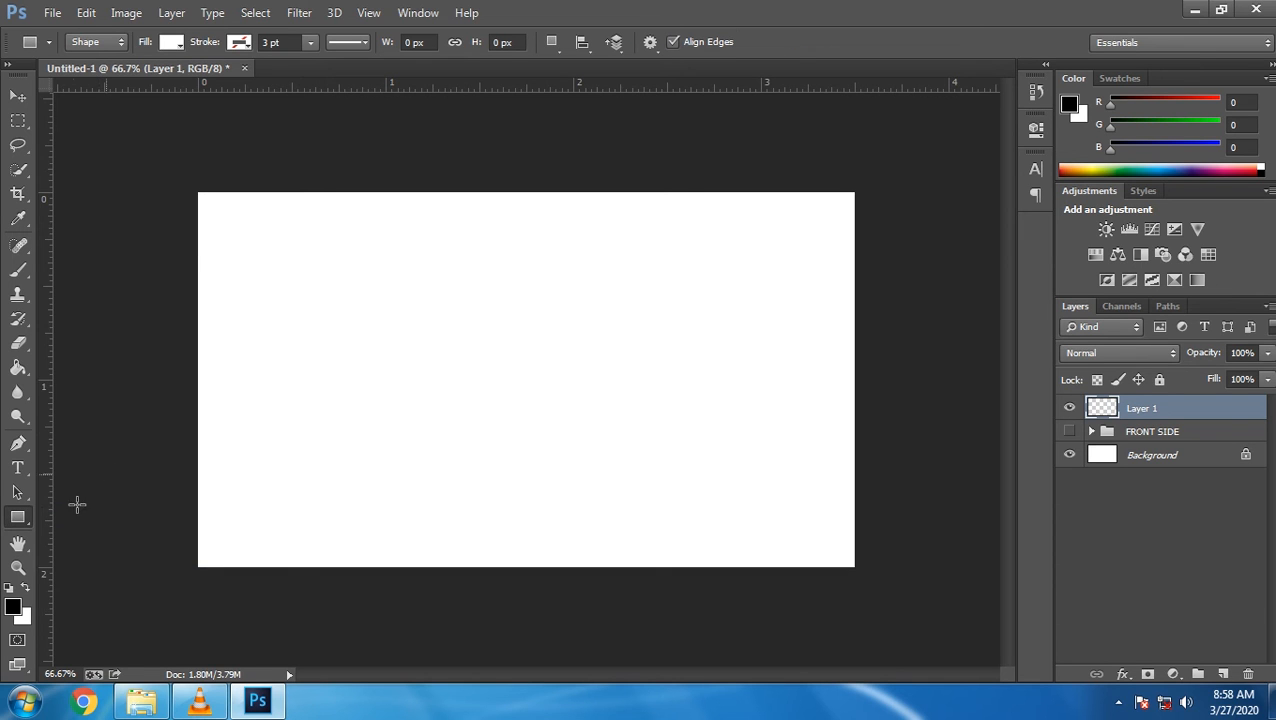
pyautogui.click(11, 610)
pyautogui.moveTo(484, 401); pyautogui.dragTo(638, 407)
pyautogui.click(822, 160)
# Draw a black band across the card's bottom and add an empty layer above it
pyautogui.moveTo(184, 490); pyautogui.dragTo(873, 574)
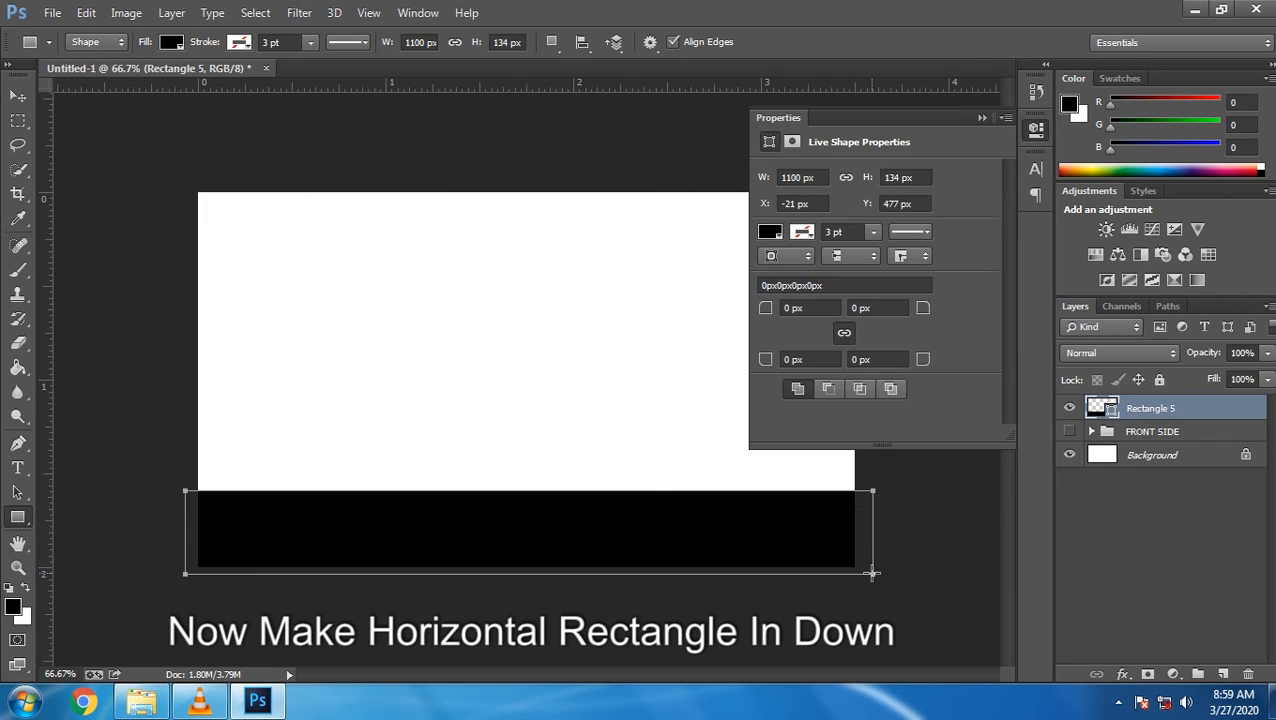
pyautogui.click(980, 115)
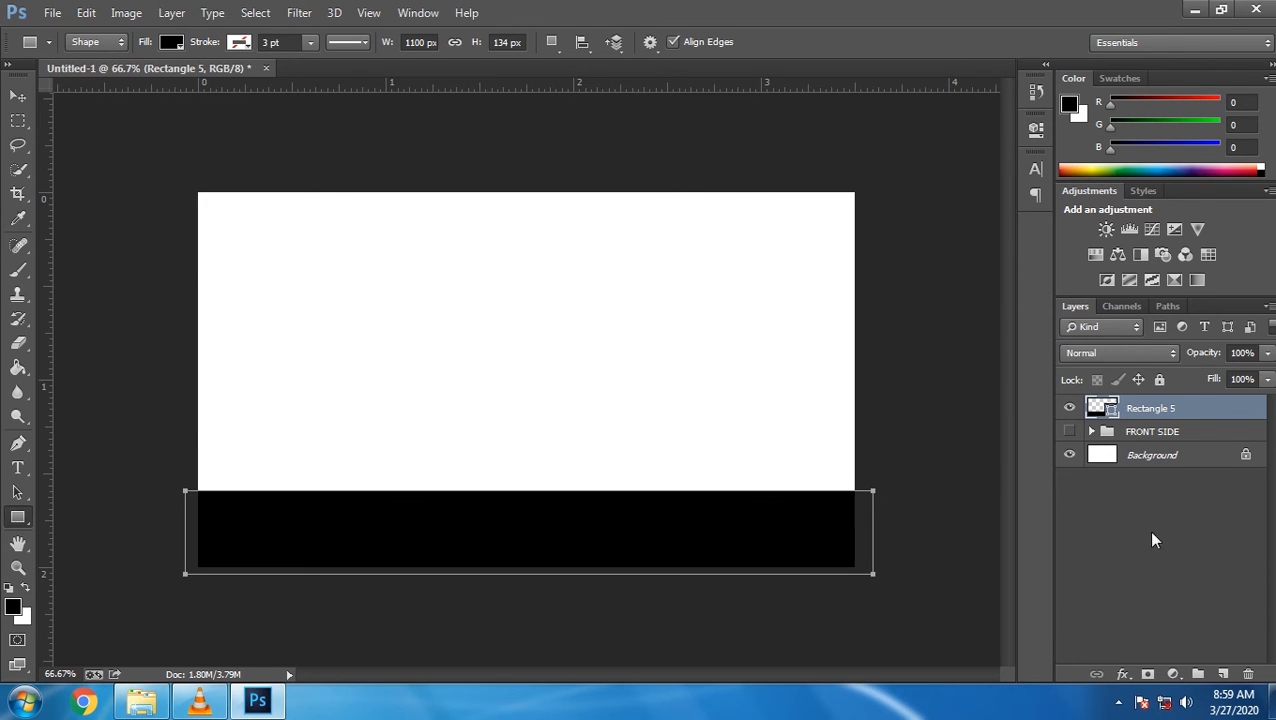
pyautogui.click(1221, 675)
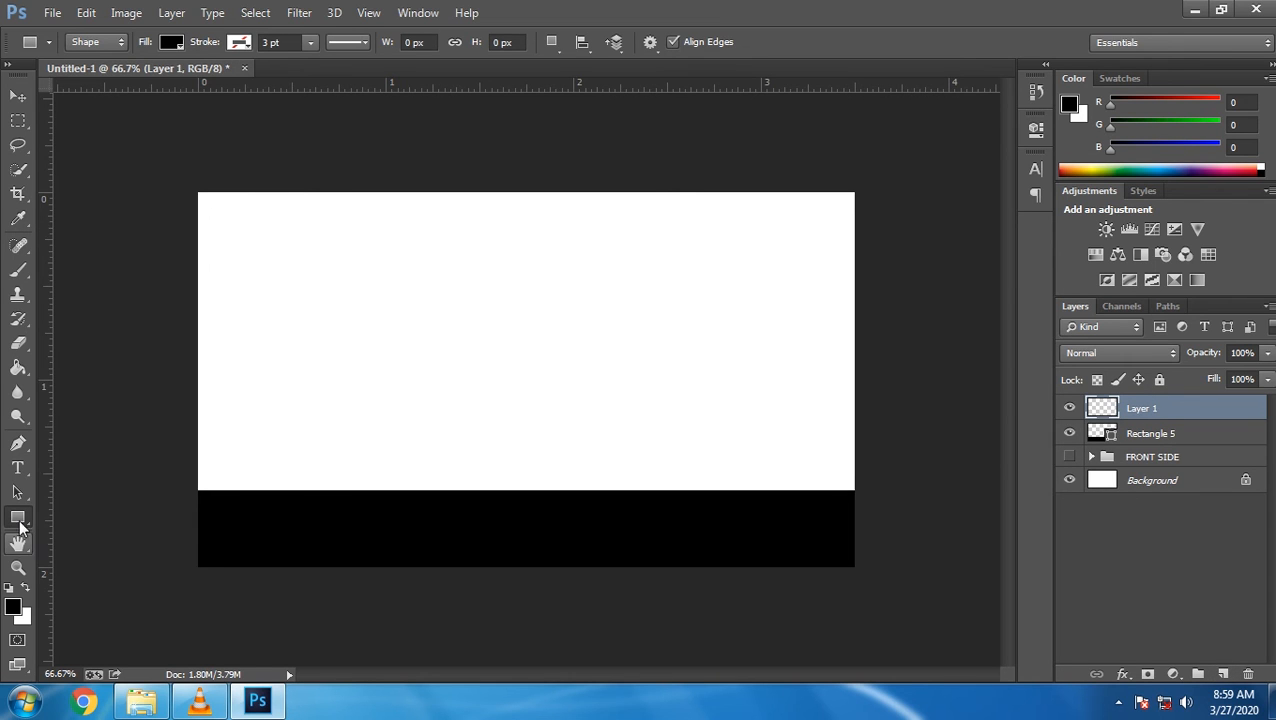
# Set the Rectangle tool's foreground colour to green 00CB00
pyautogui.rightClick(20, 520)
pyautogui.click(77, 514)
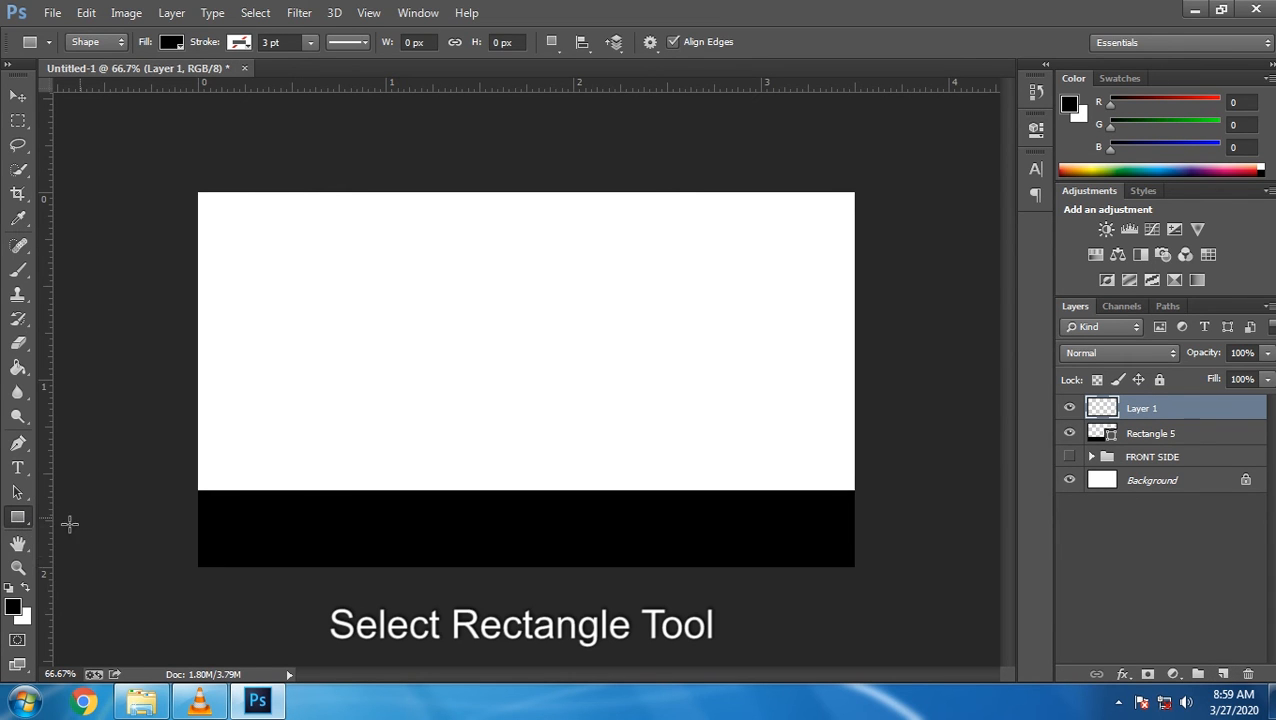
pyautogui.click(13, 606)
pyautogui.write('C')
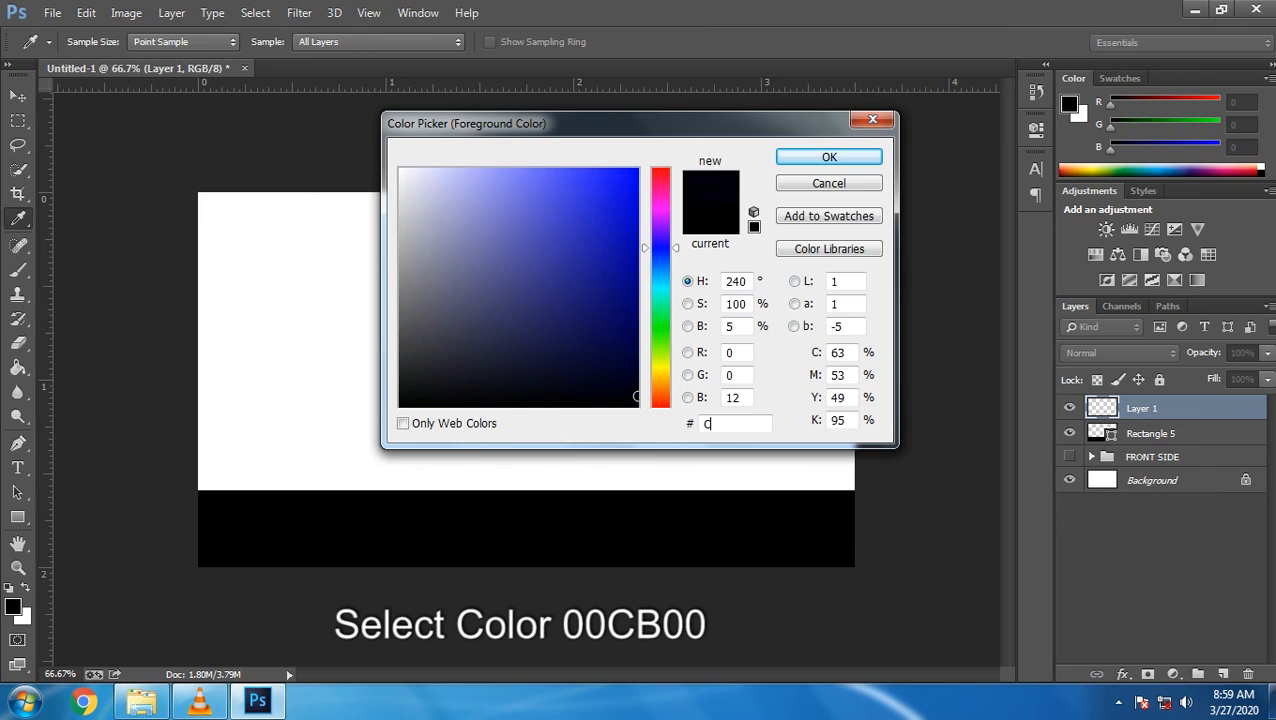
pyautogui.write('0CB00')
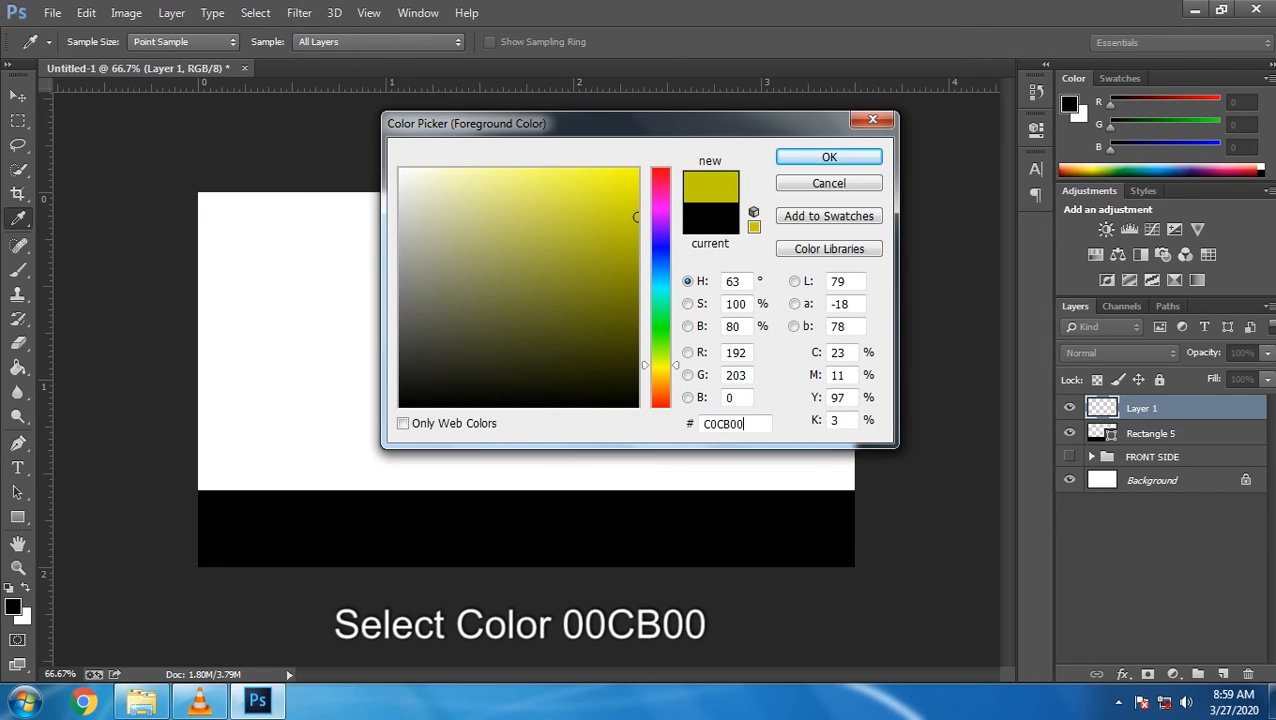
pyautogui.doubleClick(746, 424)
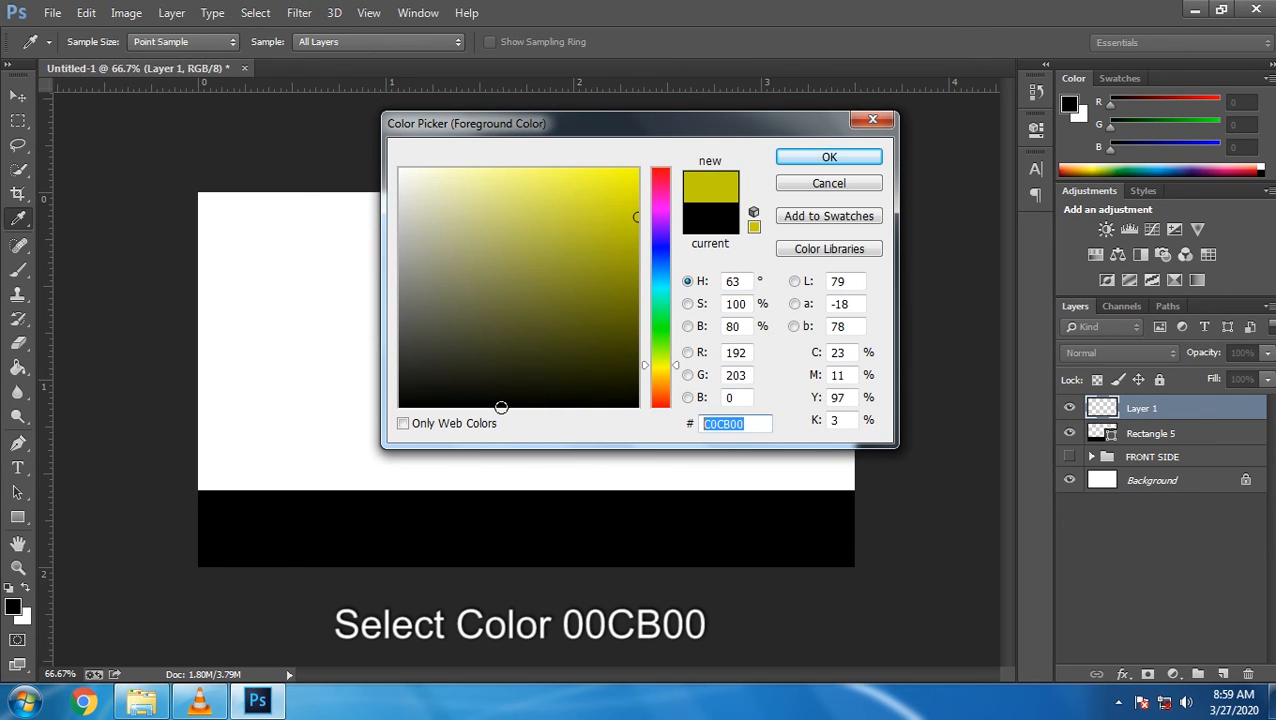
pyautogui.write('00CB00')
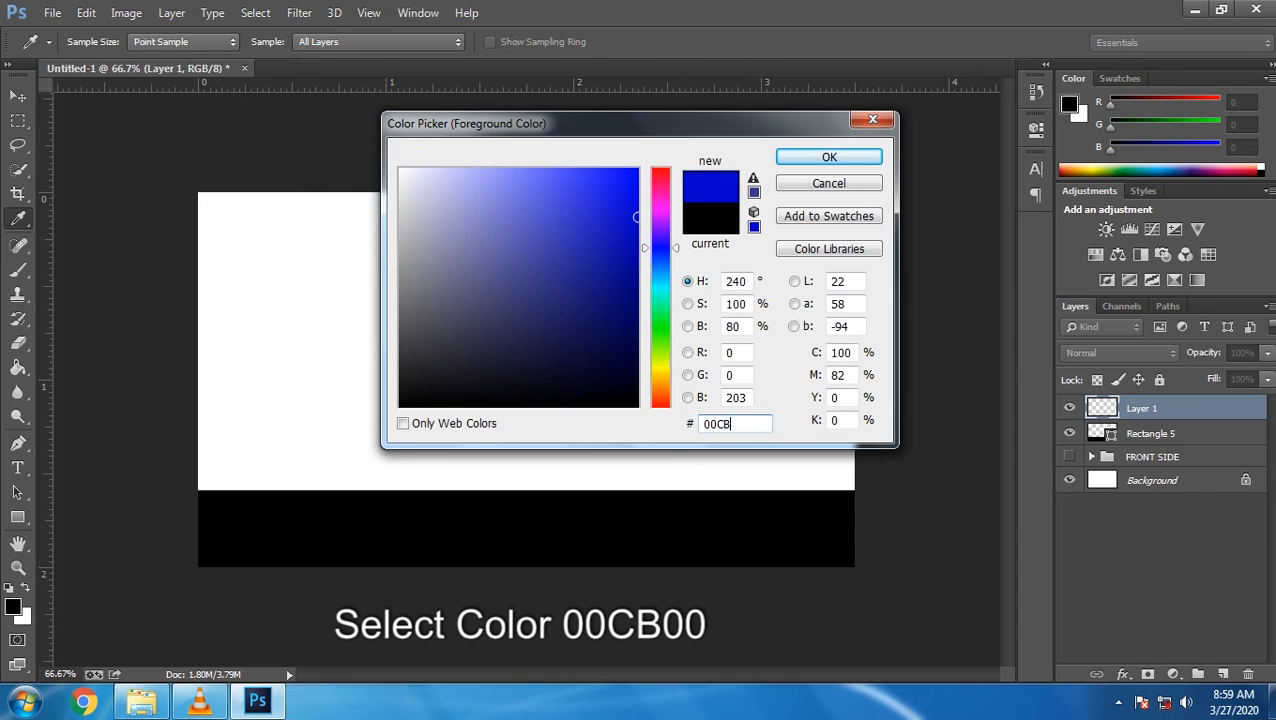
pyautogui.click(829, 157)
pyautogui.press('u')
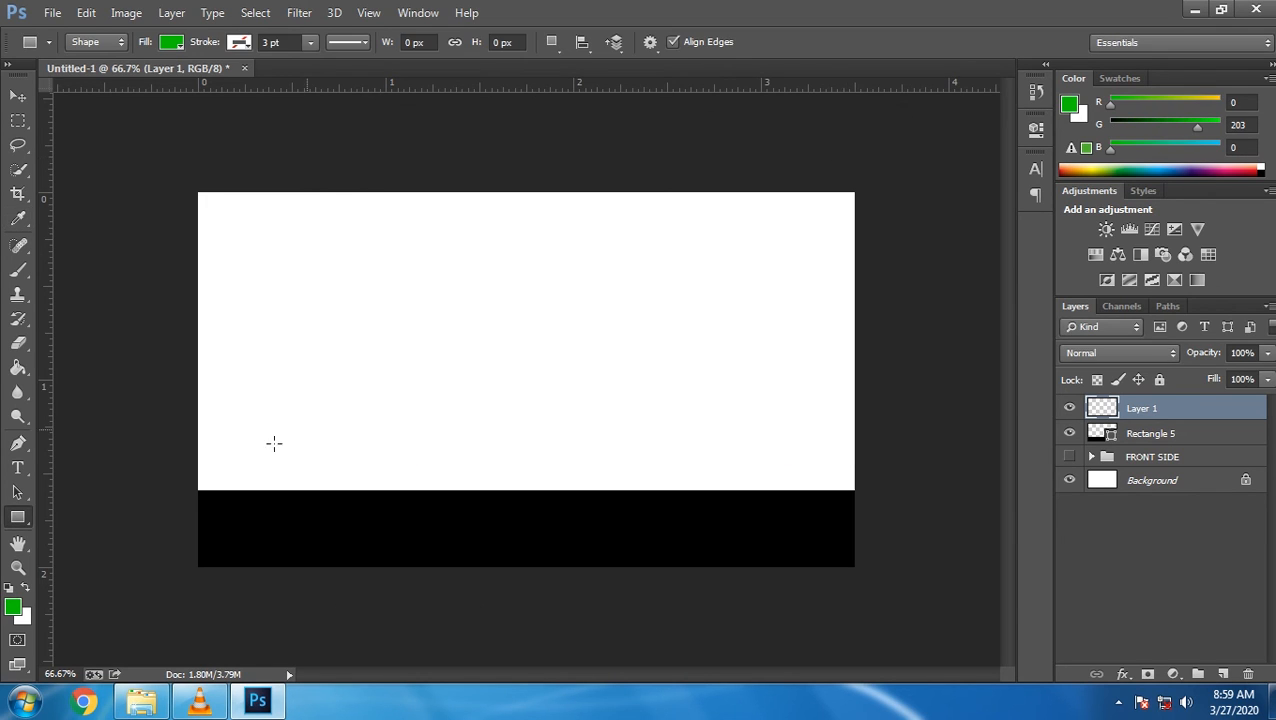
# Draw a thin green stripe above the black band and nudge it down to meet it
pyautogui.moveTo(197, 468)
pyautogui.mouseDown()
pyautogui.moveTo(877, 484)
pyautogui.moveTo(797, 473)
pyautogui.mouseUp()
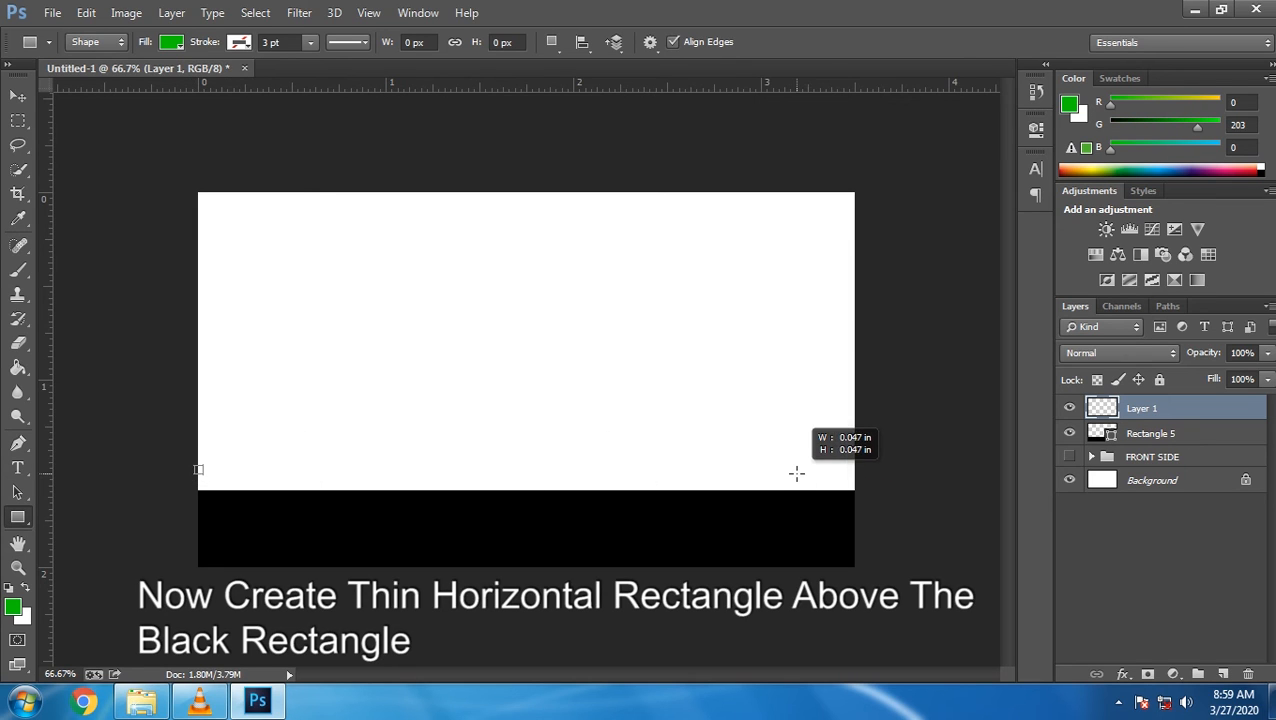
pyautogui.moveTo(797, 473); pyautogui.dragTo(859, 467)
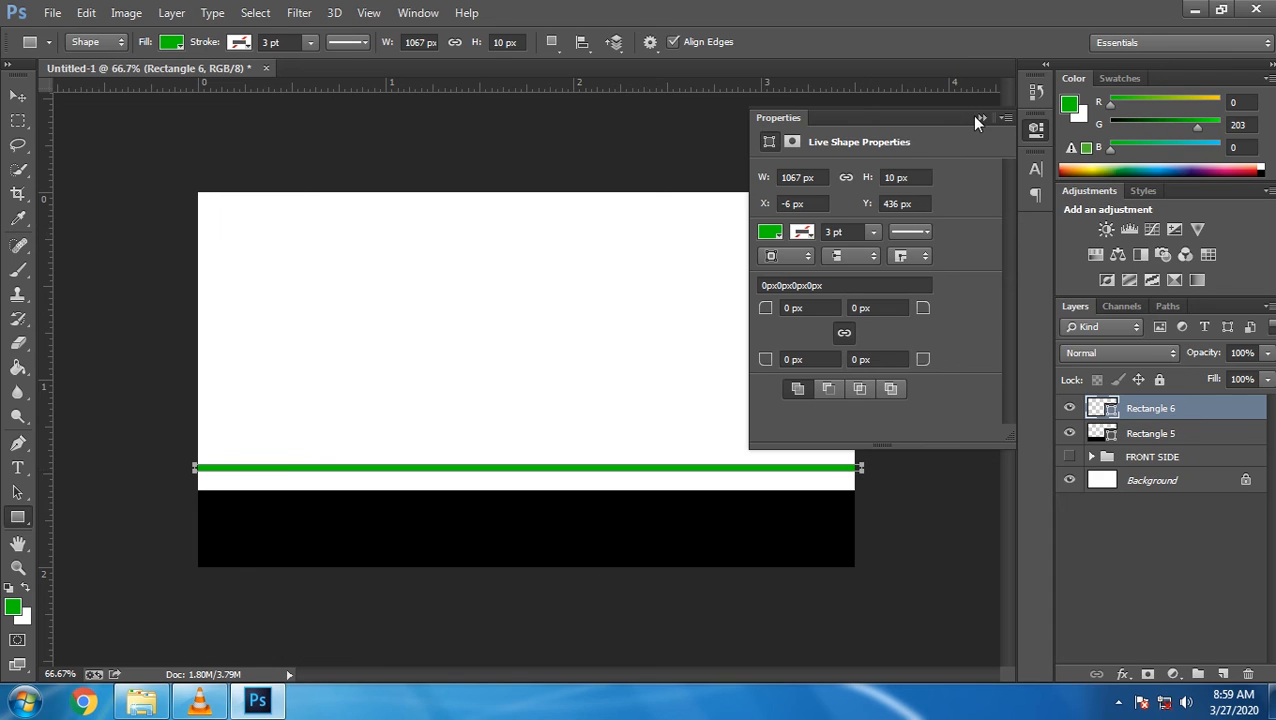
pyautogui.click(975, 117)
pyautogui.click(16, 95)
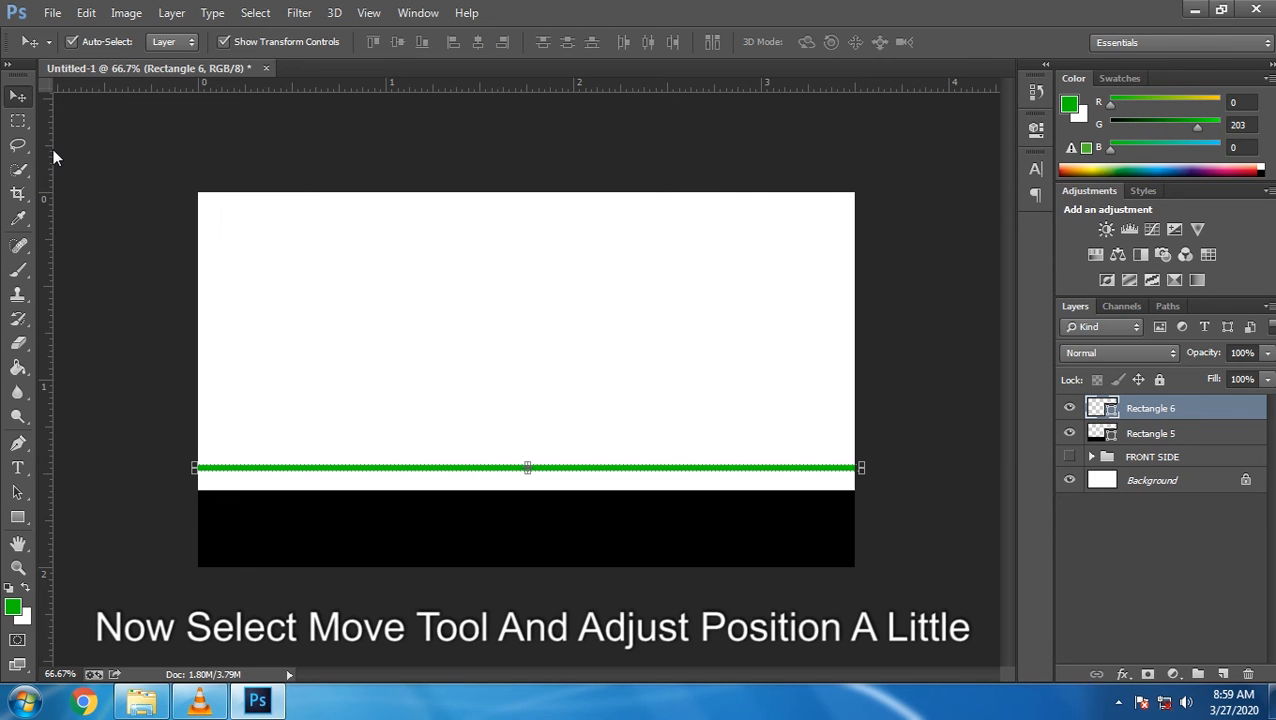
pyautogui.hotkey('shift', 'Down')
pyautogui.hotkey('shift', 'Down')
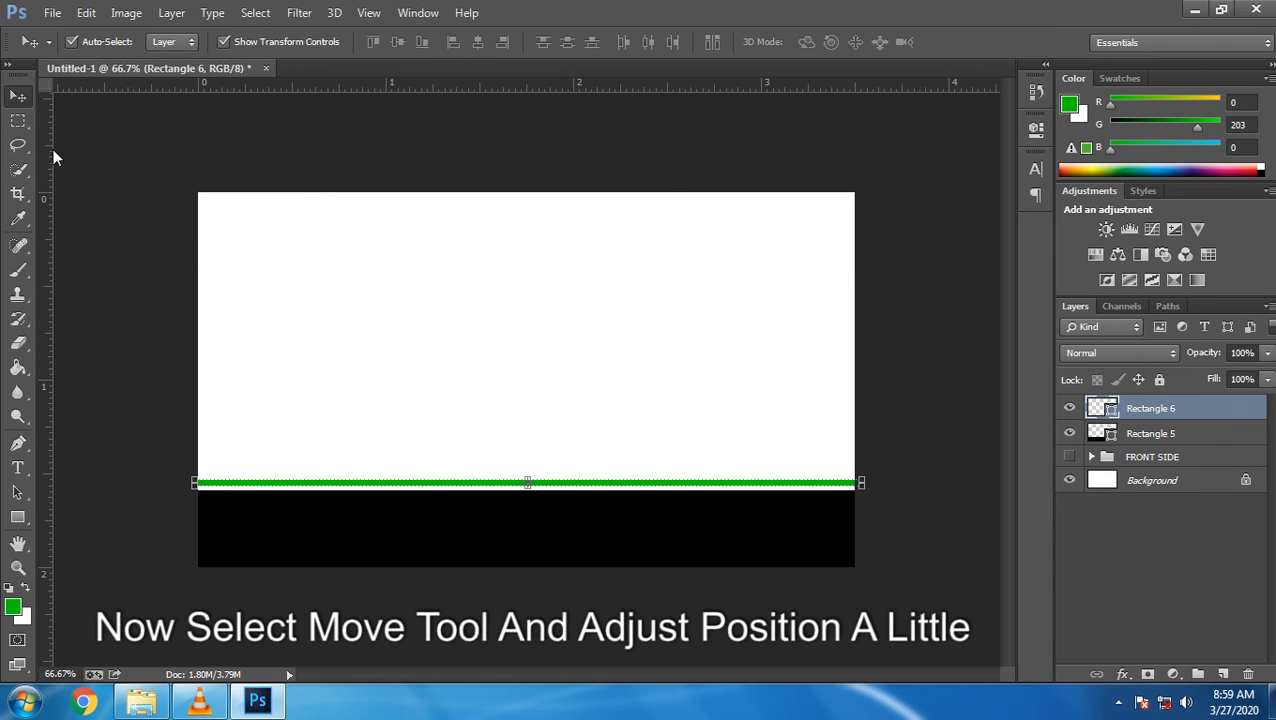
pyautogui.press('m')
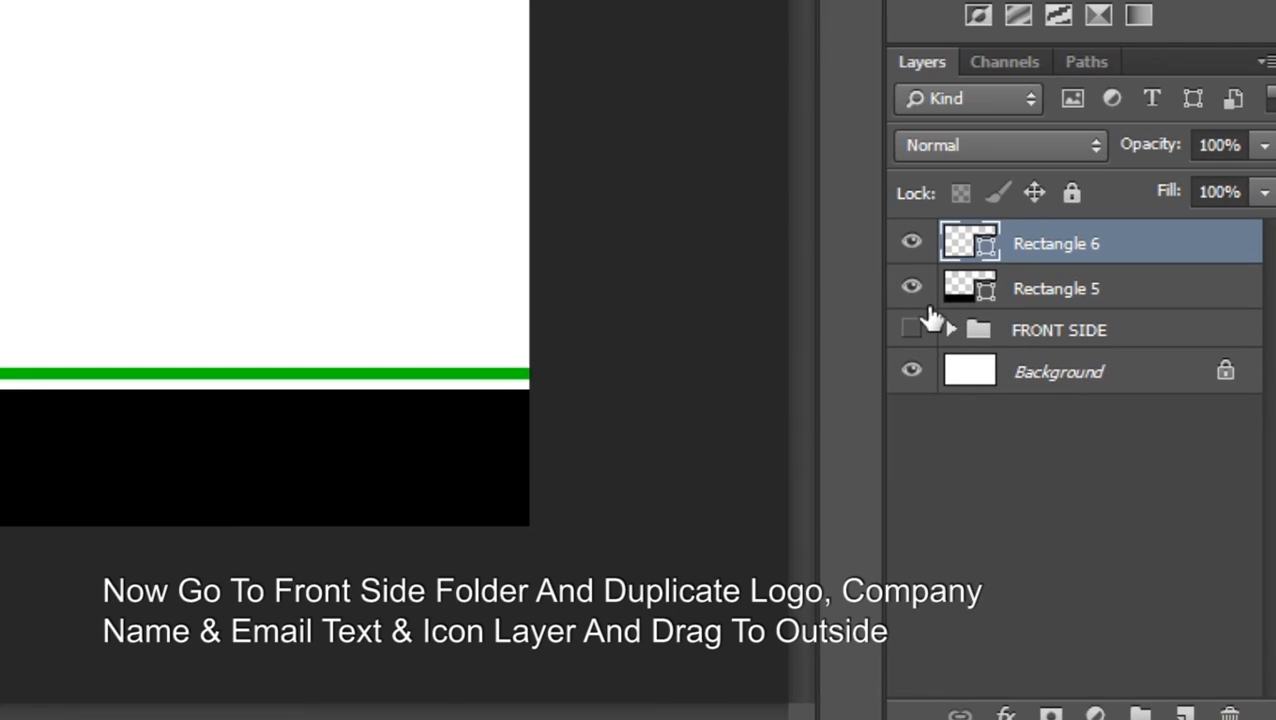
# Select the DEZCREATION name, logo, e-mail text and EMAIL icon layers inside FRONT SIDE
pyautogui.click(946, 330)
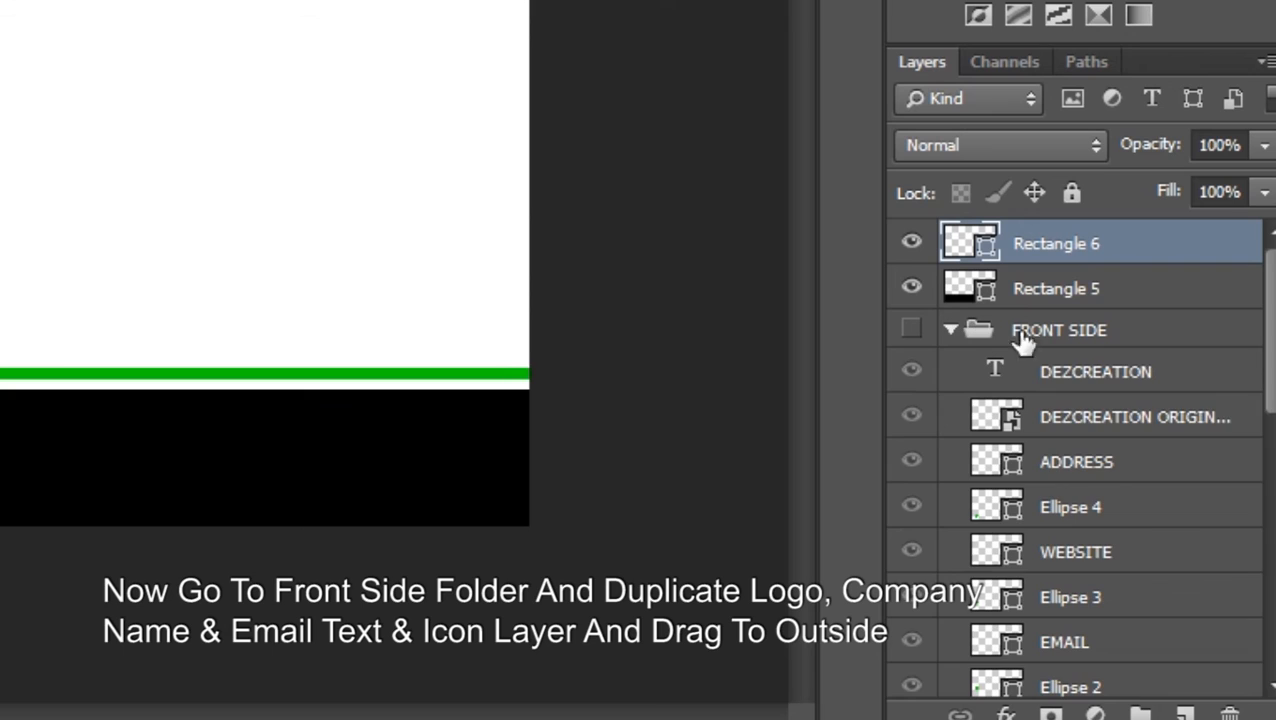
pyautogui.scroll(-3, 1258, 343)
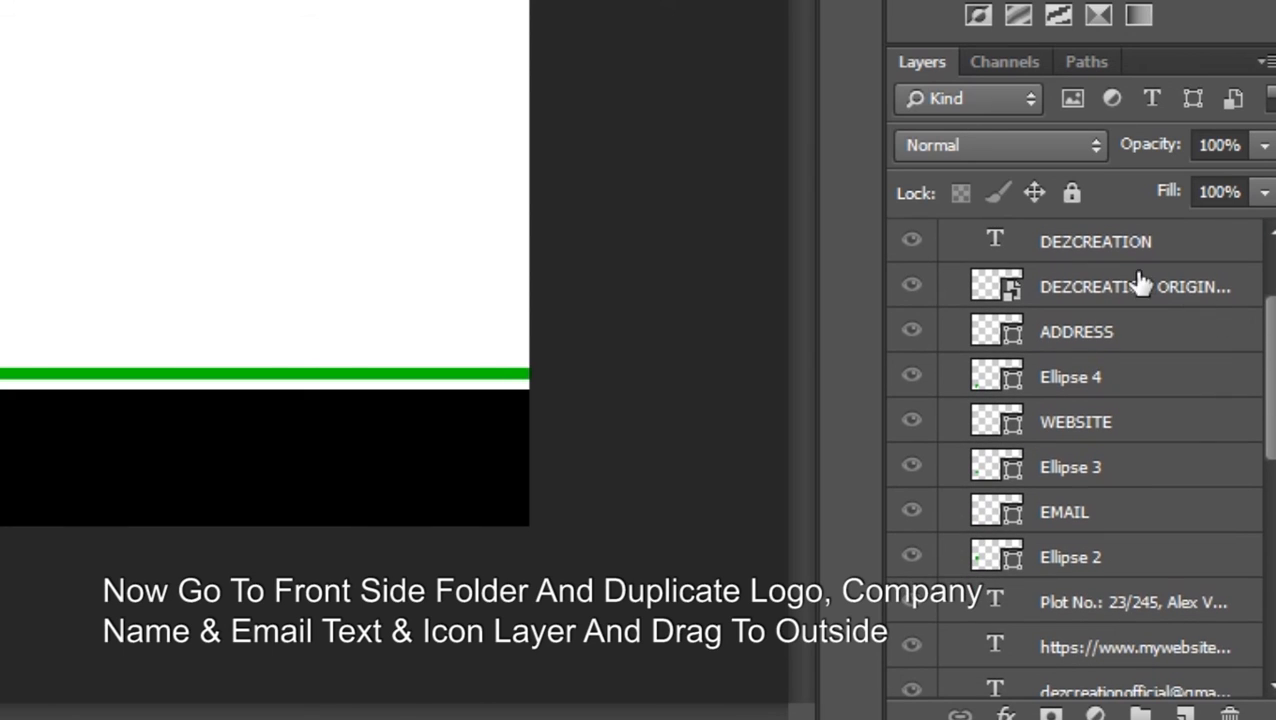
pyautogui.click(1055, 236)
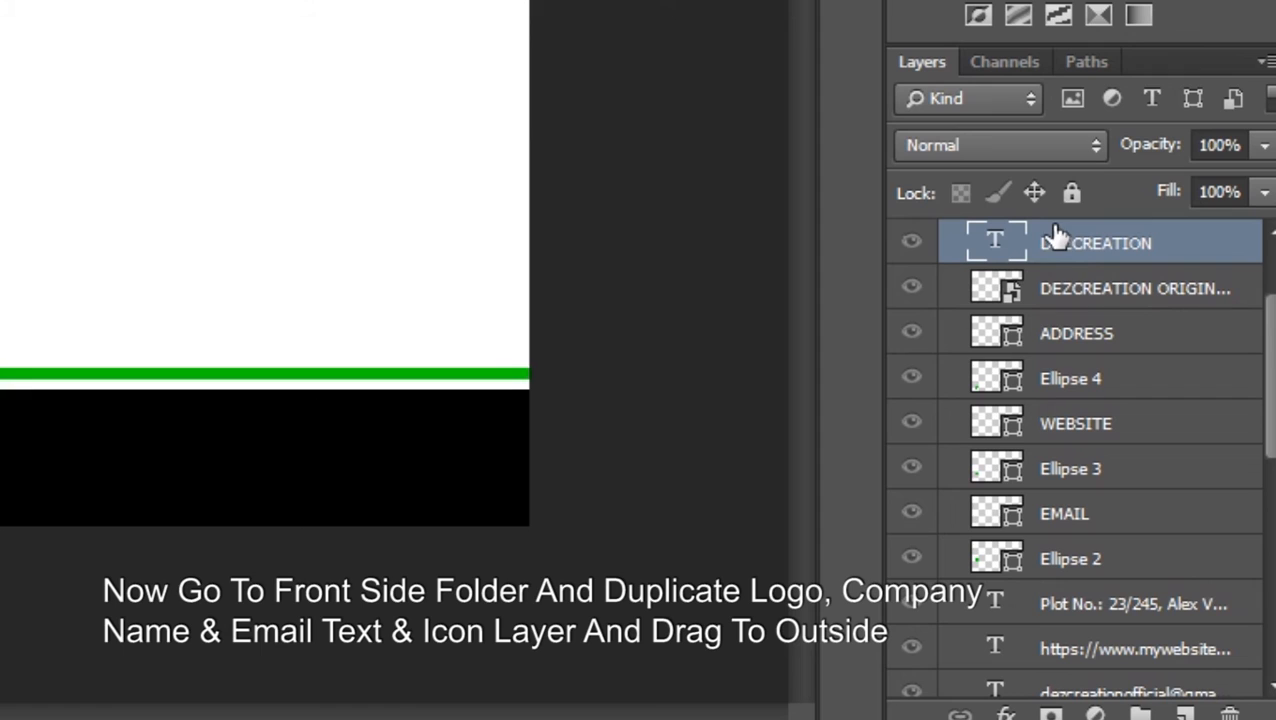
pyautogui.keyDown('shift'); pyautogui.click(1066, 294); pyautogui.keyUp('shift')
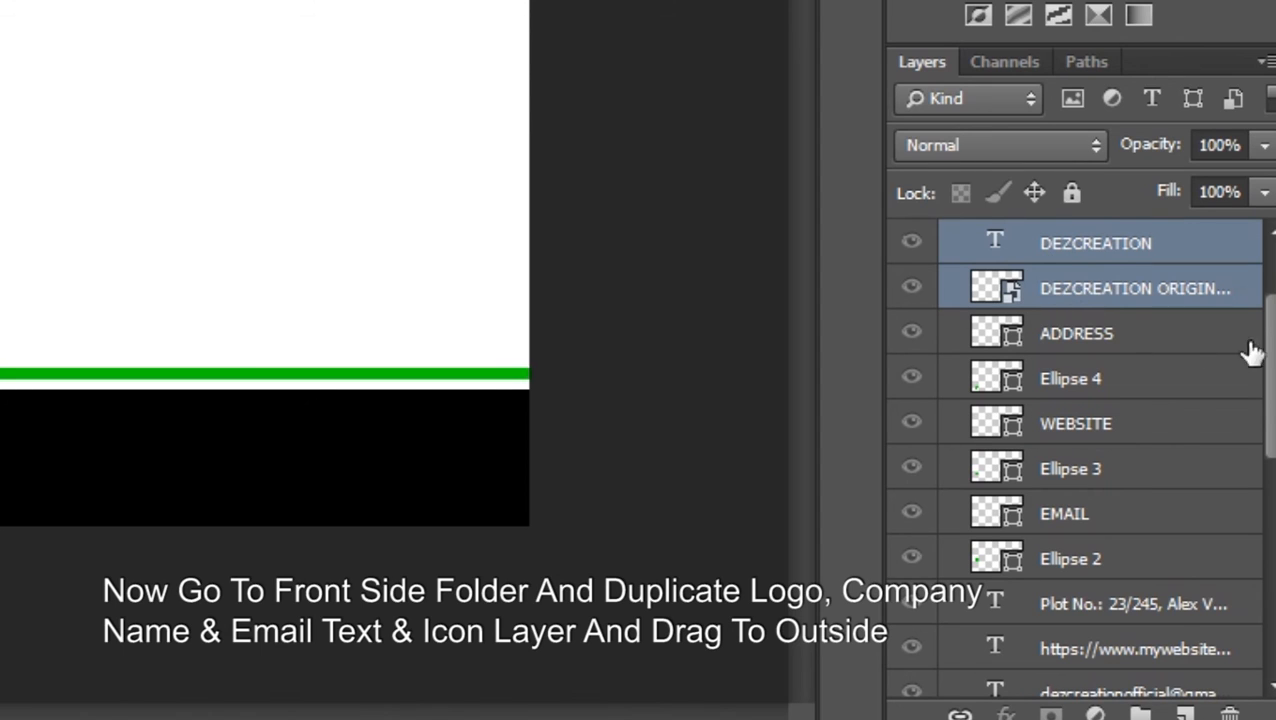
pyautogui.moveTo(1269, 335); pyautogui.dragTo(1270, 428)
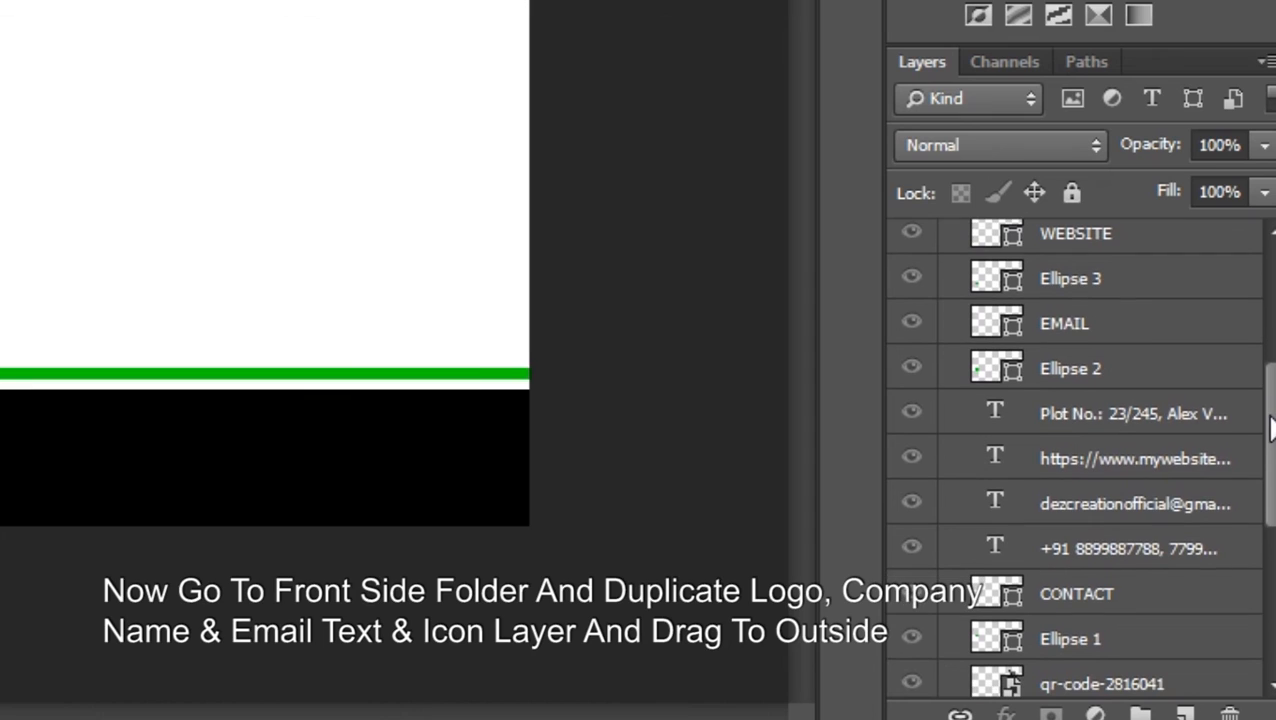
pyautogui.click(1075, 505)
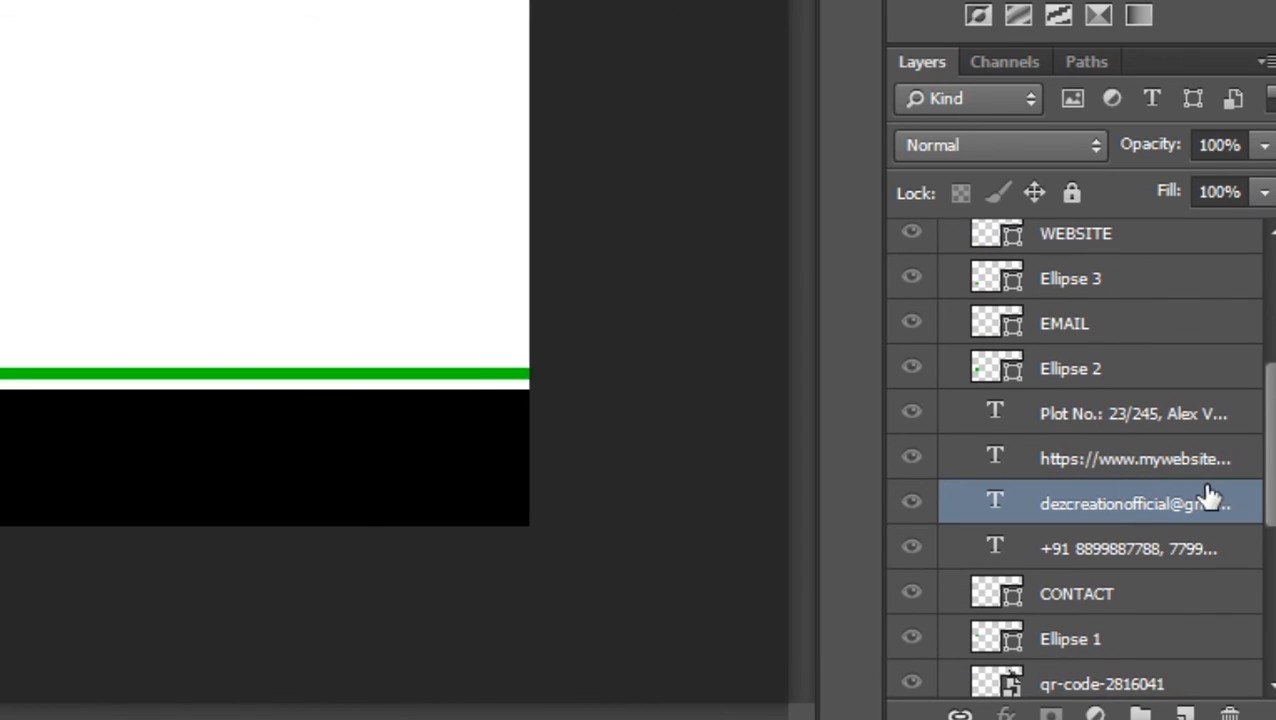
pyautogui.scroll(-5, 1240, 445)
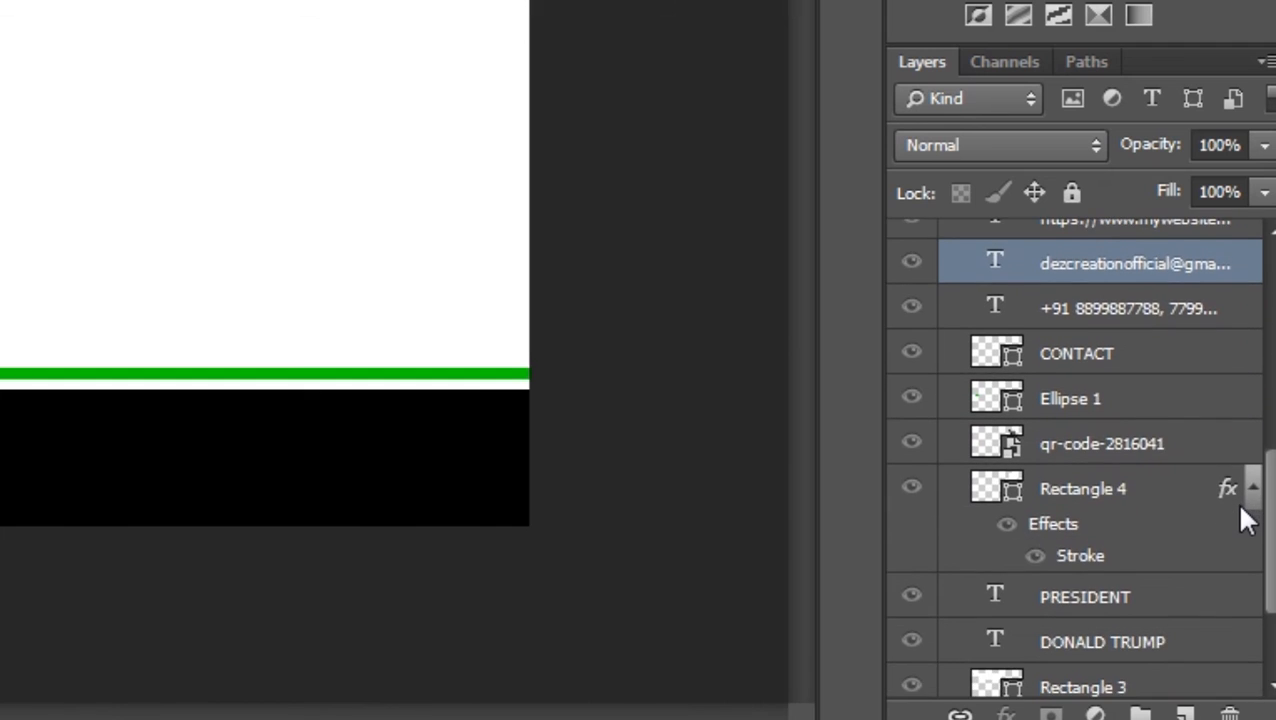
pyautogui.scroll(-2, 1245, 521)
pyautogui.scroll(4, 1242, 507)
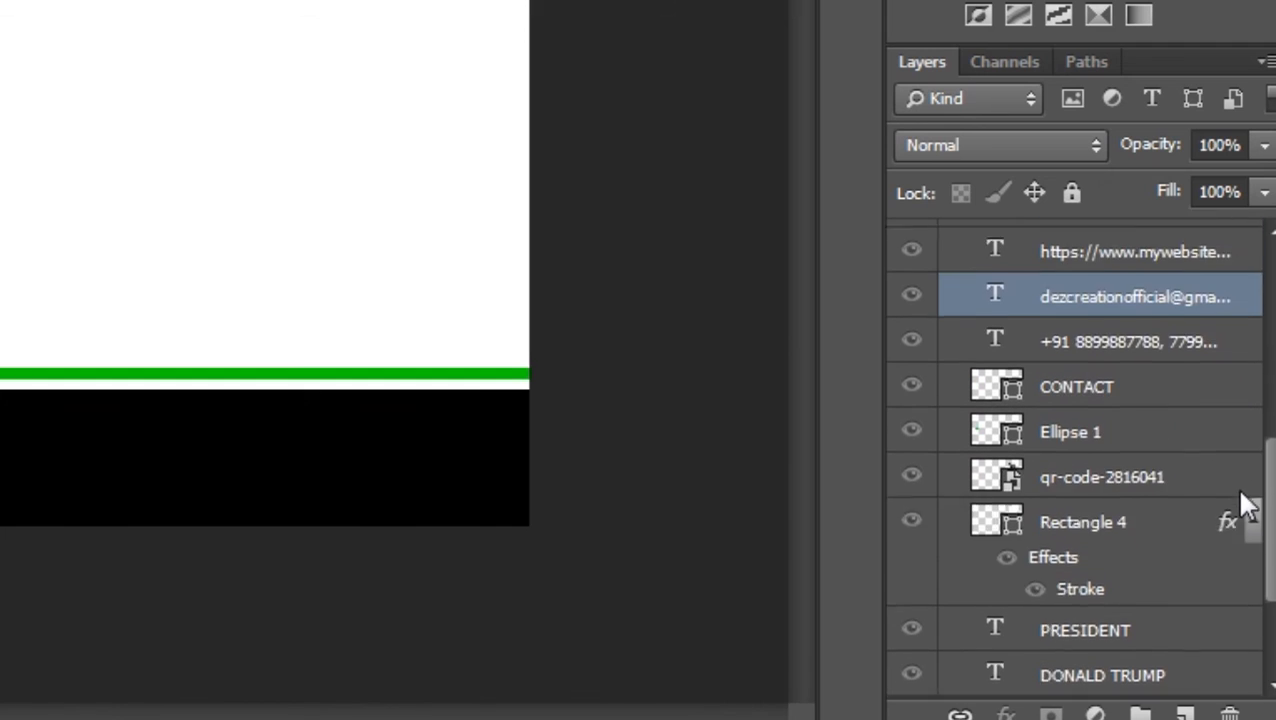
pyautogui.scroll(5, 1240, 460)
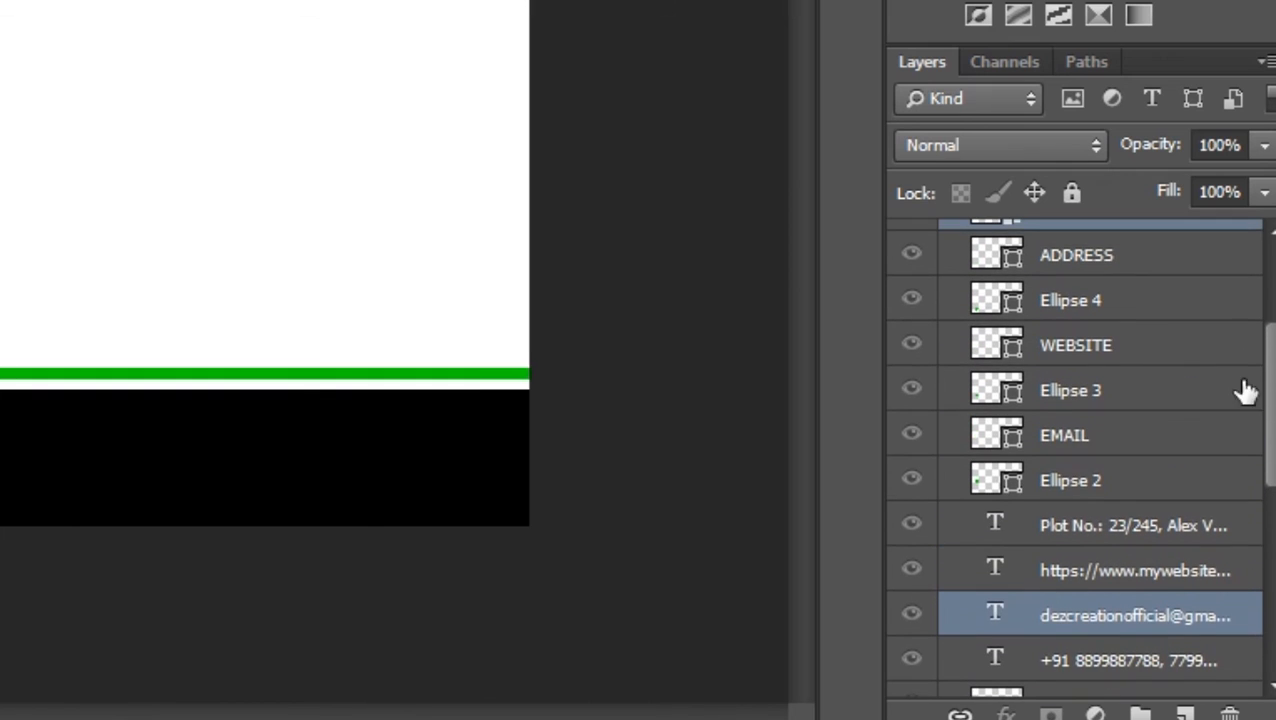
pyautogui.keyDown('ctrl'); pyautogui.click(1060, 445); pyautogui.keyUp('ctrl')
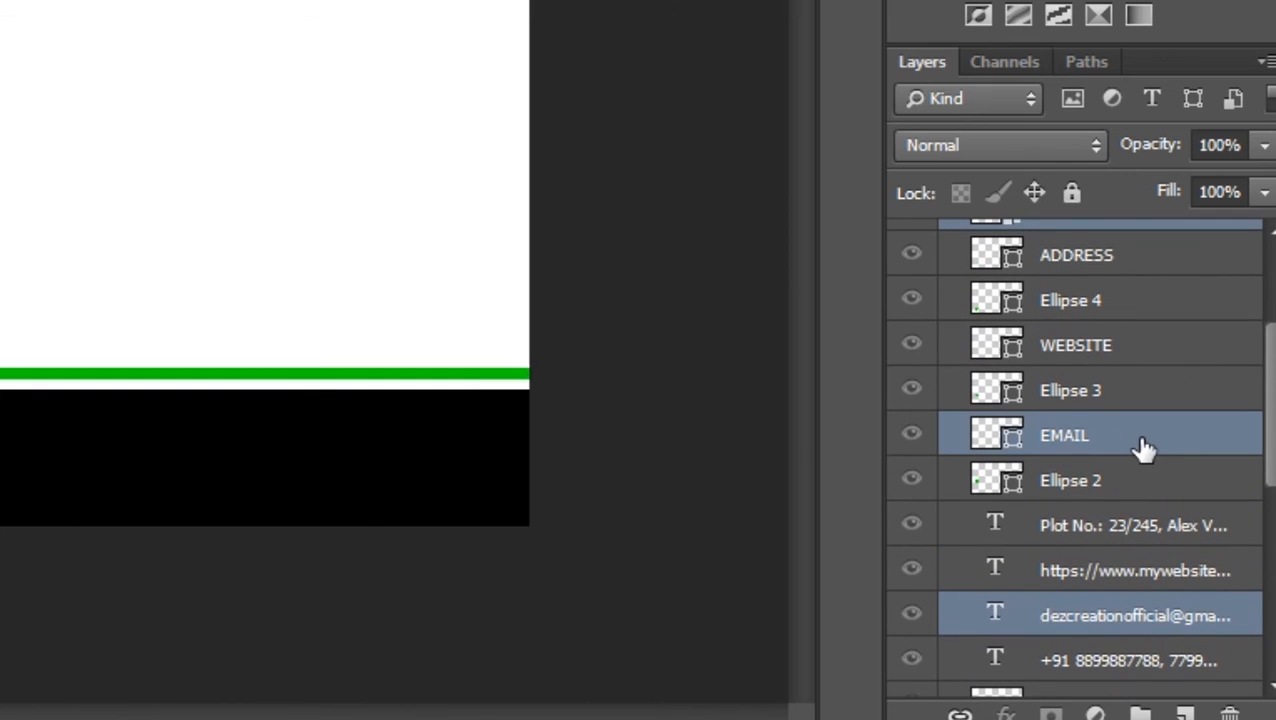
pyautogui.scroll(5, 1145, 449)
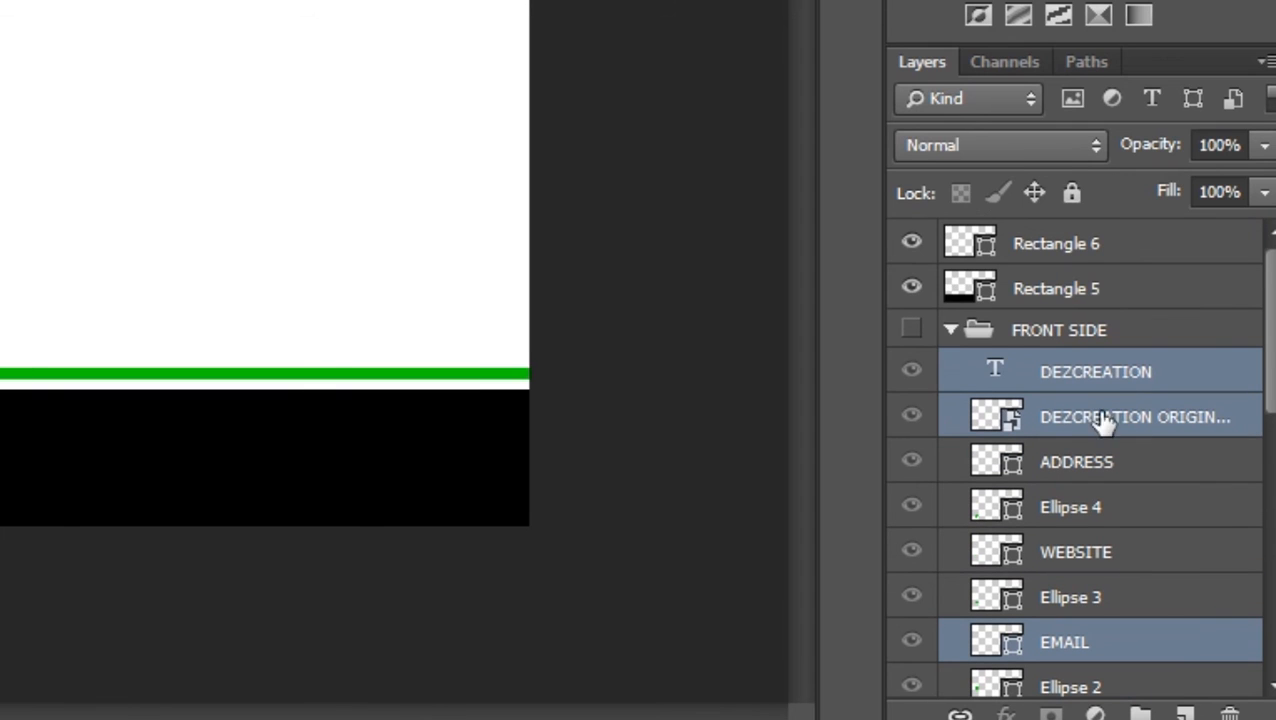
# Copy the selected layers to sit above the back-side rectangles
pyautogui.moveTo(1072, 373)
pyautogui.mouseDown()
pyautogui.moveTo(1071, 336)
pyautogui.moveTo(1072, 368)
pyautogui.mouseUp()
pyautogui.moveTo(1075, 368); pyautogui.dragTo(1046, 245)
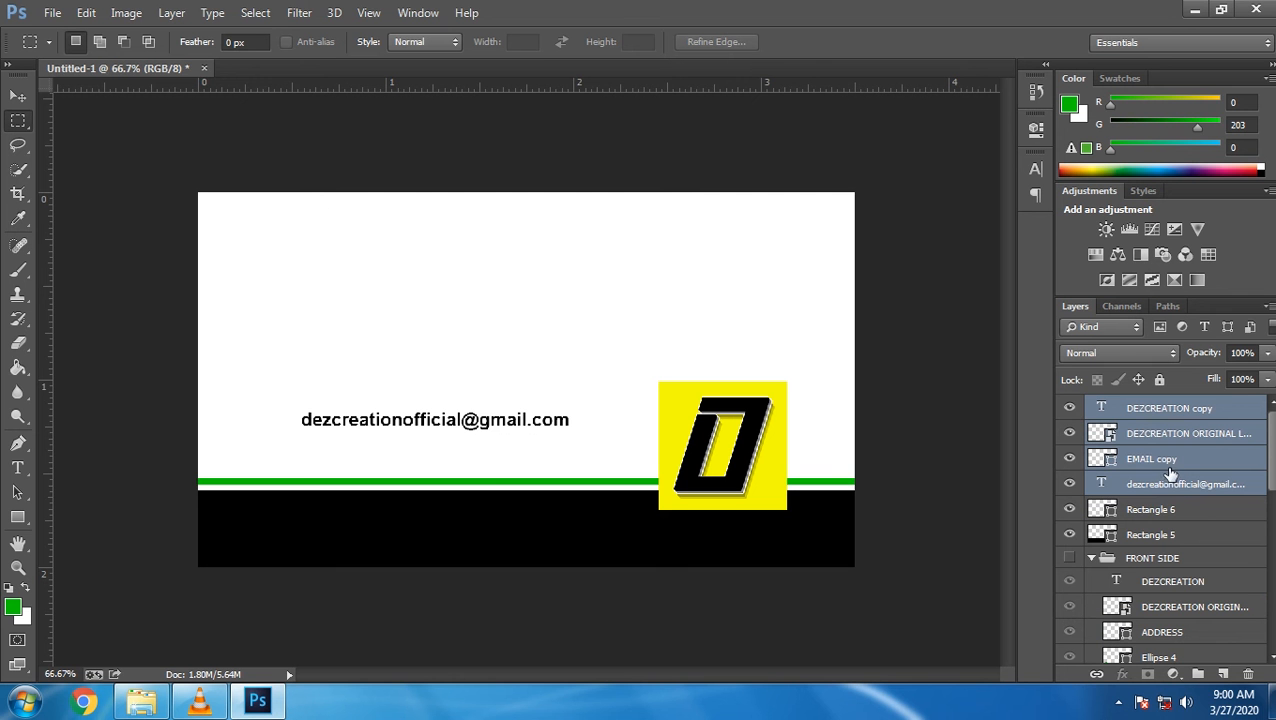
pyautogui.click(1077, 262)
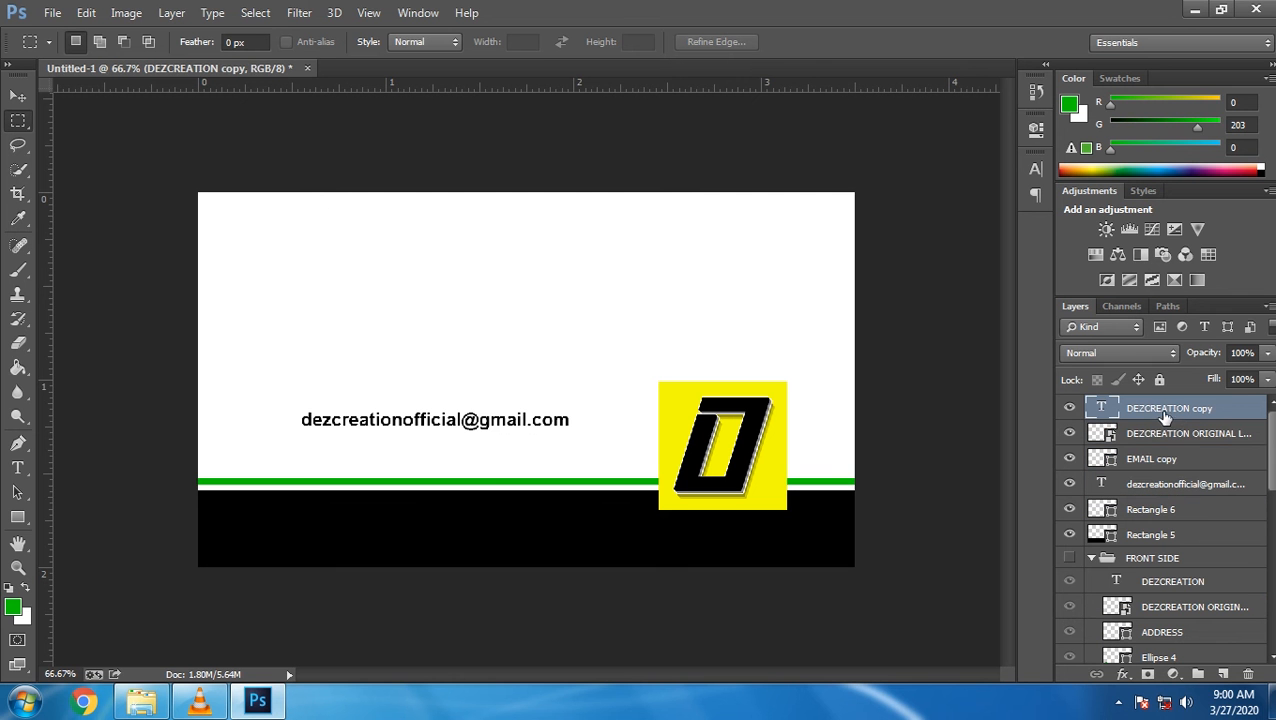
# Raise the copied logo and DEZCREATION name, centre them horizontally on the canvas, then nudge them down
pyautogui.keyDown('ctrl'); pyautogui.click(1150, 432); pyautogui.keyUp('ctrl')
pyautogui.click(17, 100)
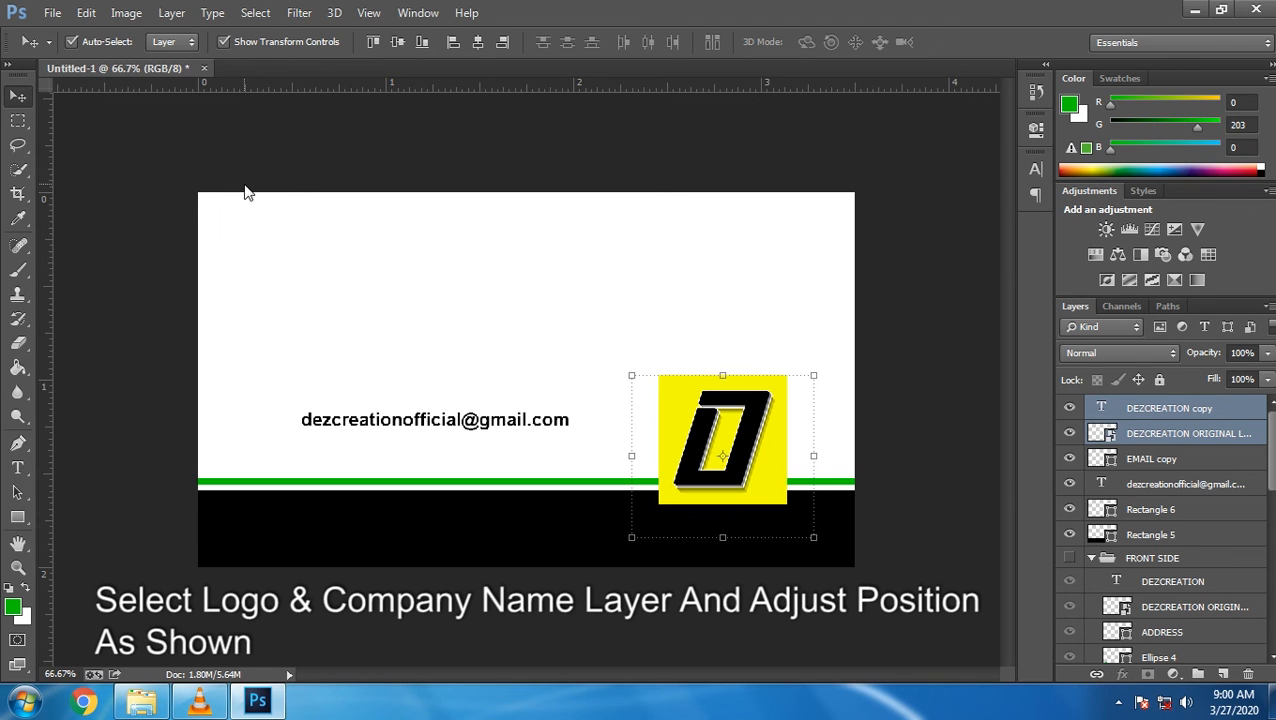
pyautogui.hotkey('shift', 'Up')
pyautogui.hotkey('shift', 'Up')
pyautogui.hotkey('shift', 'Up')
pyautogui.hotkey('shift', 'Up')
pyautogui.hotkey('shift', 'Up')
pyautogui.hotkey('shift', 'Up')
pyautogui.hotkey('shift', 'Up')
pyautogui.hotkey('shift', 'Up')
pyautogui.hotkey('shift', 'Up')
pyautogui.hotkey('shift', 'Up')
pyautogui.hotkey('shift', 'Up')
pyautogui.hotkey('shift', 'Up')
pyautogui.hotkey('shift', 'Up')
pyautogui.hotkey('shift', 'Up')
pyautogui.hotkey('shift', 'Up')
pyautogui.hotkey('shift', 'Up')
pyautogui.hotkey('shift', 'Up')
pyautogui.hotkey('shift', 'Up')
pyautogui.hotkey('shift', 'Up')
pyautogui.hotkey('shift', 'Up')
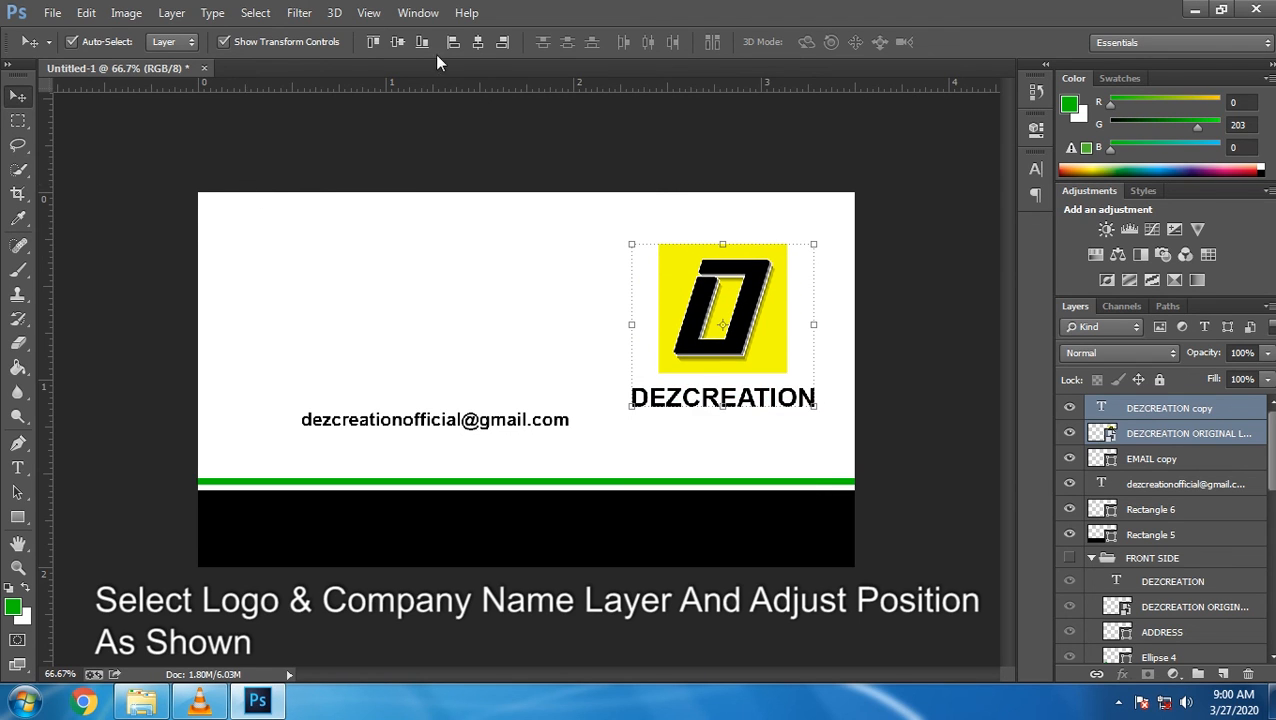
pyautogui.hotkey('ctrl', 'a')
pyautogui.click(480, 40)
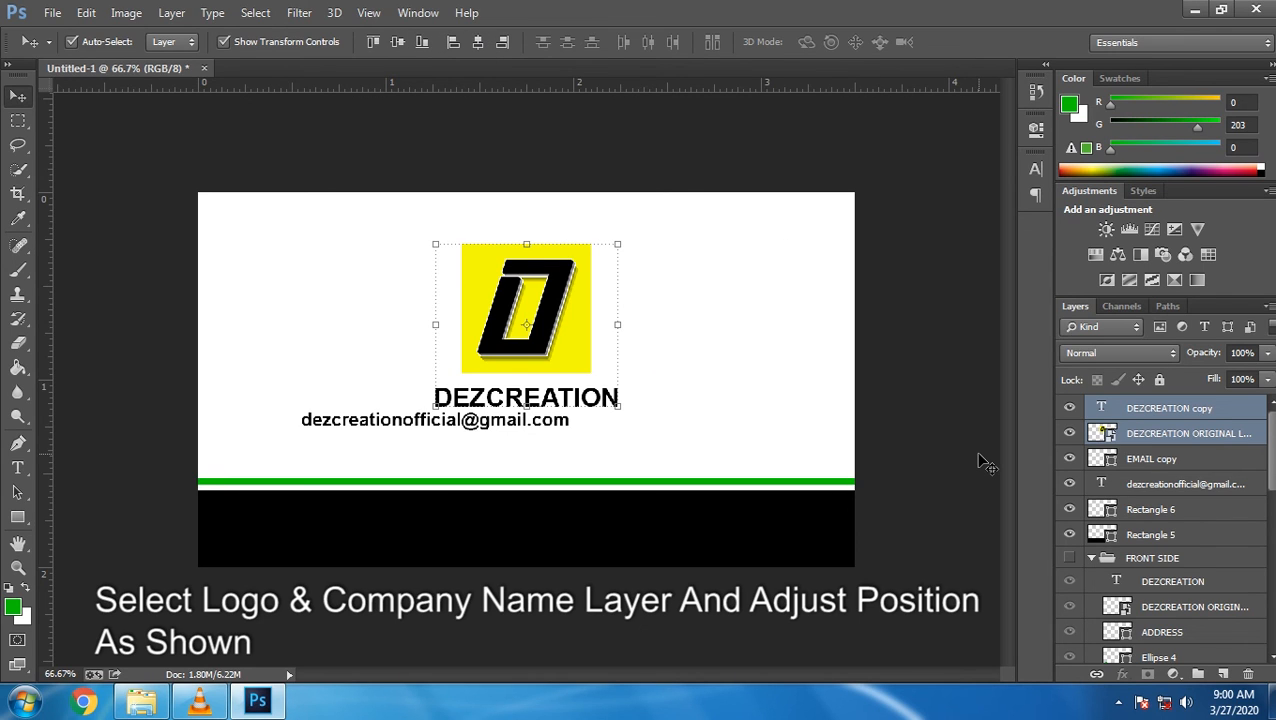
pyautogui.hotkey('shift', 'Down')
pyautogui.hotkey('shift', 'Down')
pyautogui.hotkey('shift', 'Down')
pyautogui.hotkey('shift', 'Down')
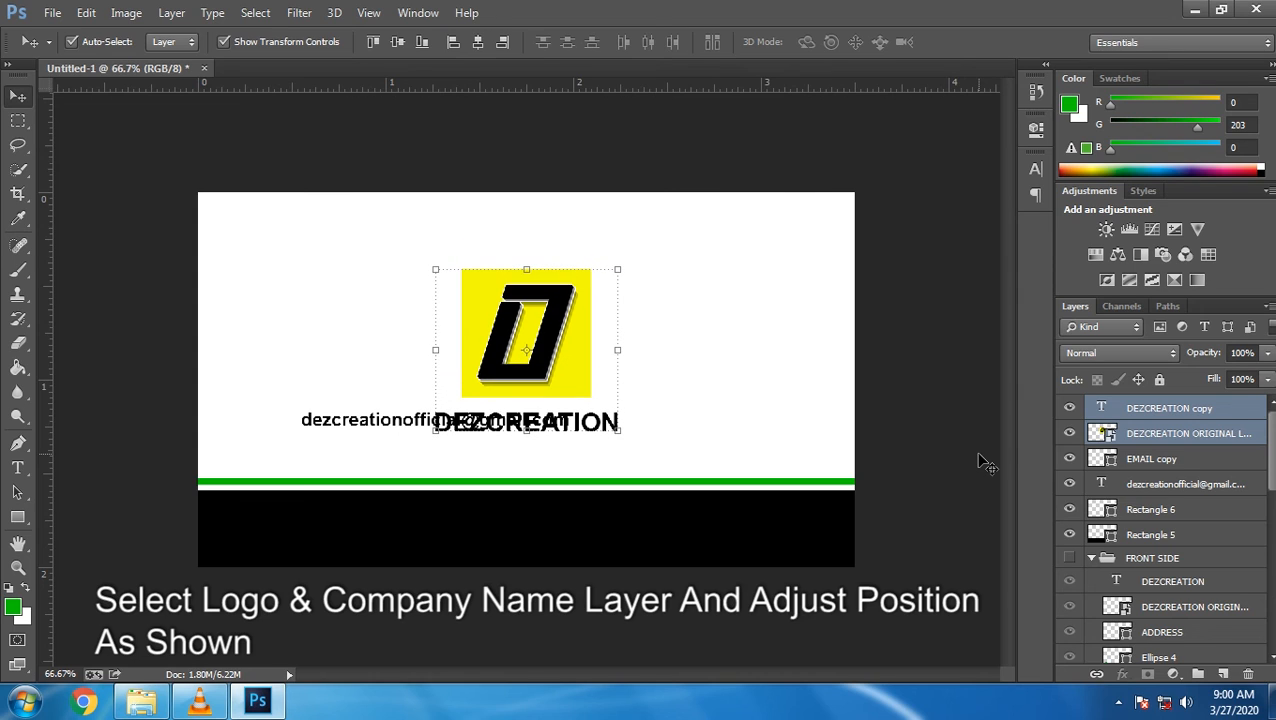
pyautogui.click(1150, 465)
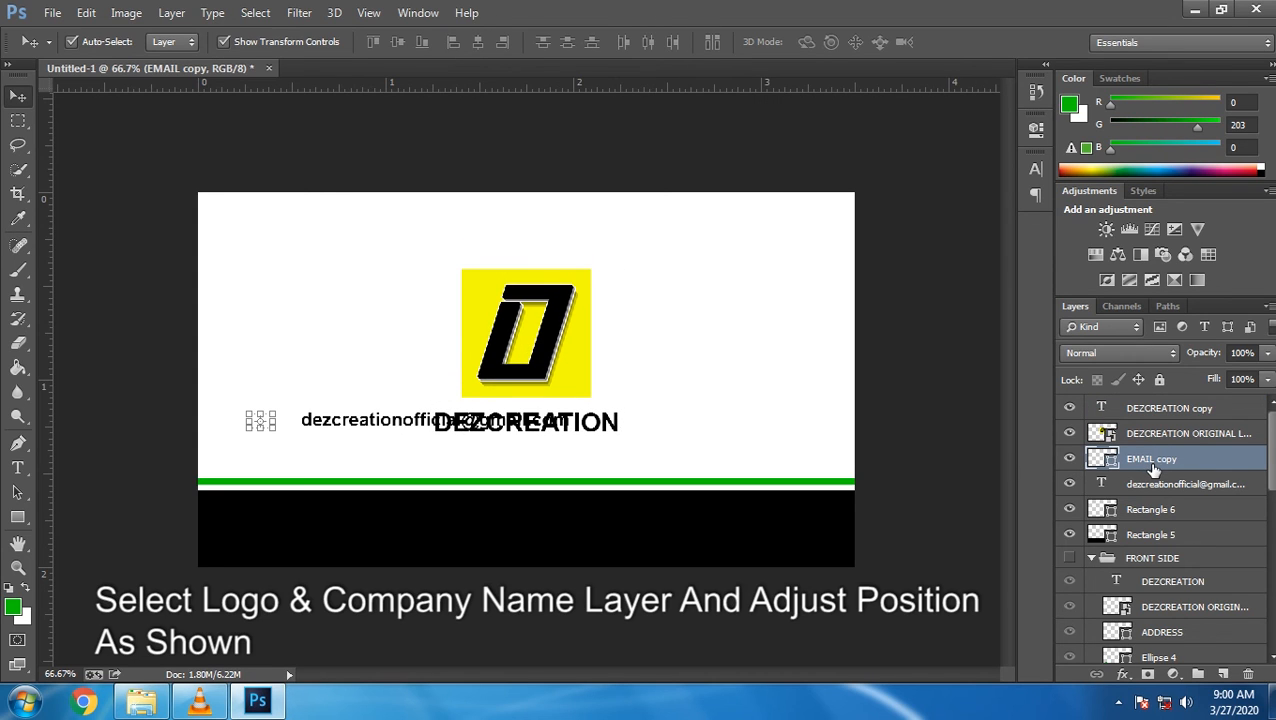
# Move the email icon and address together down onto the black band and rightward
pyautogui.keyDown('shift'); pyautogui.click(1145, 484); pyautogui.keyUp('shift')
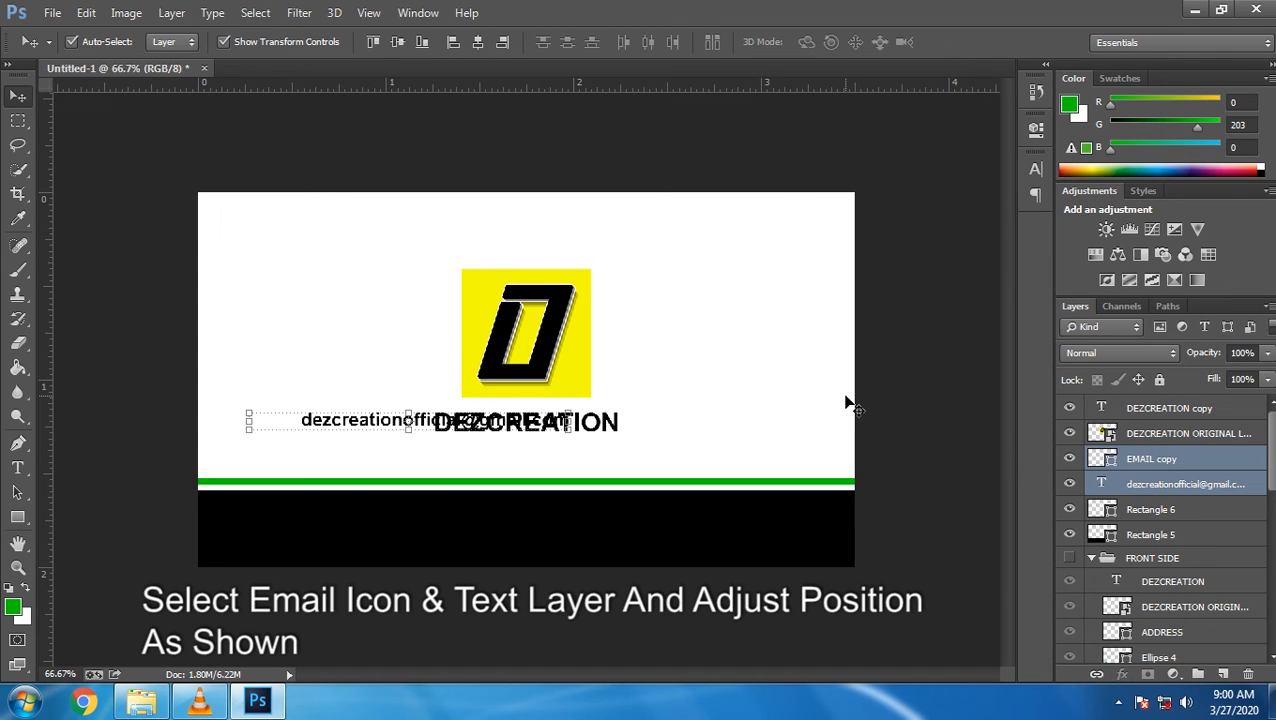
pyautogui.hotkey('shift', 'Down')
pyautogui.hotkey('shift', 'Down')
pyautogui.hotkey('shift', 'Down')
pyautogui.hotkey('shift', 'Down')
pyautogui.hotkey('shift', 'Down')
pyautogui.hotkey('shift', 'Down')
pyautogui.hotkey('shift', 'Down')
pyautogui.hotkey('shift', 'Down')
pyautogui.hotkey('shift', 'Down')
pyautogui.hotkey('shift', 'Down')
pyautogui.hotkey('shift', 'Down')
pyautogui.hotkey('shift', 'Down')
pyautogui.hotkey('shift', 'Down')
pyautogui.hotkey('shift', 'Down')
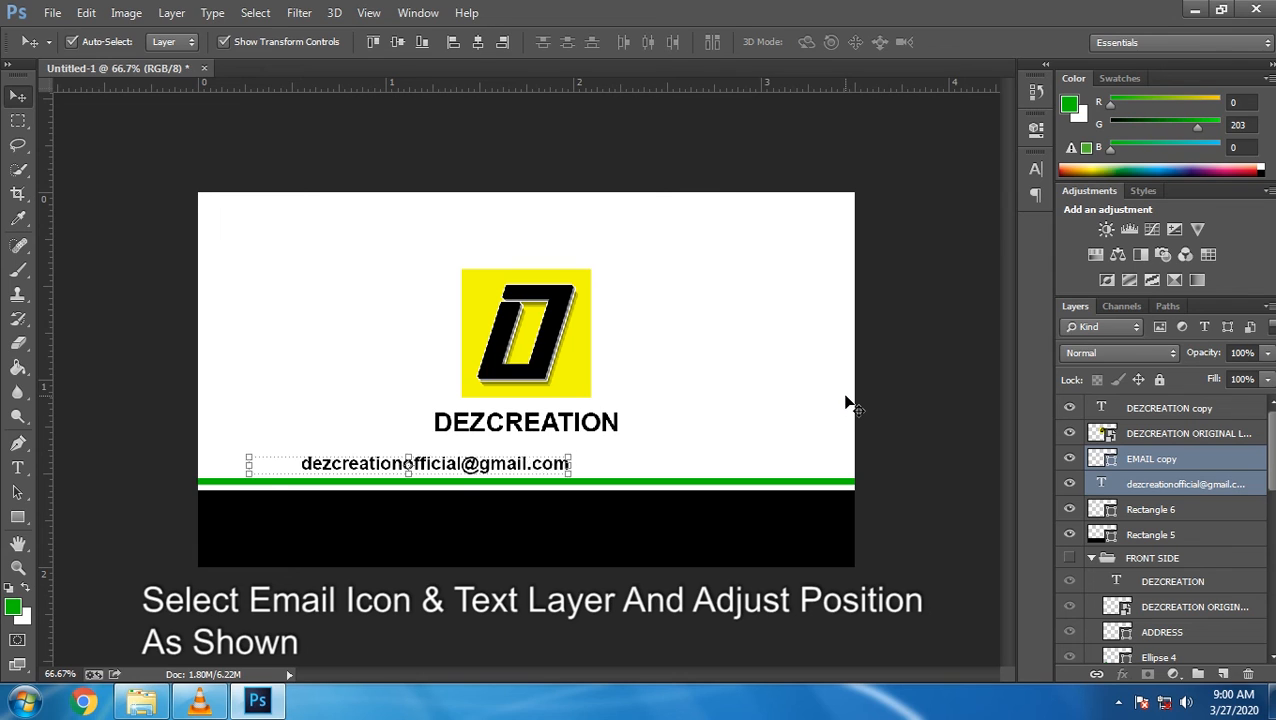
pyautogui.hotkey('shift', 'Right')
pyautogui.hotkey('shift', 'Right')
pyautogui.hotkey('shift', 'Right')
pyautogui.hotkey('shift', 'Right')
pyautogui.hotkey('shift', 'Right')
pyautogui.hotkey('shift', 'Right')
pyautogui.hotkey('shift', 'Right')
pyautogui.hotkey('shift', 'Right')
pyautogui.hotkey('shift', 'Right')
pyautogui.hotkey('shift', 'Right')
pyautogui.hotkey('shift', 'Right')
pyautogui.hotkey('shift', 'Right')
pyautogui.hotkey('shift', 'Right')
pyautogui.hotkey('shift', 'Right')
pyautogui.hotkey('shift', 'Right')
pyautogui.hotkey('shift', 'Right')
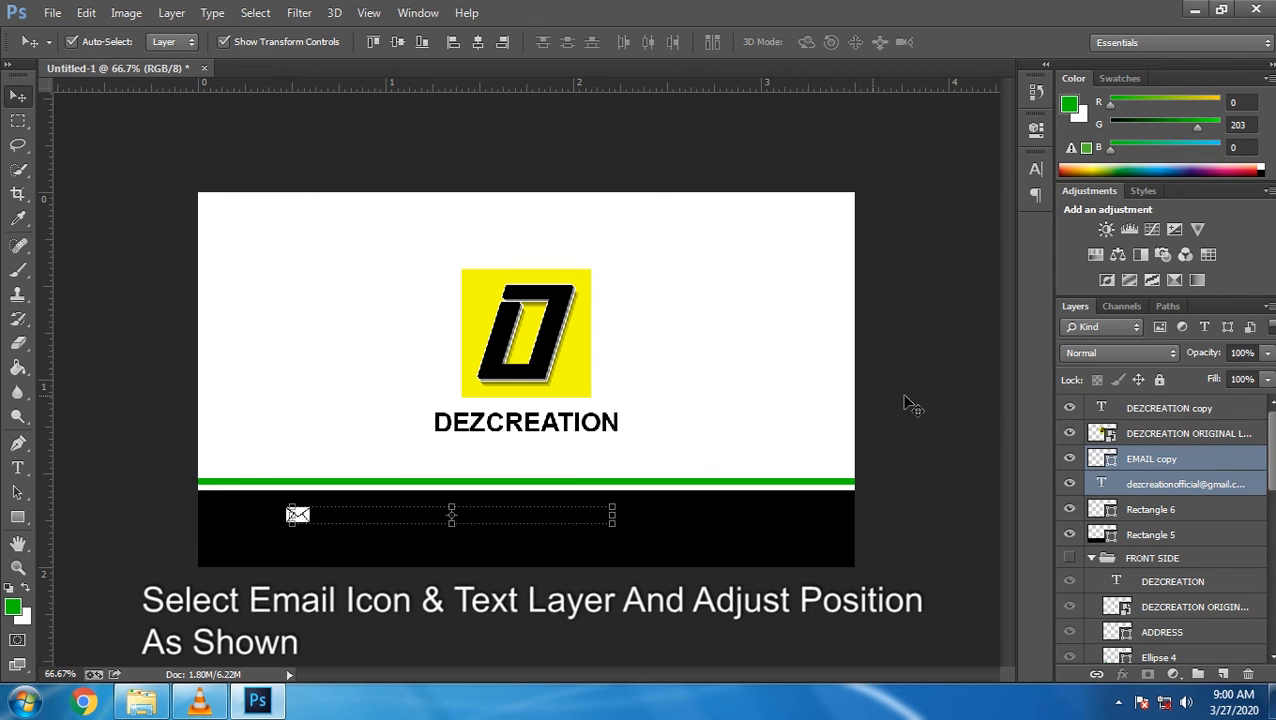
# Set the email address text colour to white (#FFFFFF)
pyautogui.click(1165, 484)
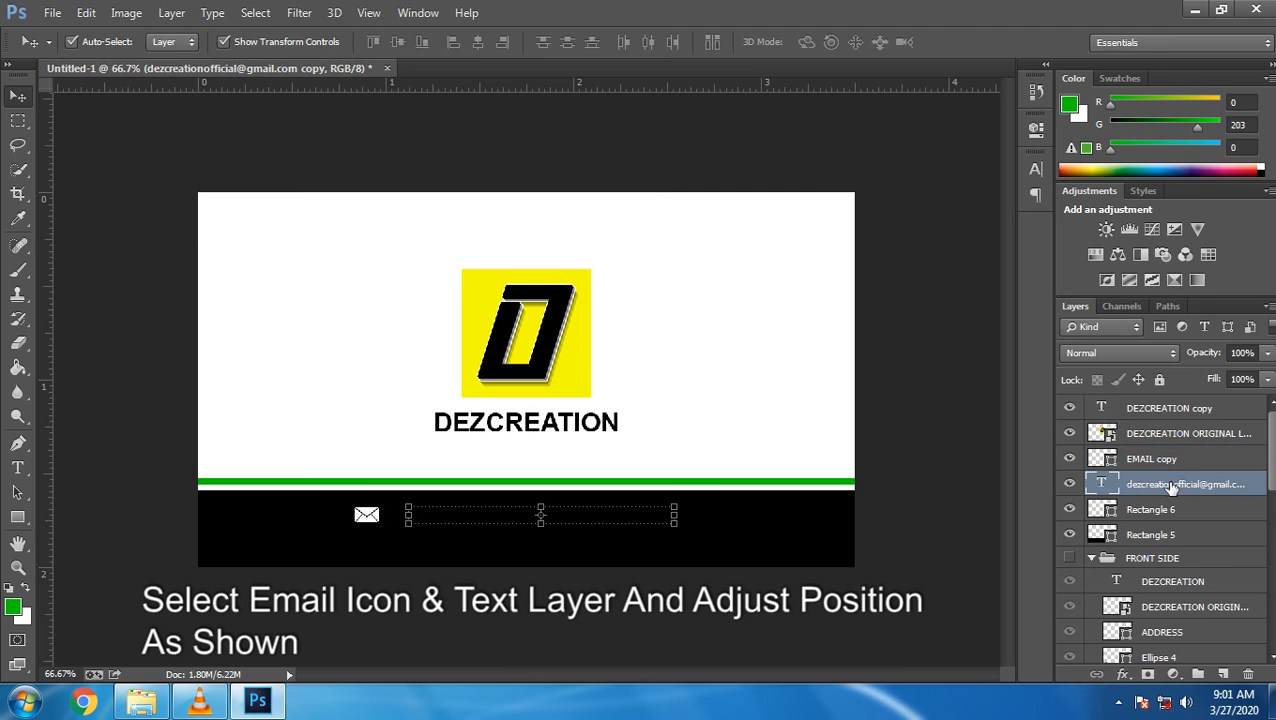
pyautogui.click(18, 468)
pyautogui.click(634, 43)
pyautogui.write('ffffff')
pyautogui.click(822, 157)
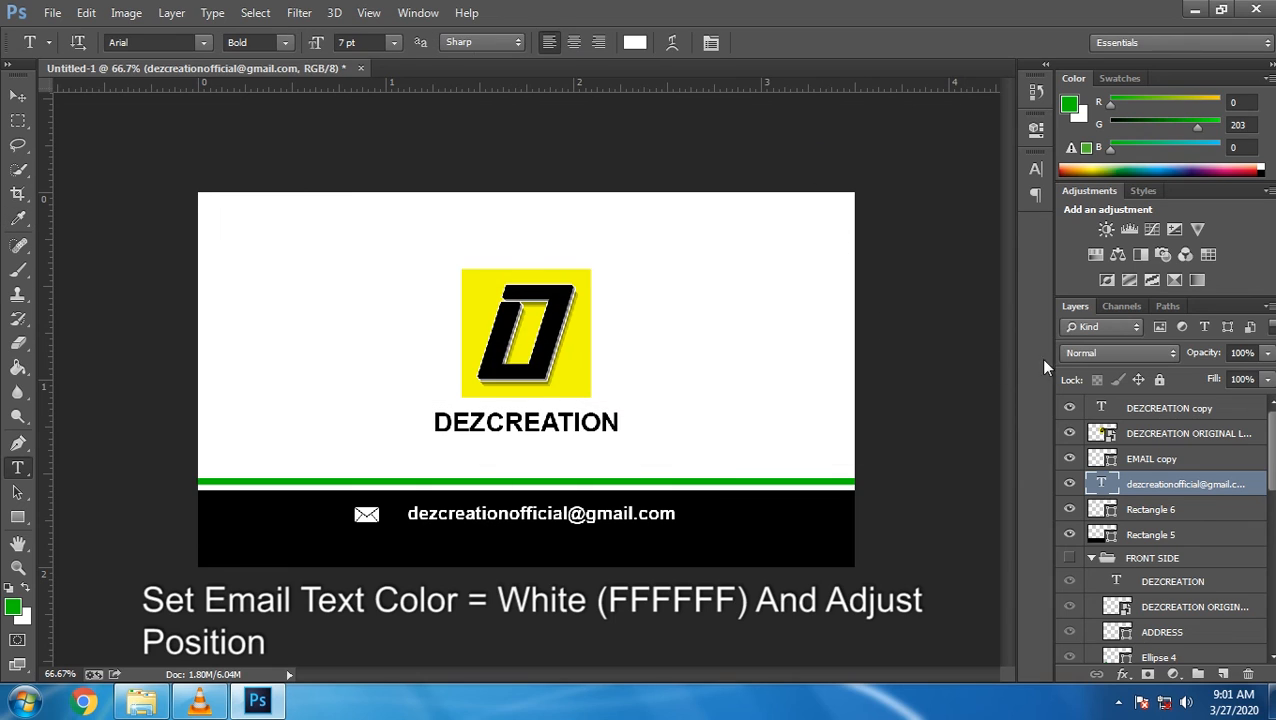
# Nudge the email icon toward the address, then nudge both down and right into place
pyautogui.click(1145, 459)
pyautogui.click(17, 98)
pyautogui.press('Right')
pyautogui.press('Right')
pyautogui.press('Right')
pyautogui.press('Right')
pyautogui.press('Right')
pyautogui.press('Right')
pyautogui.press('Right')
pyautogui.press('Right')
pyautogui.press('Right')
pyautogui.press('Right')
pyautogui.press('Right')
pyautogui.press('Right')
pyautogui.press('Right')
pyautogui.press('Right')
pyautogui.press('Right')
pyautogui.press('Right')
pyautogui.press('Right')
pyautogui.press('Right')
pyautogui.press('Right')
pyautogui.press('Right')
pyautogui.press('Right')
pyautogui.press('Right')
pyautogui.press('Right')
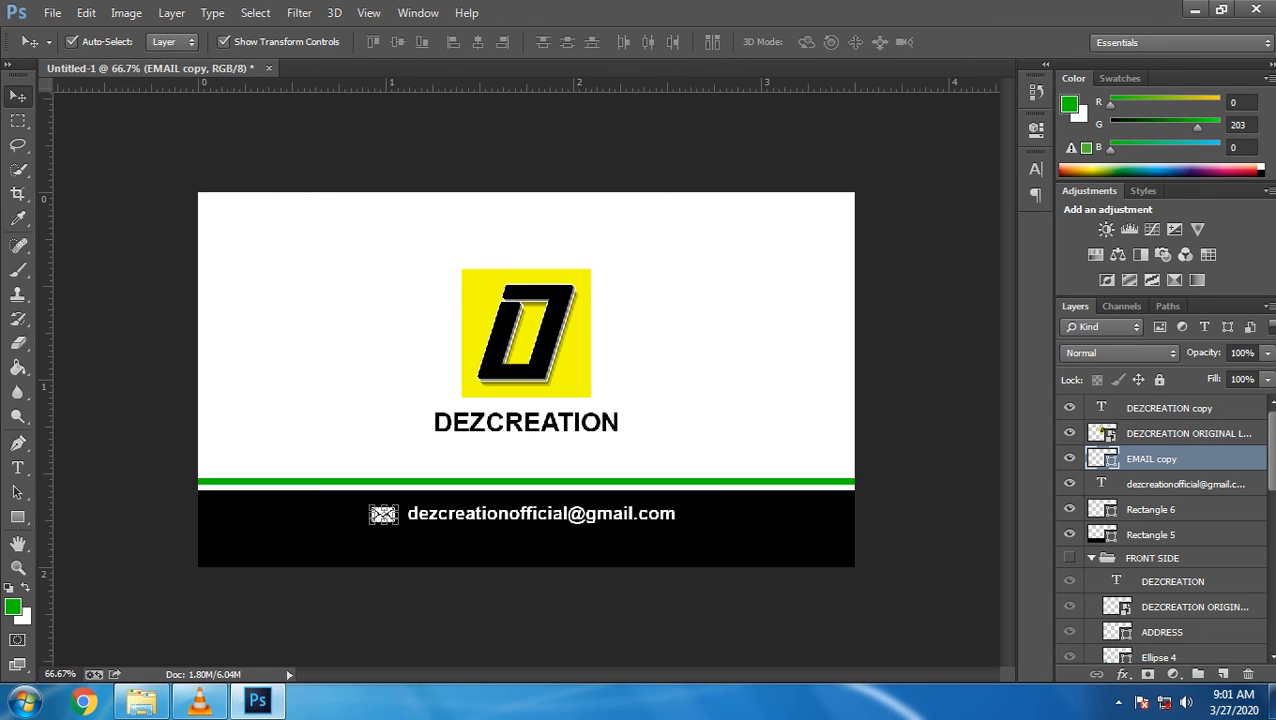
pyautogui.keyDown('ctrl'); pyautogui.click(1176, 486); pyautogui.keyUp('ctrl')
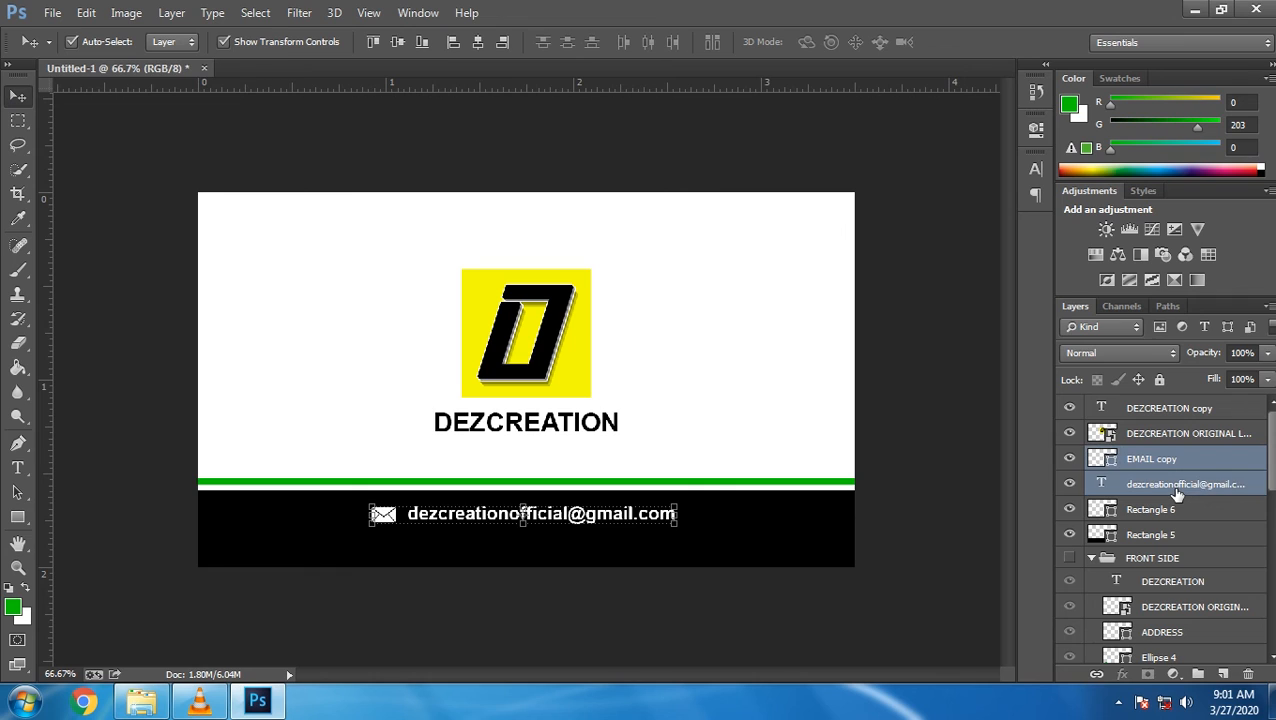
pyautogui.press('Down')
pyautogui.press('Down')
pyautogui.press('Down')
pyautogui.press('Down')
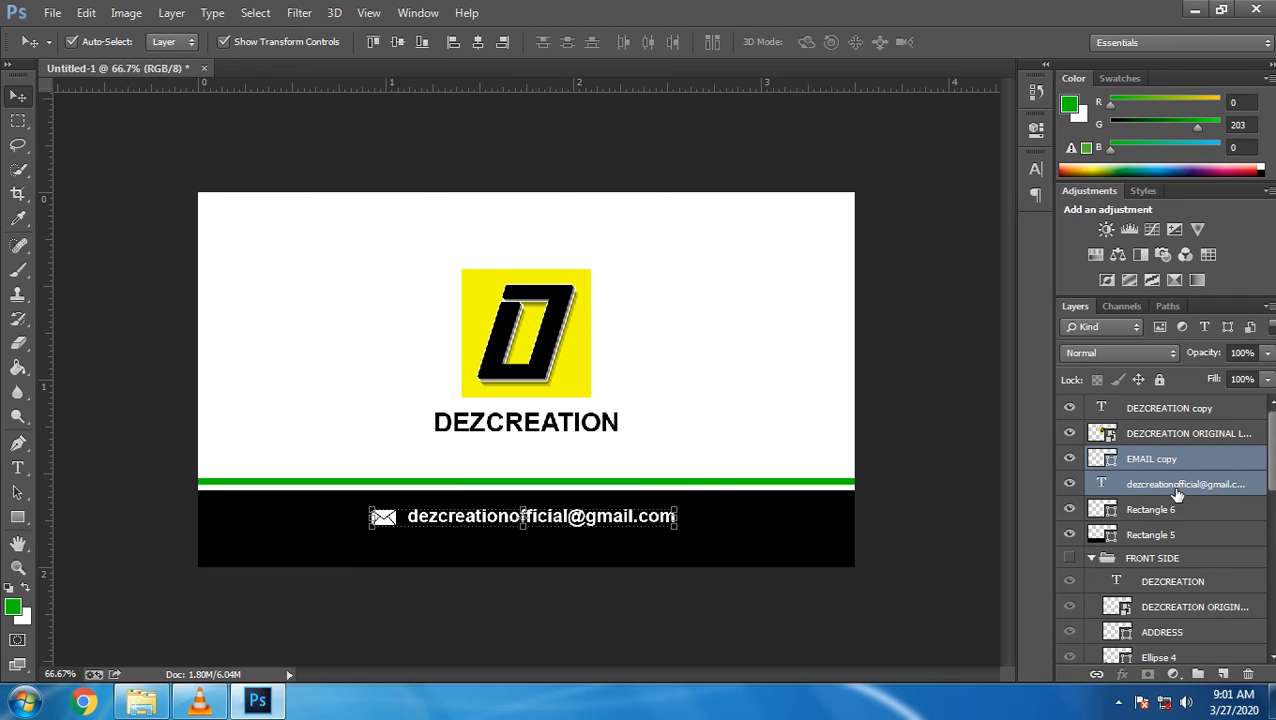
pyautogui.press('Right')
pyautogui.press('Right')
pyautogui.press('Right')
pyautogui.press('Right')
pyautogui.press('Right')
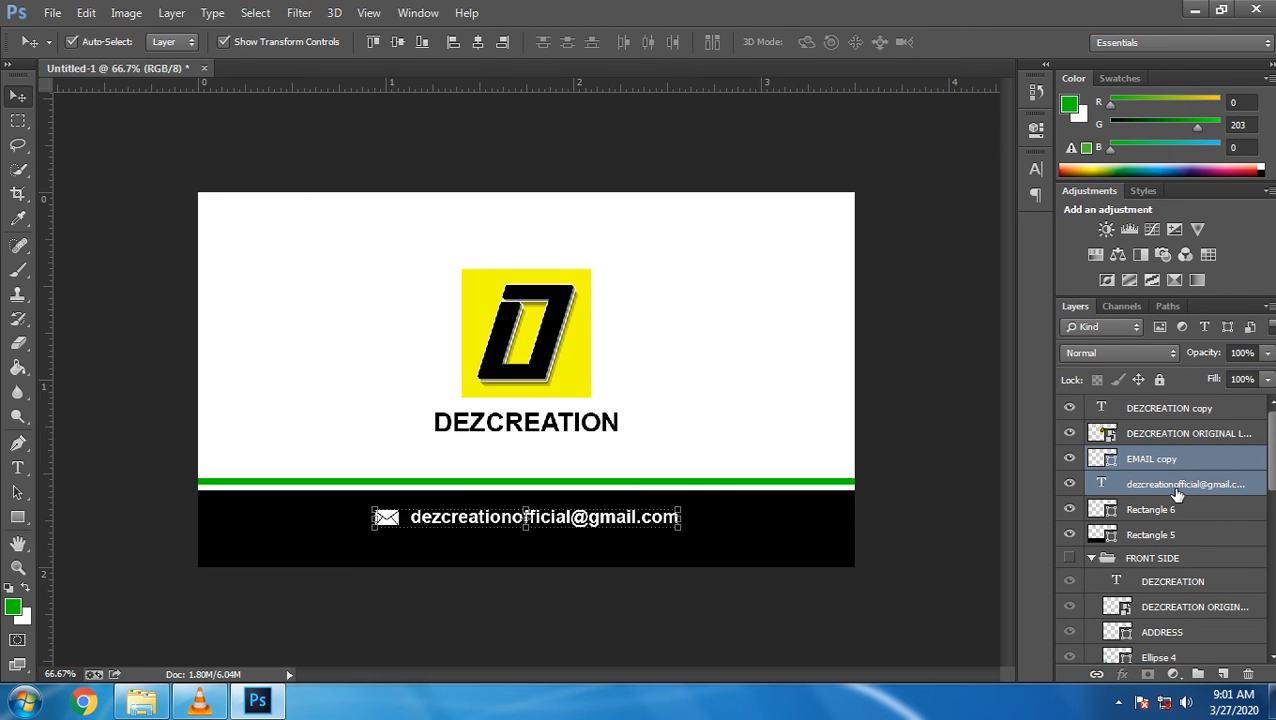
pyautogui.press('Right')
pyautogui.press('Right')
pyautogui.press('Right')
pyautogui.press('Right')
pyautogui.press('Right')
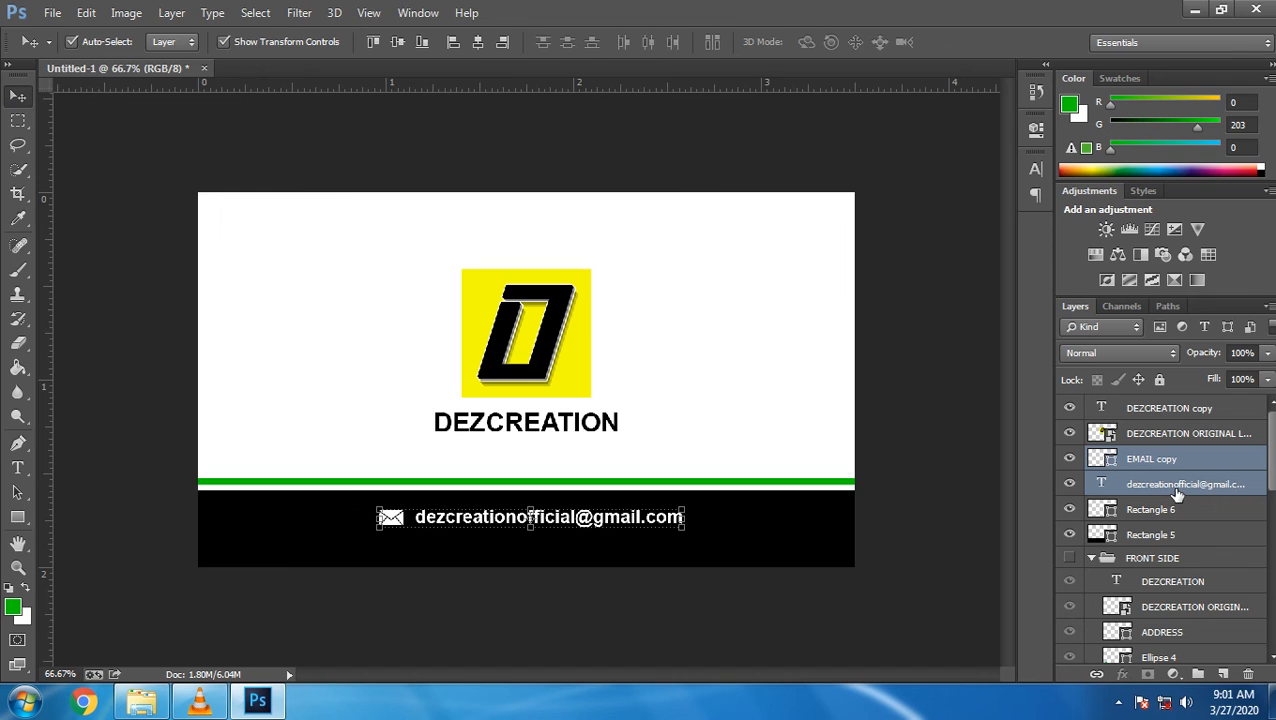
# Scale the logo and DEZCREATION name proportionally to 115.24% and commit
pyautogui.click(1170, 433)
pyautogui.keyDown('ctrl'); pyautogui.click(1172, 414); pyautogui.keyUp('ctrl')
pyautogui.moveTo(618, 431); pyautogui.dragTo(643, 471)
pyautogui.click(331, 43)
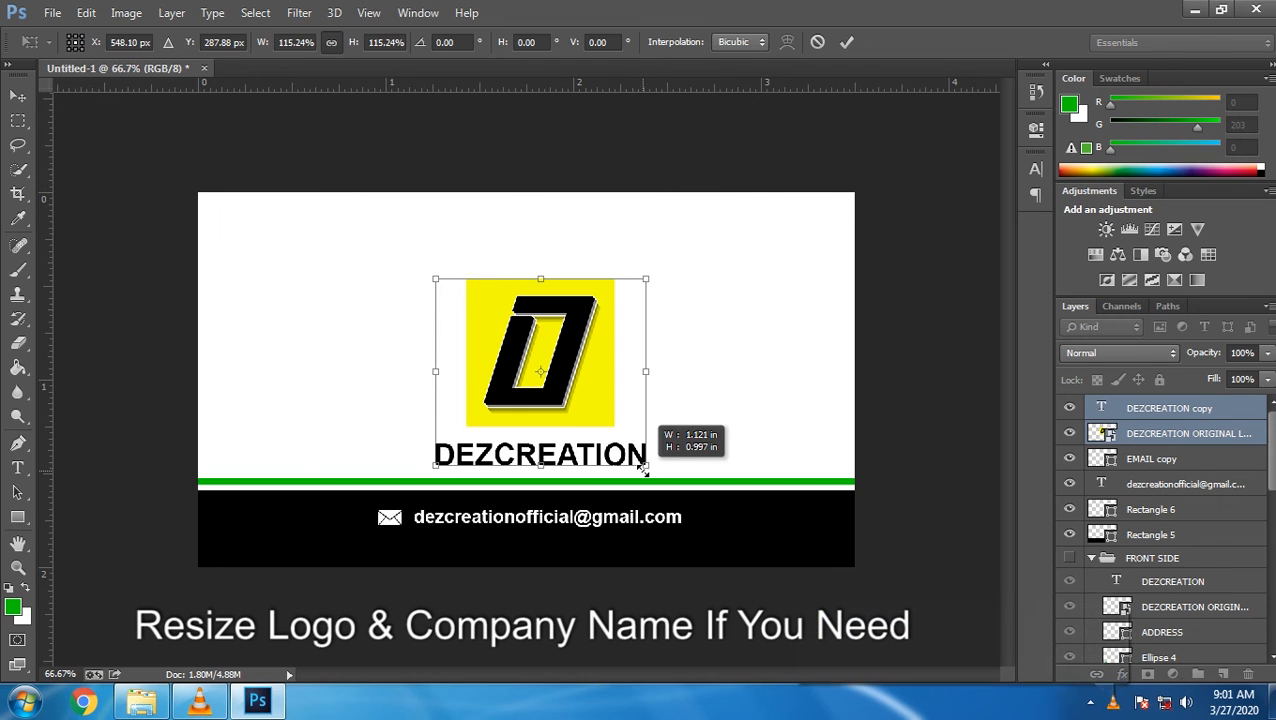
pyautogui.click(847, 44)
# Nudge the logo and name up and centre them horizontally on the card
pyautogui.hotkey('shift', 'Up')
pyautogui.hotkey('shift', 'Up')
pyautogui.hotkey('shift', 'Up')
pyautogui.hotkey('shift', 'Up')
pyautogui.hotkey('shift', 'Up')
pyautogui.hotkey('shift', 'Up')
pyautogui.hotkey('ctrl', 'a')
pyautogui.click(477, 44)
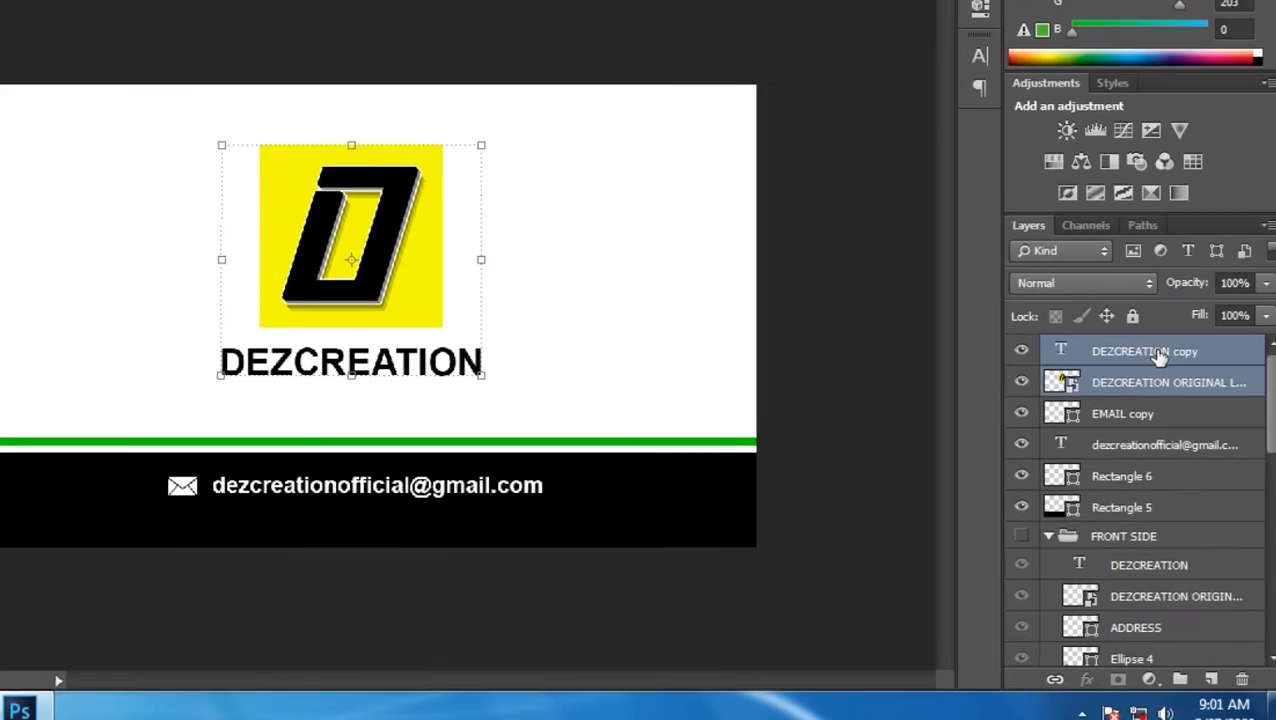
pyautogui.click(1120, 409)
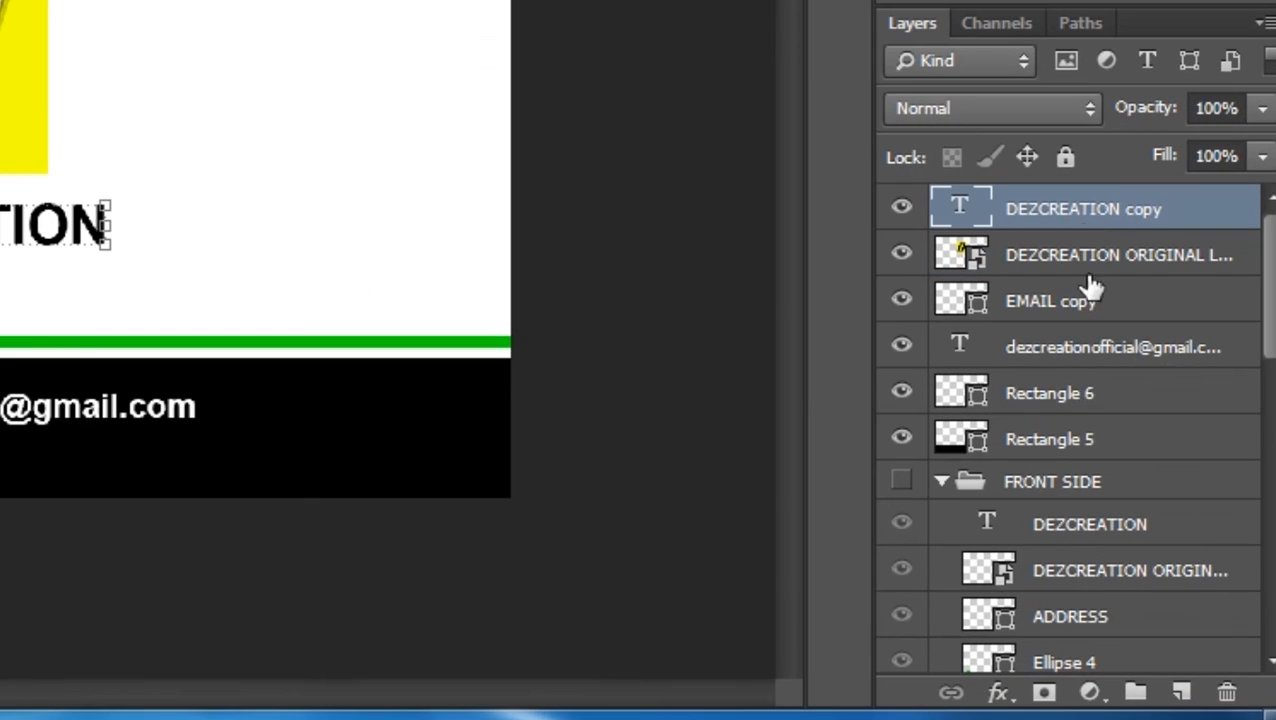
# Create a new group and move the six back-side layers into it
pyautogui.click(1136, 692)
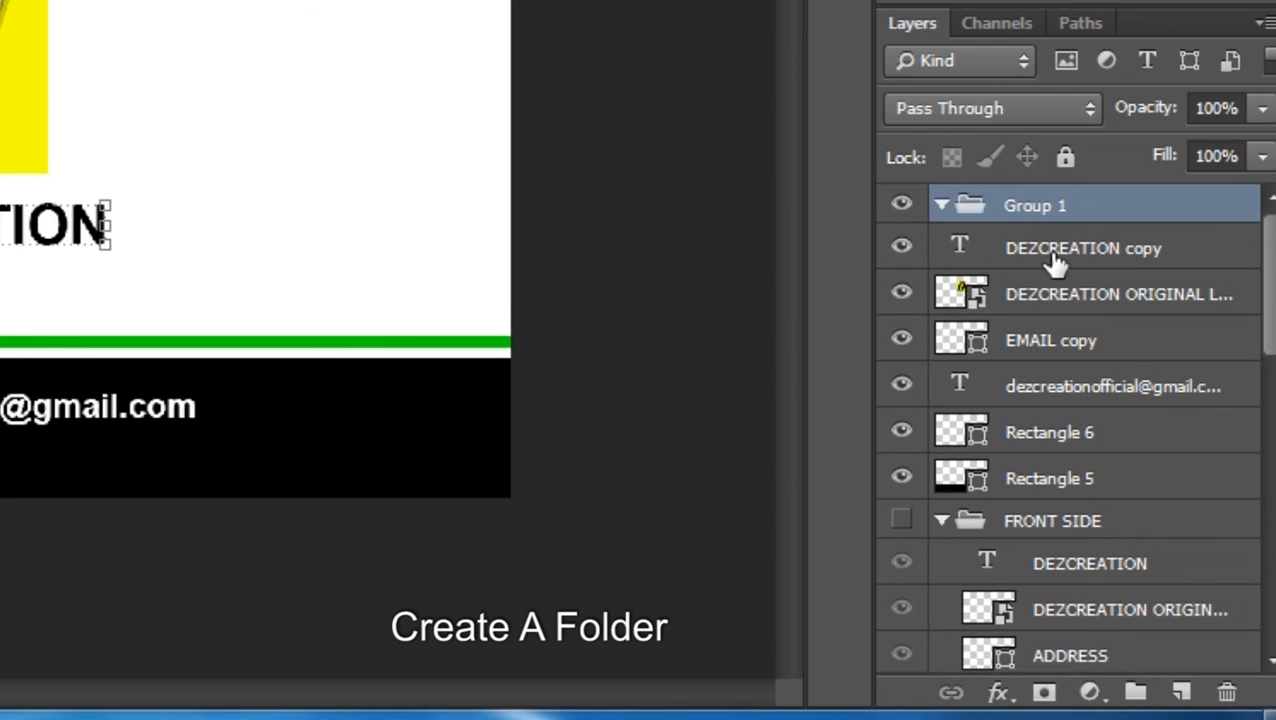
pyautogui.click(1022, 262)
pyautogui.keyDown('shift'); pyautogui.click(1024, 305); pyautogui.keyUp('shift')
pyautogui.keyDown('shift'); pyautogui.click(1025, 342); pyautogui.keyUp('shift')
pyautogui.keyDown('shift'); pyautogui.click(1022, 401); pyautogui.keyUp('shift')
pyautogui.keyDown('shift'); pyautogui.click(1026, 442); pyautogui.keyUp('shift')
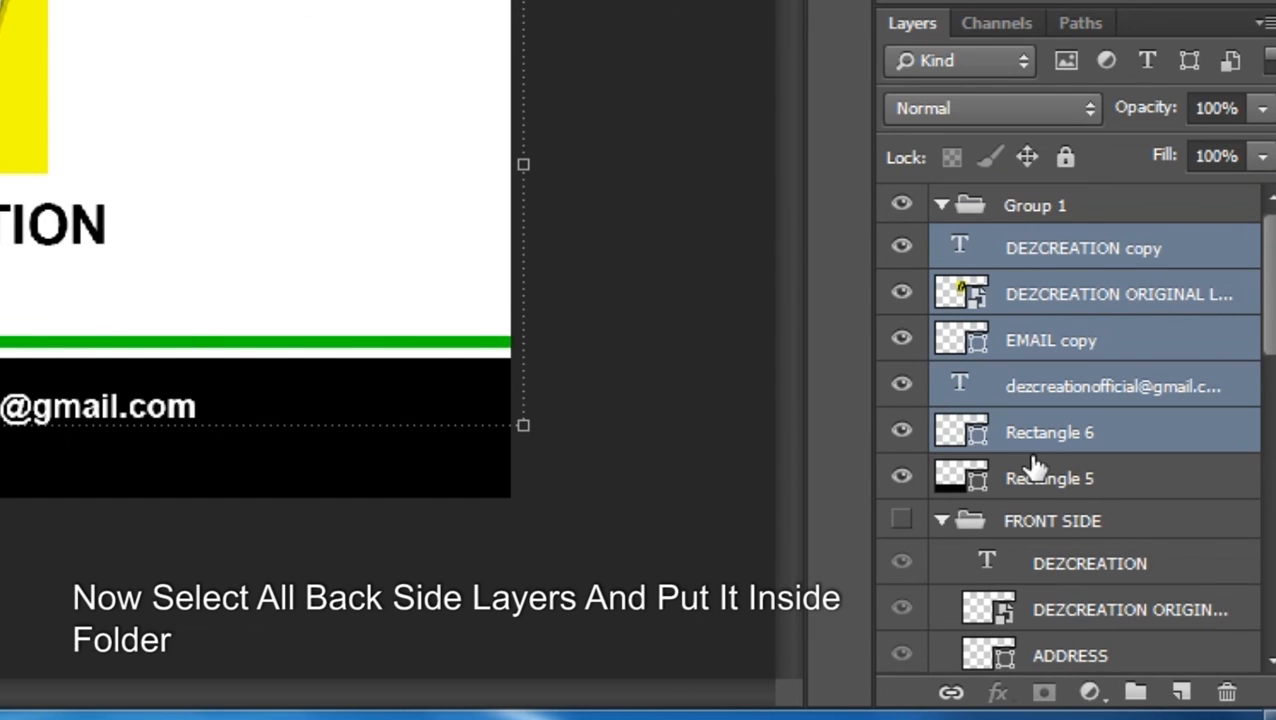
pyautogui.keyDown('shift'); pyautogui.click(1043, 484); pyautogui.keyUp('shift')
pyautogui.moveTo(1025, 248); pyautogui.dragTo(1030, 205)
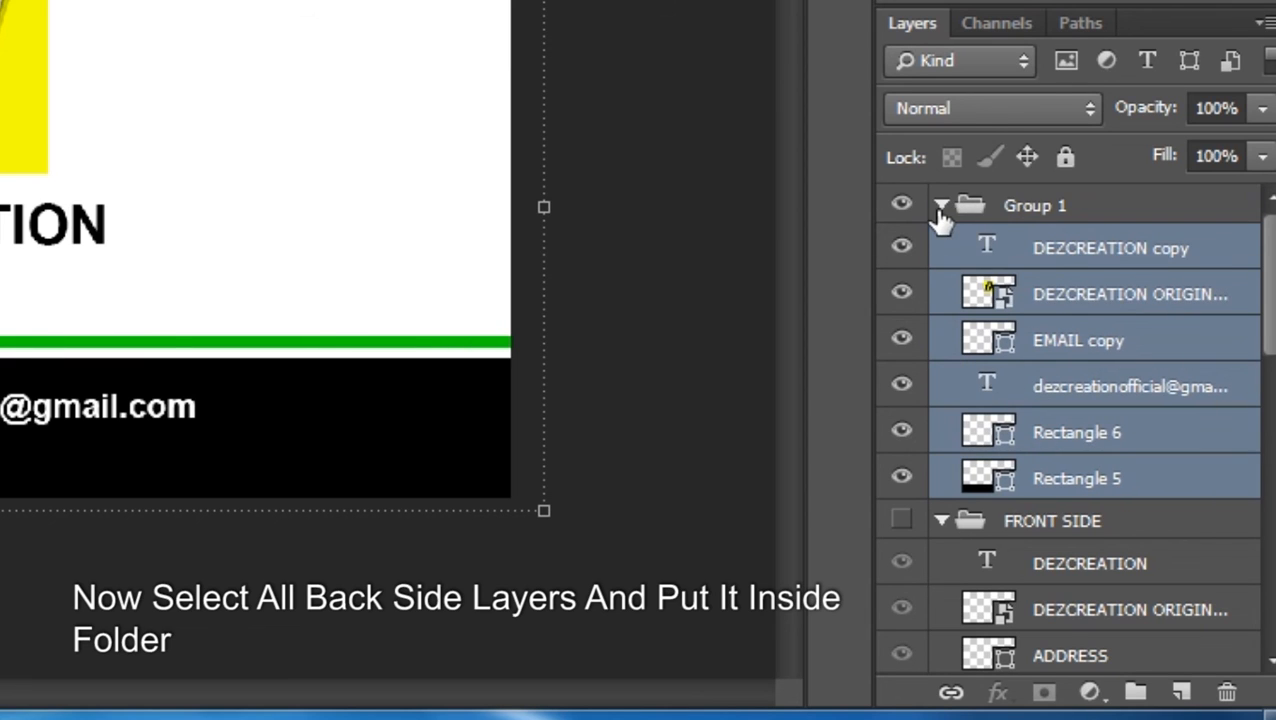
# Rename the new group to BACK SIDE, collapsing both side folders
pyautogui.click(941, 207)
pyautogui.doubleClick(1025, 207)
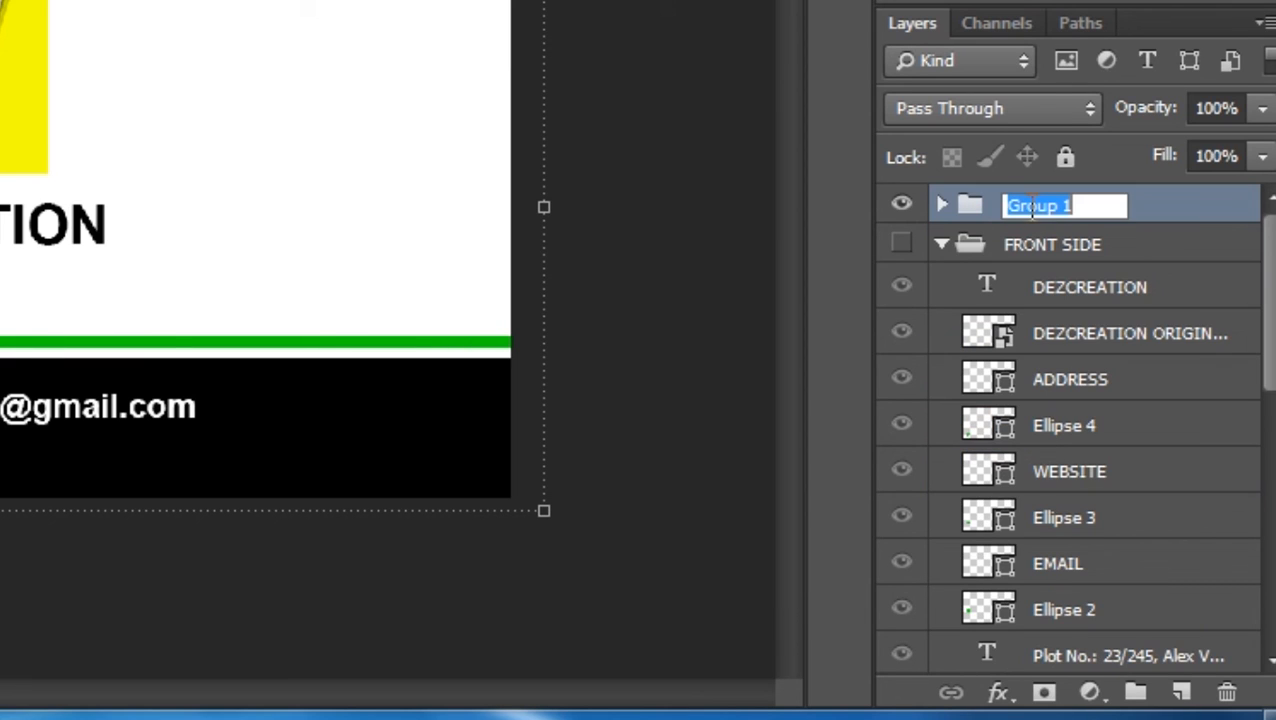
pyautogui.click(940, 247)
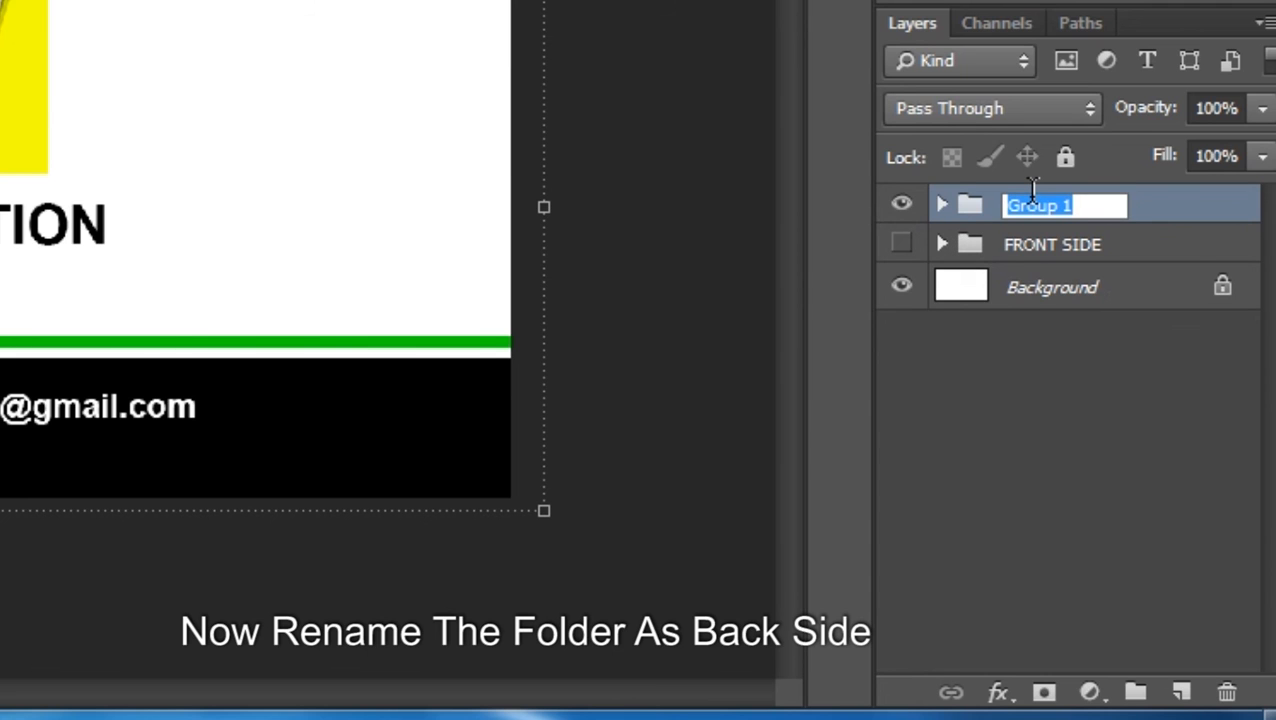
pyautogui.write('BACK SIDE')
pyautogui.press('Return')
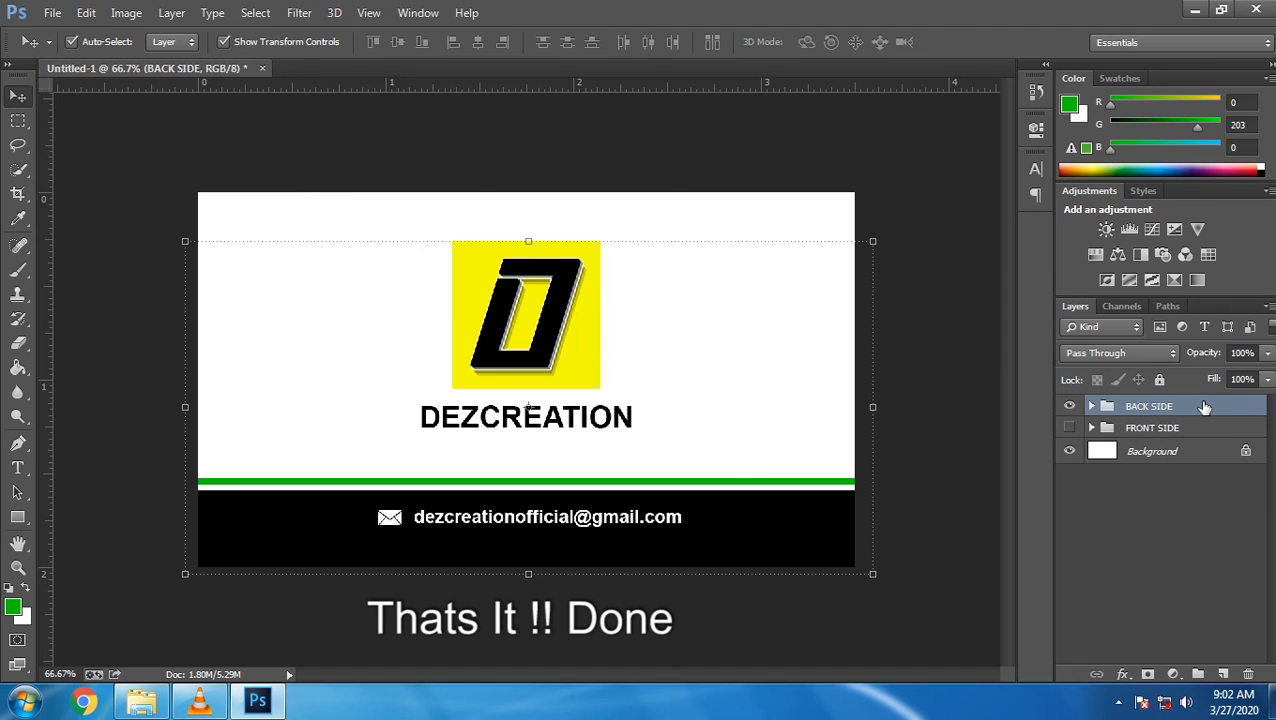